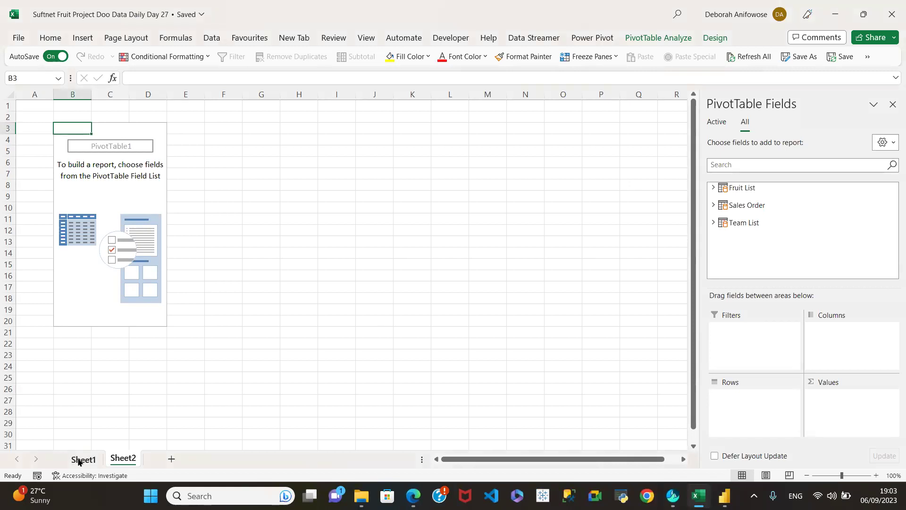
Review the list of project questions on Sheet1 and return to the empty PivotTable on Sheet2
left_click(79, 460)
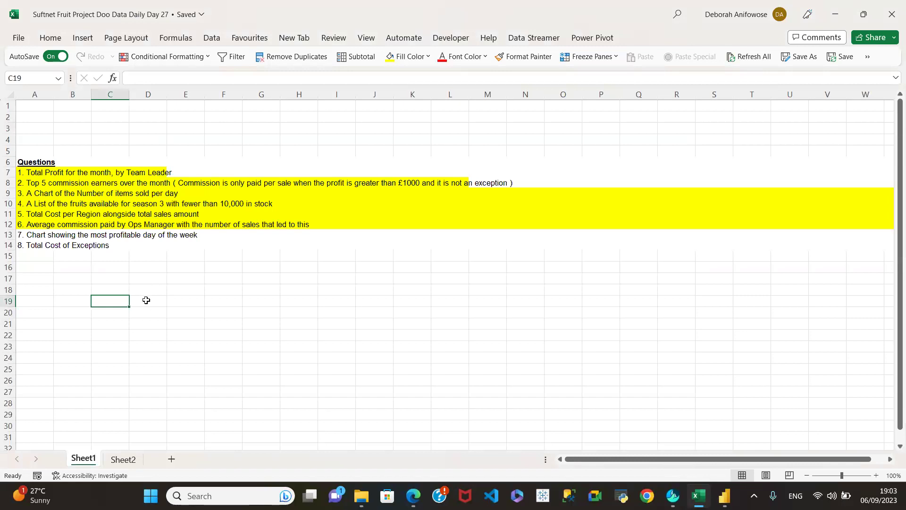
left_click(125, 460)
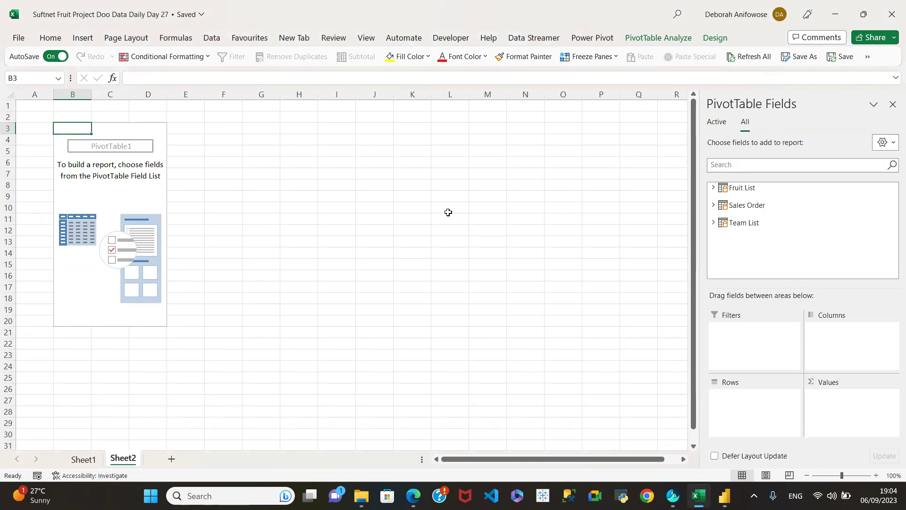
left_click(78, 463)
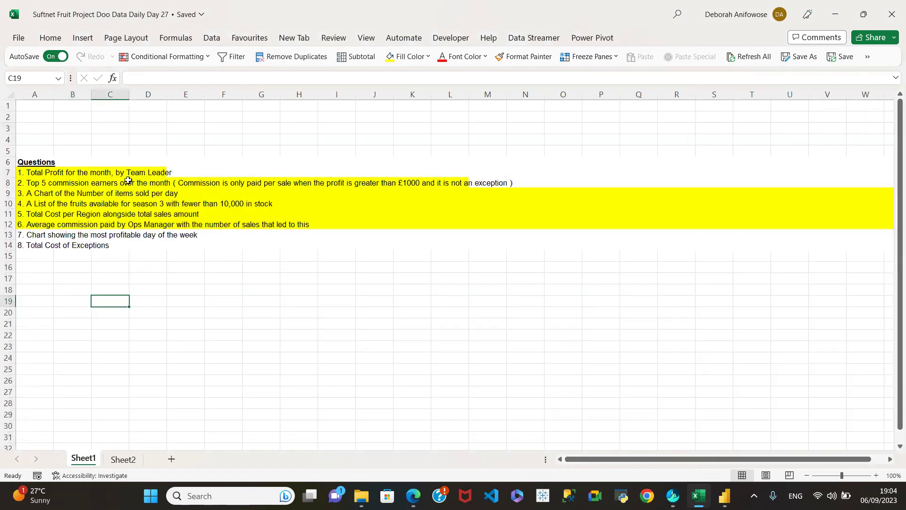
left_click(123, 460)
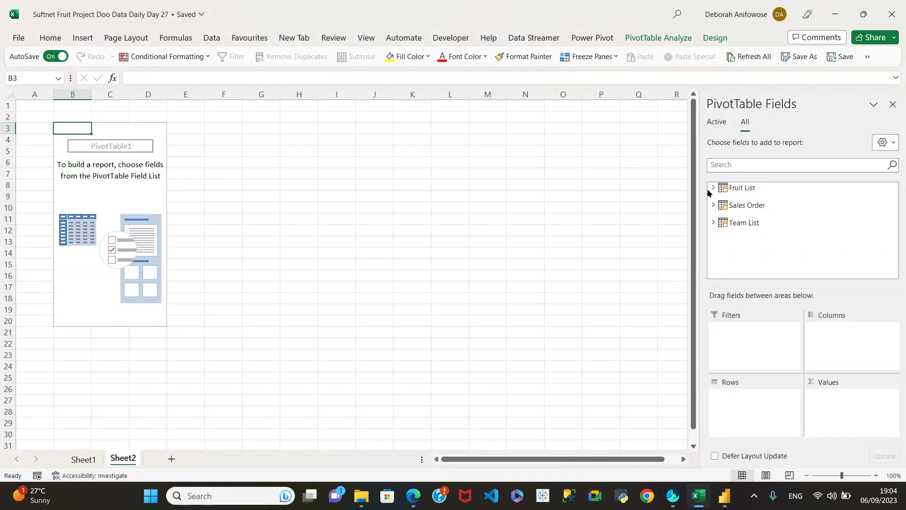
Add the Total Profit field from the Sales Order table to the PivotTable's values as its only field
left_click(713, 205)
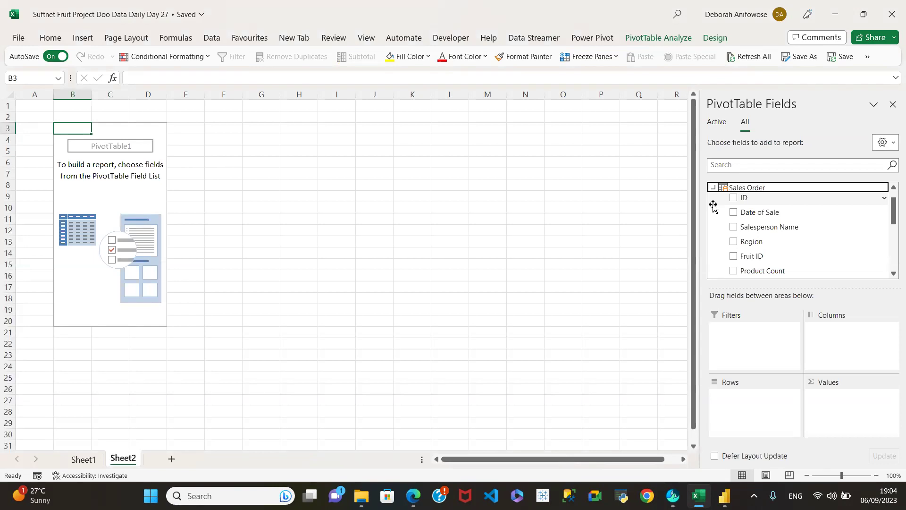
left_click(892, 266)
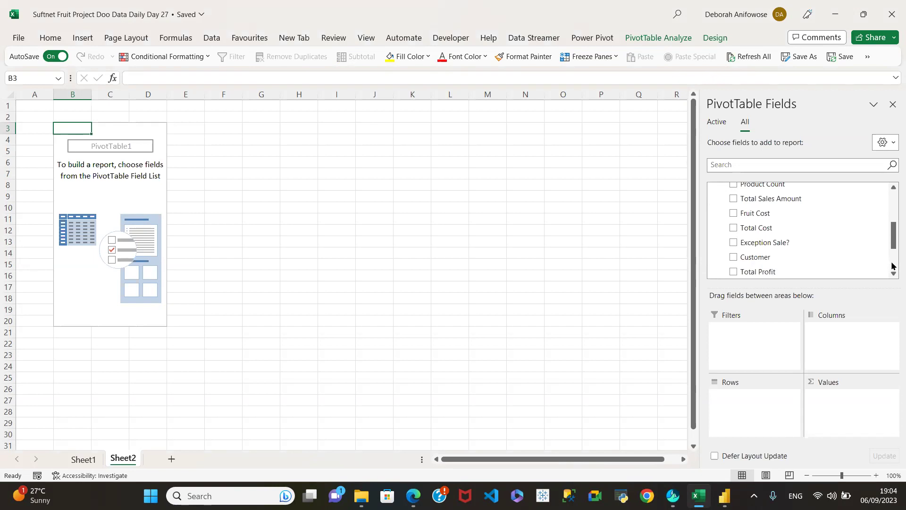
left_click(733, 199)
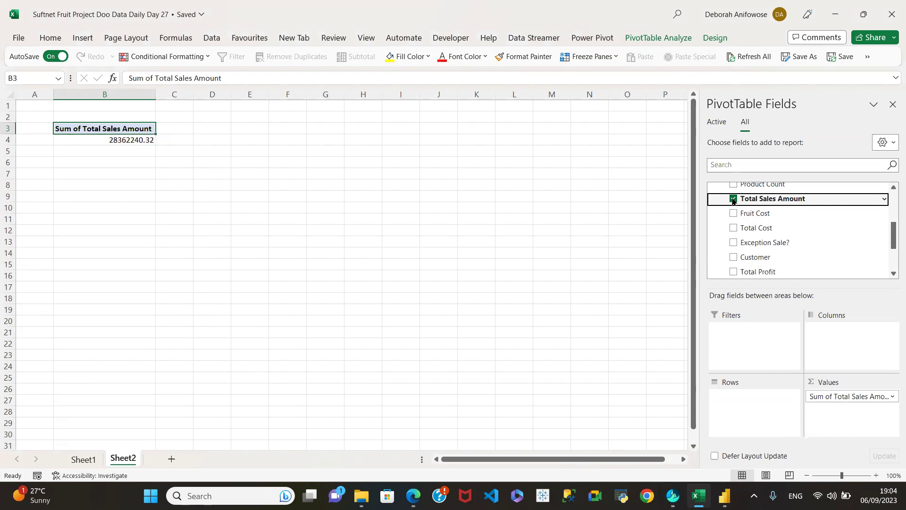
left_click(733, 199)
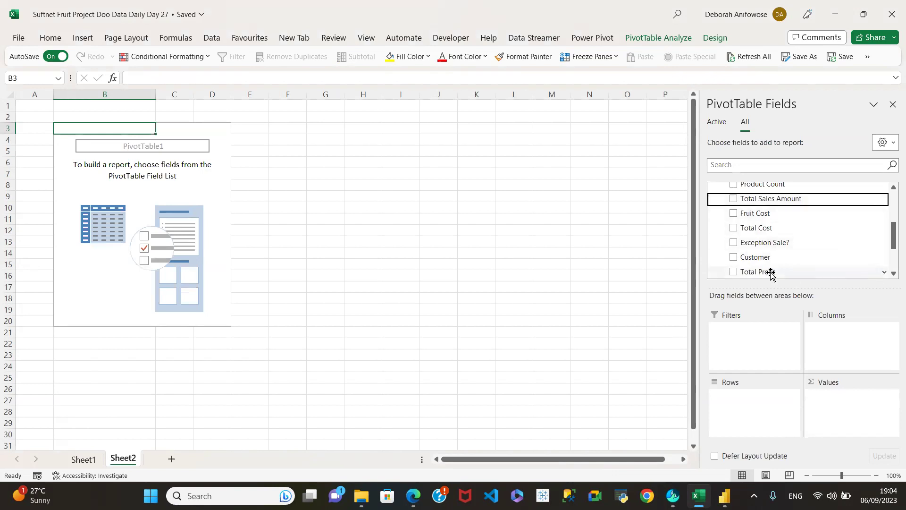
left_click(733, 272)
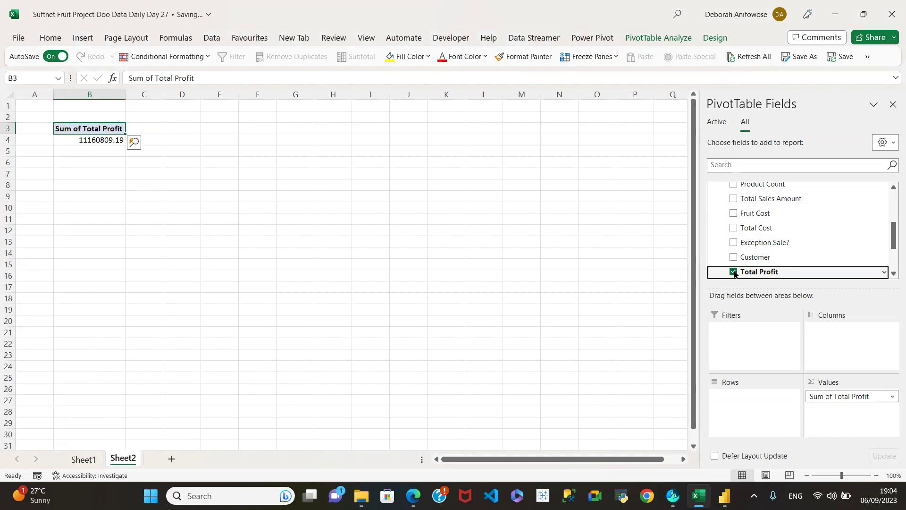
Recheck question 1 on Sheet1 and add the Team Leader field from the Team List table as the PivotTable's rows
left_click(84, 459)
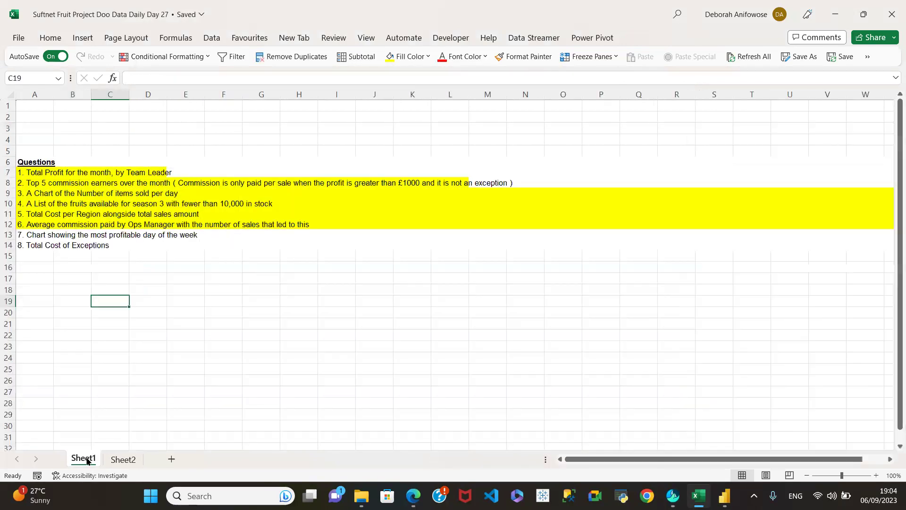
left_click(126, 461)
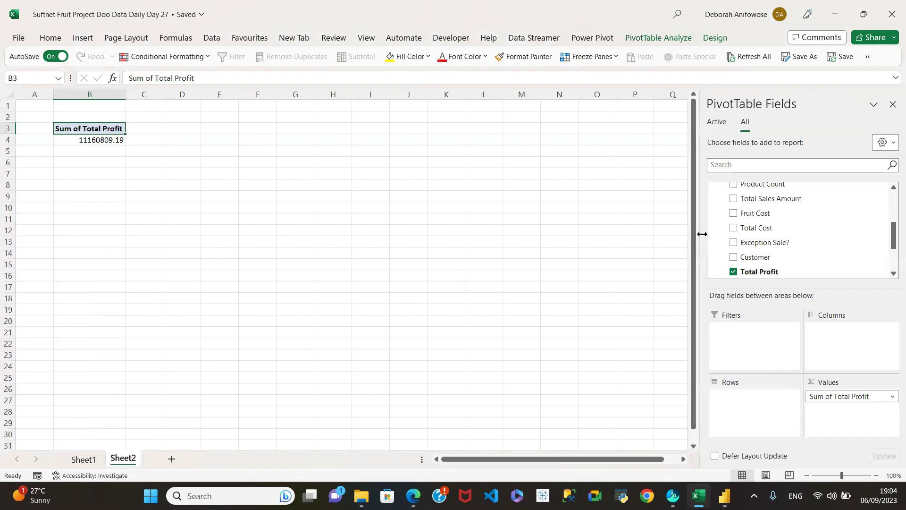
left_click(893, 187)
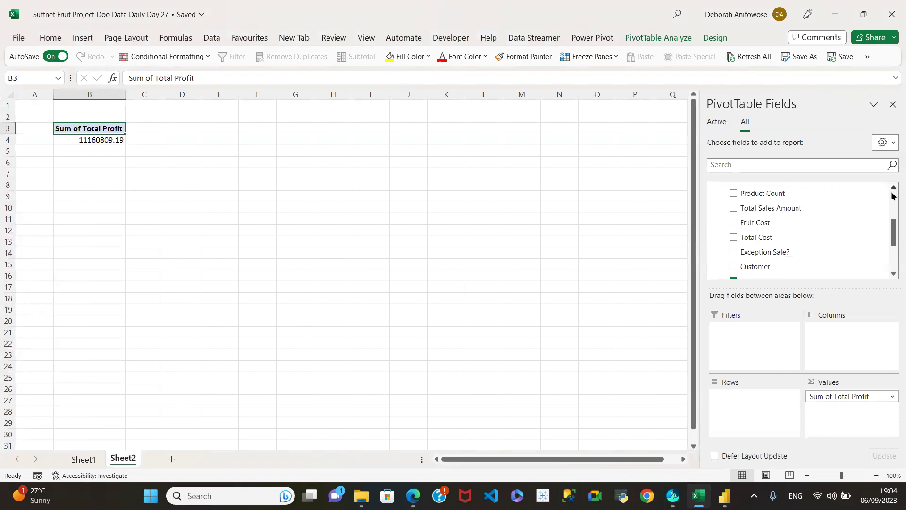
scroll(892, 196, "up", 6)
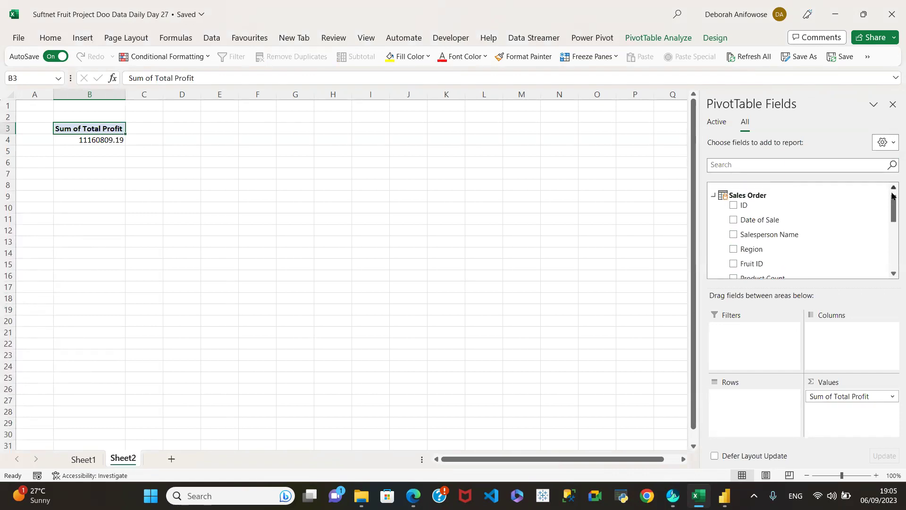
left_click(715, 196)
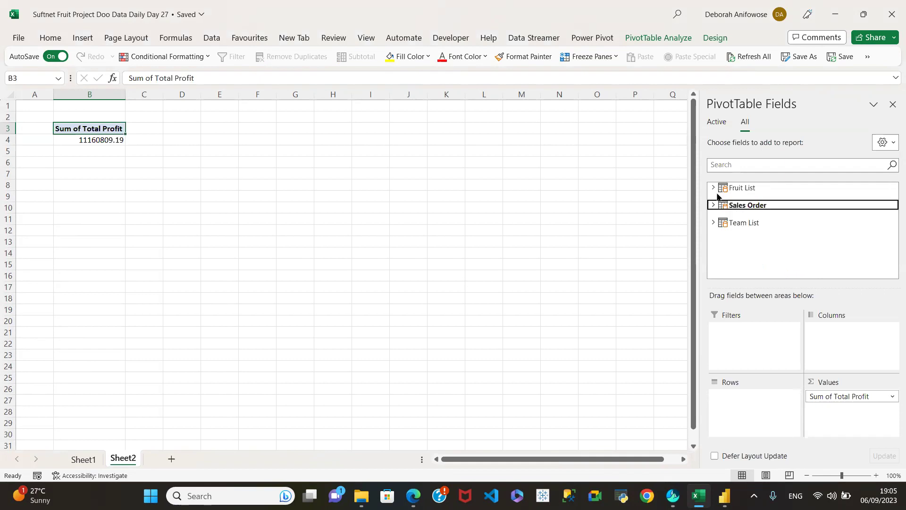
left_click(714, 223)
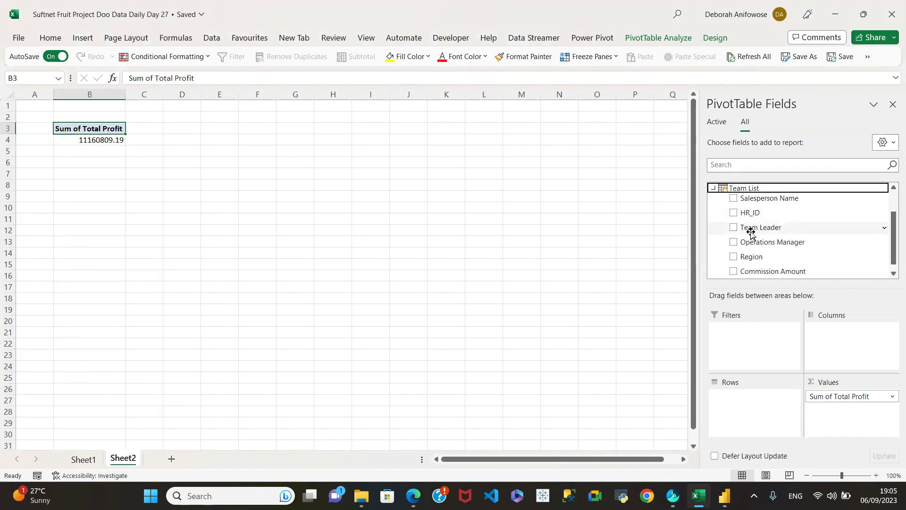
left_click(733, 229)
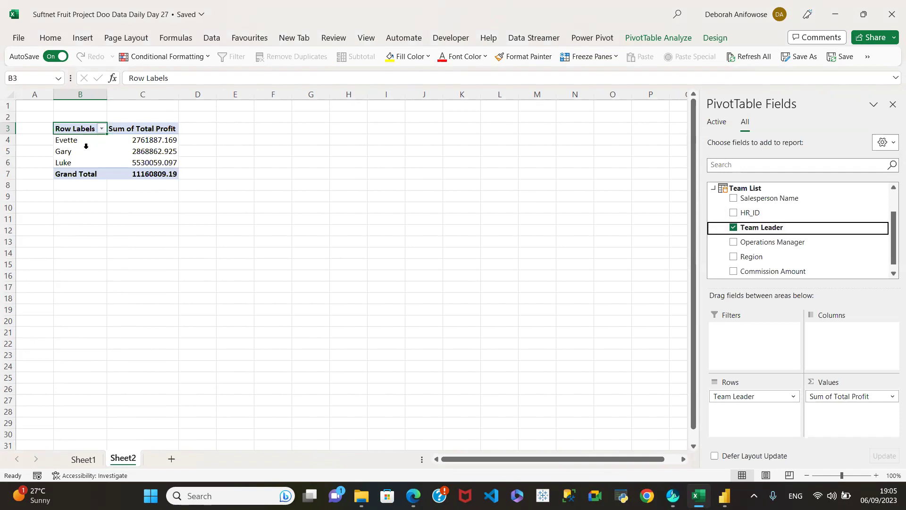
Format the PivotTable's profit values as Number with two decimal places and a thousands separator
left_click(160, 144)
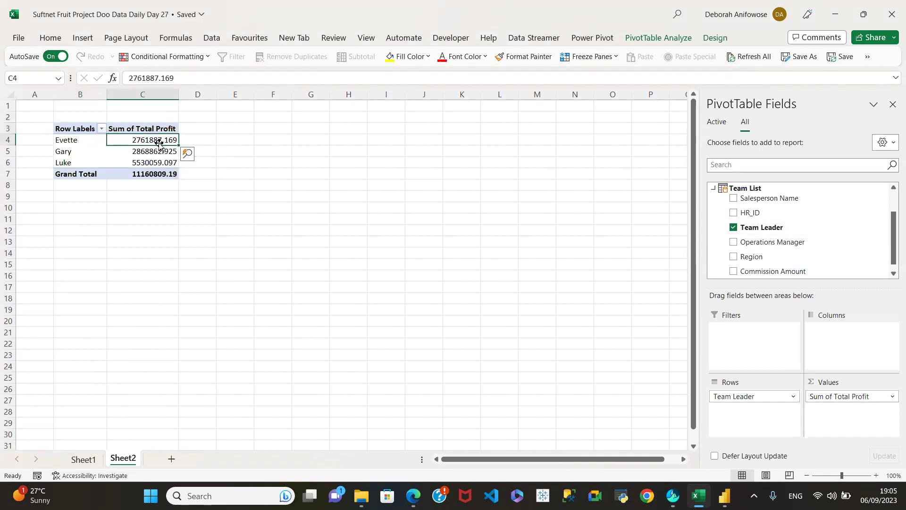
left_click(159, 144)
left_click(148, 152)
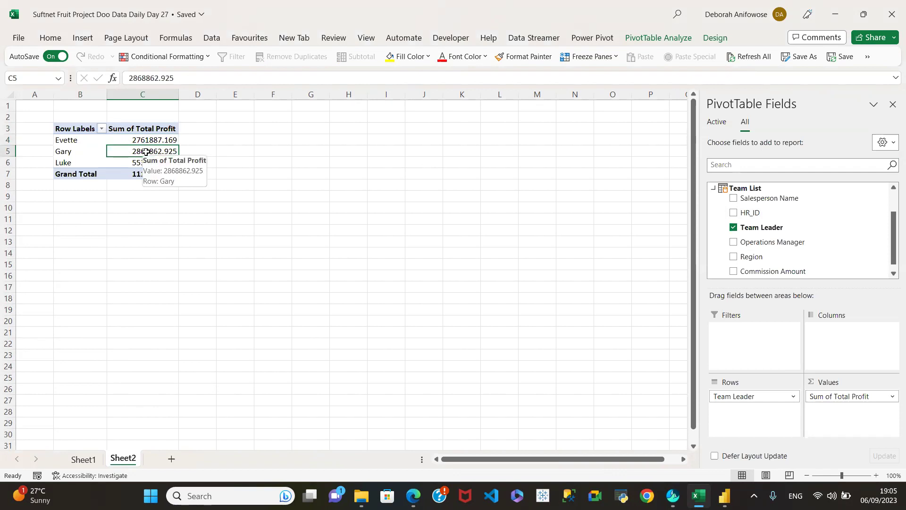
right_click(147, 154)
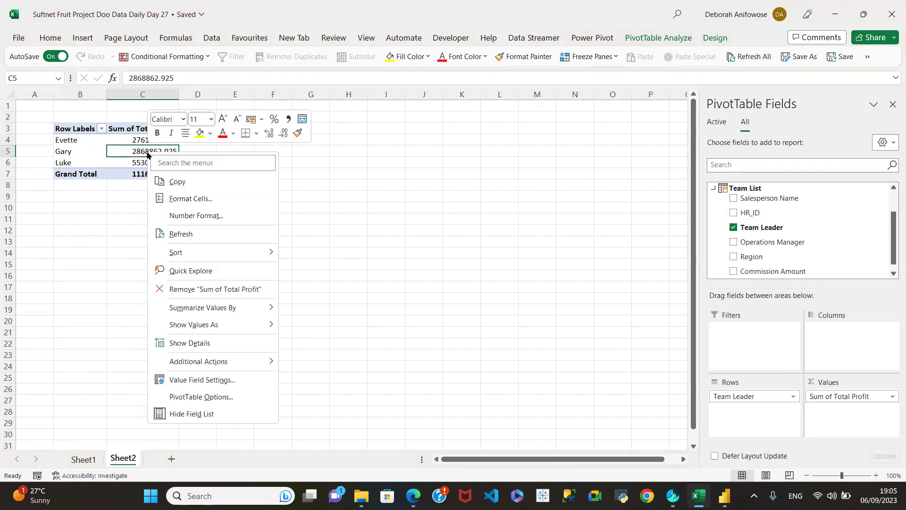
left_click(199, 216)
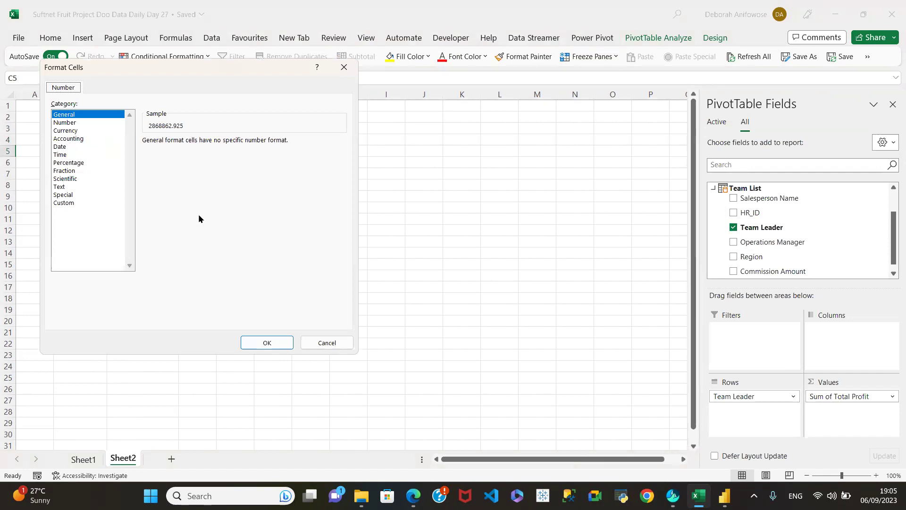
left_click(71, 123)
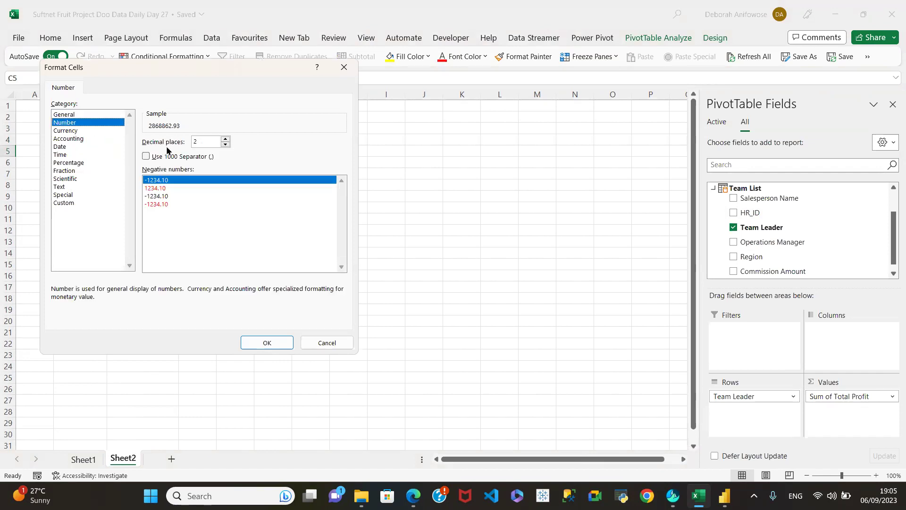
left_click(145, 157)
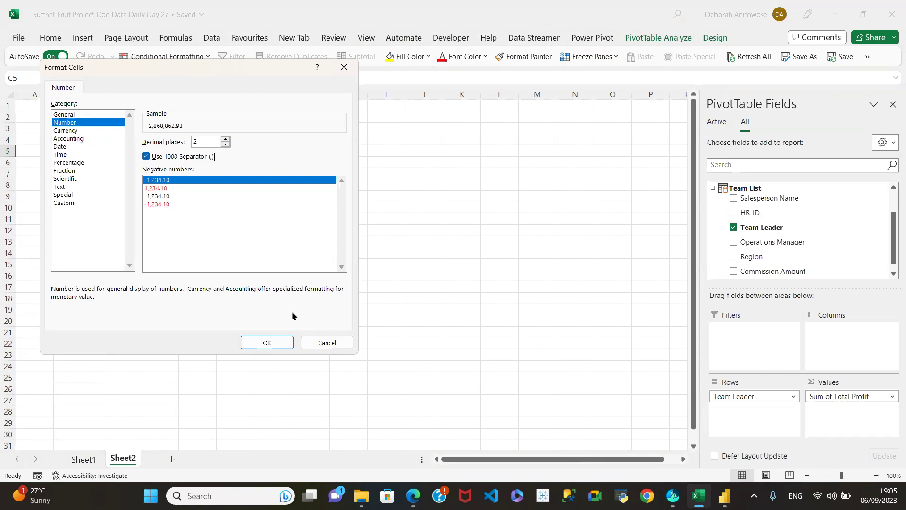
left_click(267, 343)
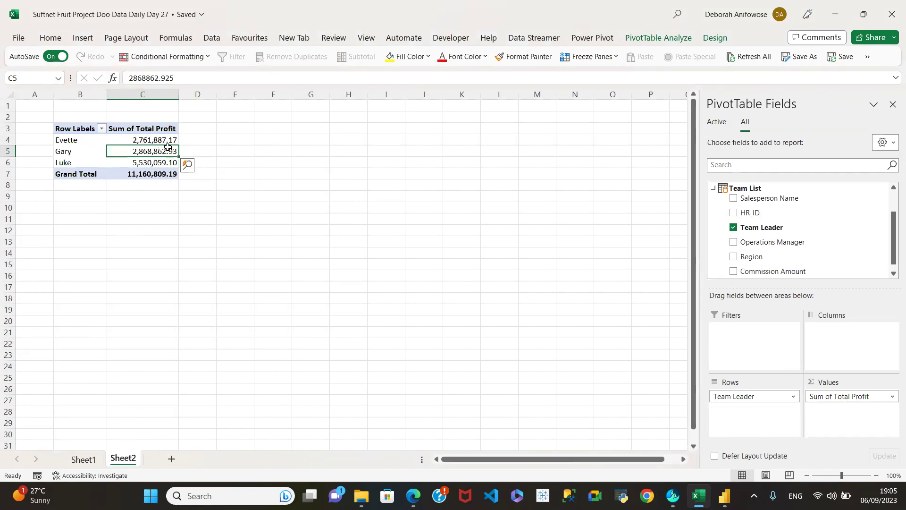
Rename the PivotTable's row header in cell B3 to "Team Leaders"
mouse_move(169, 150)
left_click(70, 130)
type("T")
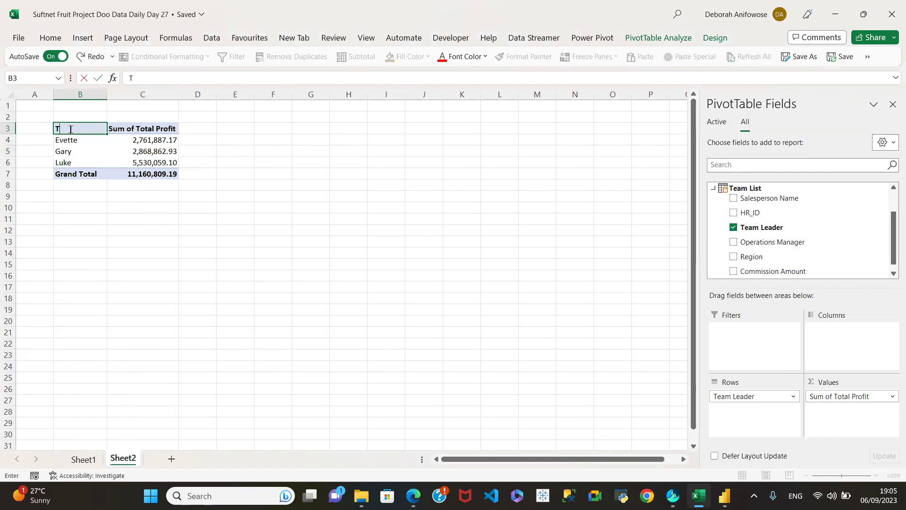
type("eam Leaders")
key("Return")
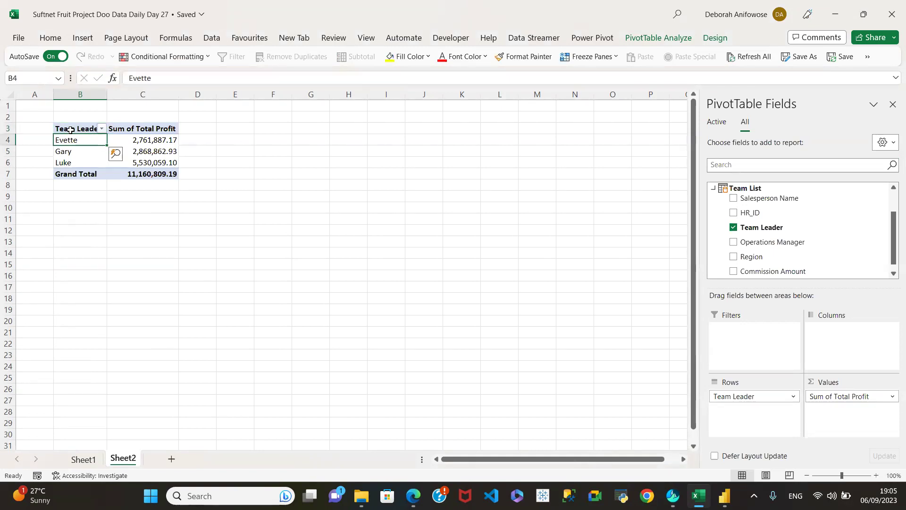
Shorten the PivotTable's value header in cell C3 to "Total Profit"
left_click(140, 129)
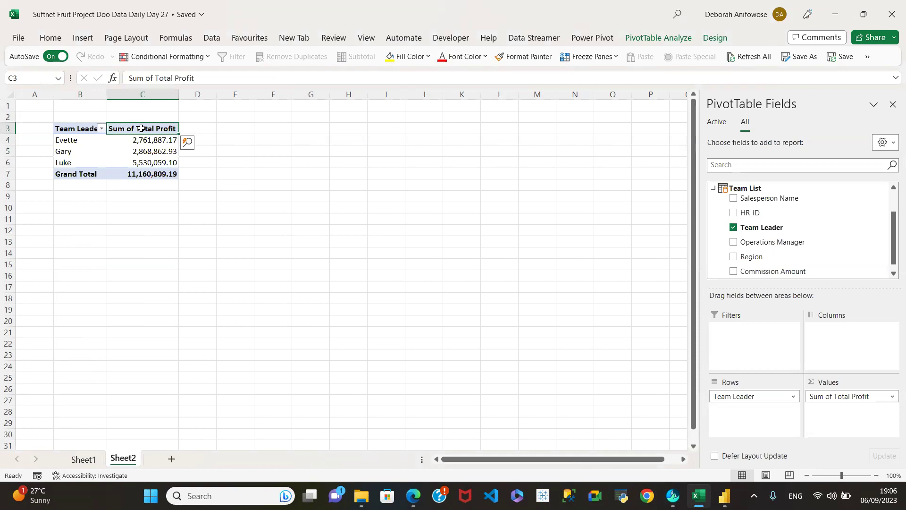
left_click(156, 81)
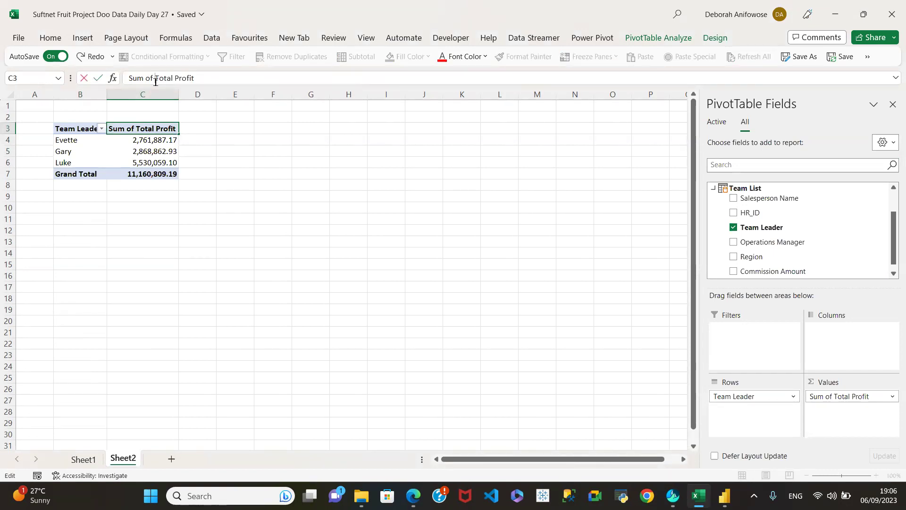
key("BackSpace")
key("BackSpace")
key("BackSpace")
key("BackSpace")
key("BackSpace")
key("BackSpace")
key("BackSpace")
key("Return")
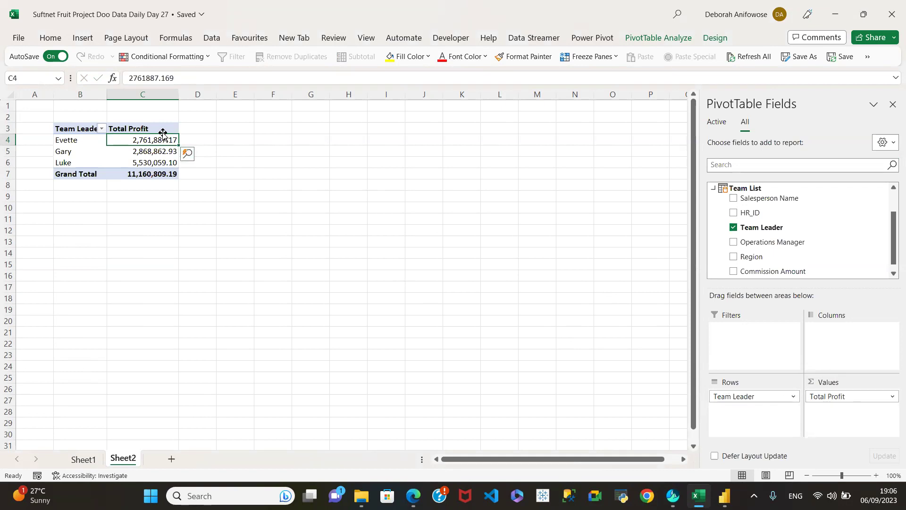
left_click(152, 124)
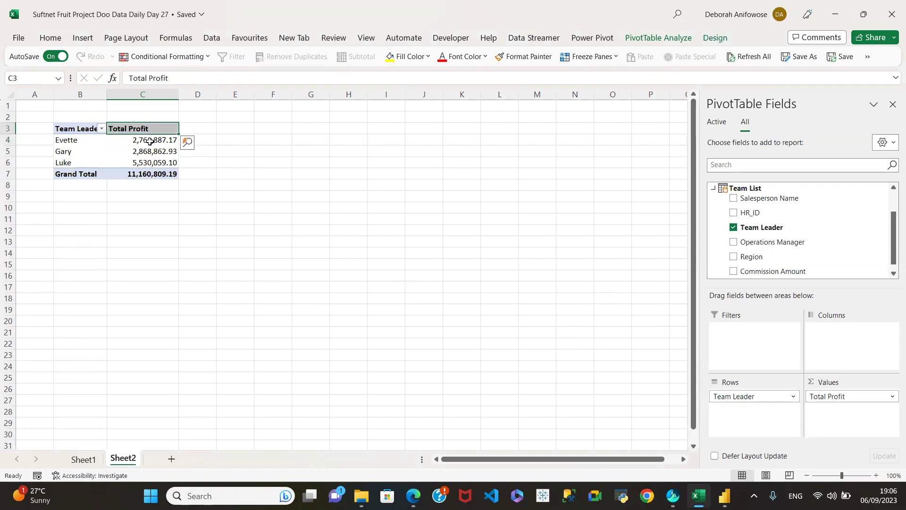
left_click(150, 141)
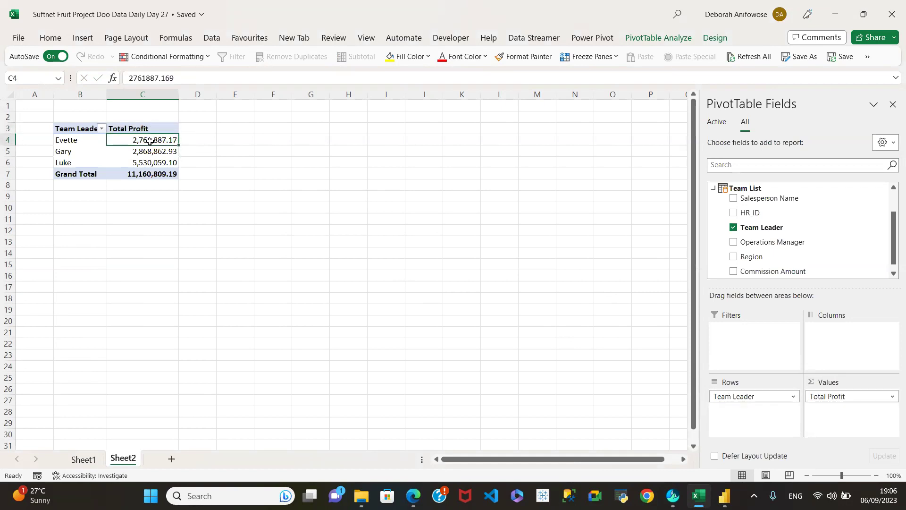
left_click(65, 142)
left_click(145, 154)
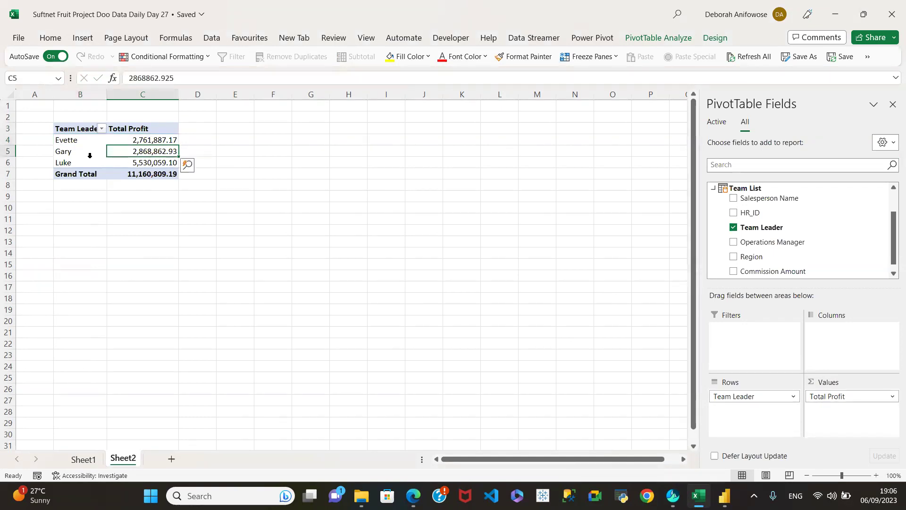
left_click(74, 154)
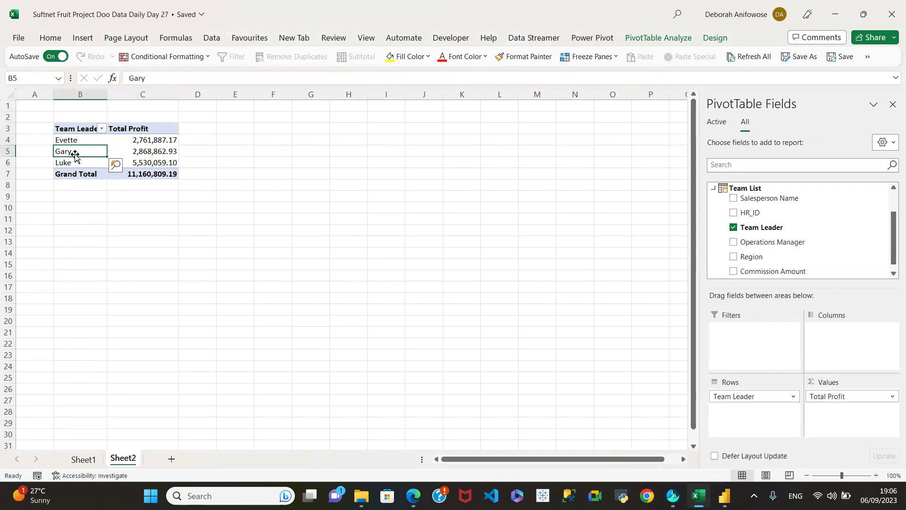
Copy the text of question 1 from cell A7 on Sheet1 into cell A2 above the PivotTable on Sheet2
left_click(83, 459)
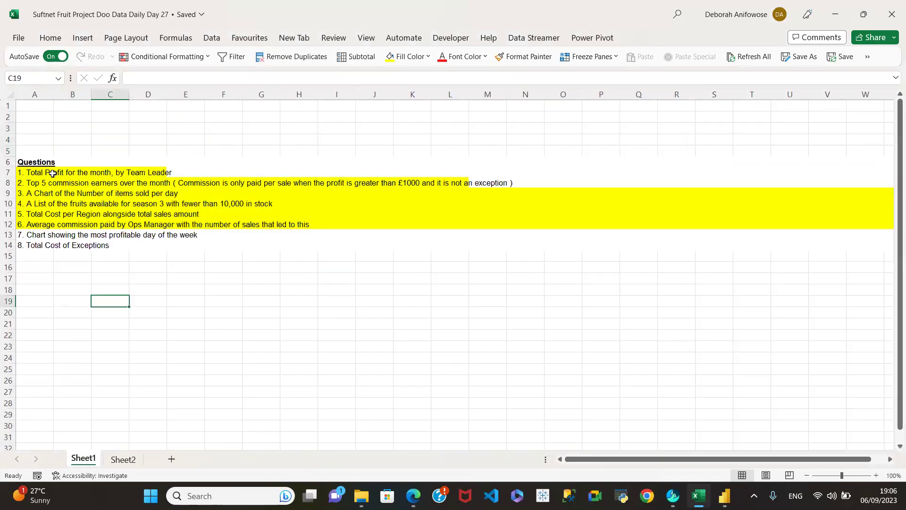
left_click(35, 172)
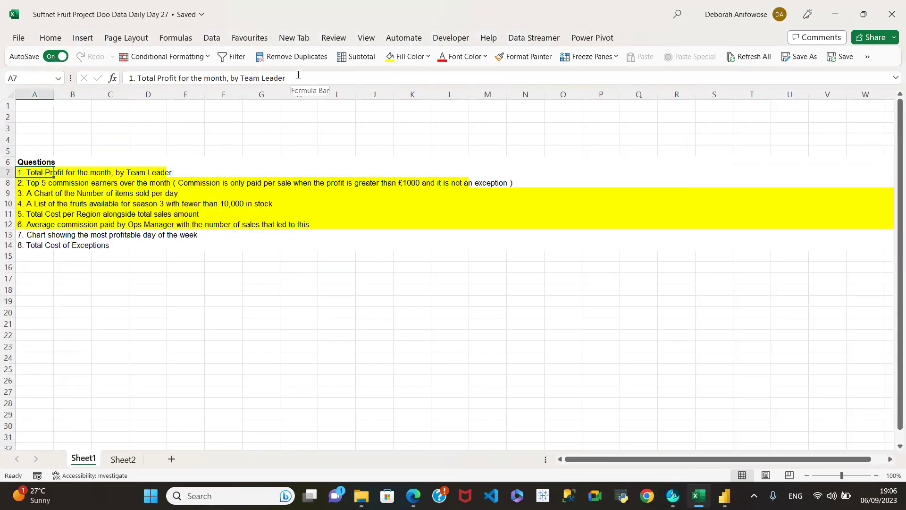
left_click_drag(297, 76, 120, 84)
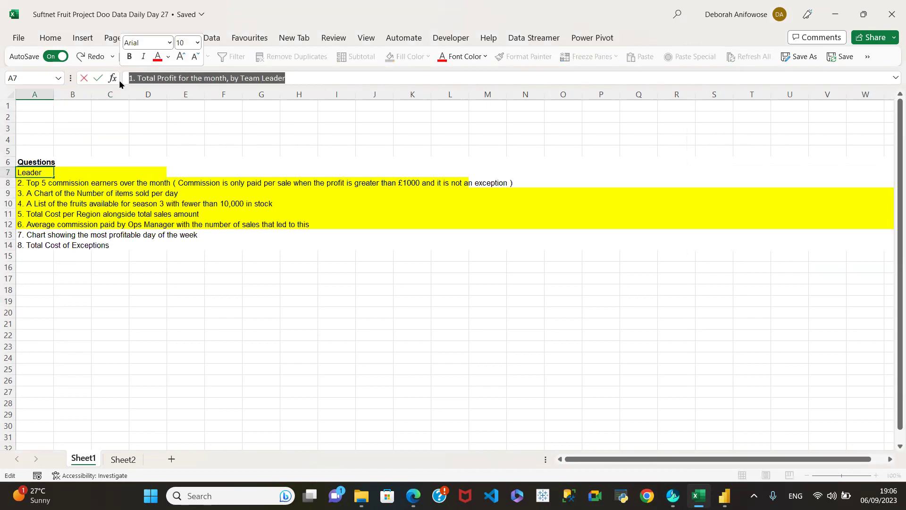
key("ctrl+c")
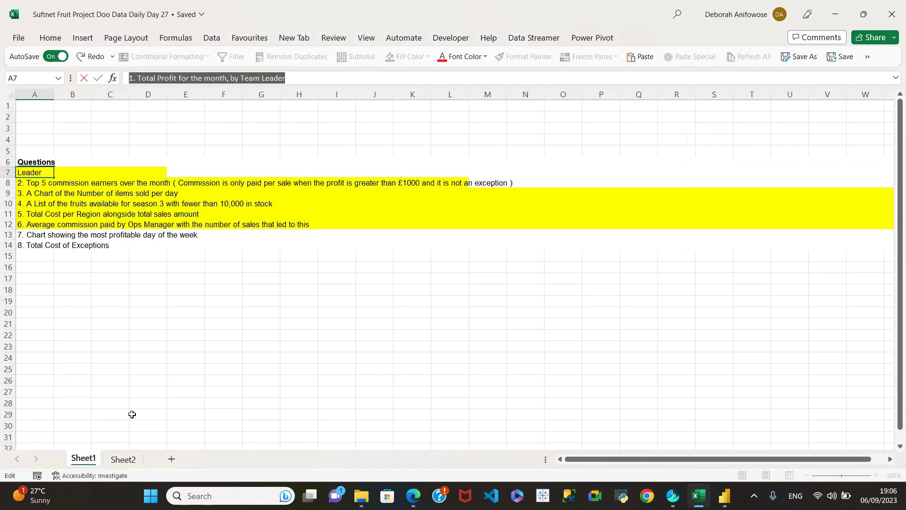
left_click(123, 461)
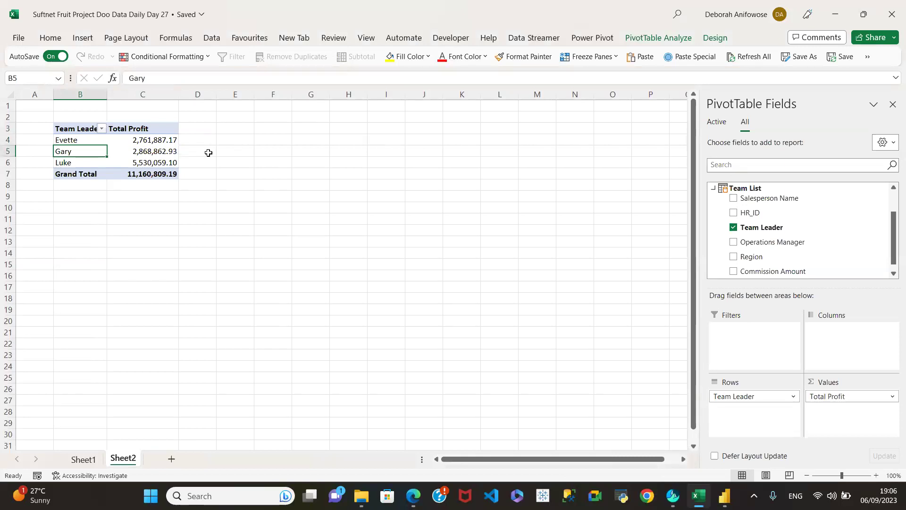
left_click(38, 117)
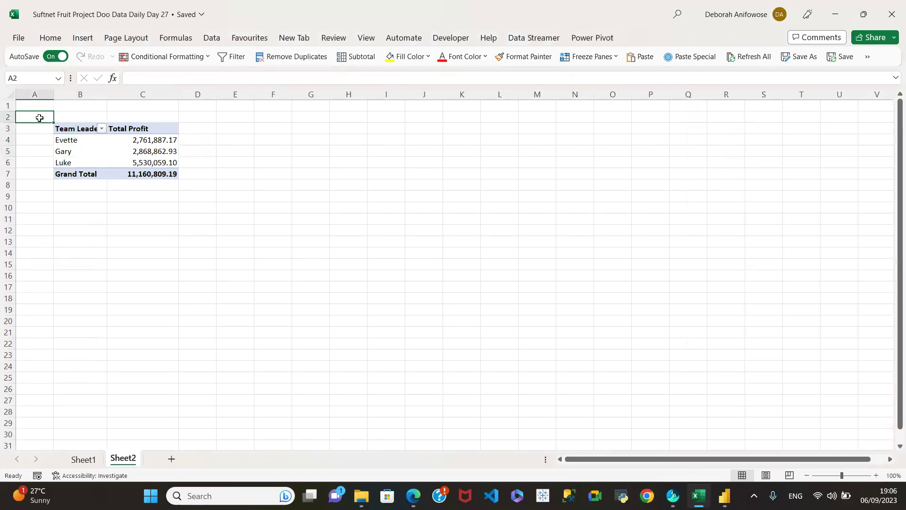
key("ctrl+v")
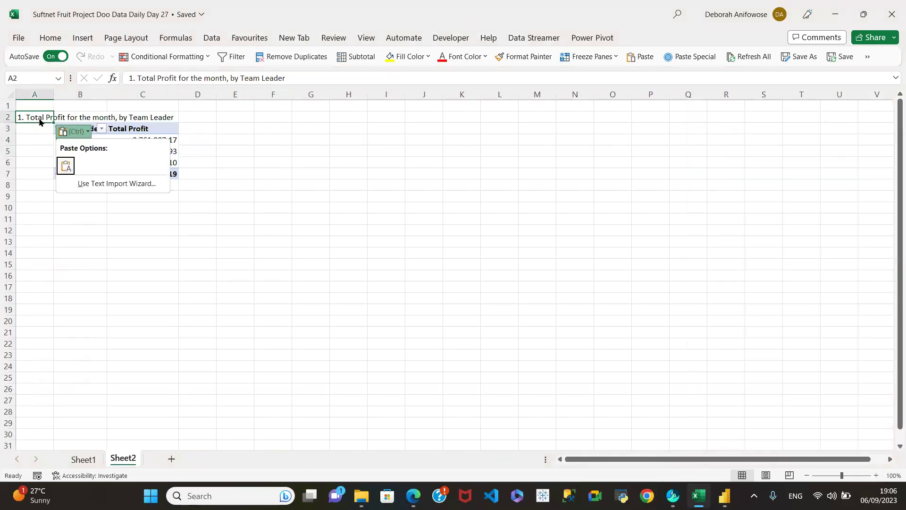
key("Escape")
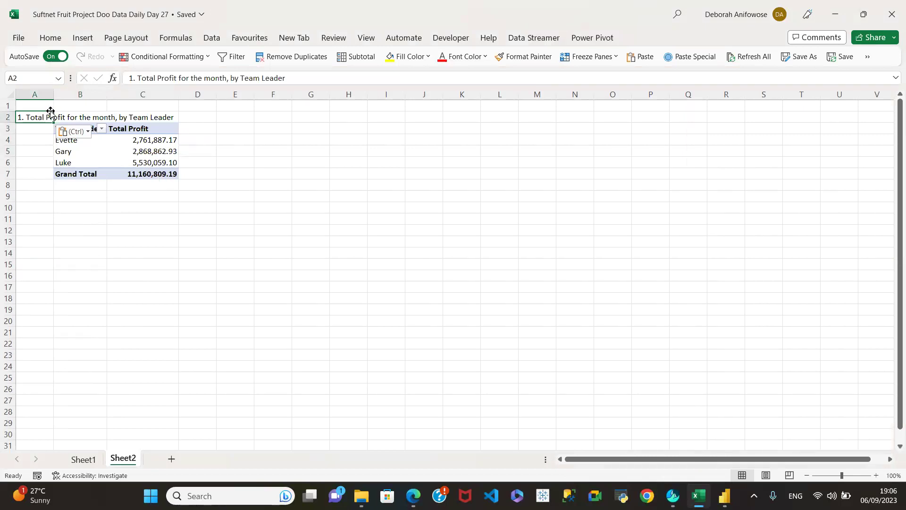
Make the question 1 heading in cell A2 of Sheet2 bold
left_click(80, 118)
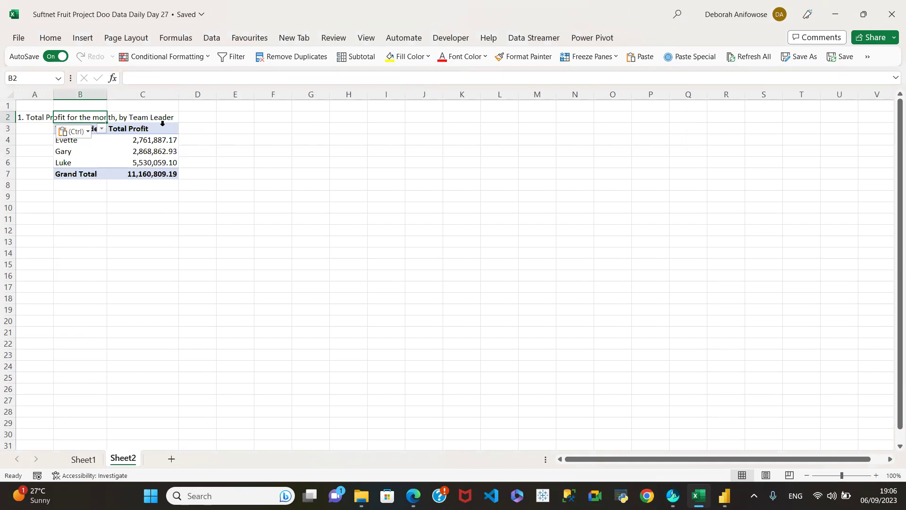
left_click(115, 138)
left_click(40, 118)
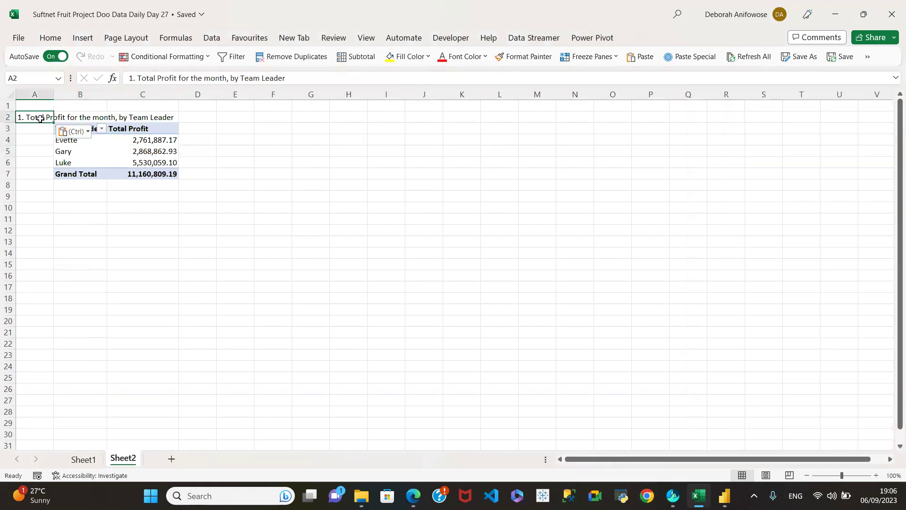
left_click(51, 38)
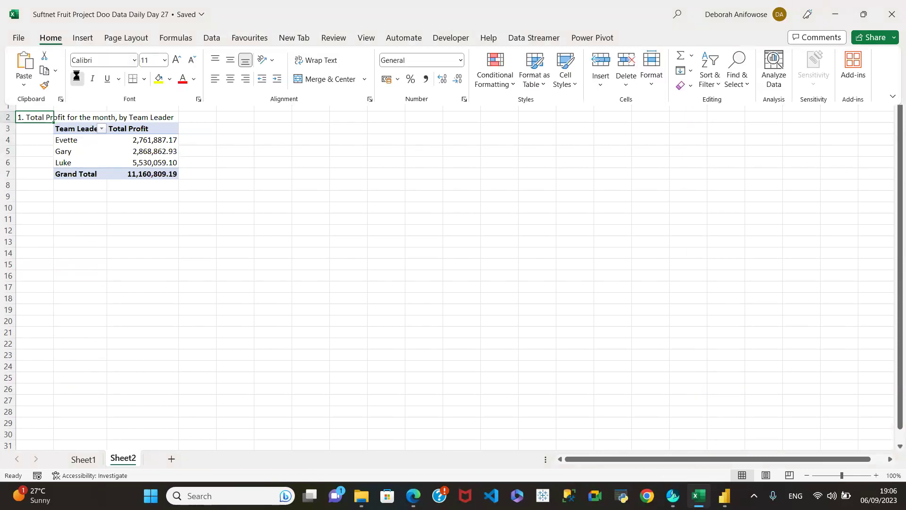
left_click(76, 78)
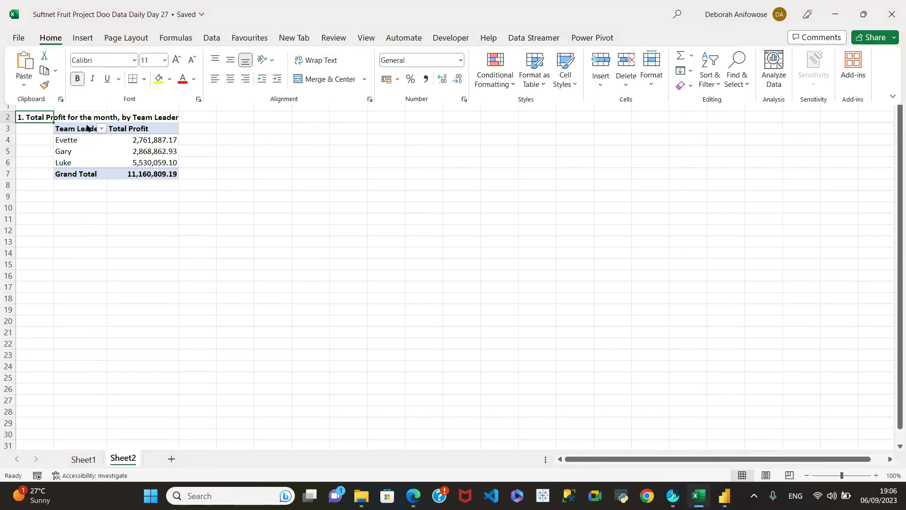
left_click(195, 140)
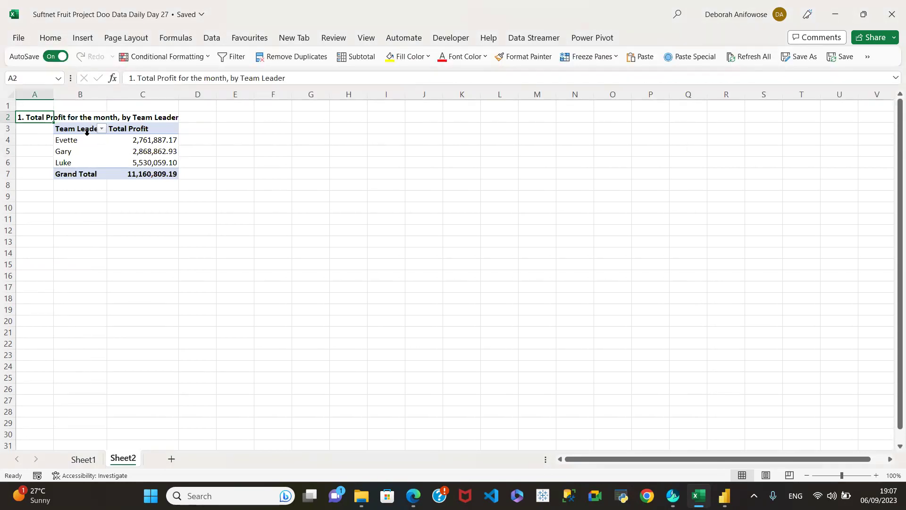
Move the whole PivotTable down one row so that it starts in cell B4, leaving a blank row under the heading
left_click(77, 128)
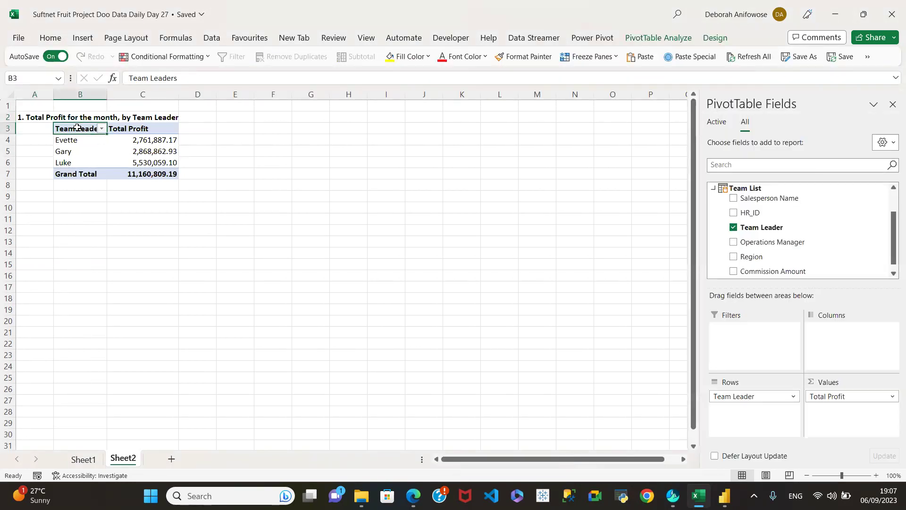
key("shift+Right")
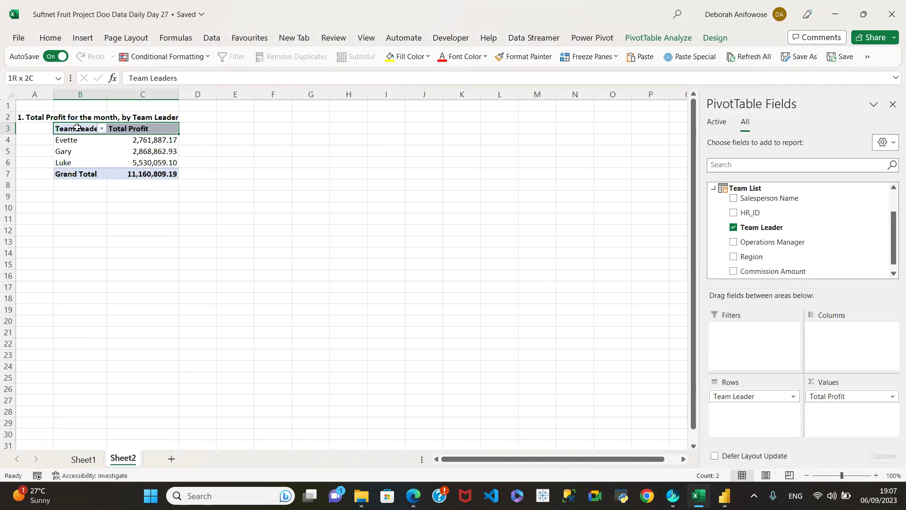
key("ctrl+shift+Down")
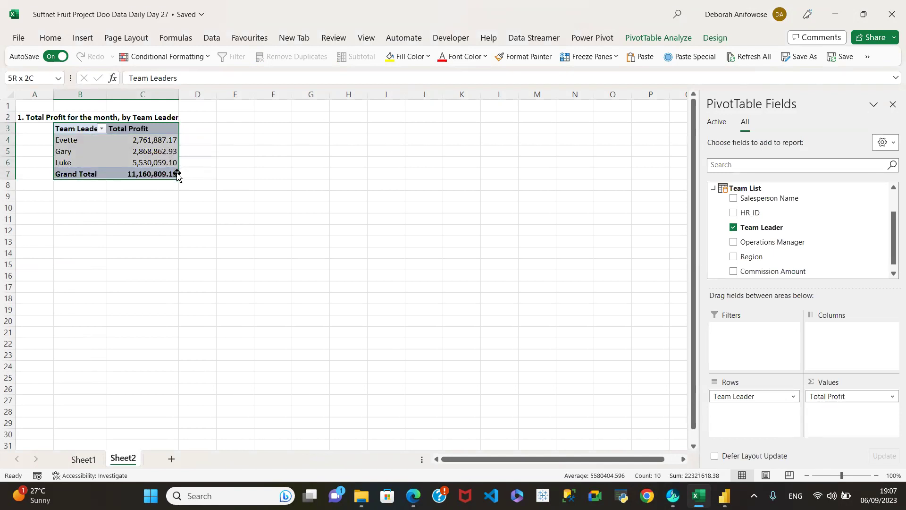
left_click_drag(177, 175, 178, 189)
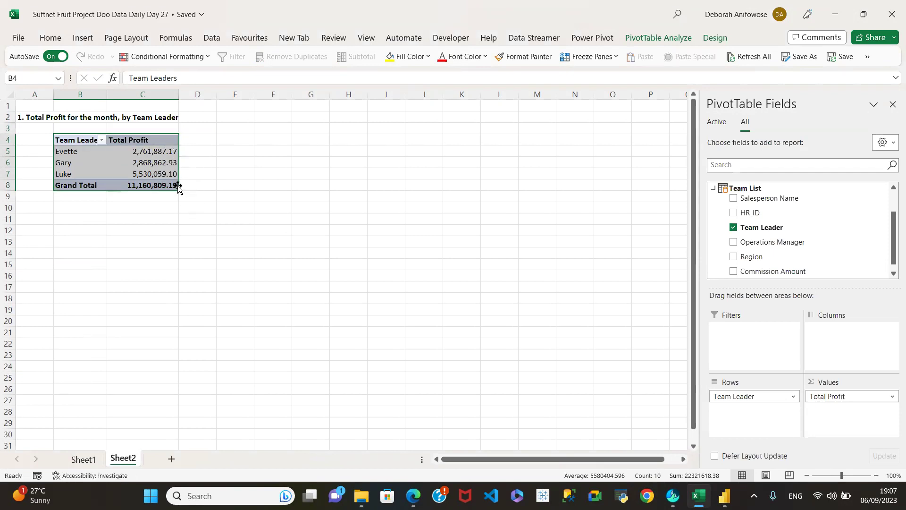
left_click(231, 143)
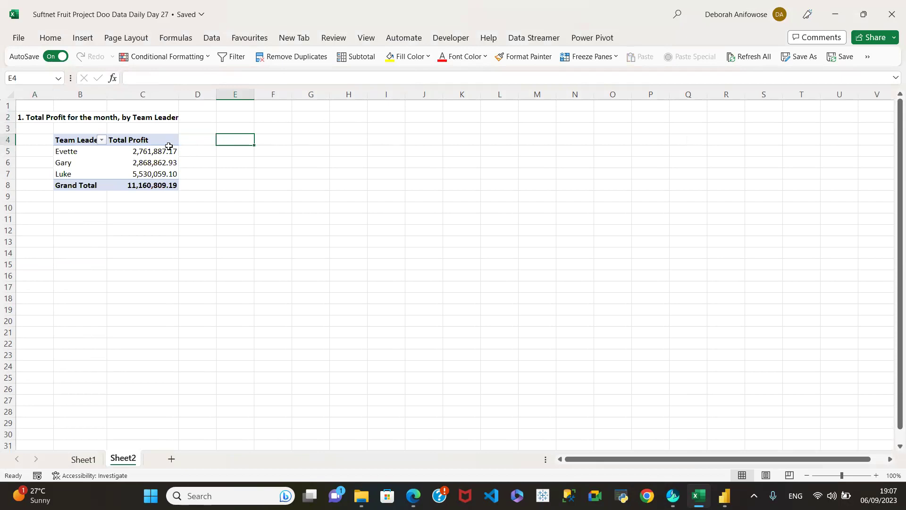
Insert a column PivotChart of total profit by team leader and place it beside the PivotTable, starting around row 2
left_click(144, 150)
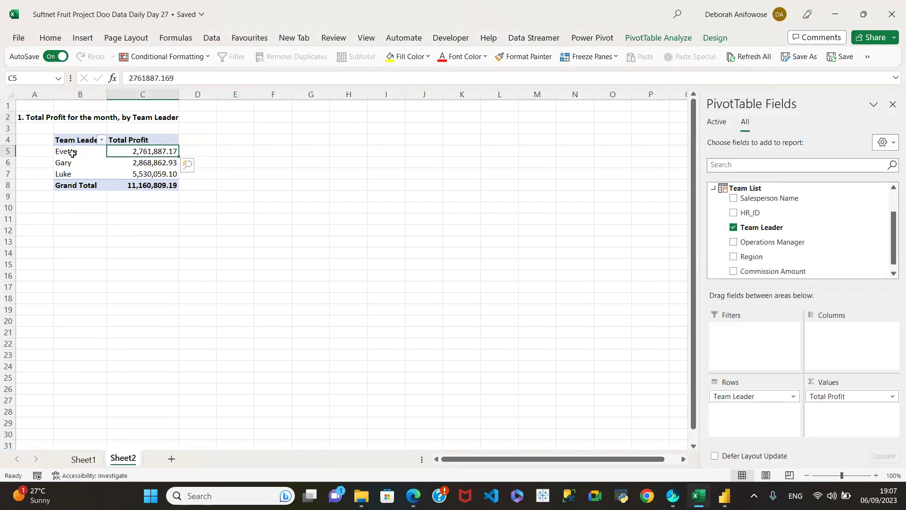
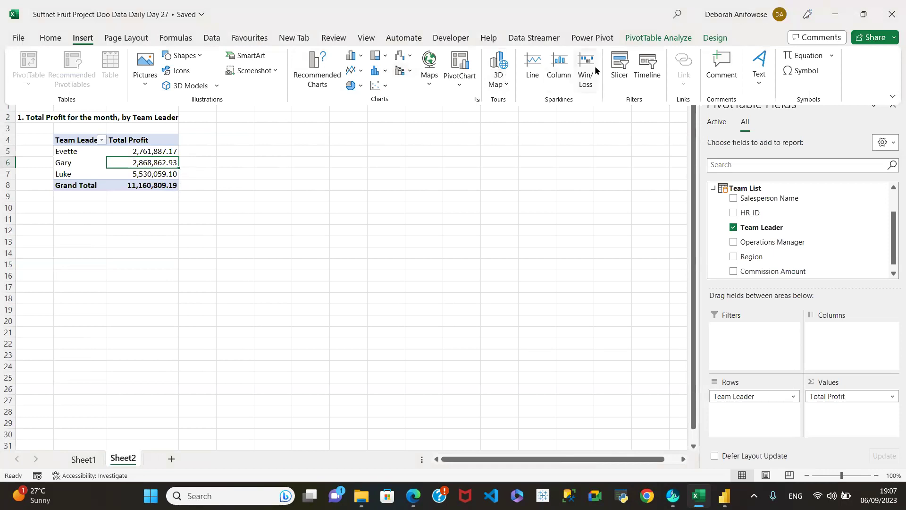
left_click(462, 87)
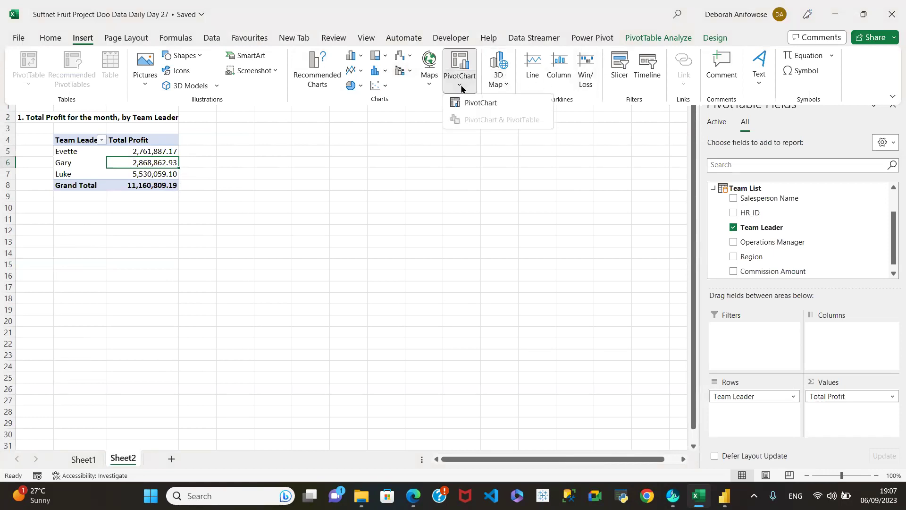
left_click(483, 103)
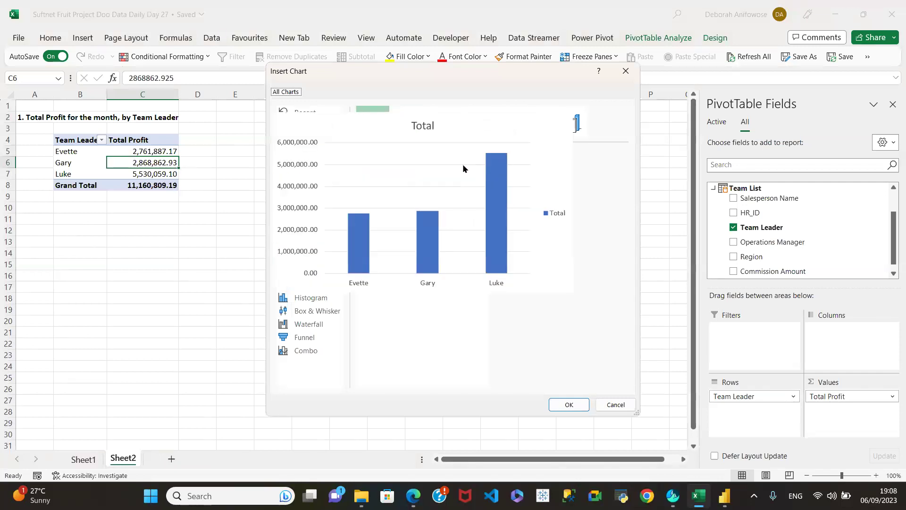
mouse_move(464, 168)
left_click(568, 405)
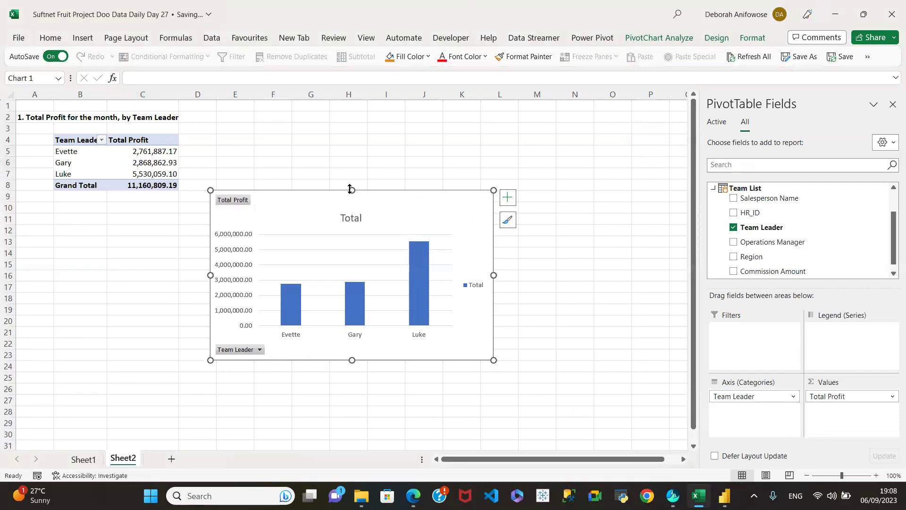
left_click(351, 184)
left_click(359, 200)
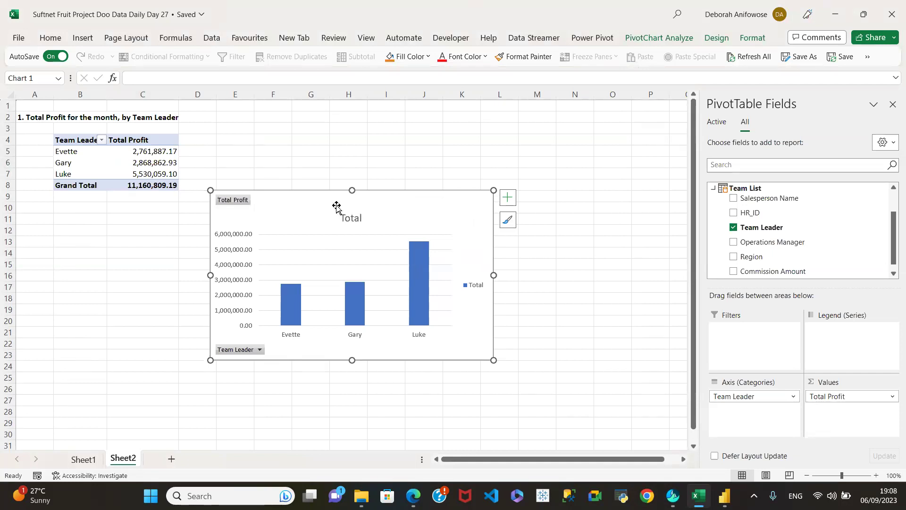
left_click_drag(334, 194, 331, 126)
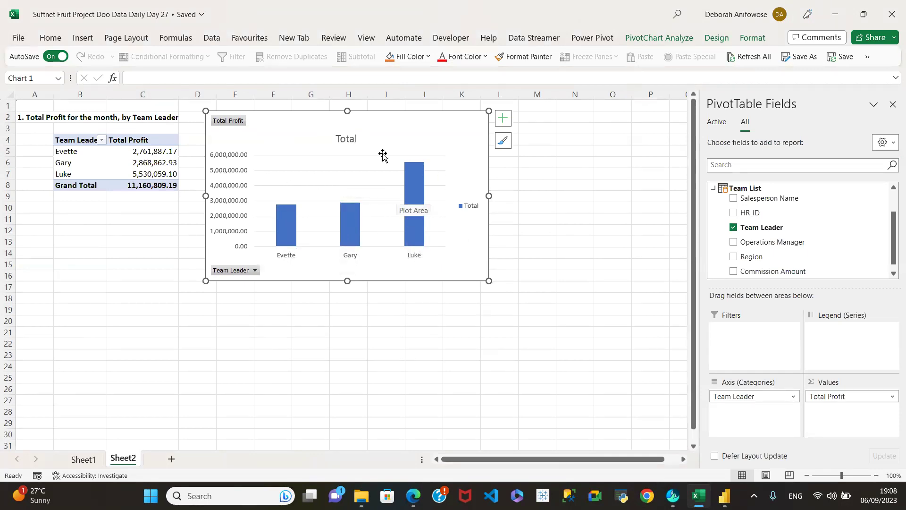
Add a new worksheet, Sheet3, and cut the PivotChart from Sheet2 and paste it there at cell B3
left_click(171, 459)
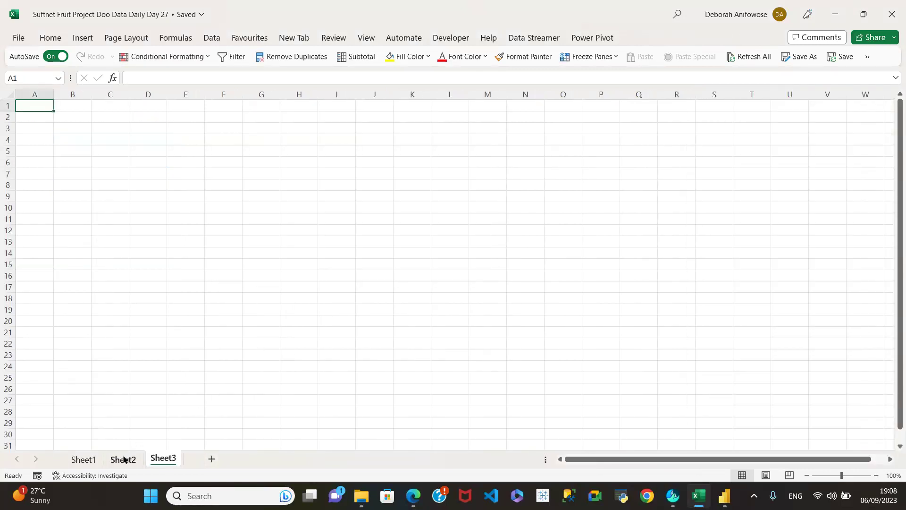
left_click(122, 460)
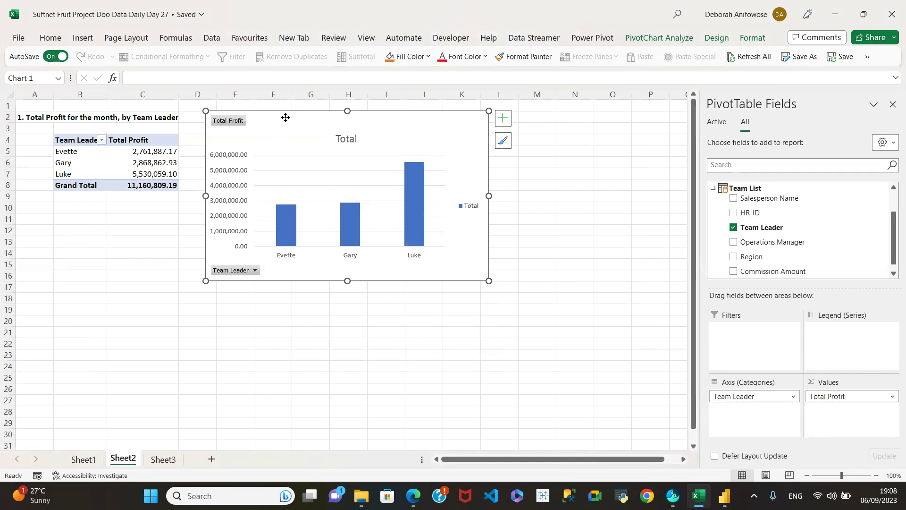
key("Delete")
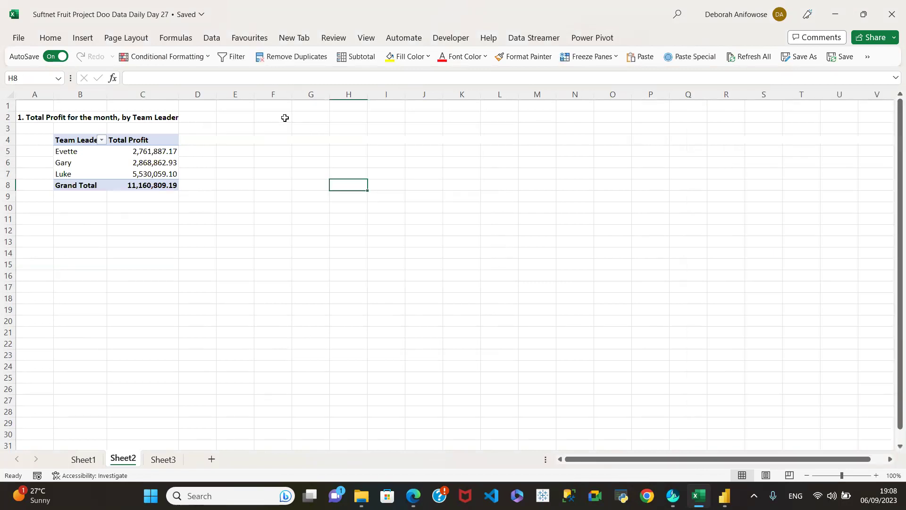
left_click(163, 460)
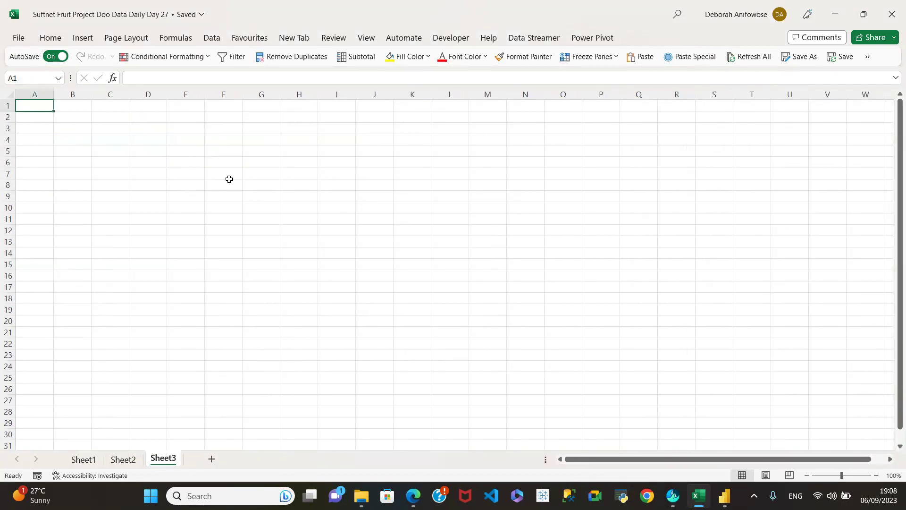
left_click(73, 129)
key("ctrl+v")
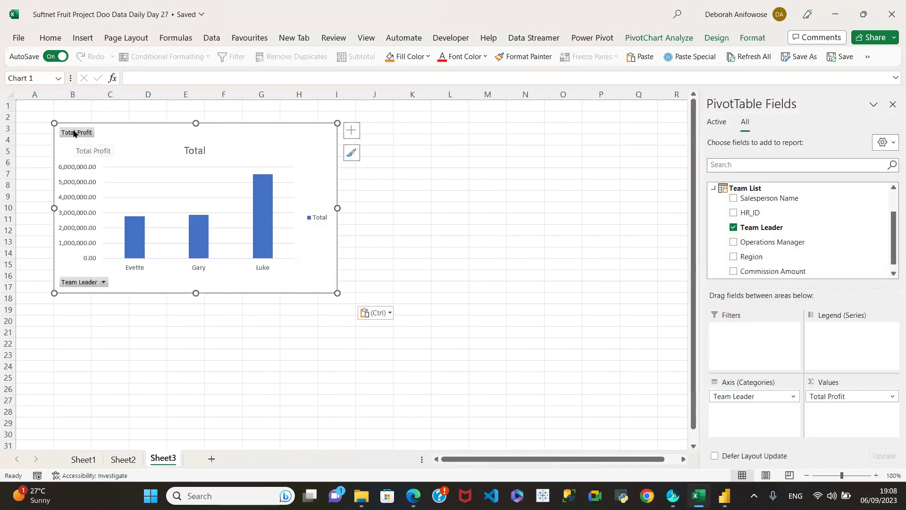
Copy the full question 2 text from cell A8 of Sheet1 into cell A10 of Sheet2 and make it bold
left_click(123, 459)
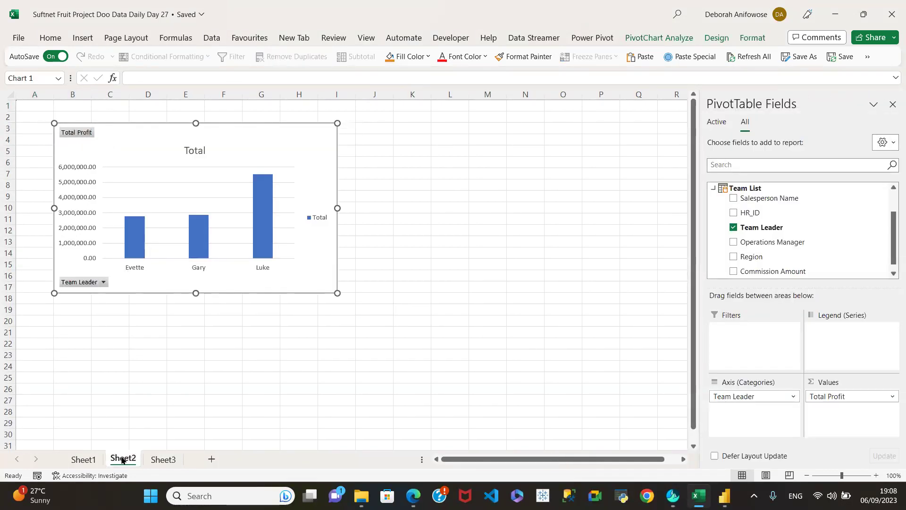
left_click(79, 460)
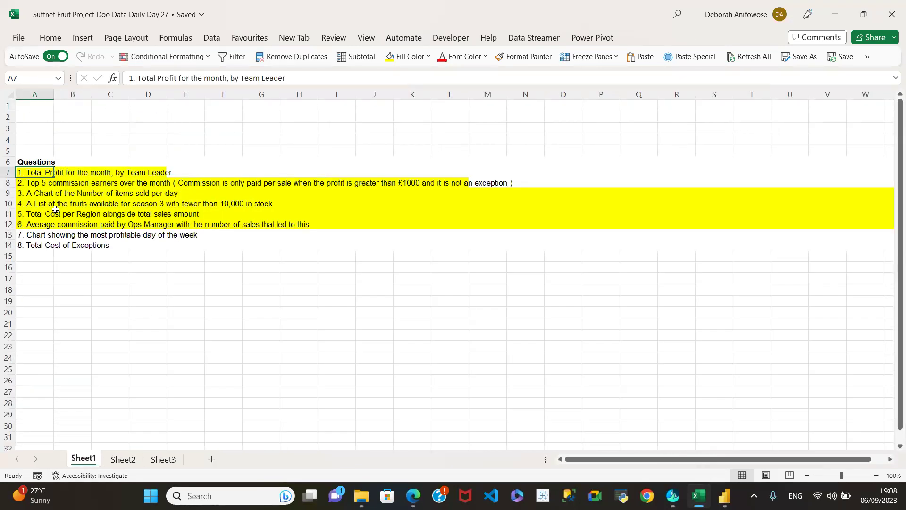
left_click(25, 183)
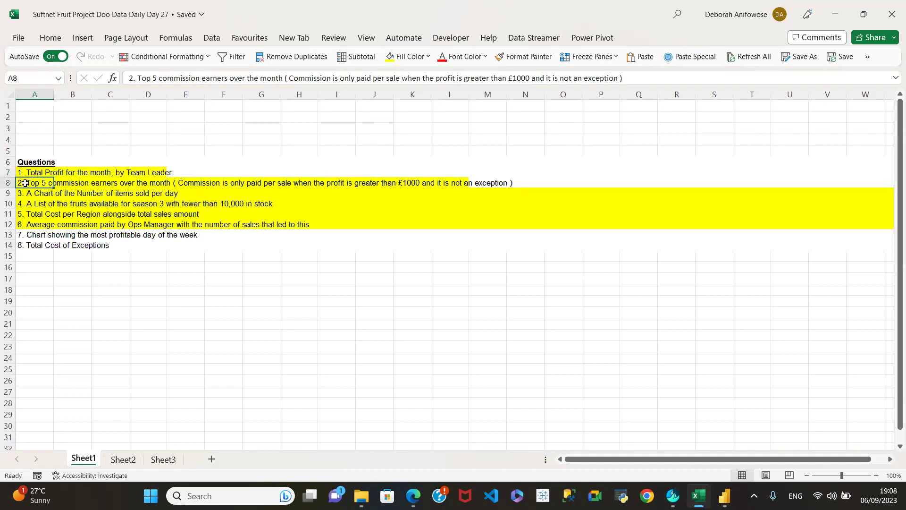
left_click_drag(643, 76, 321, 78)
left_click_drag(220, 80, 123, 81)
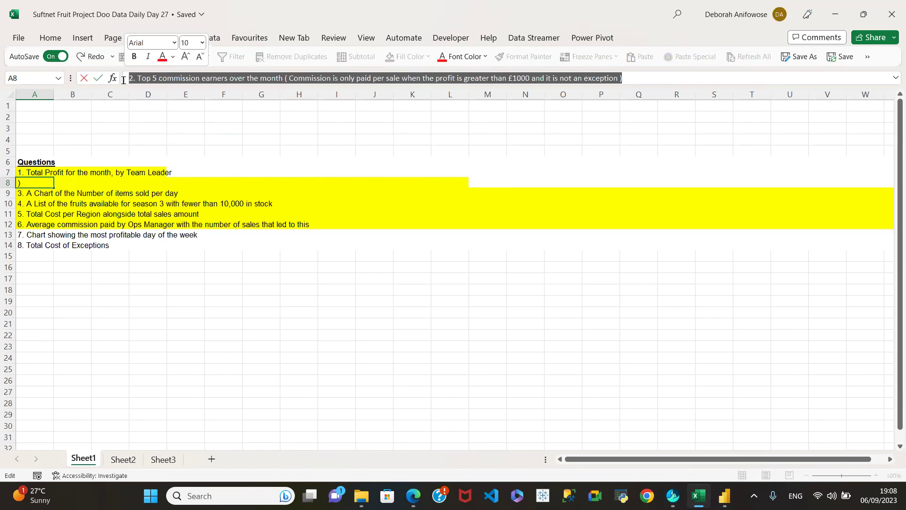
key("ctrl+c")
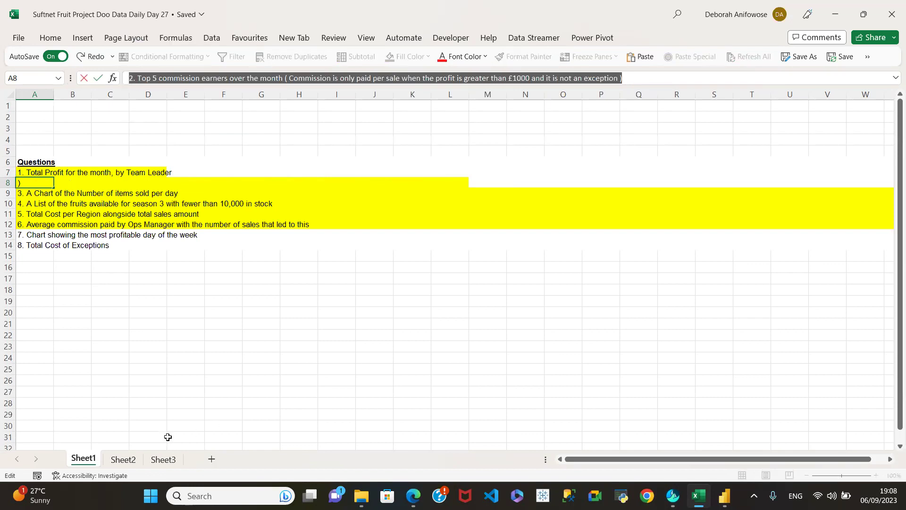
left_click(122, 459)
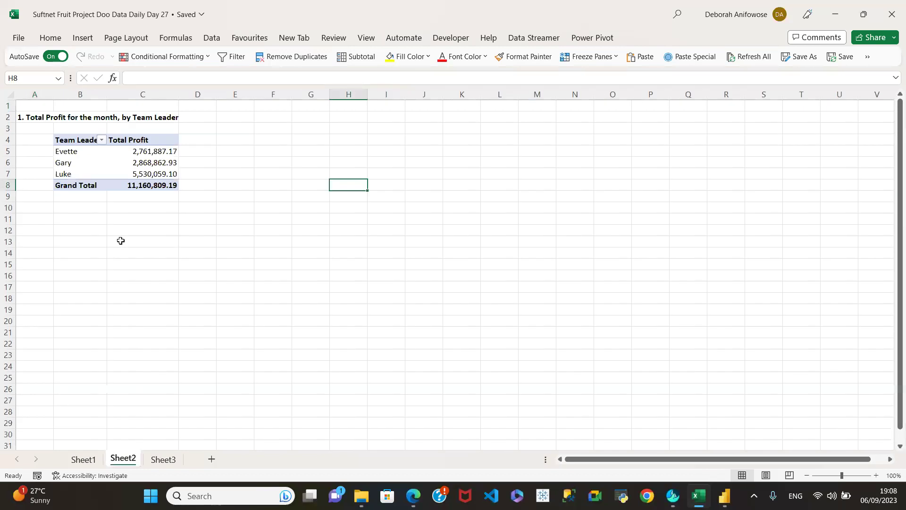
left_click(34, 208)
key("ctrl+v")
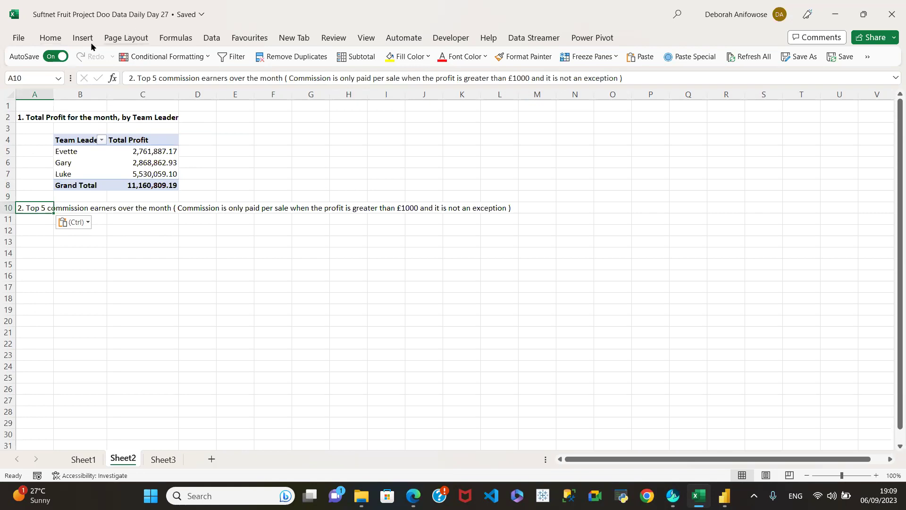
left_click(54, 41)
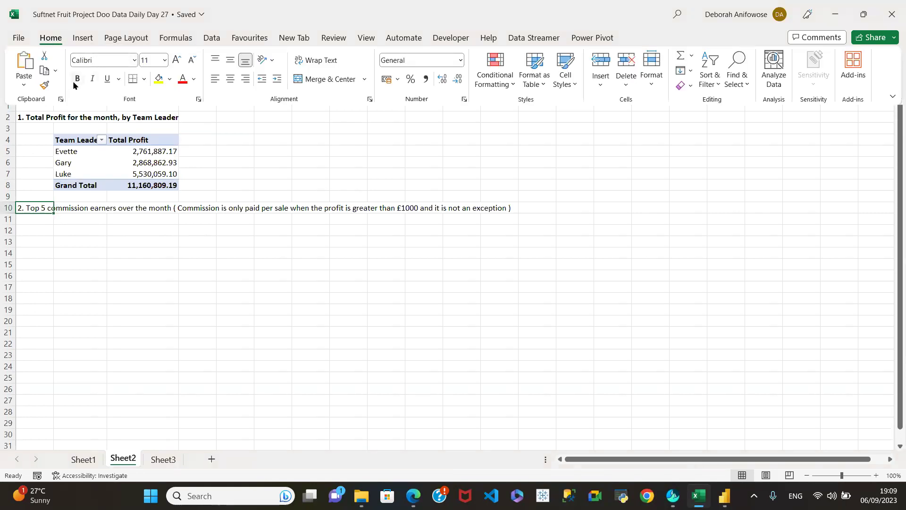
left_click(76, 81)
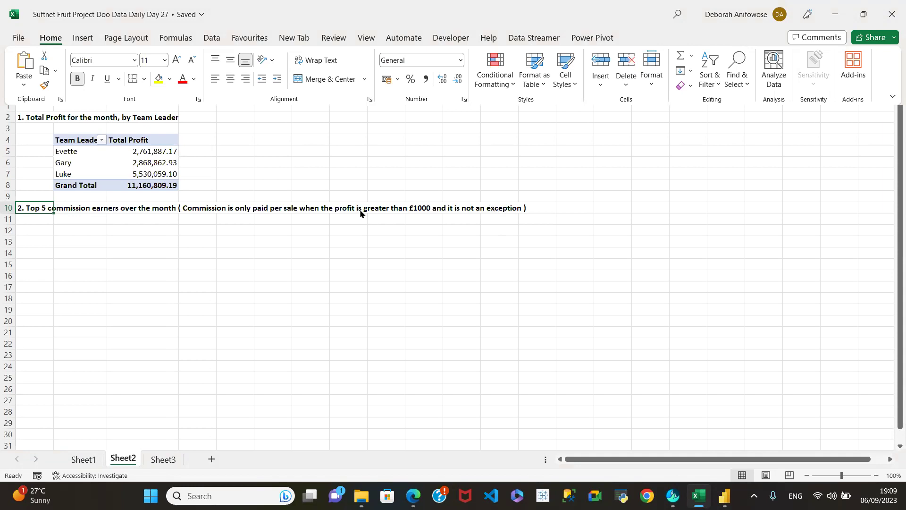
Shorten the question 2 heading in cell A10 by deleting everything after "greater than £1000"
left_click(37, 203)
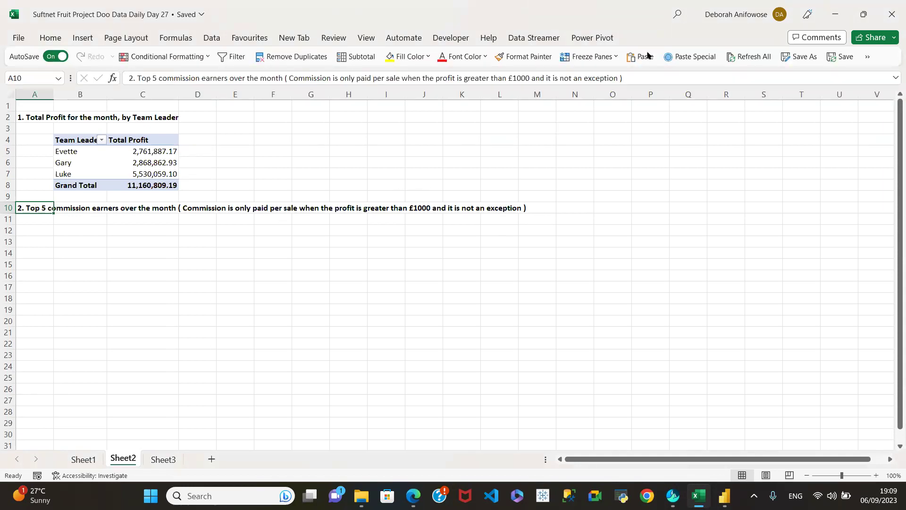
left_click(638, 78)
key("BackSpace")
key("BackSpace")
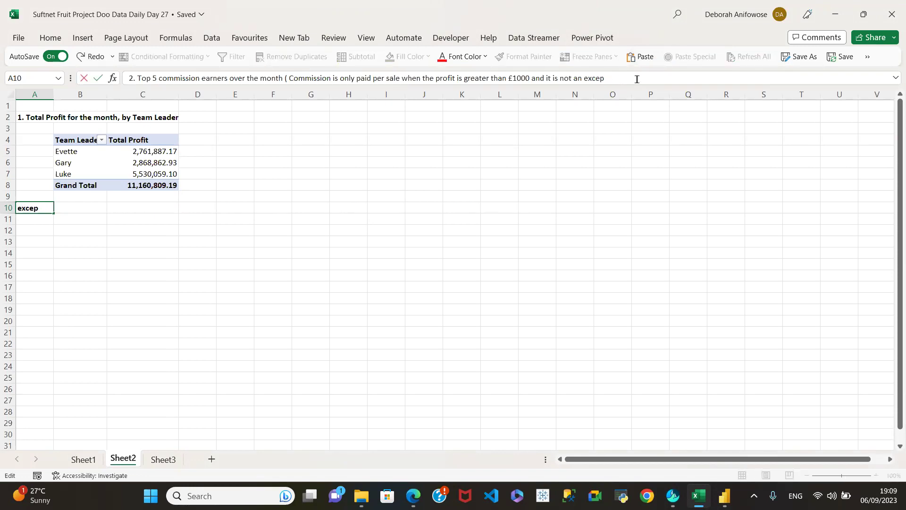
key("BackSpace")
key("BackSpace")
key("BackSpace")
key("BackSpace")
key("BackSpace")
key("BackSpace")
key("Return")
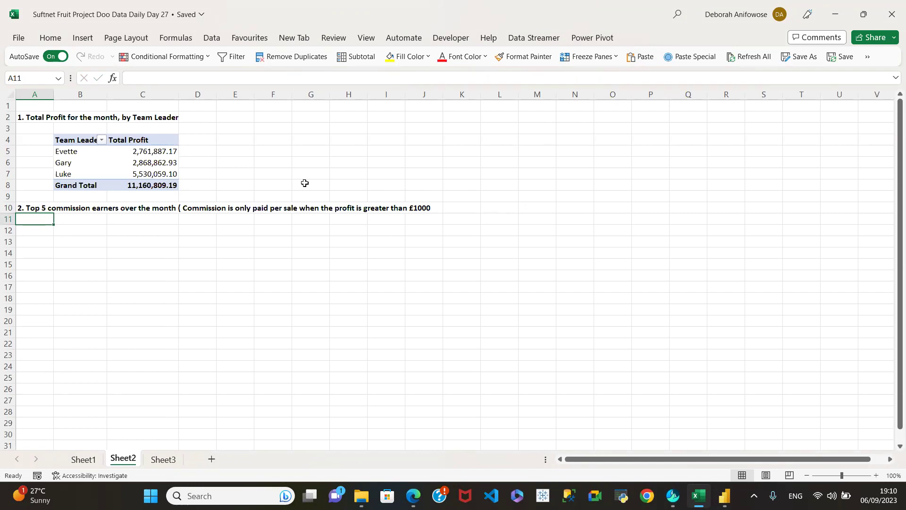
left_click(30, 207)
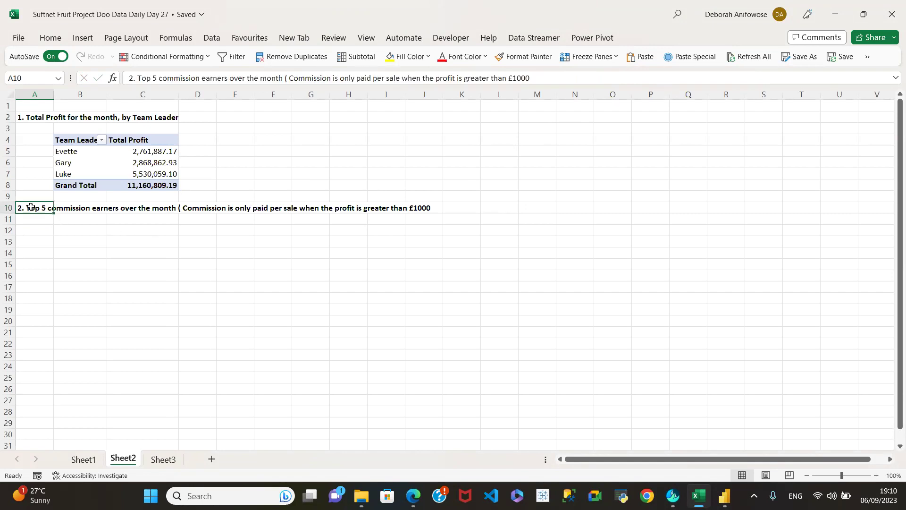
Copy the whole question 1 PivotTable, B4:C8, and paste the duplicate at cell B12 below the question 2 heading
left_click(78, 139)
left_click_drag(78, 140, 161, 179)
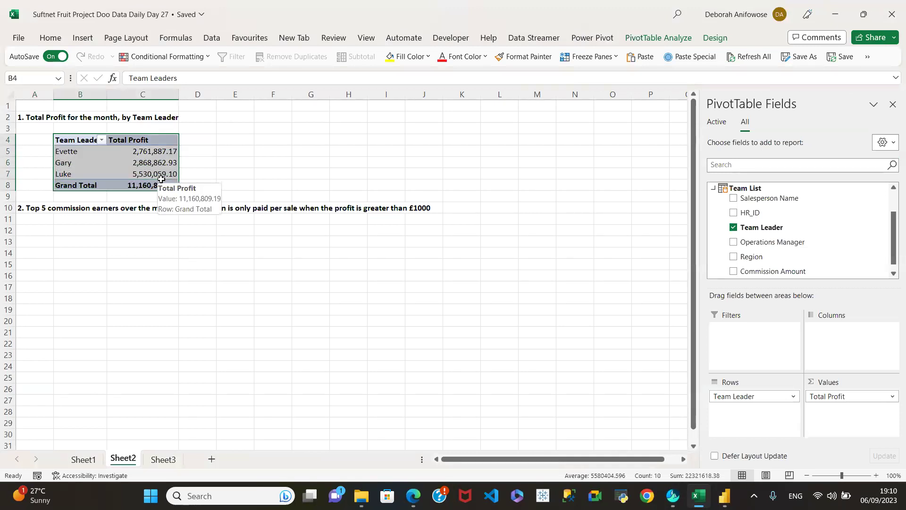
key("ctrl+c")
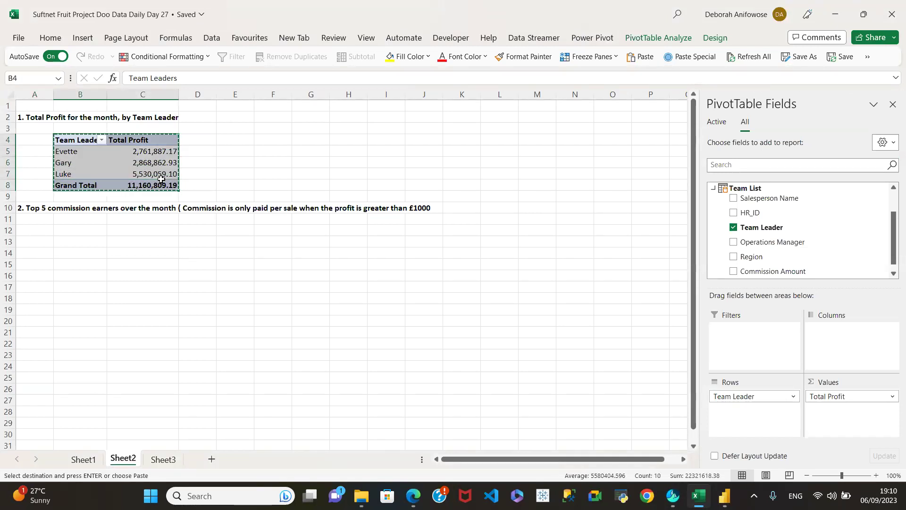
left_click(68, 231)
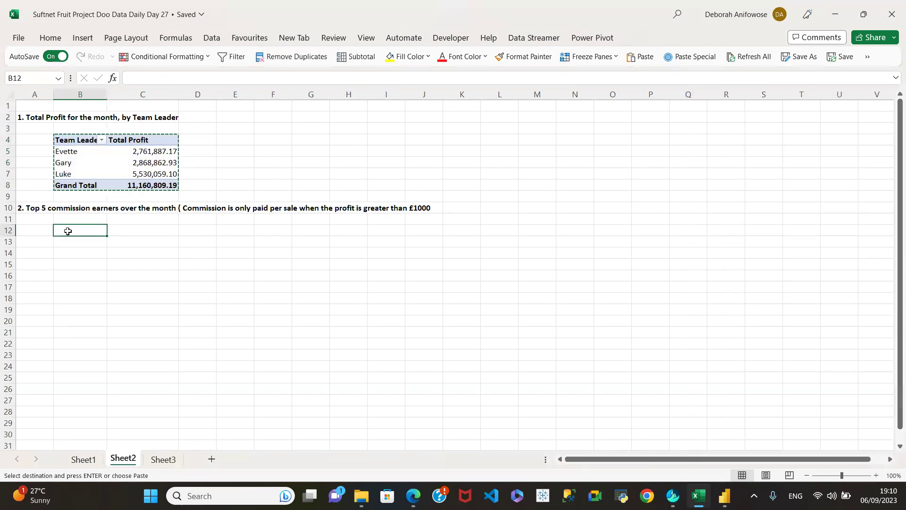
key("ctrl+v")
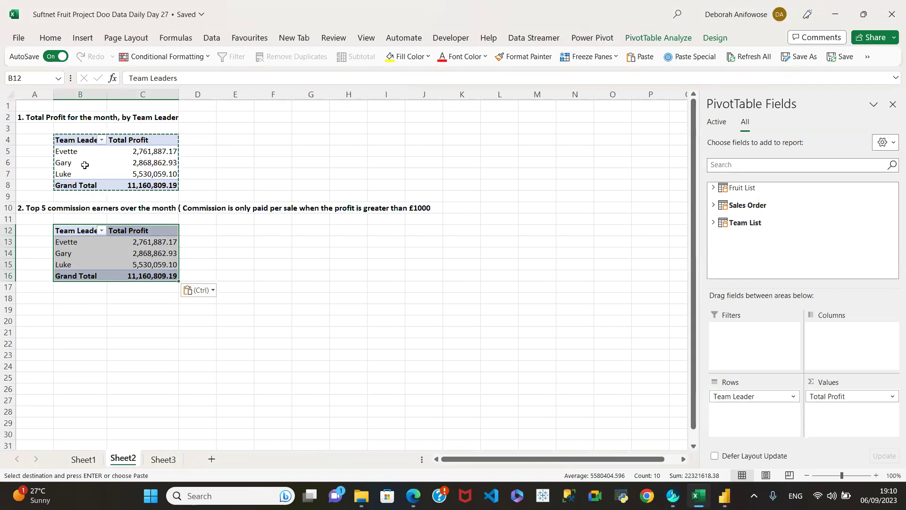
key("Escape")
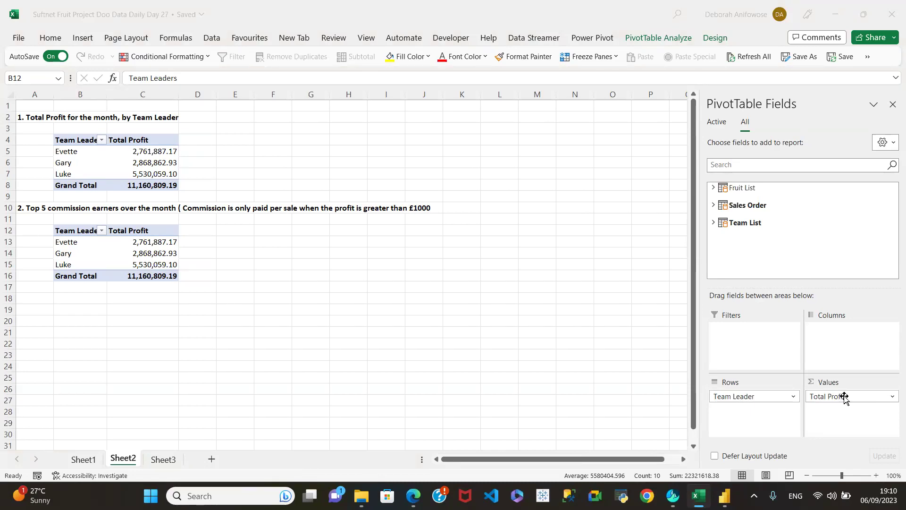
Replace Total Profit with the sum of Total Commission from Sales Order as the values of the copied PivotTable
left_click_drag(844, 398, 825, 257)
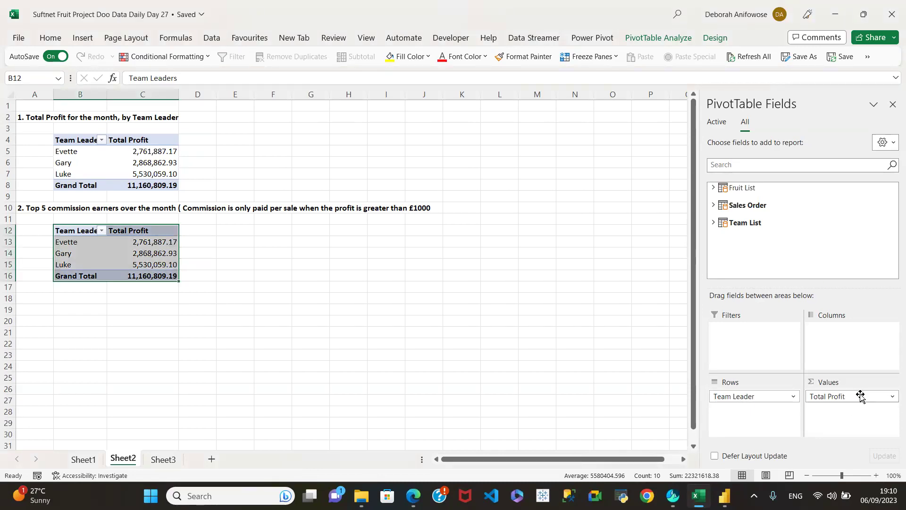
left_click_drag(859, 397, 844, 237)
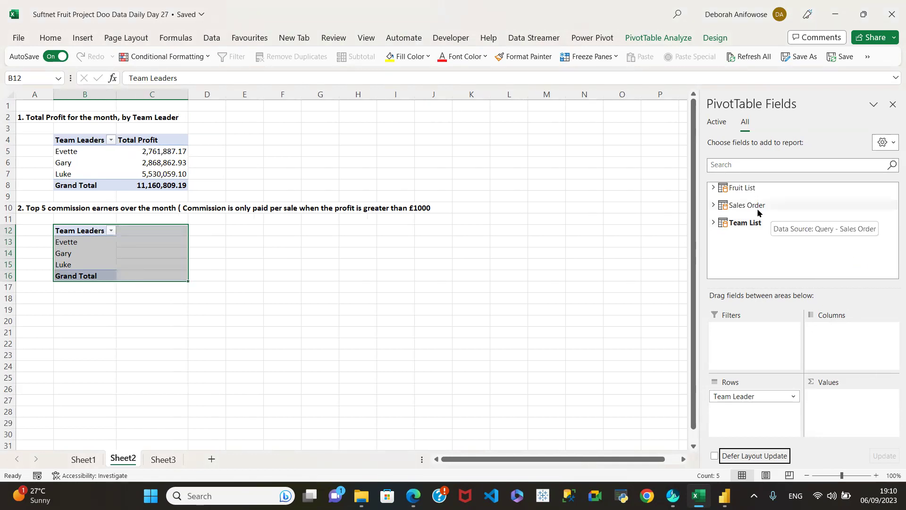
left_click(714, 205)
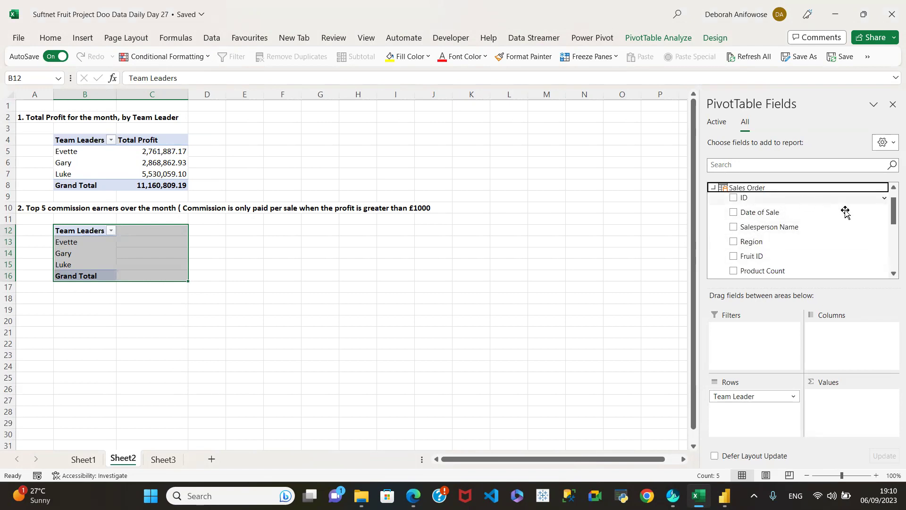
left_click_drag(892, 215, 892, 230)
left_click_drag(892, 231, 892, 258)
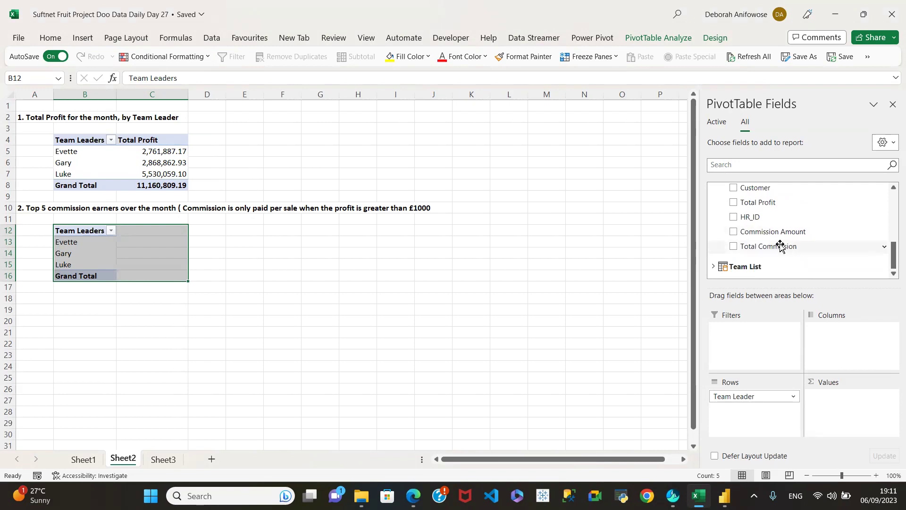
left_click(734, 248)
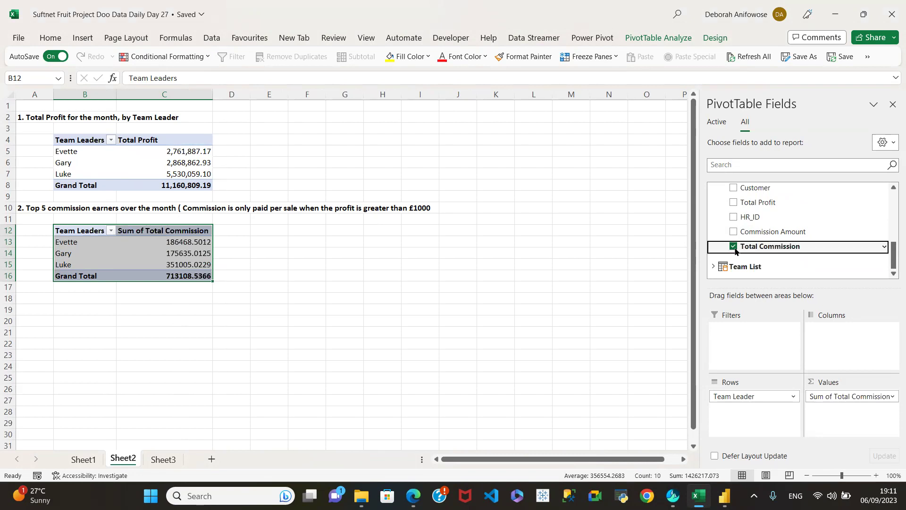
Replace Team Leader with Salesperson Name from Sales Order as the rows of the question 2 PivotTable
left_click_drag(762, 396, 769, 246)
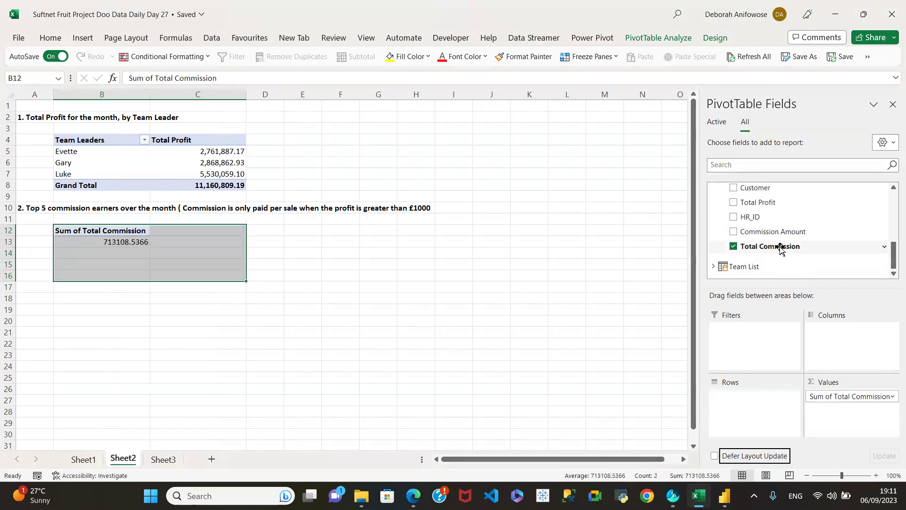
left_click(892, 190)
left_click(893, 190)
left_click(893, 190)
left_click(893, 191)
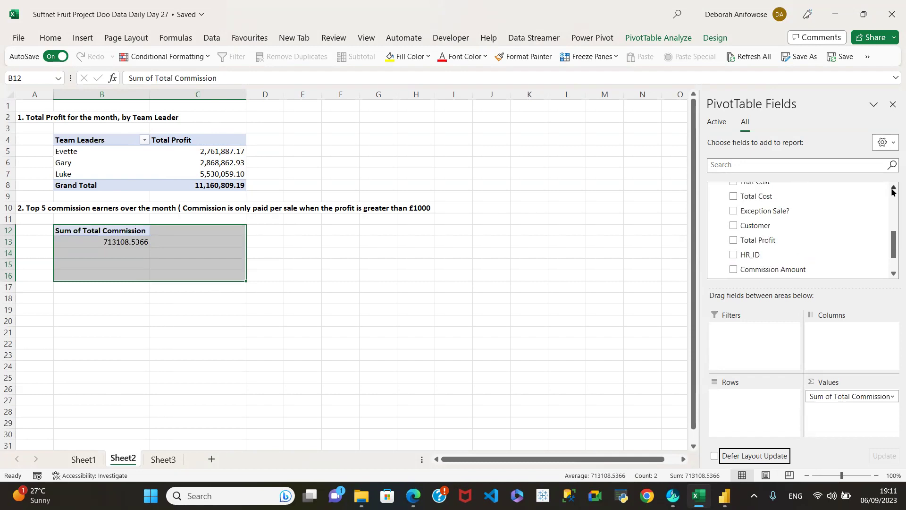
left_click(892, 190)
left_click(893, 190)
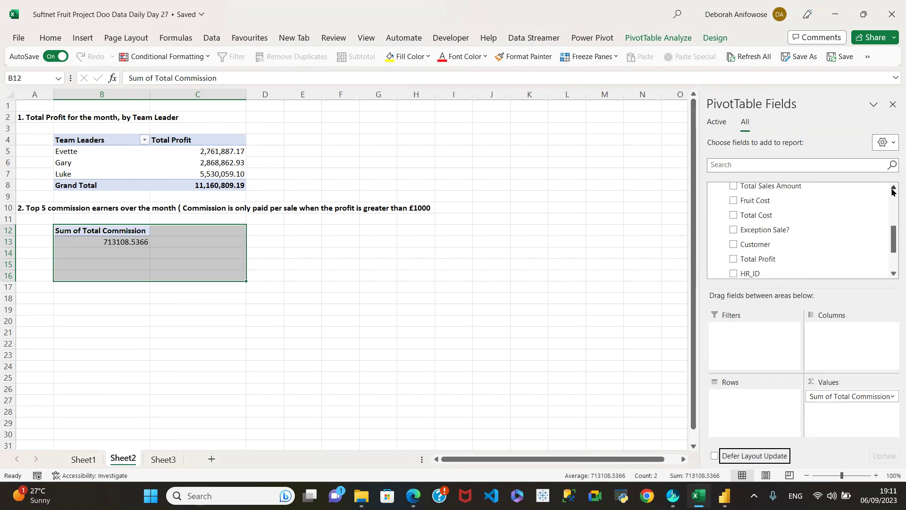
left_click(892, 191)
left_click(892, 190)
left_click(893, 190)
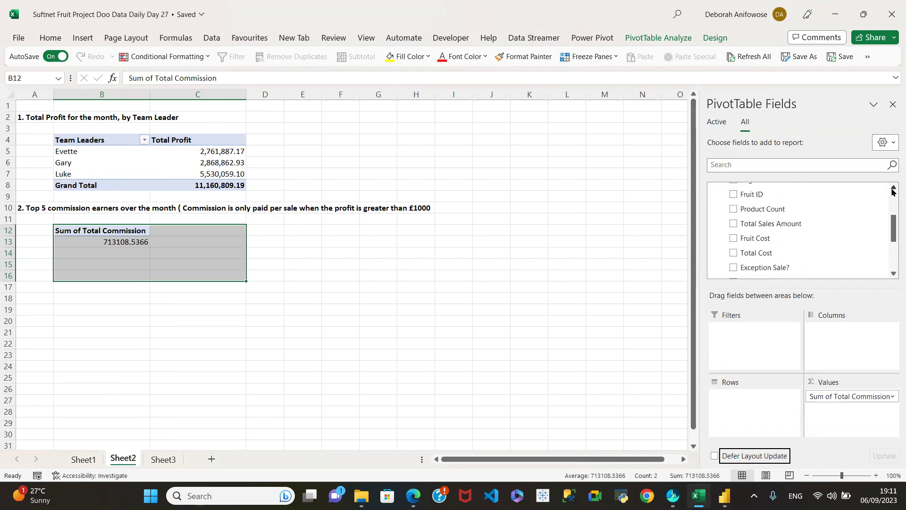
mouse_move(892, 228)
left_mouse_down()
mouse_move(892, 260)
mouse_move(892, 218)
left_mouse_up()
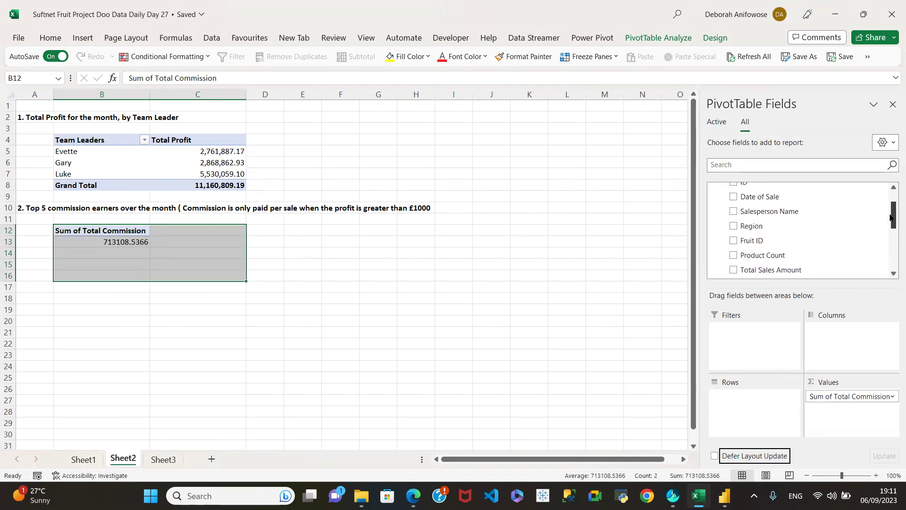
left_click(735, 212)
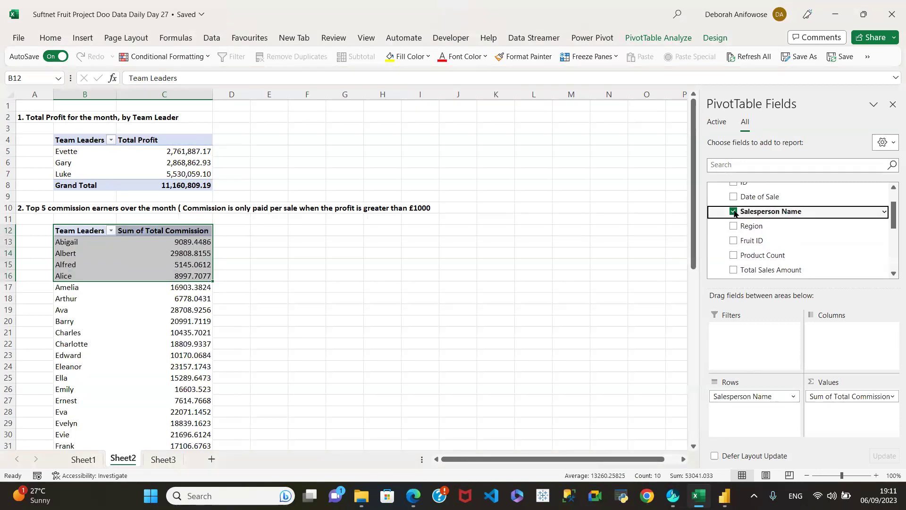
left_click(469, 288)
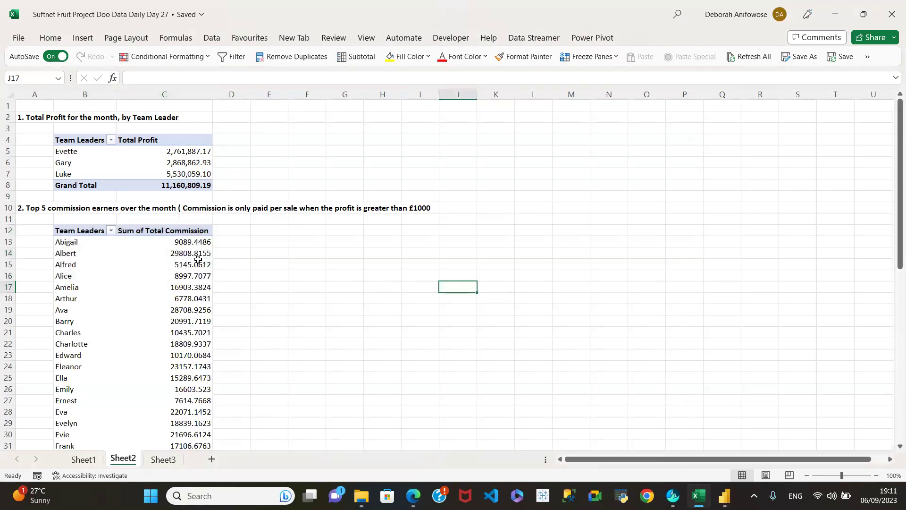
Rename the row header of the question 2 PivotTable in cell B12 as SalesPerson
mouse_move(189, 245)
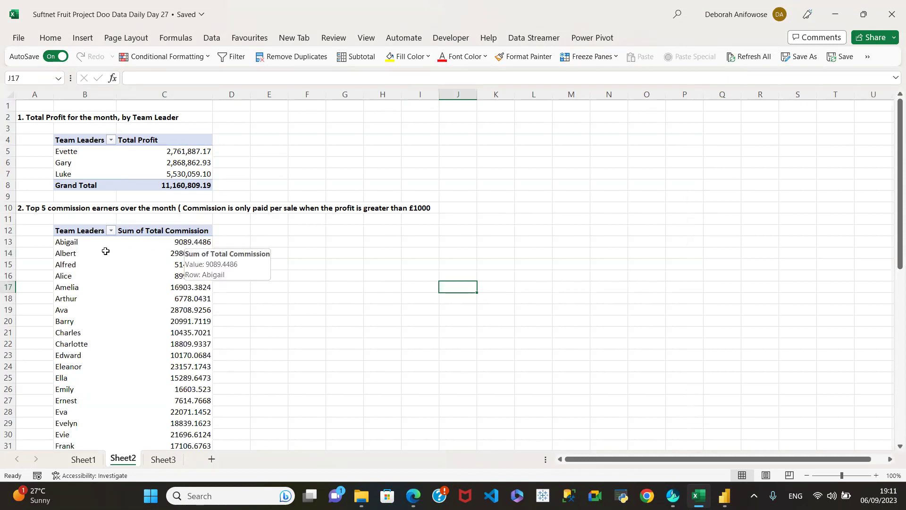
left_click(81, 231)
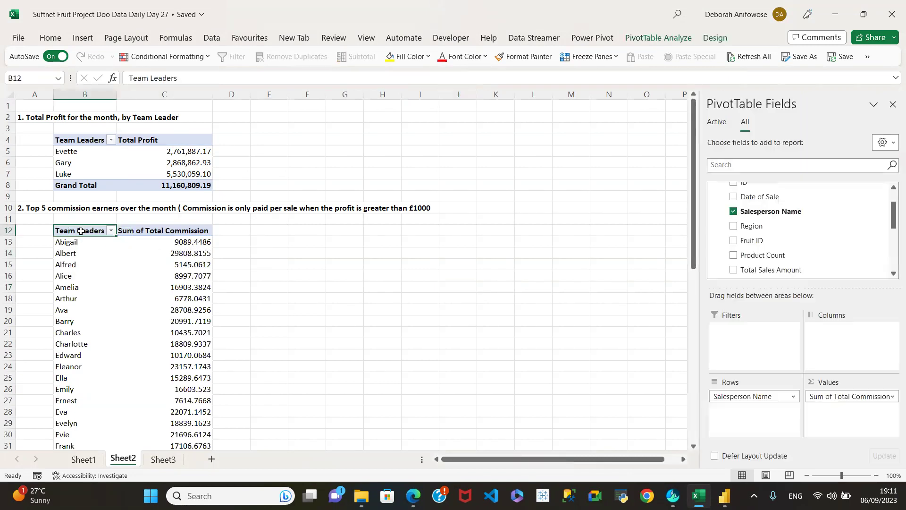
type("Sales")
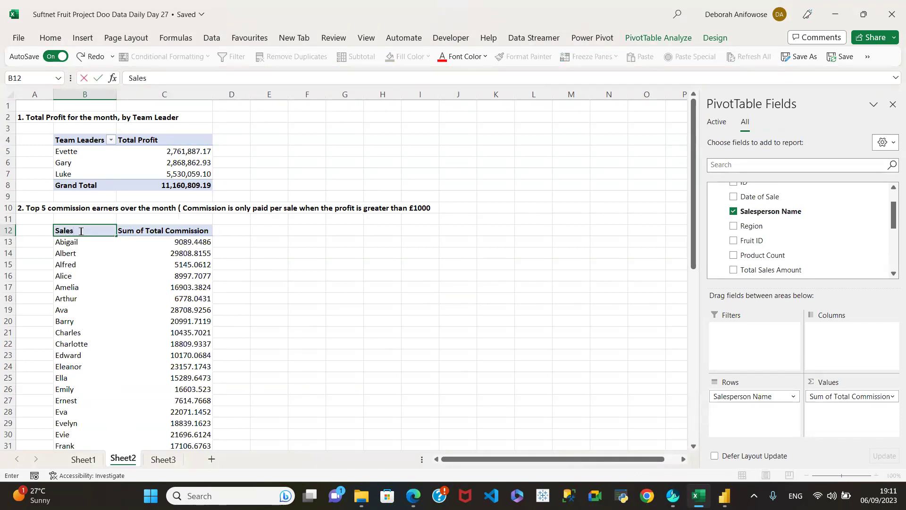
type("Person")
key("Return")
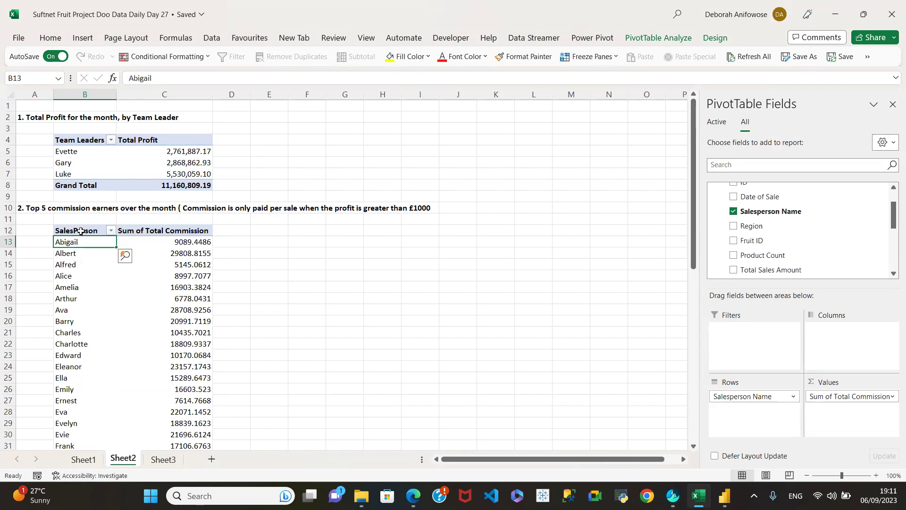
Rename the values header of the question 2 PivotTable in cell C12 as Total Commission
left_click(151, 228)
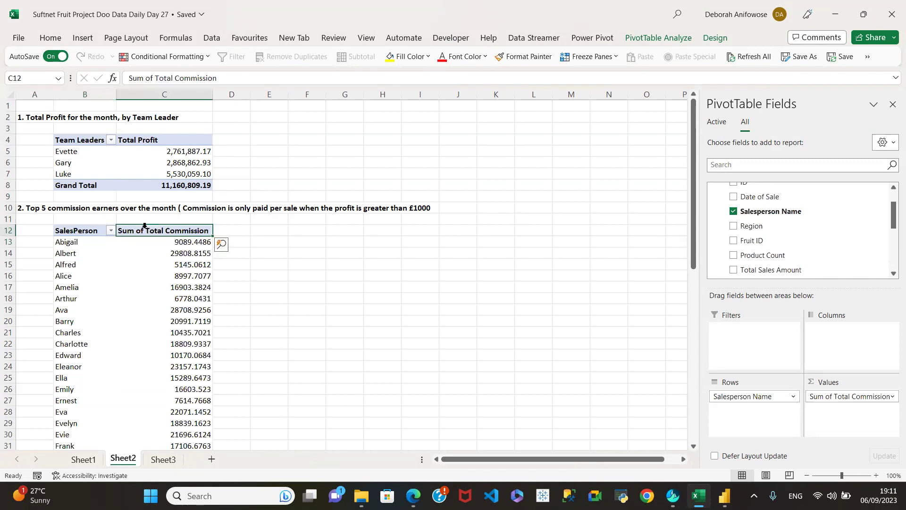
left_click(155, 78)
key("BackSpace")
key("BackSpace")
key("BackSpace")
key("BackSpace")
key("BackSpace")
key("BackSpace")
key("BackSpace")
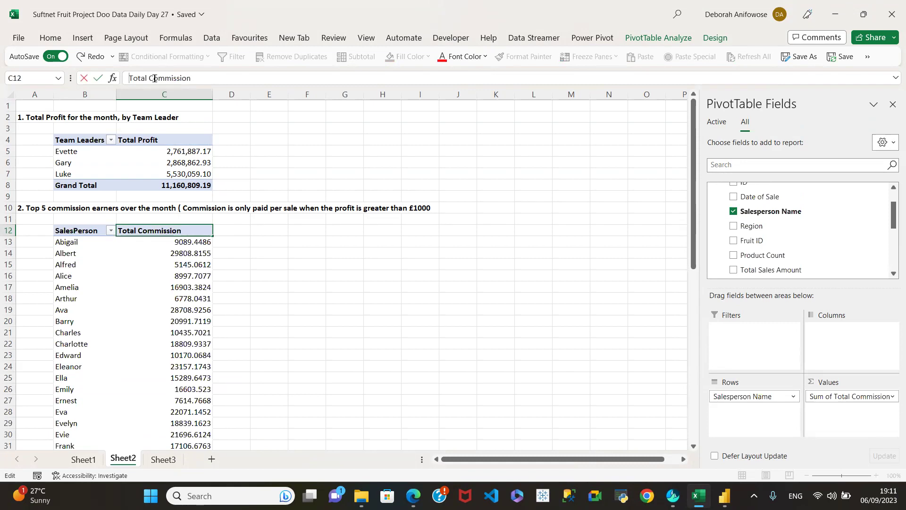
key("Return")
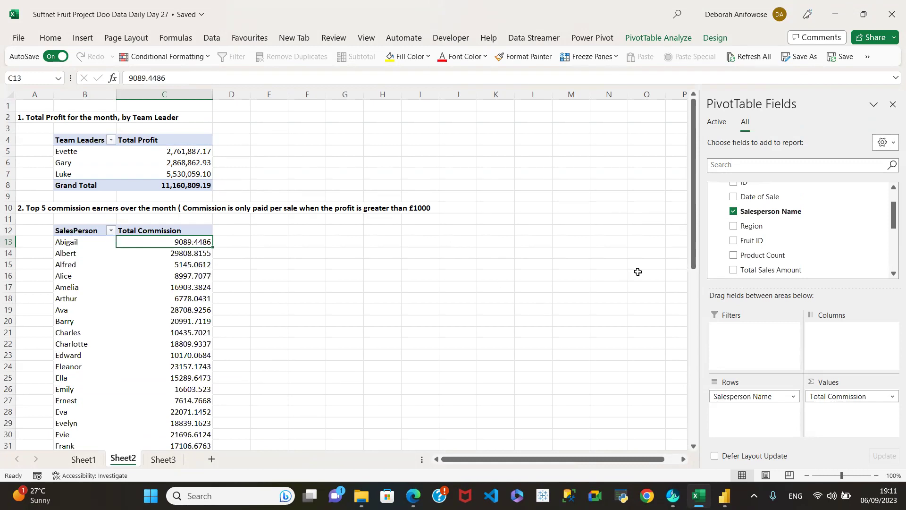
Try to show the question 2 Total Commission values as Rank Largest to Smallest with Salesperson Name as the base field
left_click_drag(693, 241, 696, 195)
mouse_move(188, 254)
left_click(192, 275)
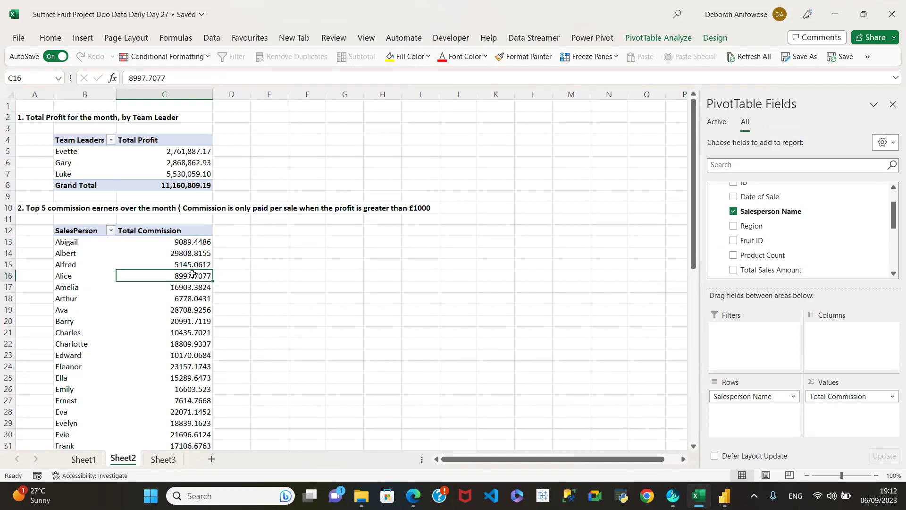
left_click(198, 241)
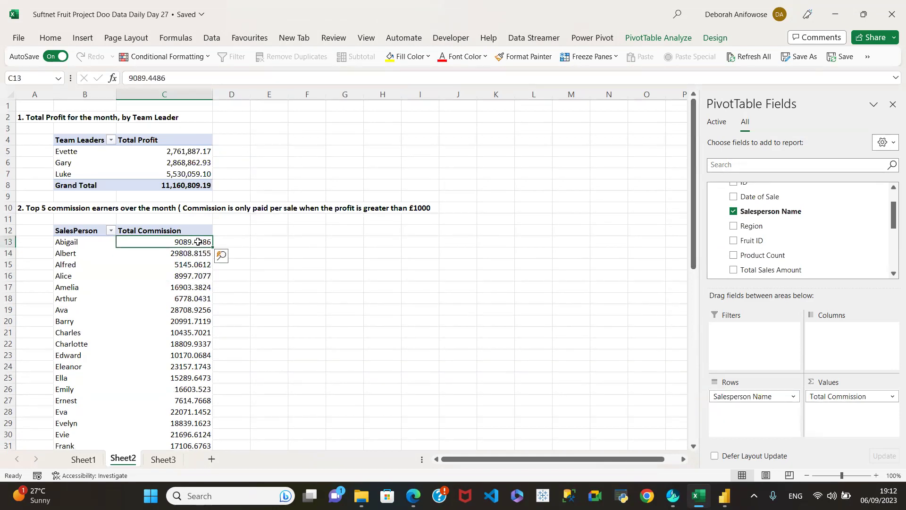
mouse_move(198, 242)
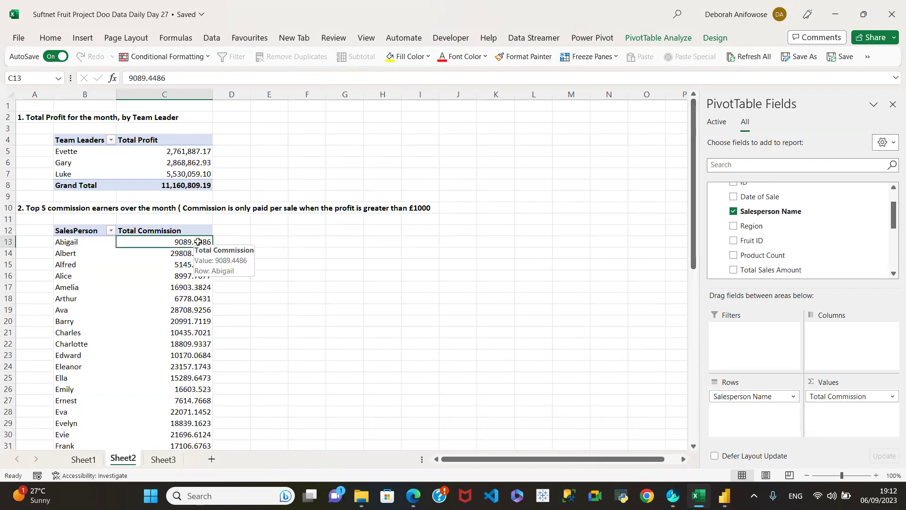
key("ctrl+shift+Down")
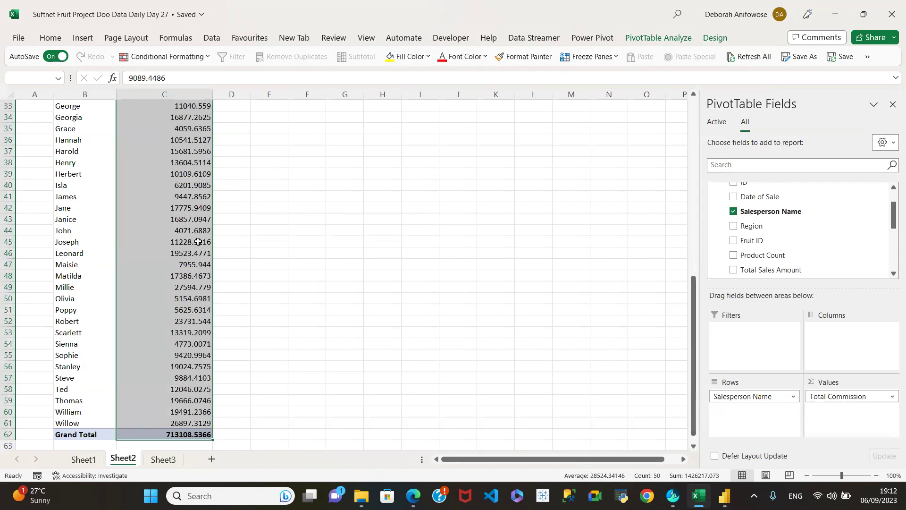
right_click(198, 242)
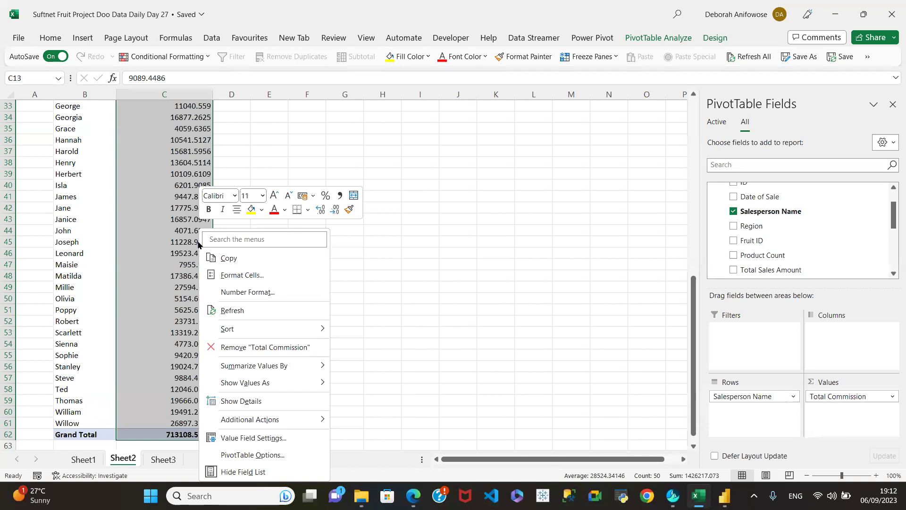
mouse_move(304, 385)
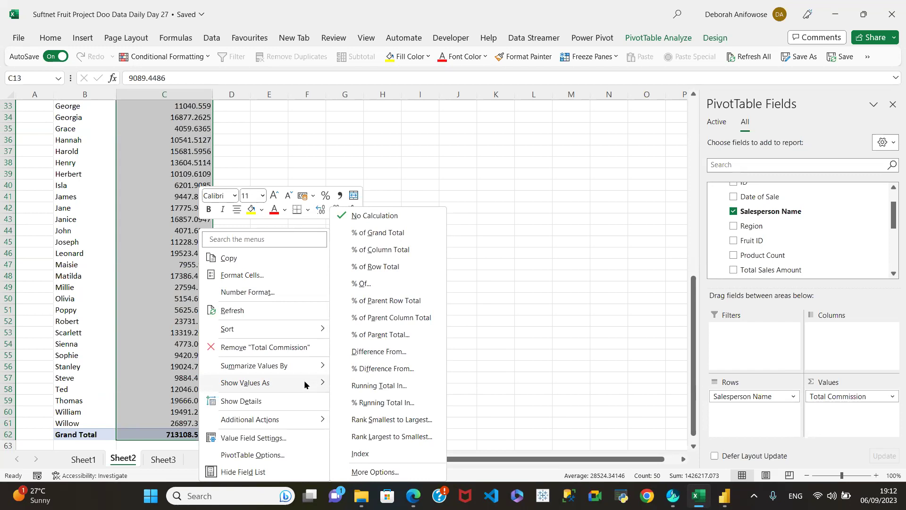
left_click(378, 437)
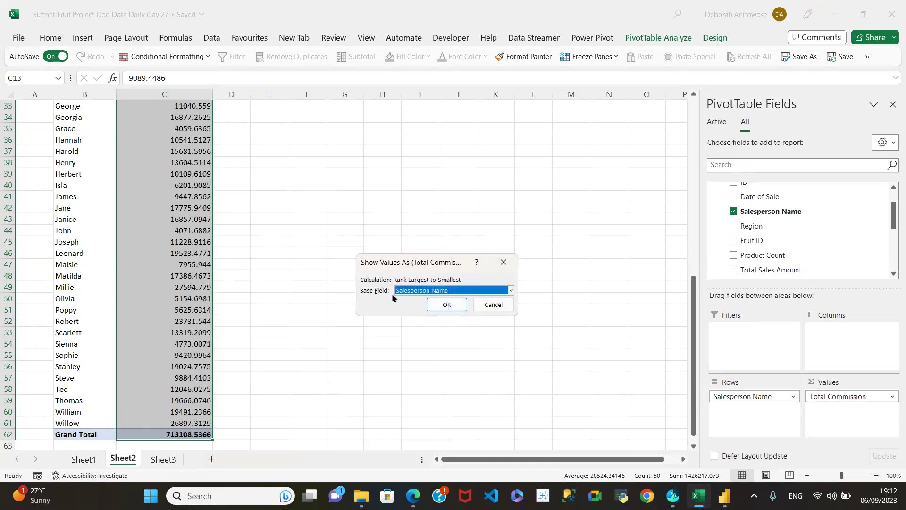
left_click(447, 305)
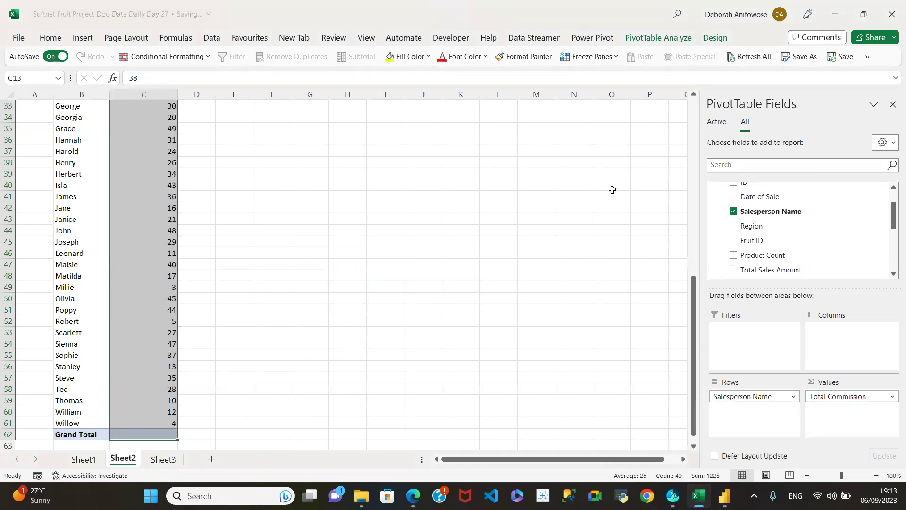
Undo the Rank Largest to Smallest calculation on the question 2 Total Commission values
left_click(696, 109)
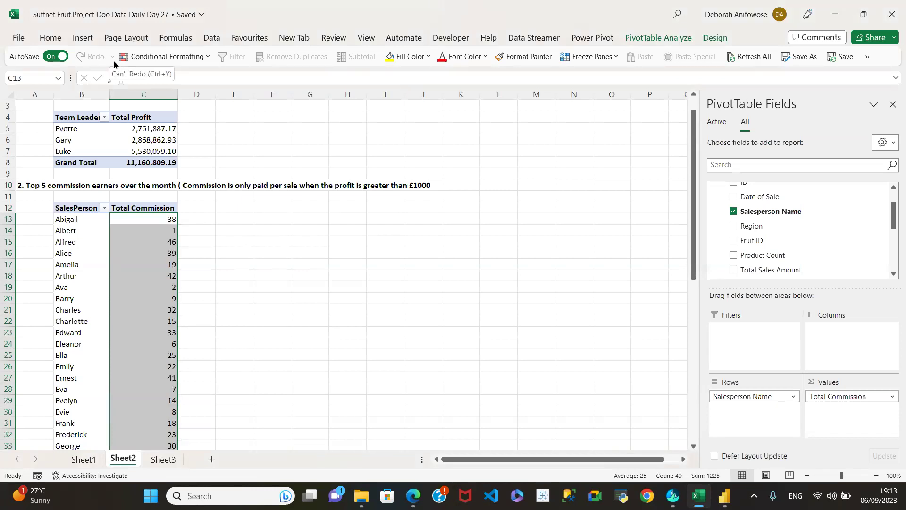
left_click(142, 219)
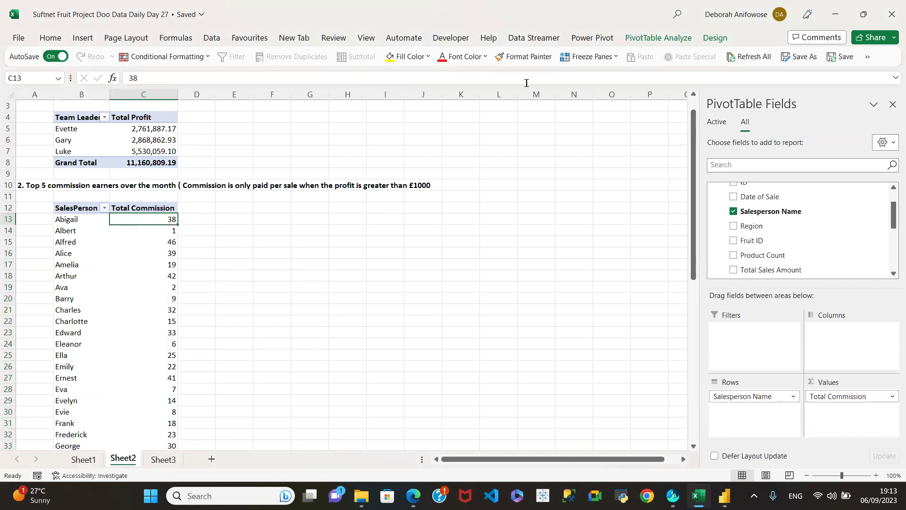
left_click(868, 56)
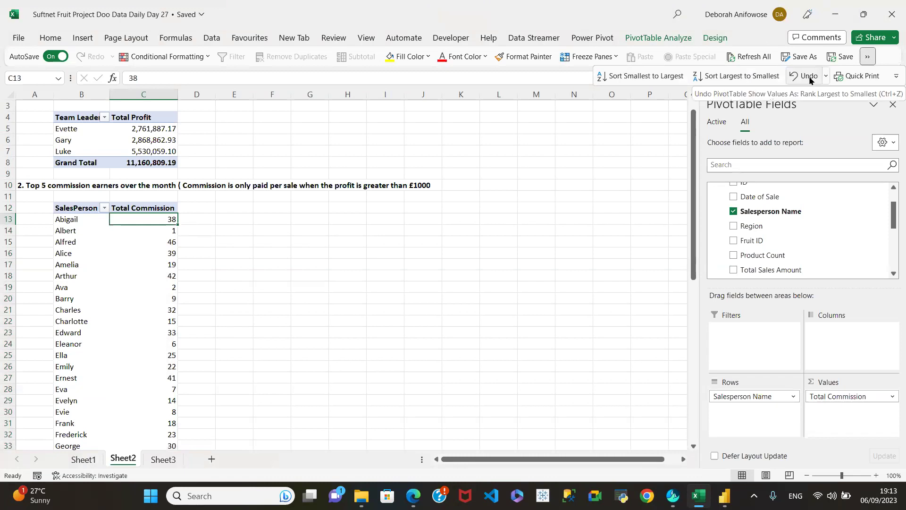
left_click(805, 76)
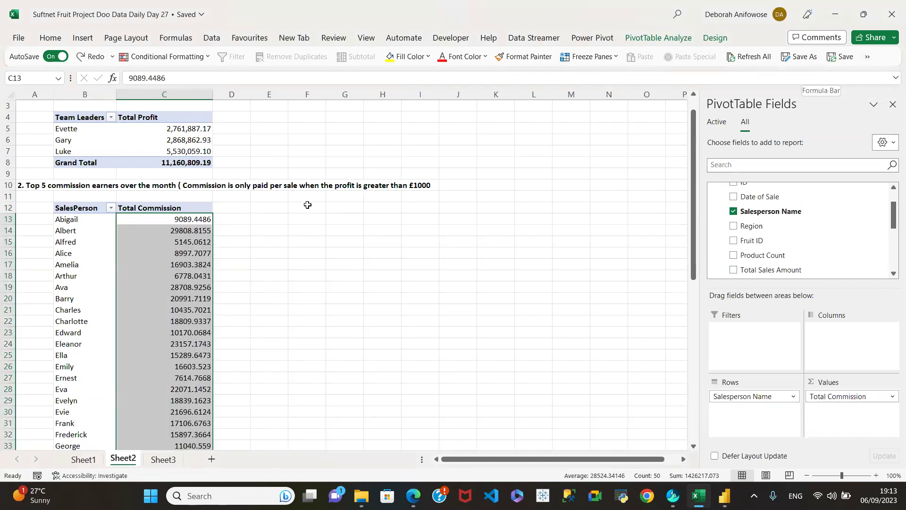
left_click(186, 221)
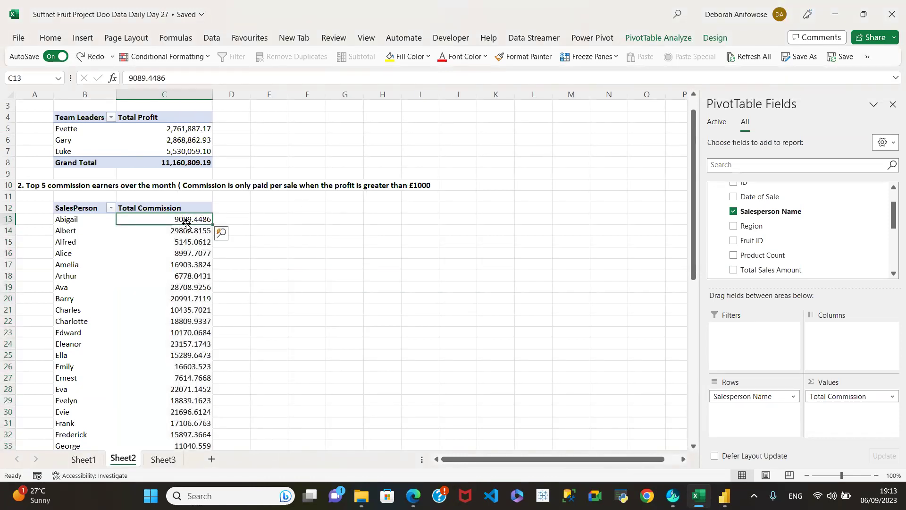
left_click(167, 208)
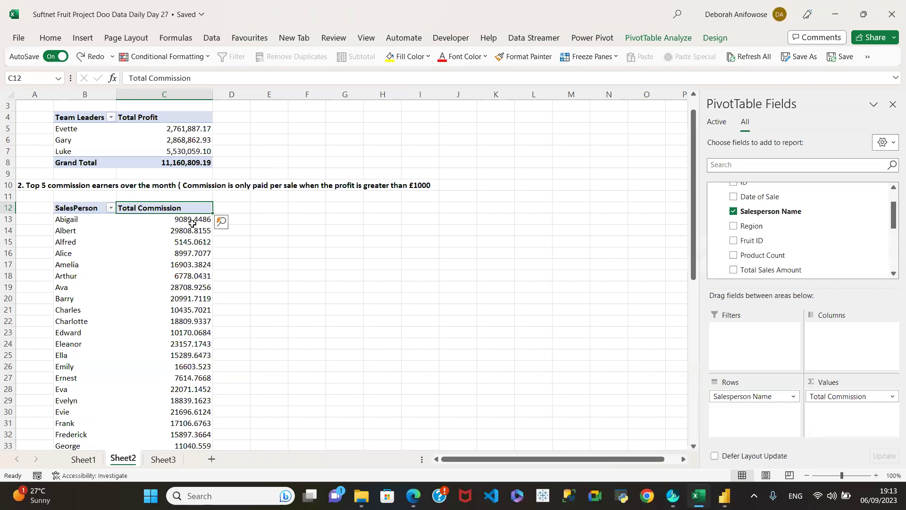
mouse_move(187, 217)
left_click(187, 218)
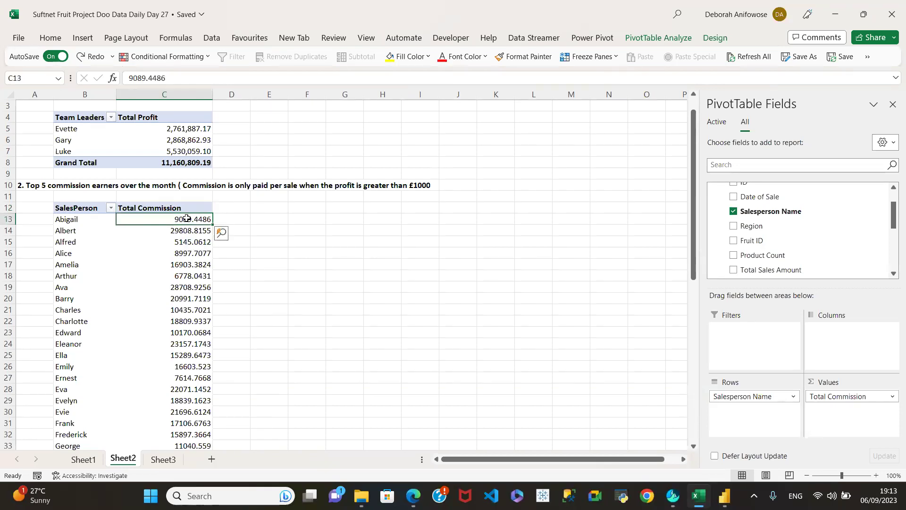
key("ctrl+shift+Down")
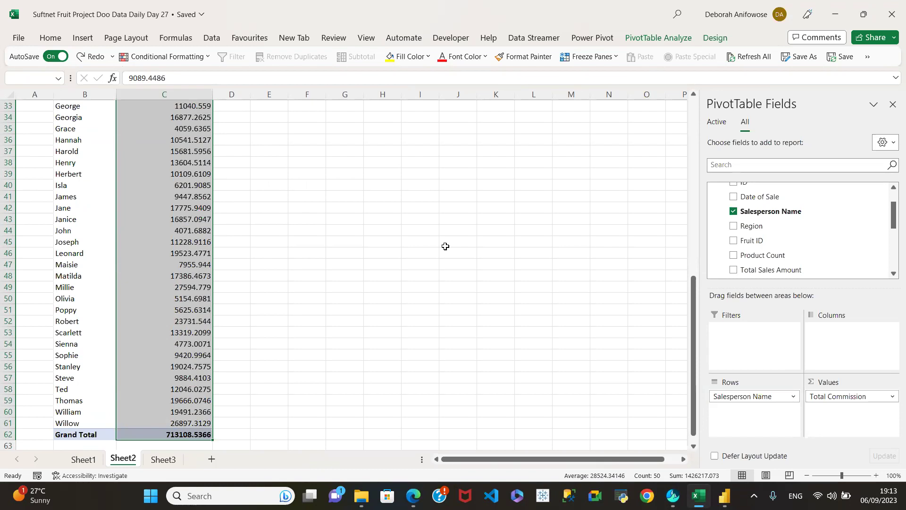
left_click_drag(695, 295, 695, 126)
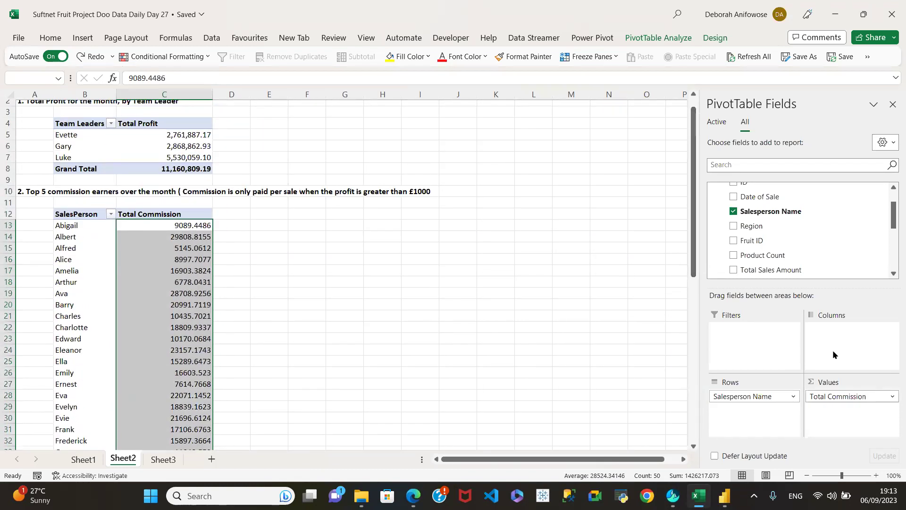
left_click(261, 227)
left_click(178, 232)
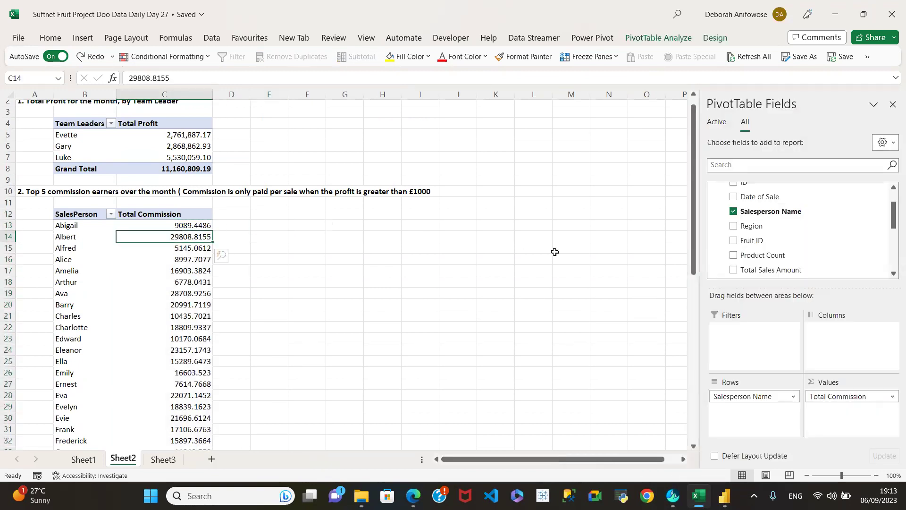
Add Total Commission a second time to the question 2 PivotTable's values and rename the new column header in D12 as Ranking
left_click_drag(893, 218, 893, 259)
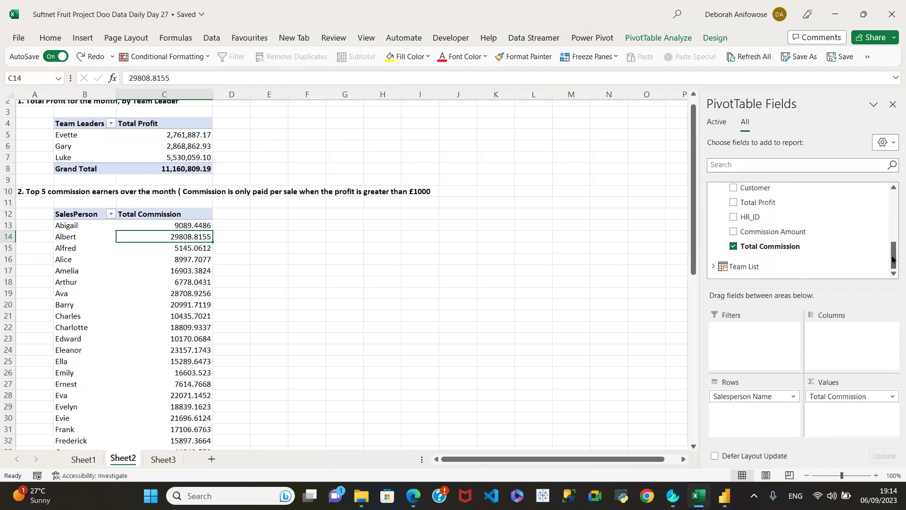
left_click_drag(777, 245, 849, 415)
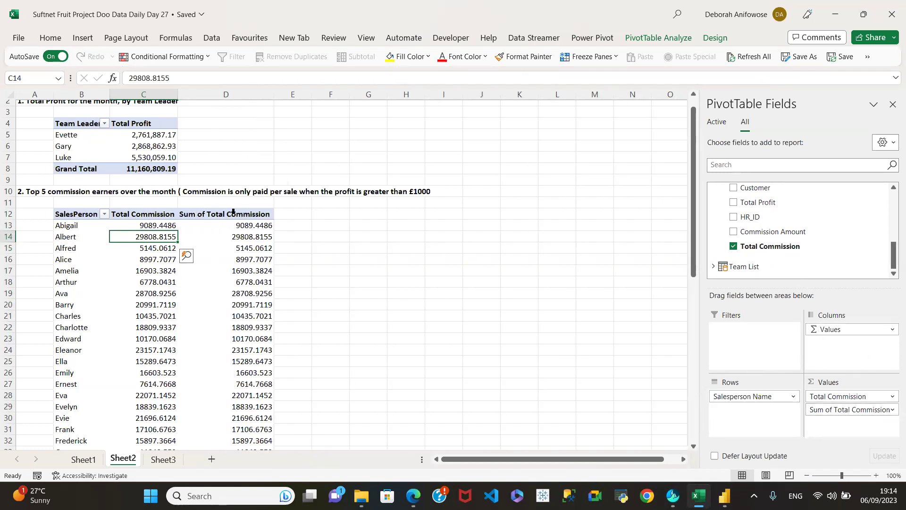
left_click(233, 213)
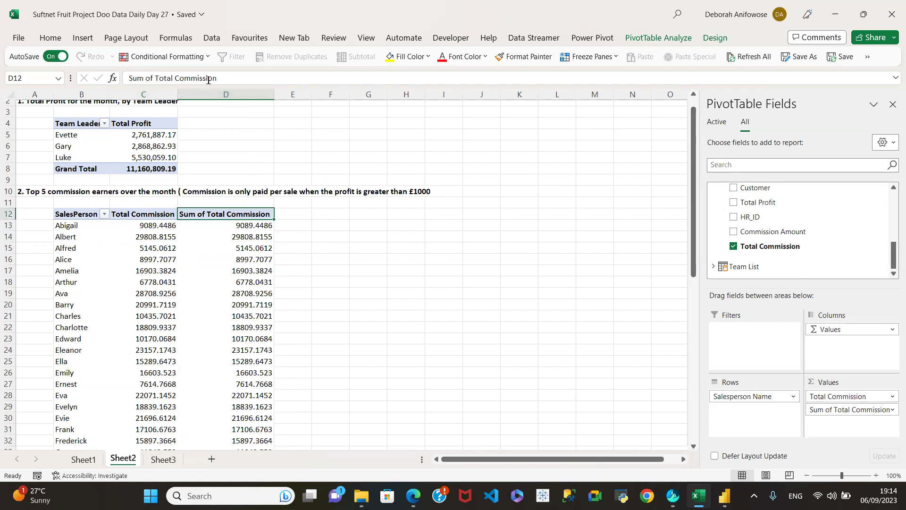
left_click_drag(232, 78, 109, 83)
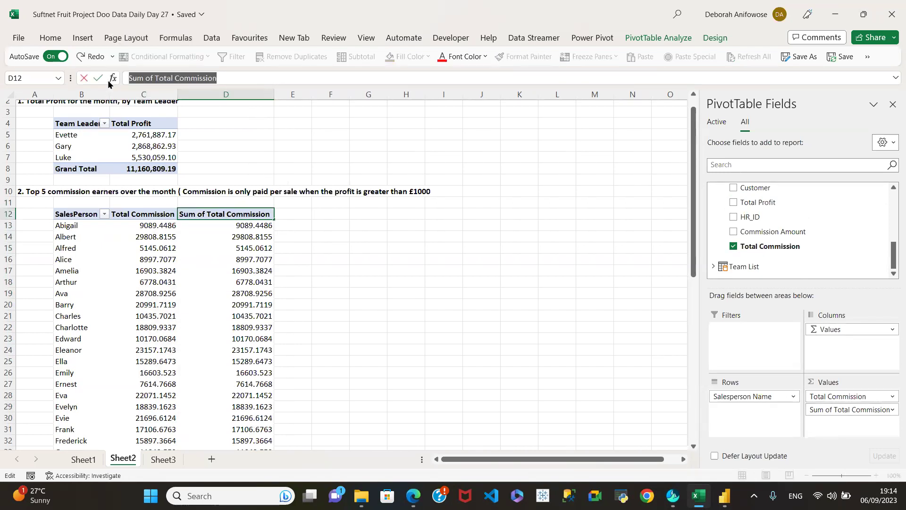
type("Ra")
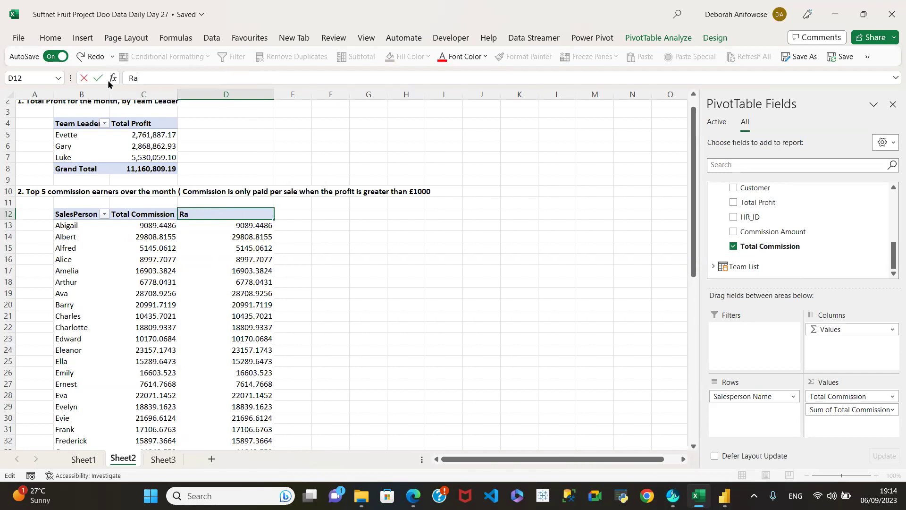
type("ing")
key("Return")
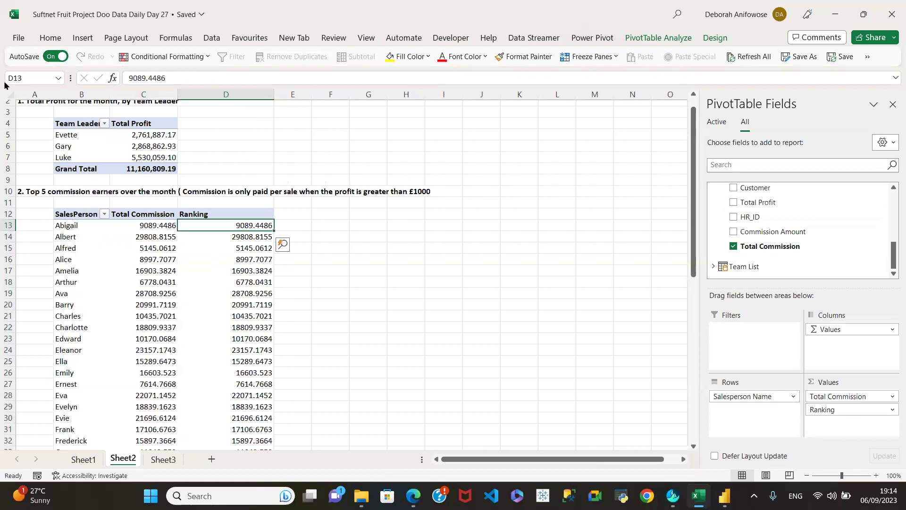
Sort the question 2 PivotTable by the Total Commission column from largest to smallest
left_click(160, 228)
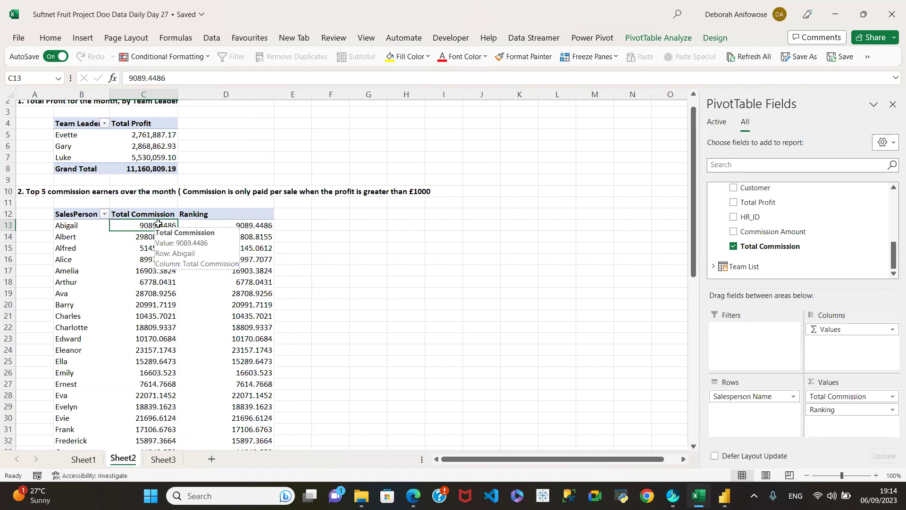
key("ctrl+shift+Down")
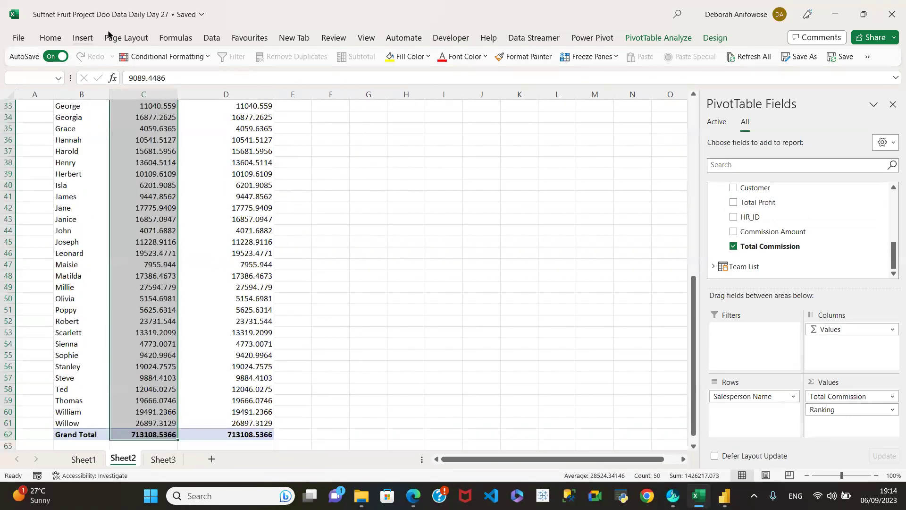
left_click(220, 36)
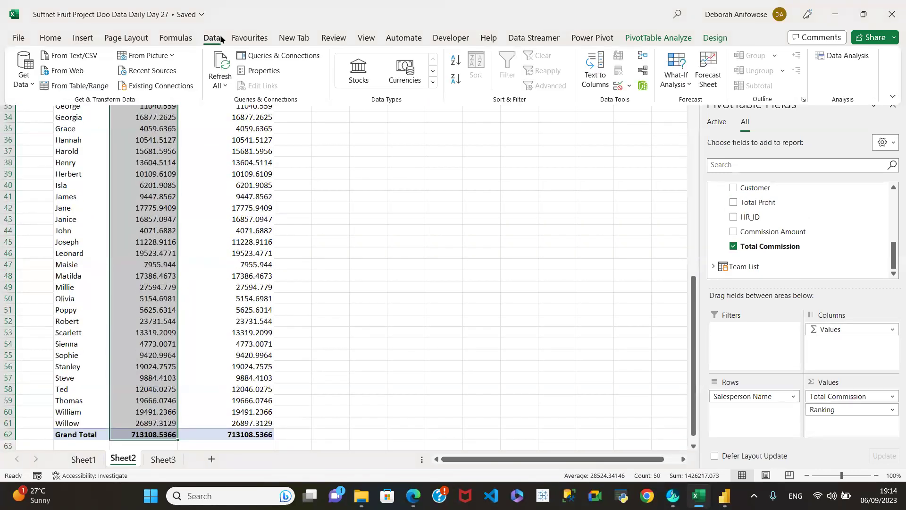
left_click(455, 81)
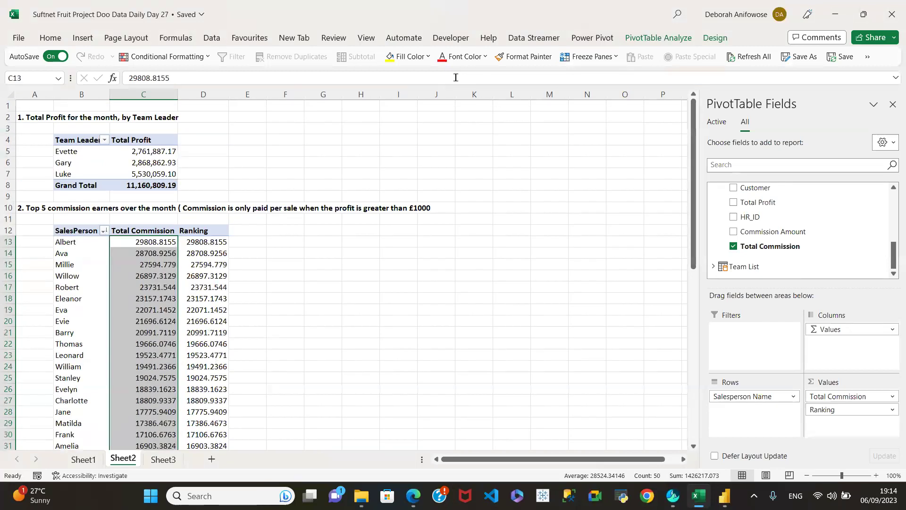
Format the question 2 Total Commission values as Number with 2 decimal places and a thousands separator
left_click(150, 242)
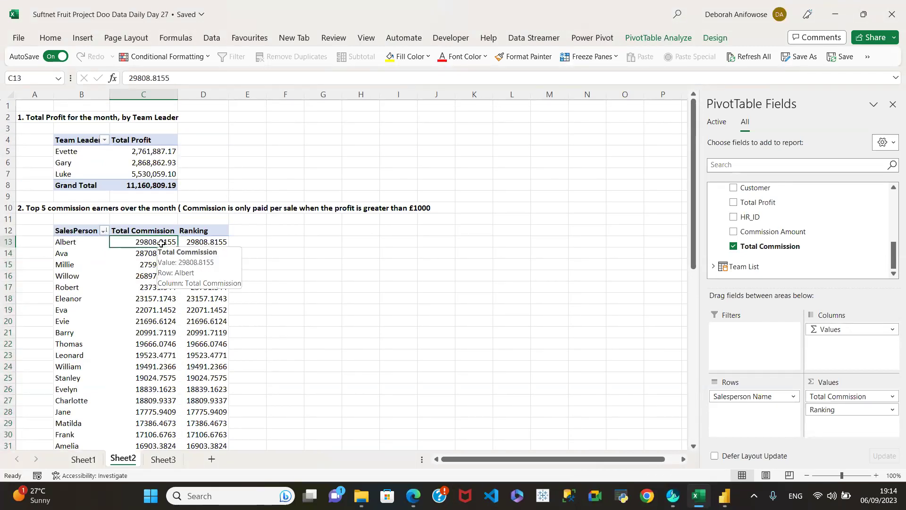
right_click(161, 243)
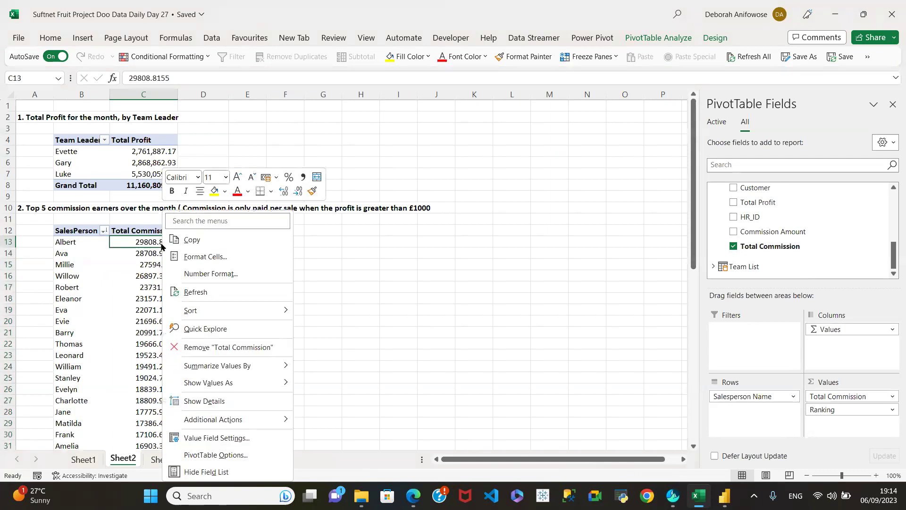
left_click(216, 274)
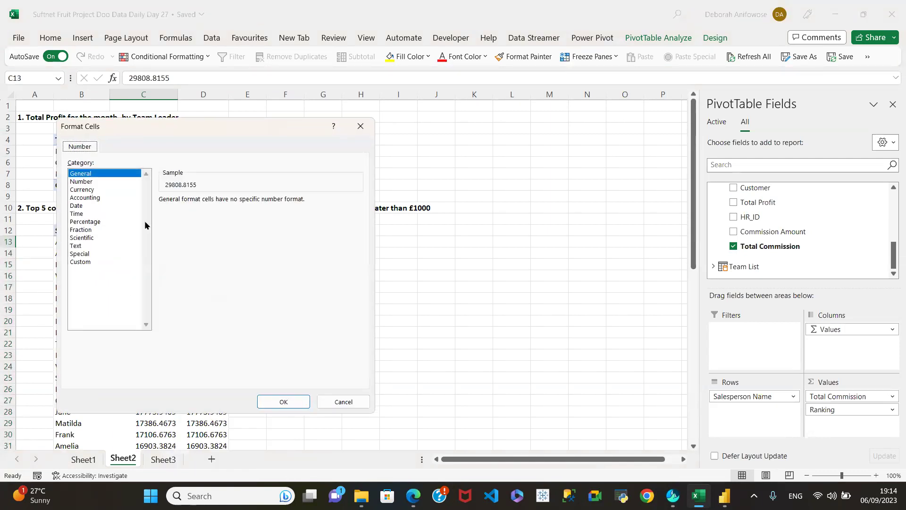
left_click(92, 182)
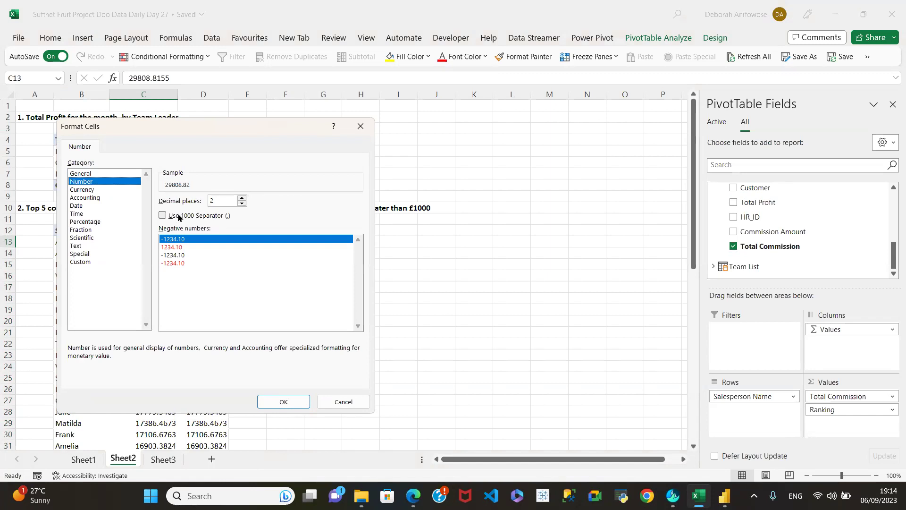
left_click(163, 216)
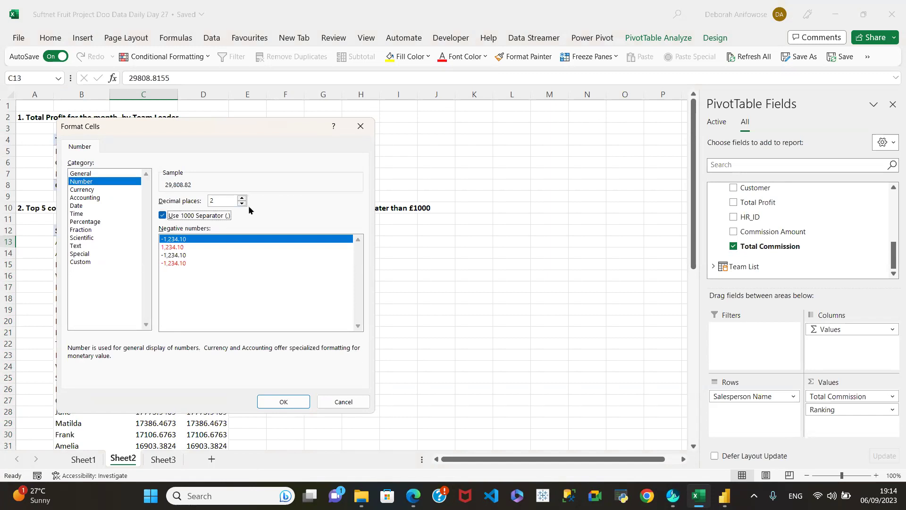
left_click(283, 401)
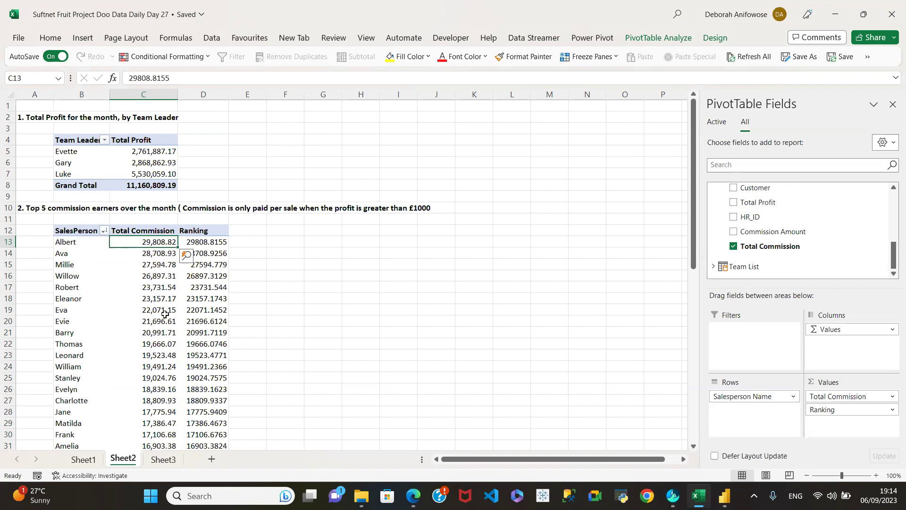
left_click(209, 244)
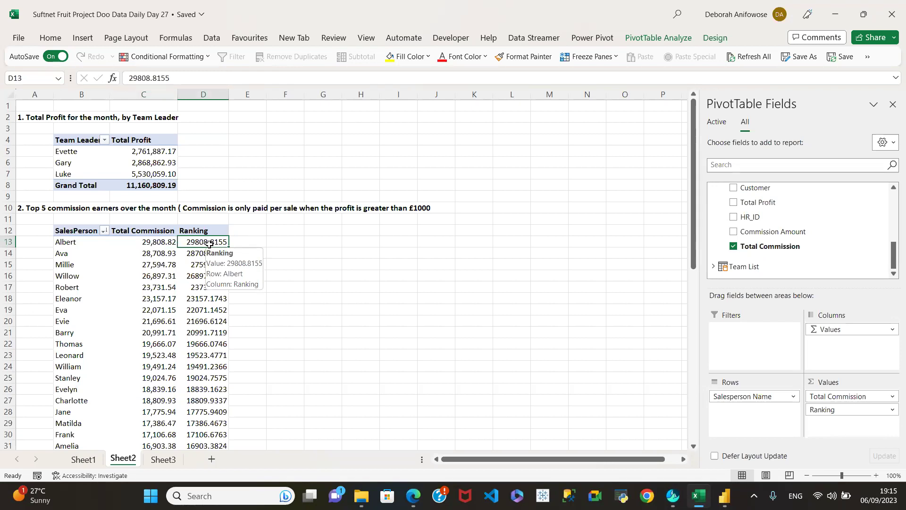
key("ctrl+shift+Down")
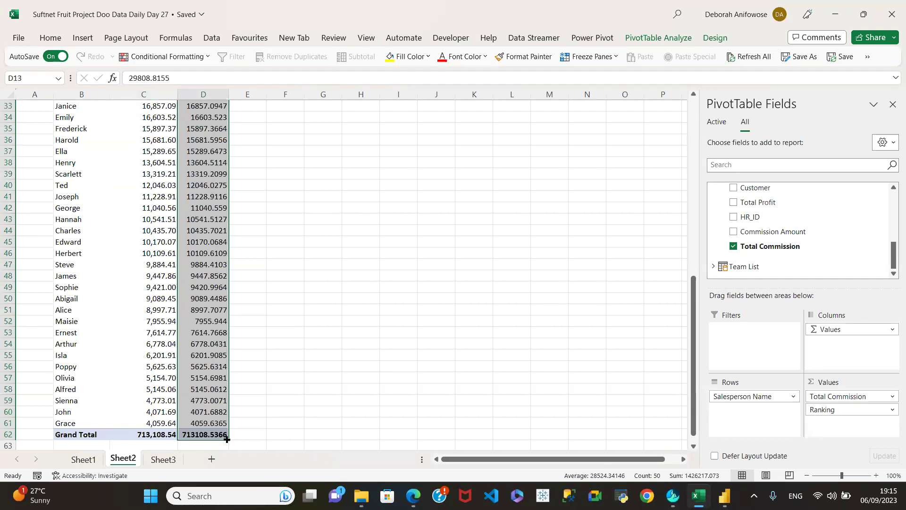
left_click_drag(225, 441, 222, 428)
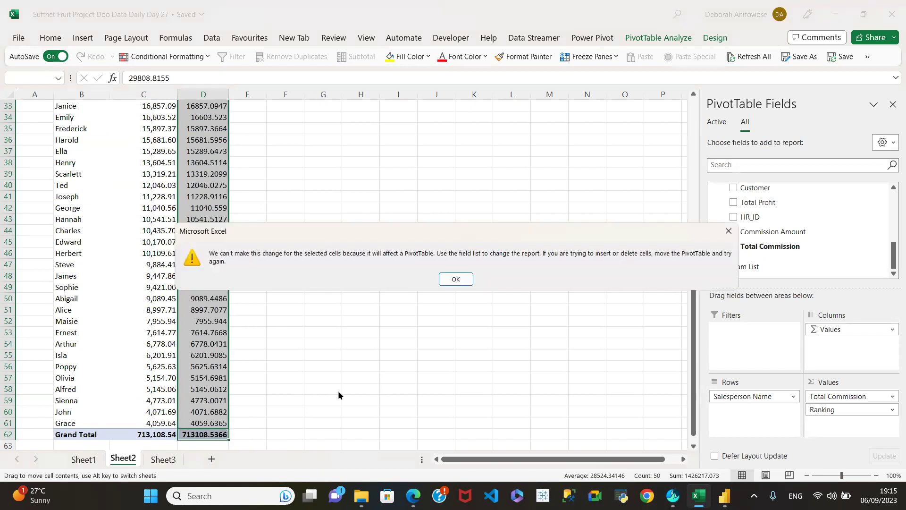
left_click(454, 279)
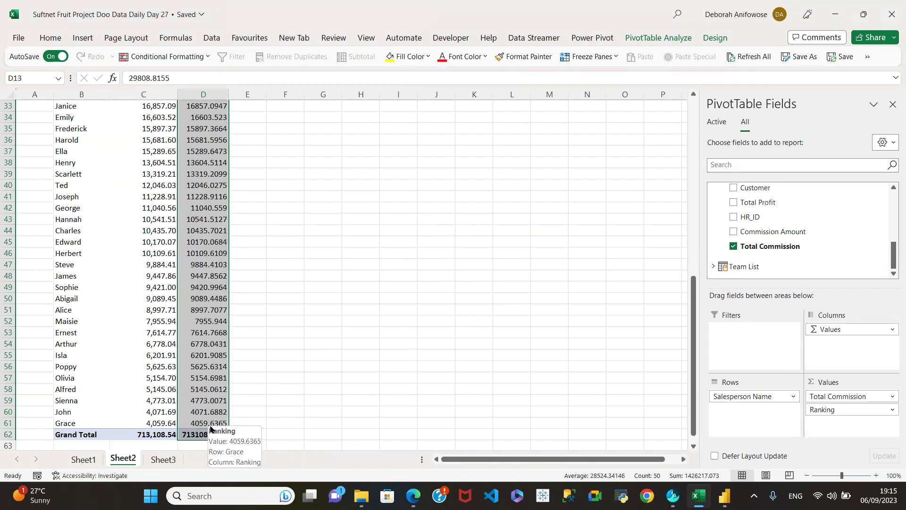
mouse_move(204, 405)
left_mouse_down()
mouse_move(205, 392)
mouse_move(207, 402)
left_mouse_up()
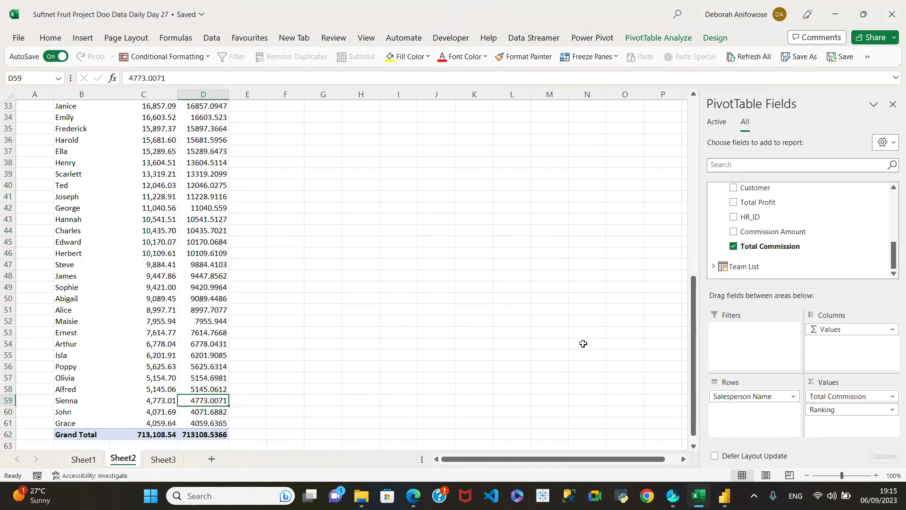
left_click_drag(693, 347, 693, 114)
Show the question 2 Ranking values as Rank Largest to Smallest with Salesperson Name as the base field
left_click(204, 263)
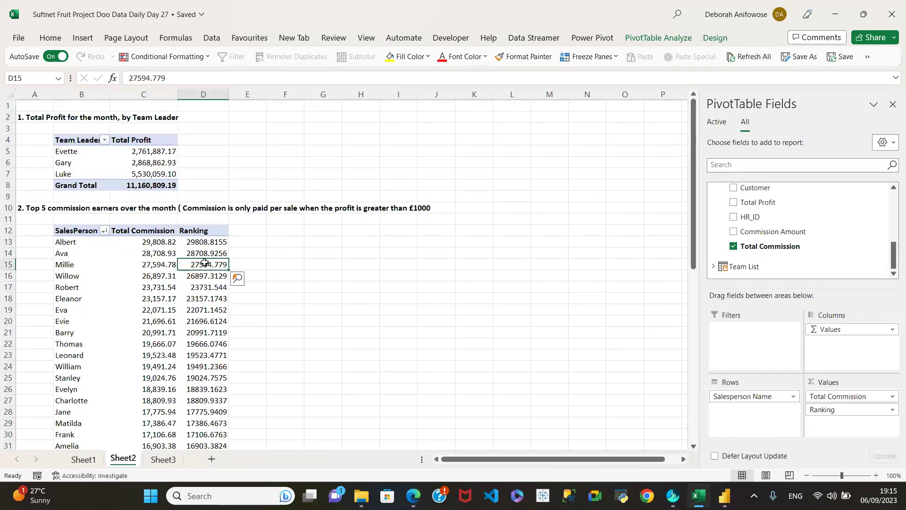
right_click(204, 263)
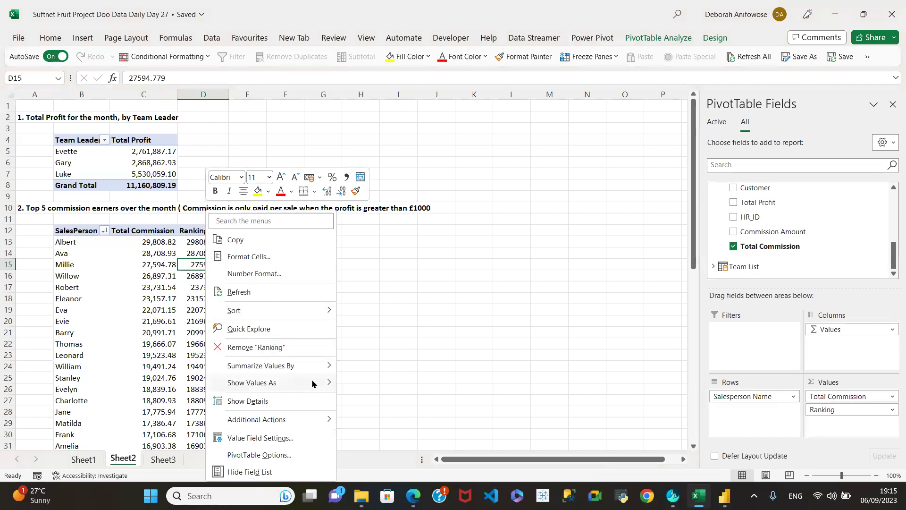
mouse_move(314, 383)
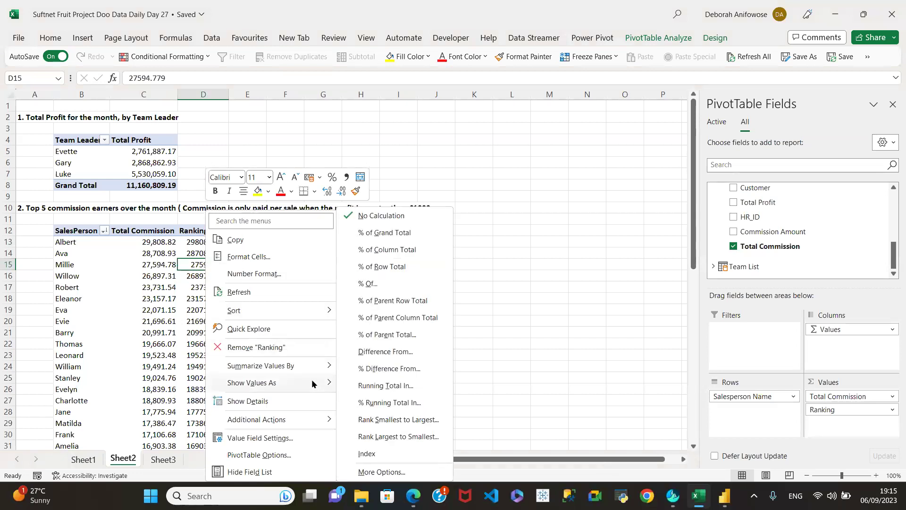
left_click(409, 436)
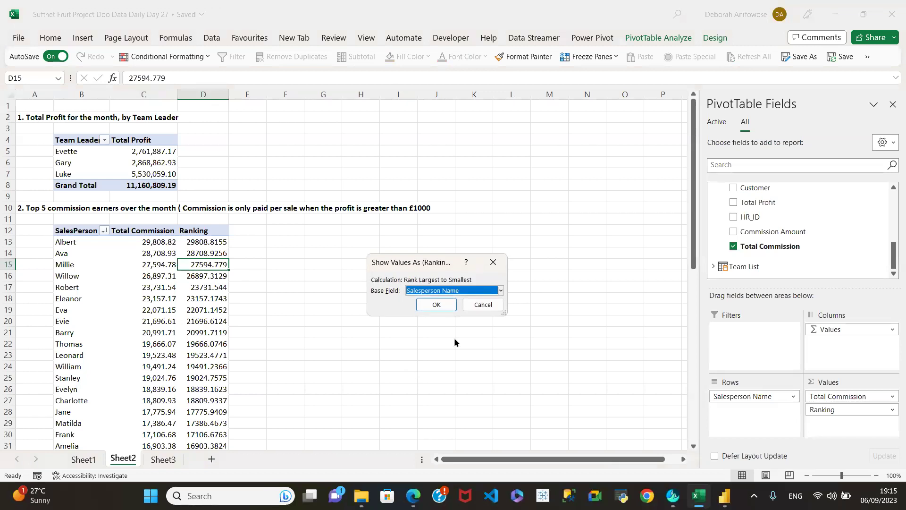
left_click(501, 292)
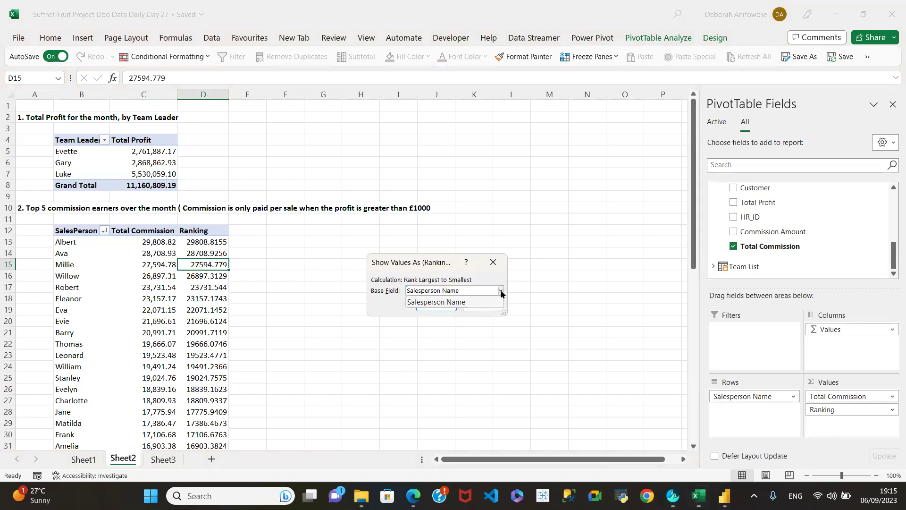
left_click(459, 302)
left_click(444, 304)
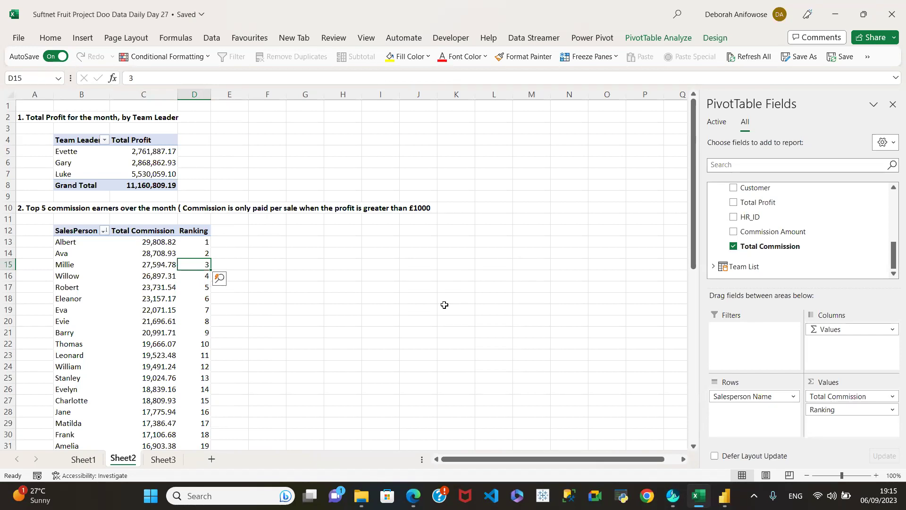
left_click(164, 231)
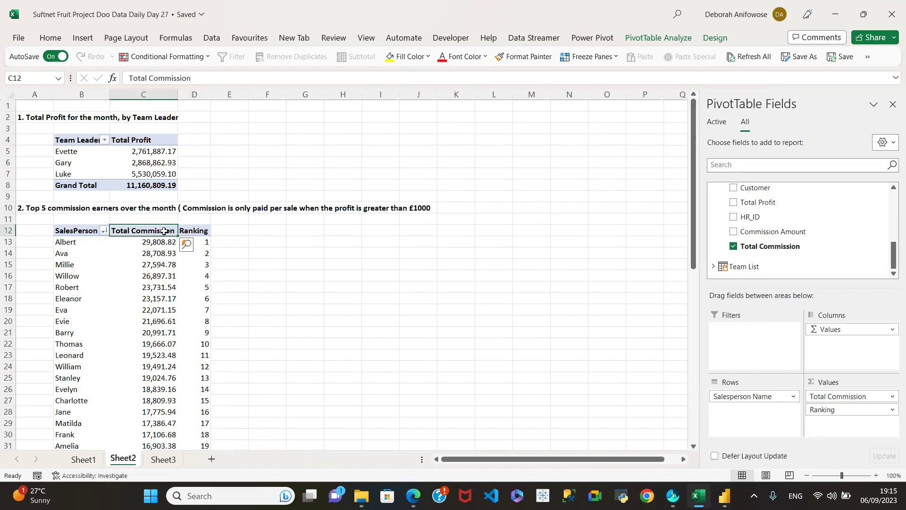
left_click(207, 230)
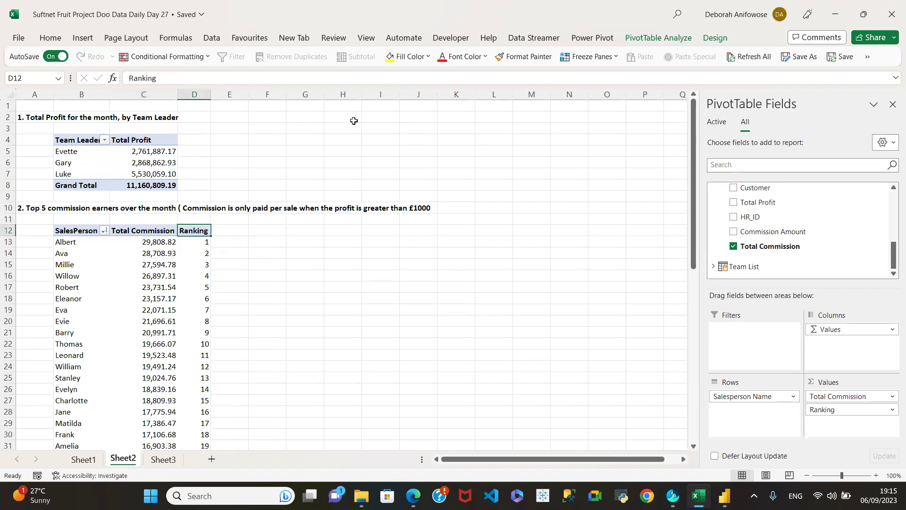
left_click(211, 38)
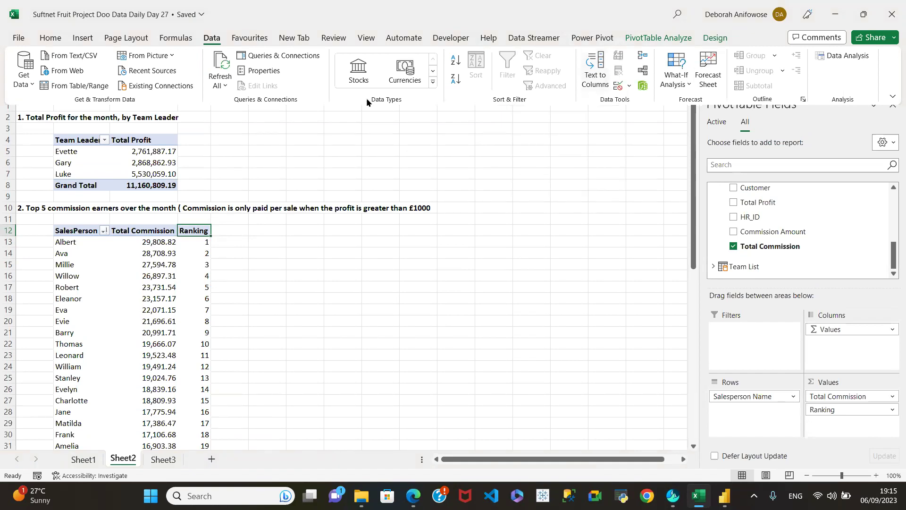
key("Escape")
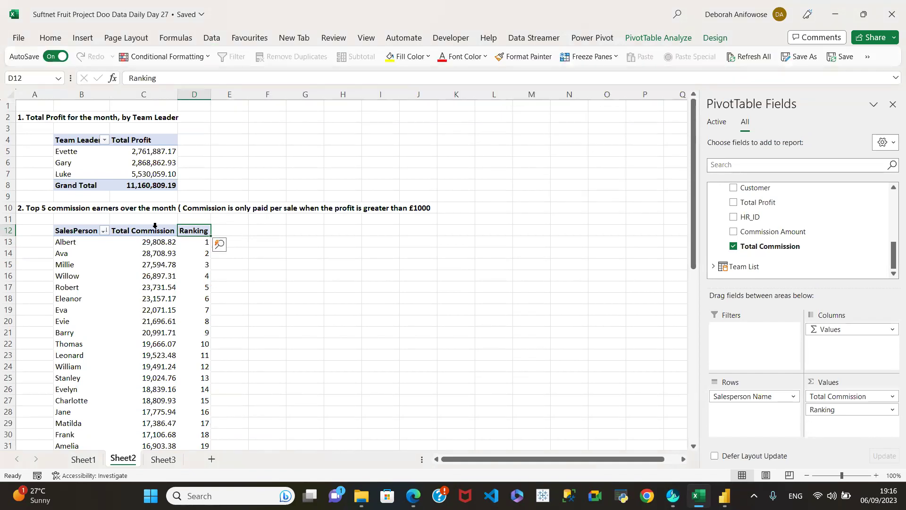
left_click(104, 232)
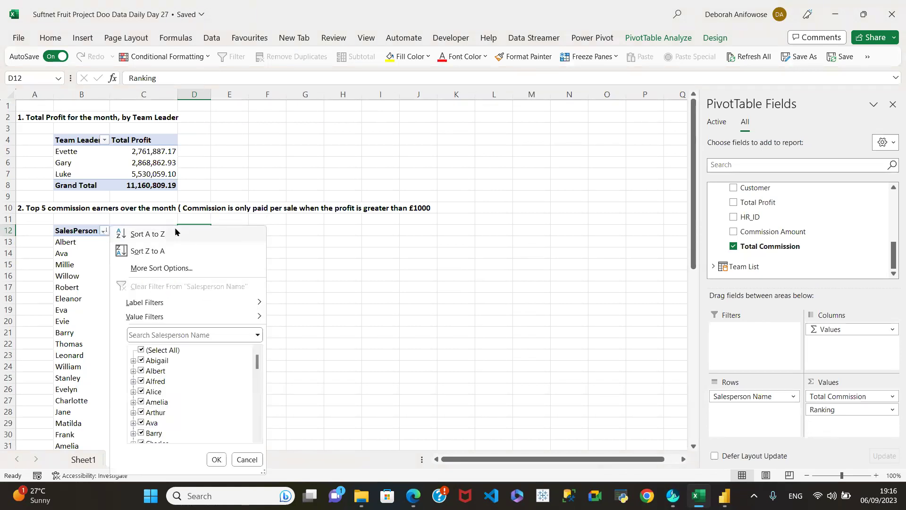
mouse_move(211, 317)
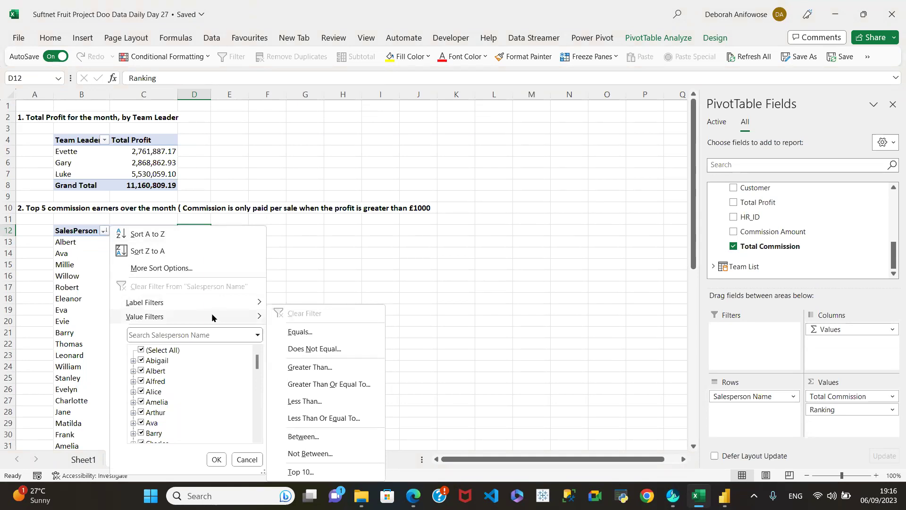
mouse_move(197, 304)
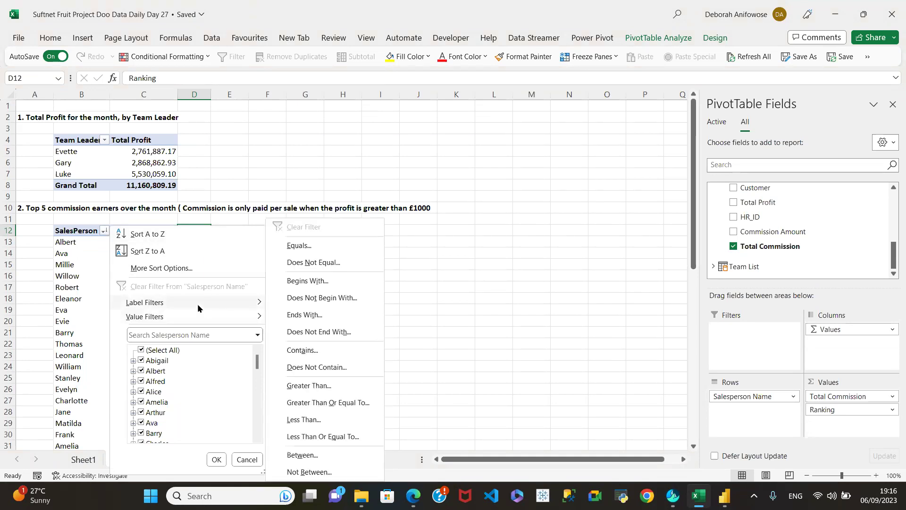
left_click(458, 254)
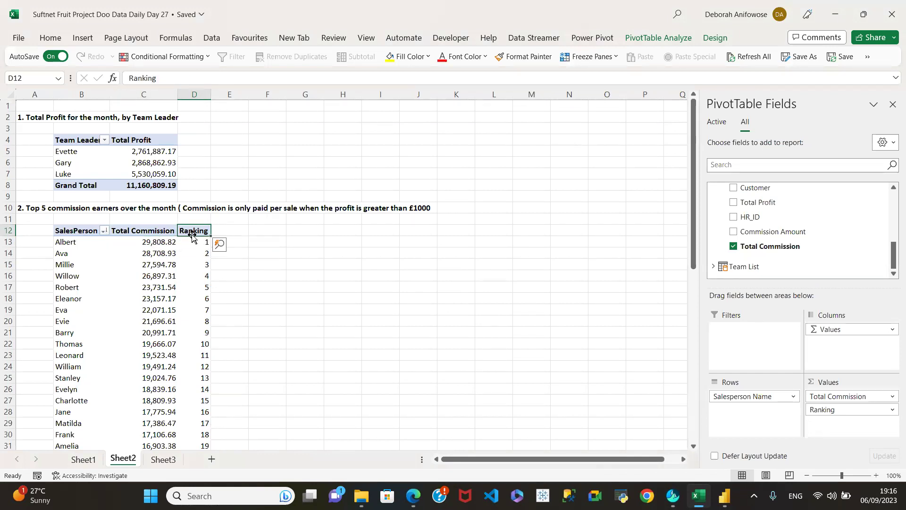
Filter the question 2 PivotTable's salespeople to the top 5 items by Total Commission
left_click(104, 231)
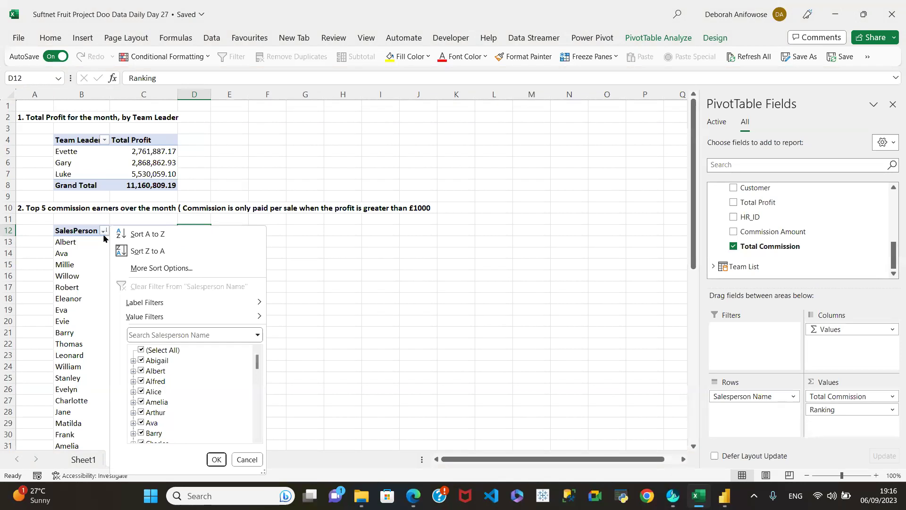
mouse_move(191, 296)
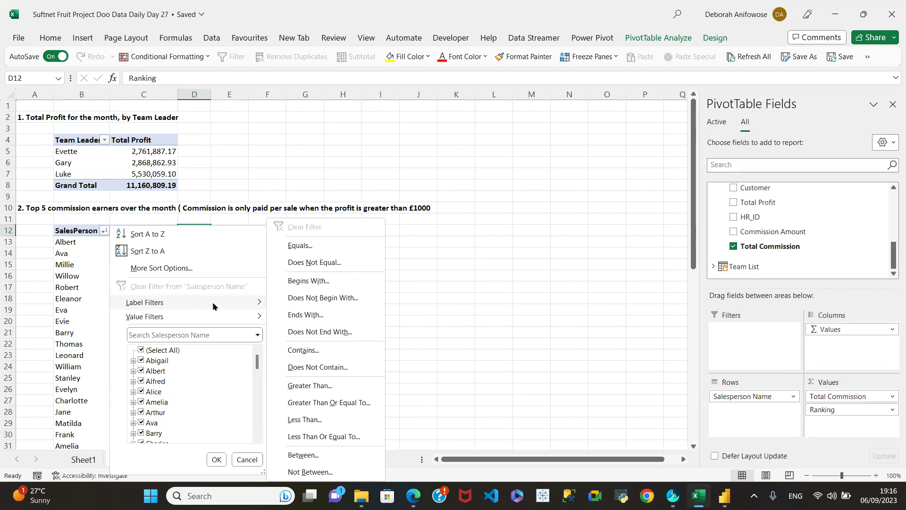
mouse_move(236, 316)
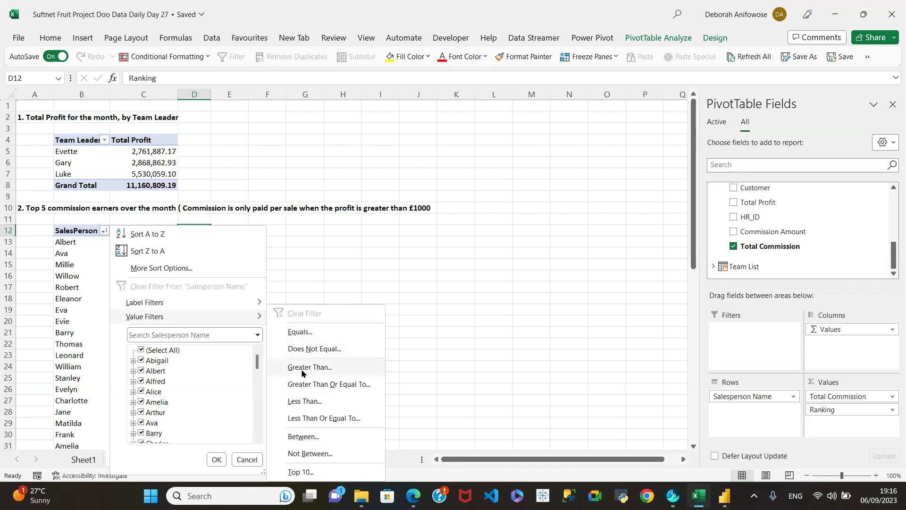
left_click(303, 472)
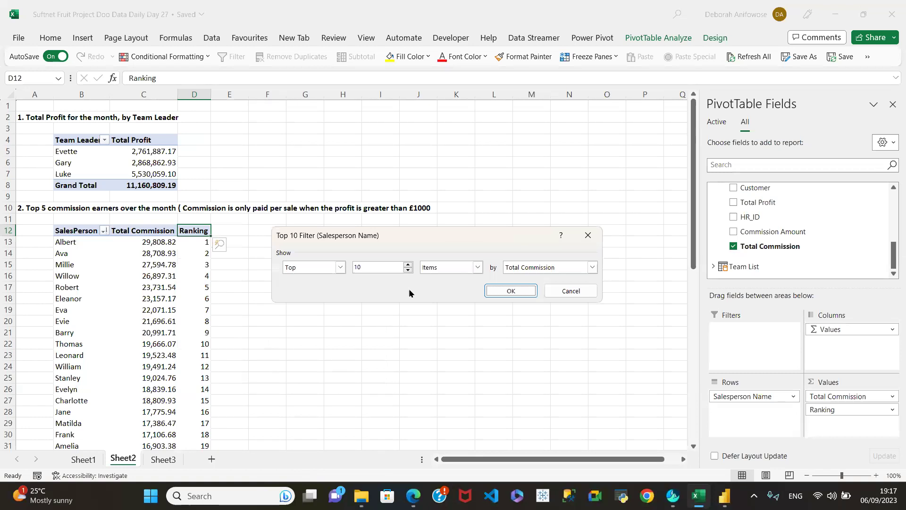
left_click(372, 270)
key("BackSpace")
key("BackSpace")
left_click(523, 293)
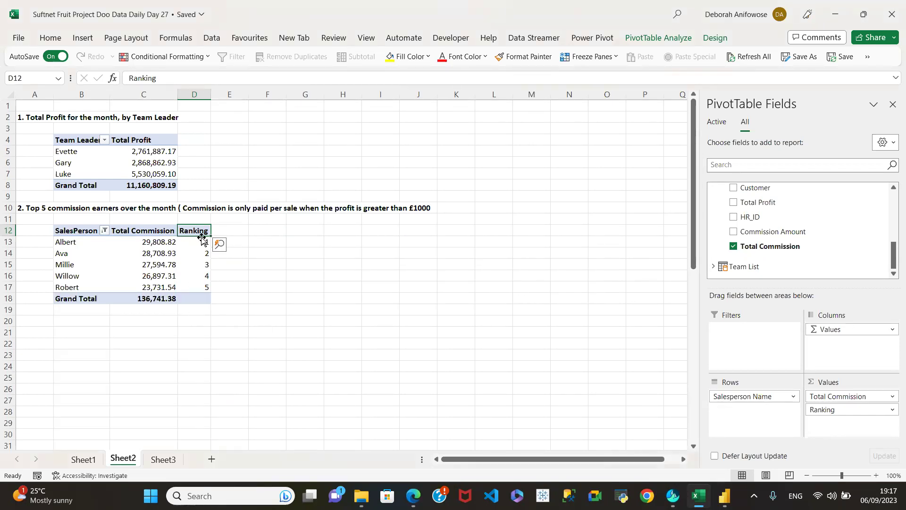
mouse_move(197, 265)
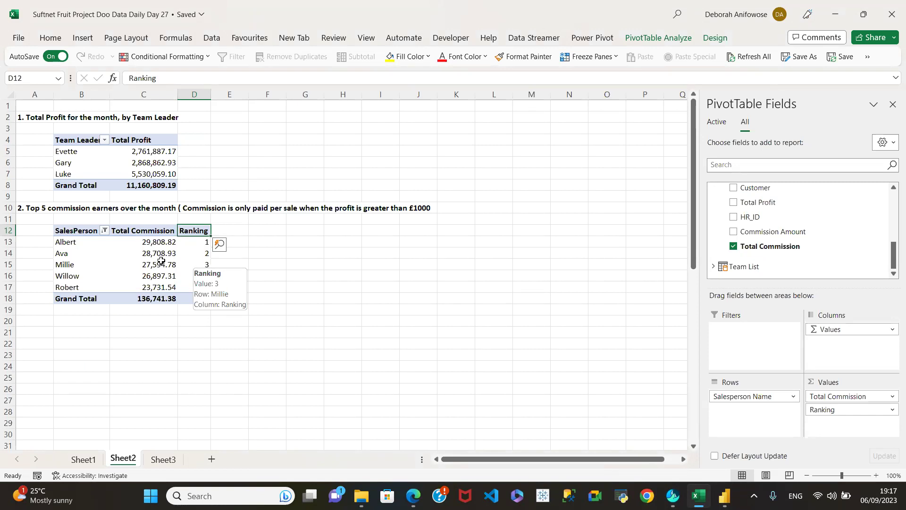
mouse_move(133, 261)
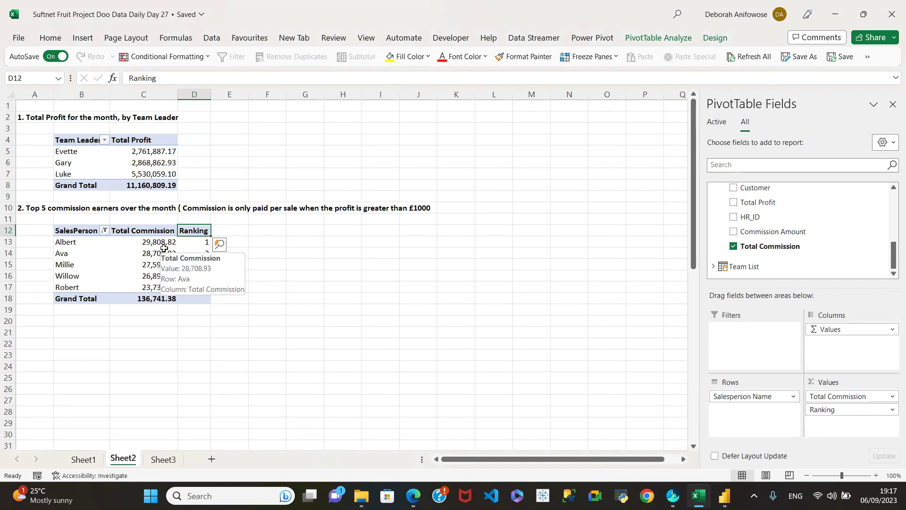
mouse_move(174, 253)
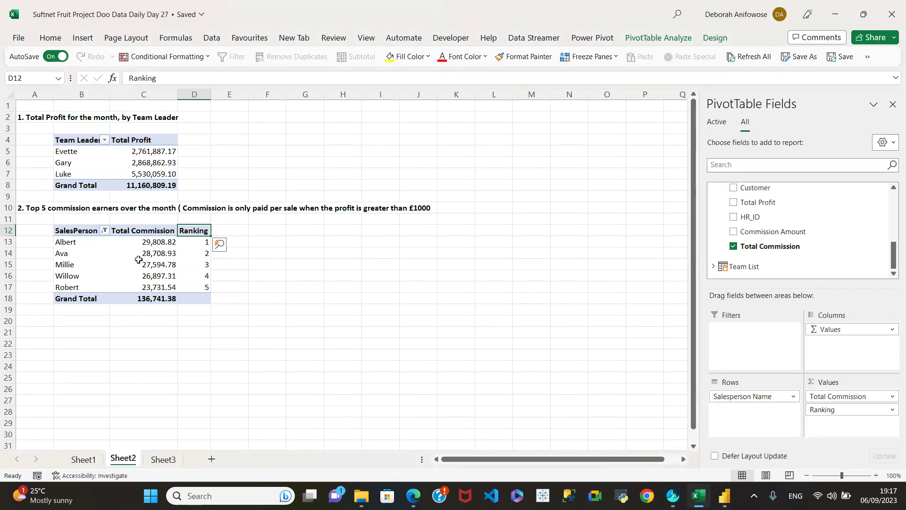
mouse_move(162, 275)
mouse_move(204, 262)
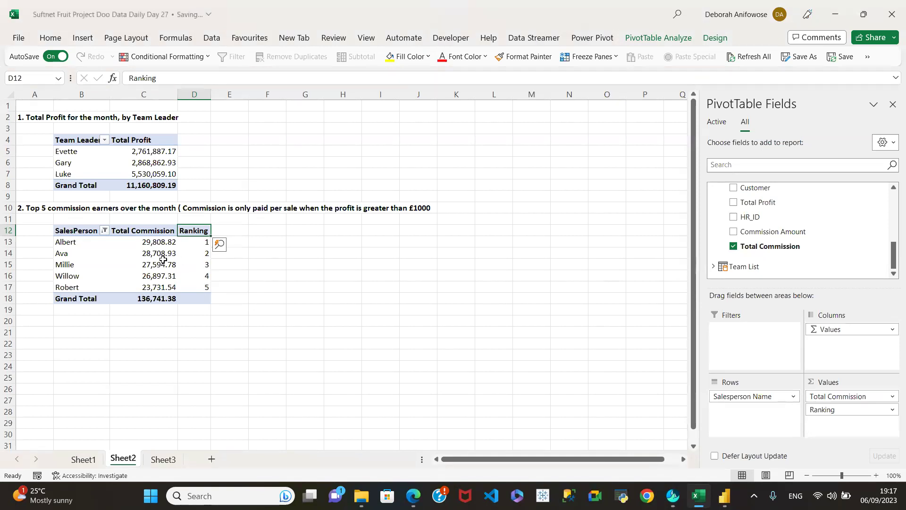
mouse_move(162, 258)
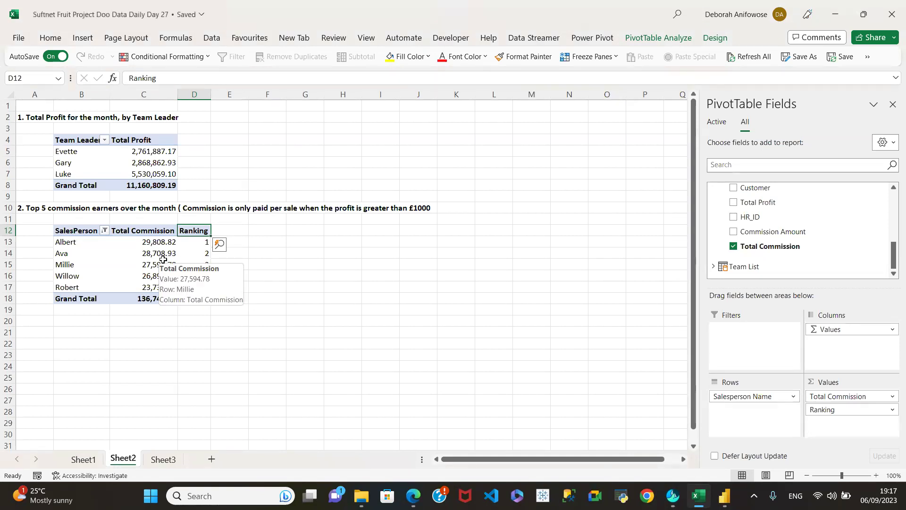
Copy the question text ". A Chart of the Number of items sold per day" from Sheet1 into cell A20 of Sheet2 and make it bold
left_click(94, 461)
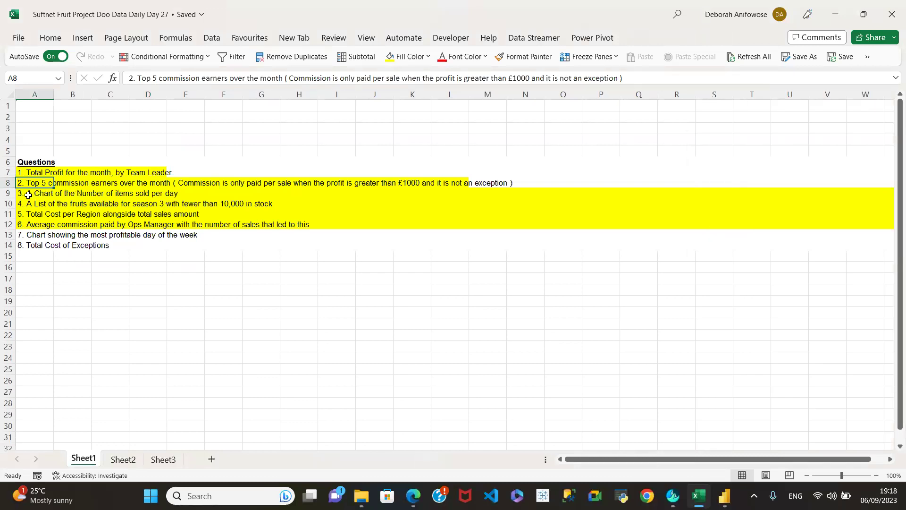
left_click(28, 195)
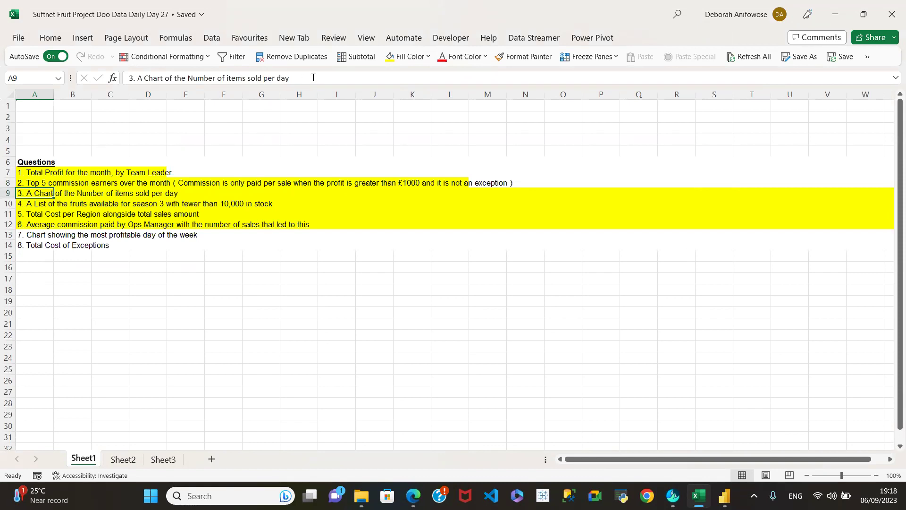
left_click_drag(316, 76, 133, 79)
key("ctrl+c")
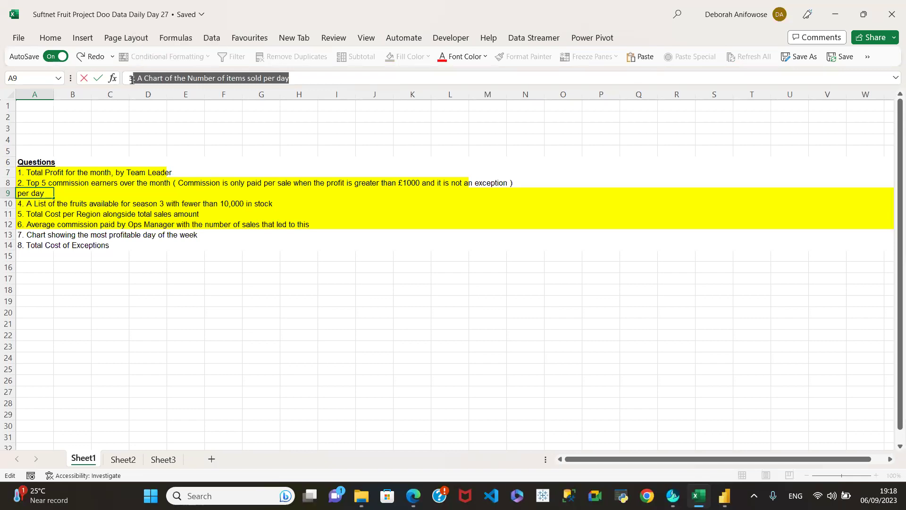
left_click(125, 460)
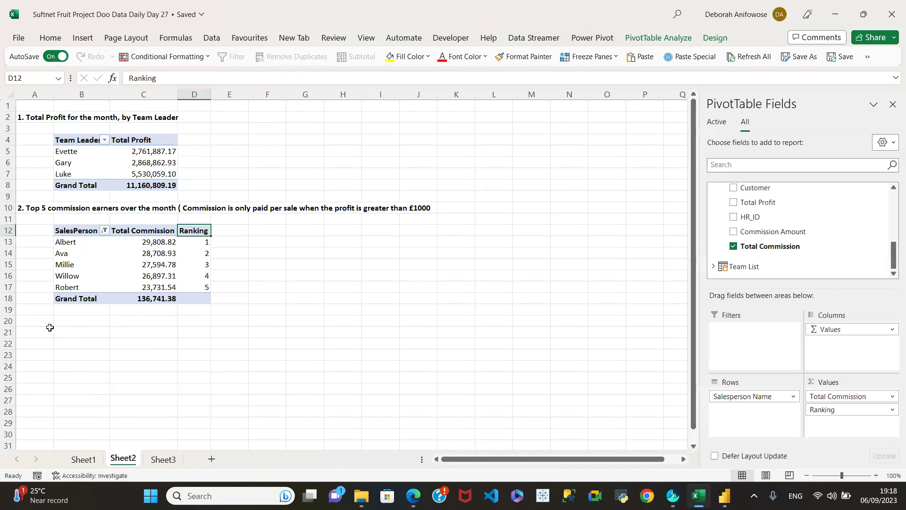
left_click(39, 325)
key("ctrl+v")
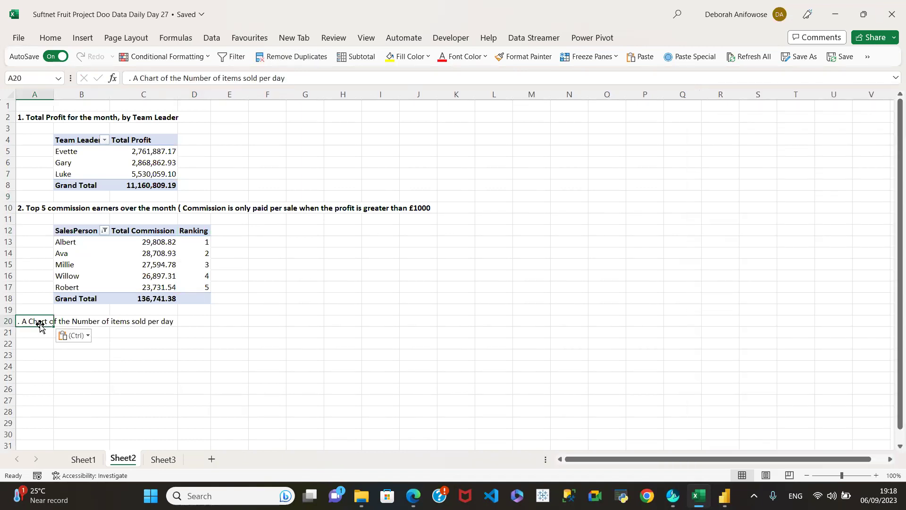
left_click(51, 37)
left_click(78, 79)
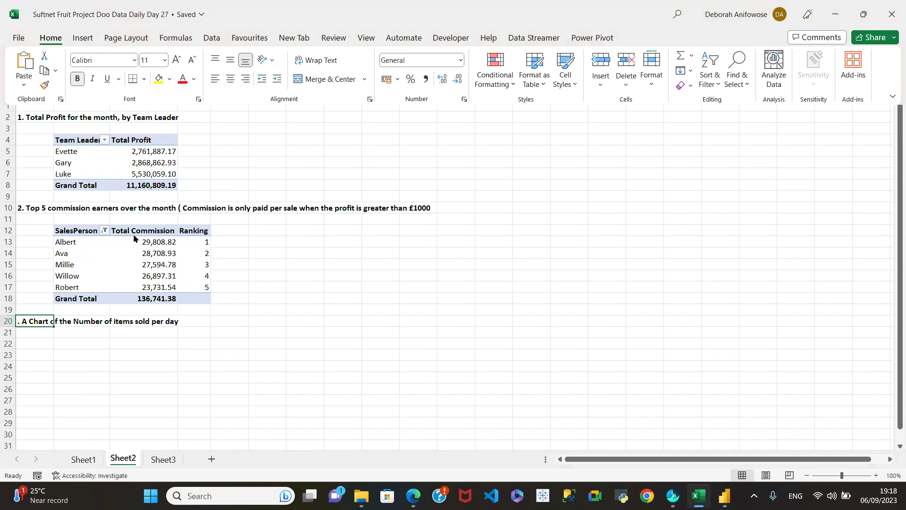
Copy the question 1 Team Leaders PivotTable and paste it at cell B22 under the question 3 heading
left_click(86, 137)
left_click(87, 138)
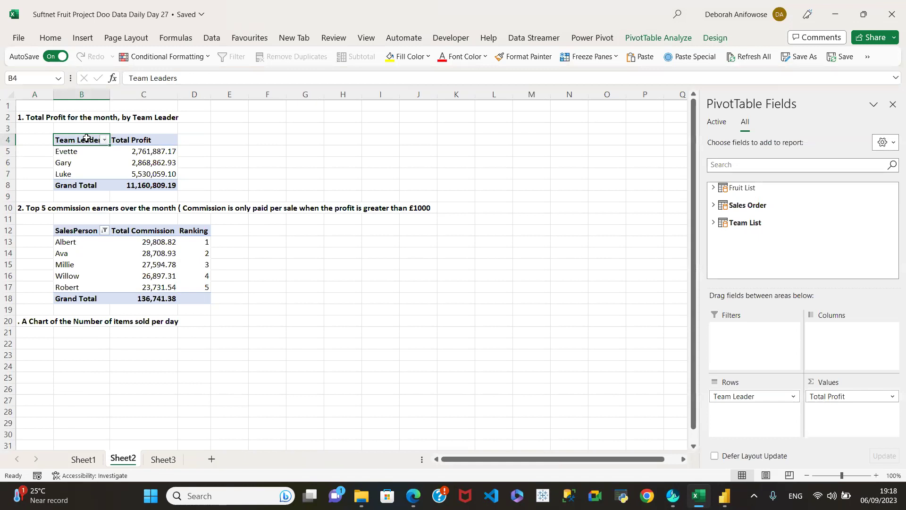
key("shift+Left")
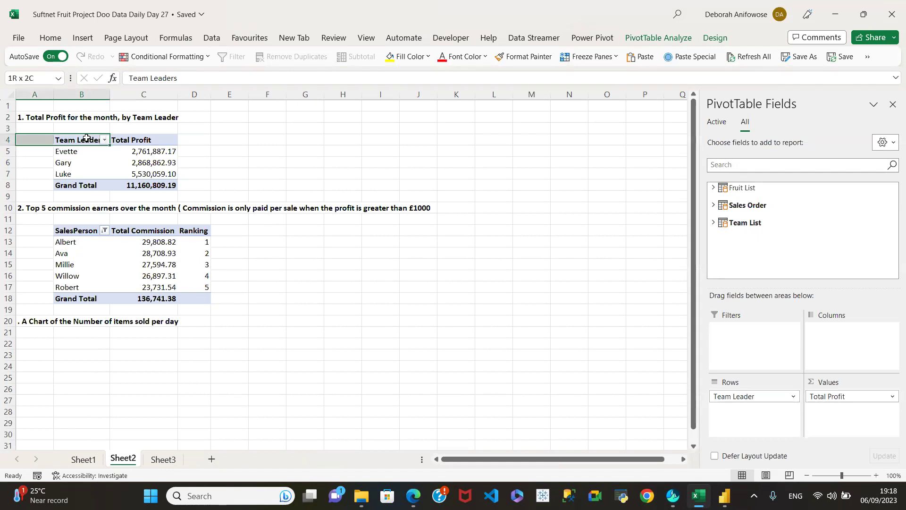
key("shift+Right")
key("shift+Right")
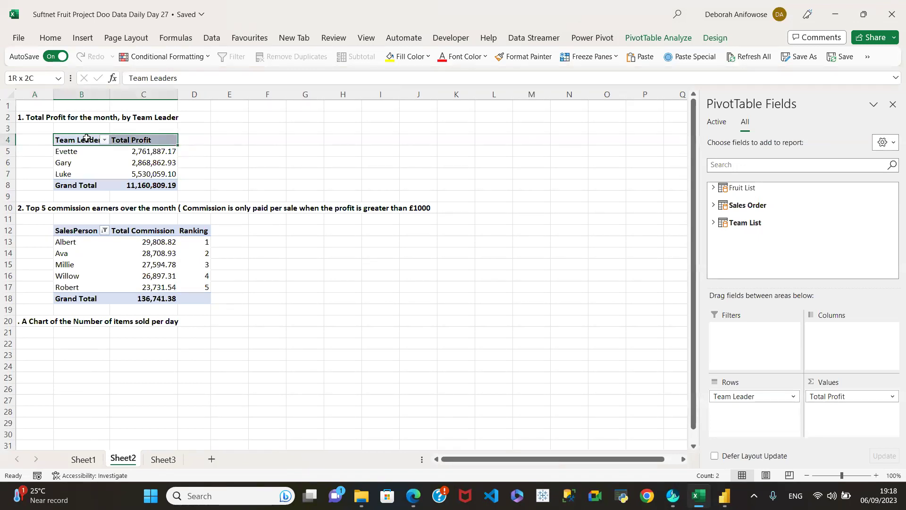
key("ctrl+shift+Down")
key("ctrl+c")
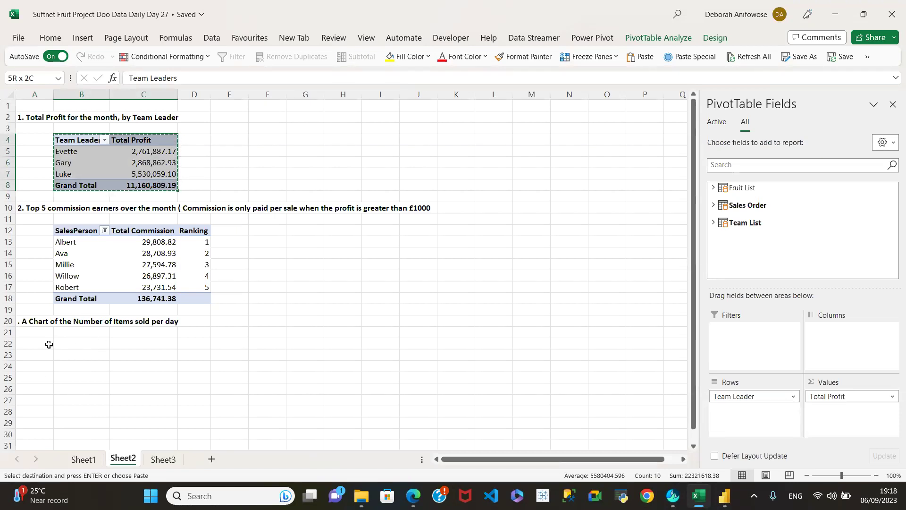
left_click(71, 348)
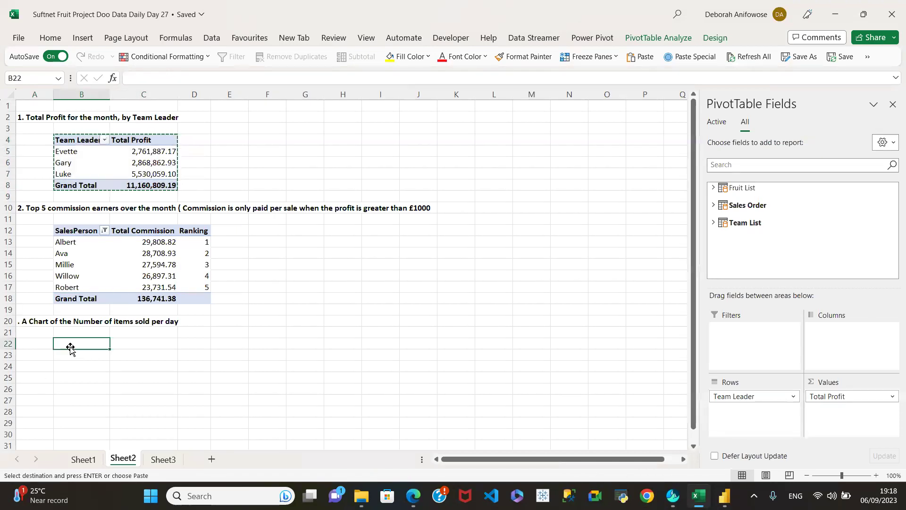
key("ctrl+v")
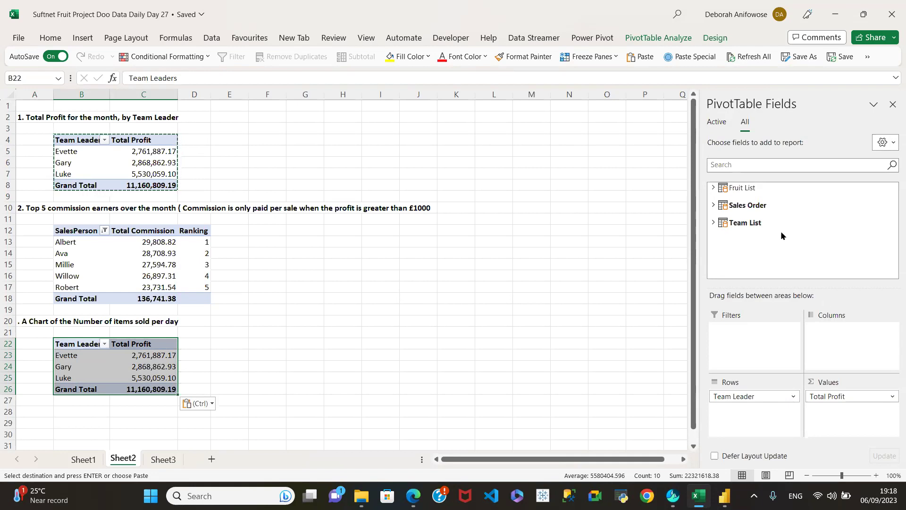
Replace Team Leader with Date of Sale from the Sales Order table as the row field of the question 3 PivotTable
left_click(711, 205)
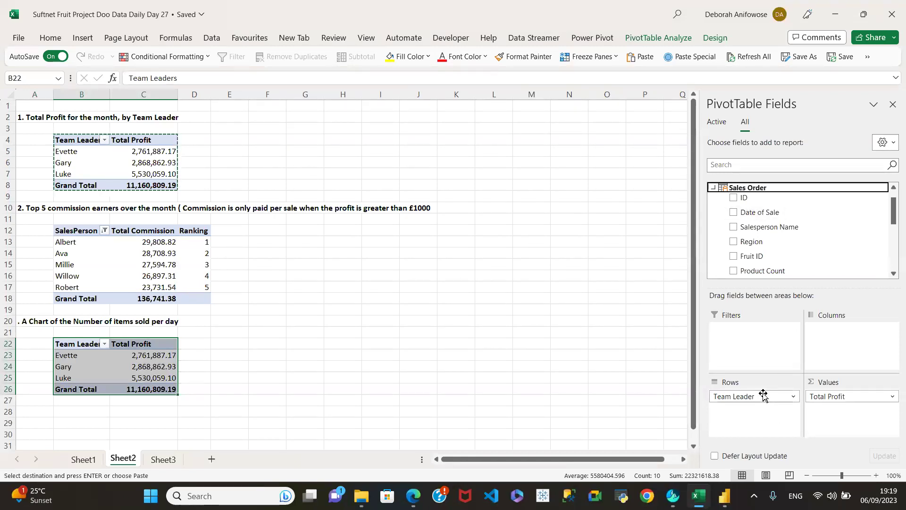
left_click_drag(746, 396, 770, 352)
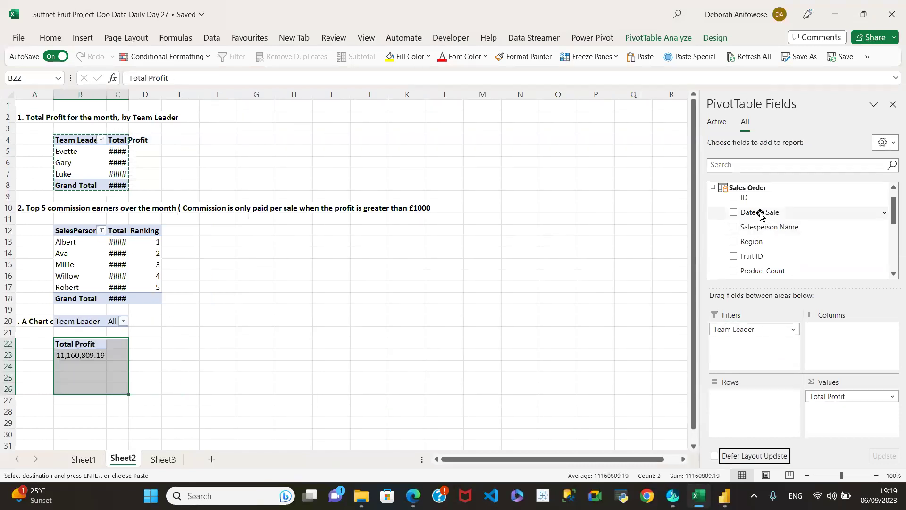
left_click(734, 212)
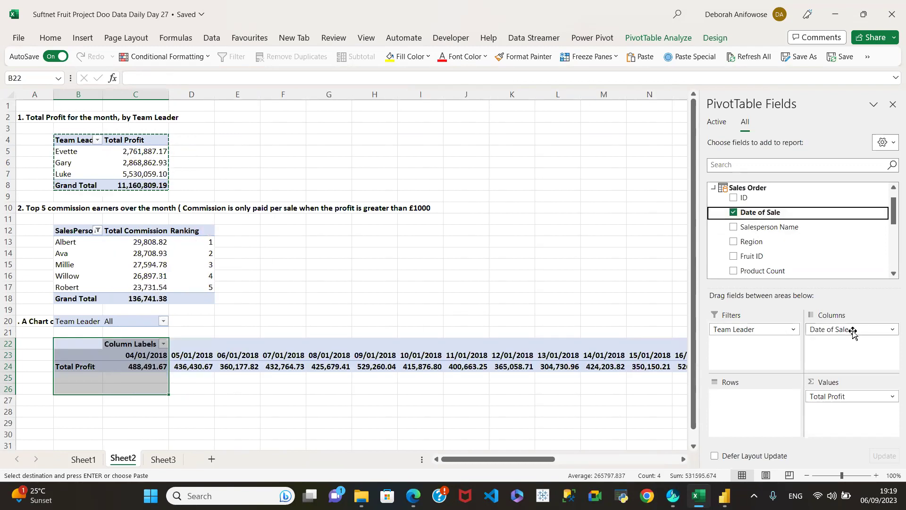
left_click_drag(844, 329, 771, 421)
left_click_drag(760, 330, 779, 239)
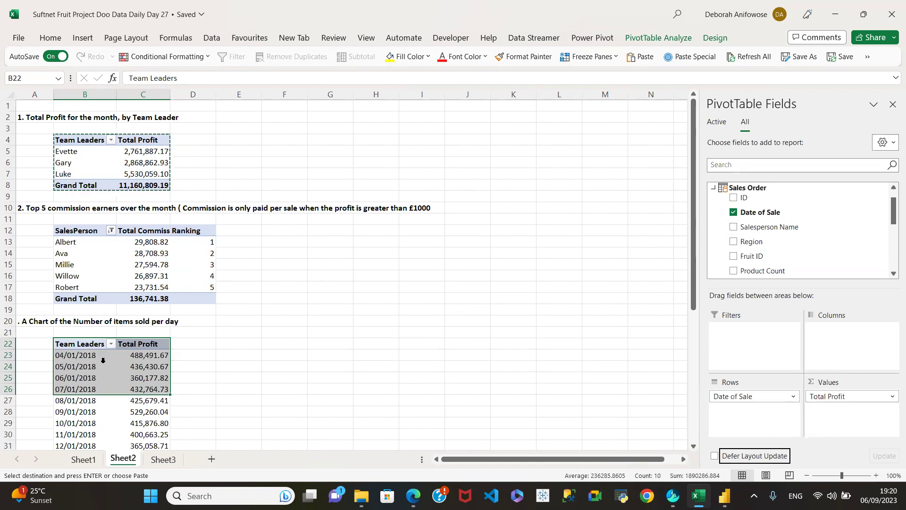
Replace Total Profit with the sum of Product Count as the value field of the question 3 PivotTable
left_click(226, 399)
left_click(131, 371)
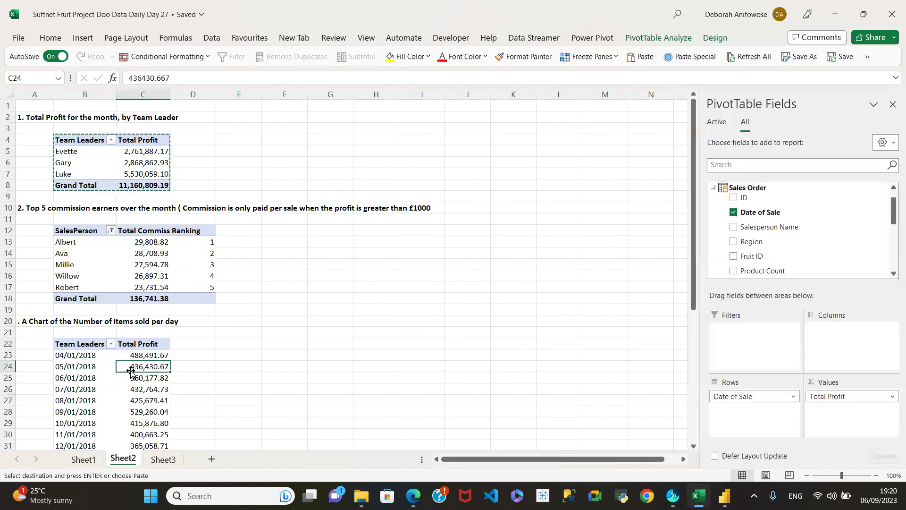
left_click_drag(76, 378, 142, 378)
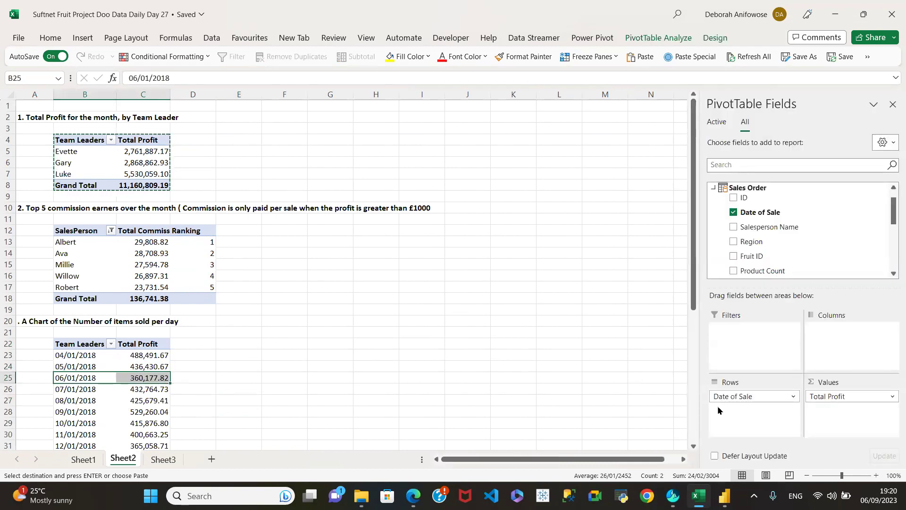
left_click_drag(837, 395, 833, 218)
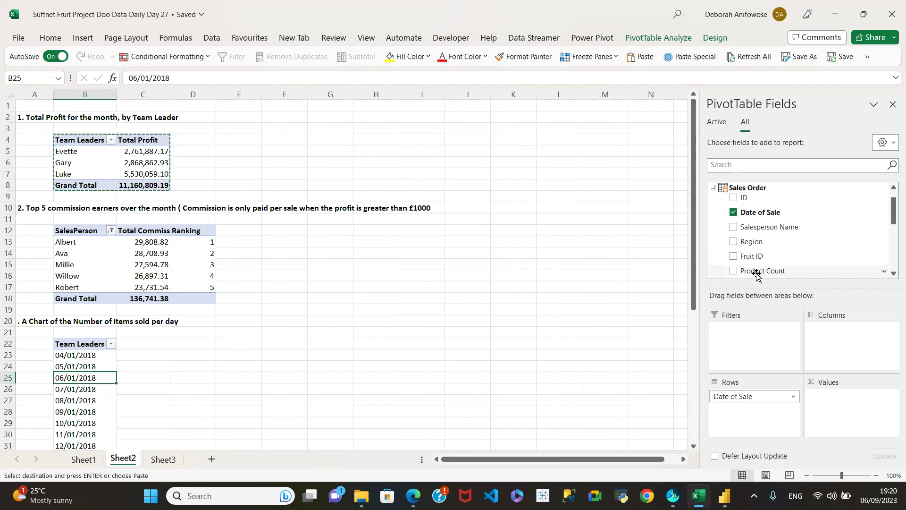
left_click(733, 271)
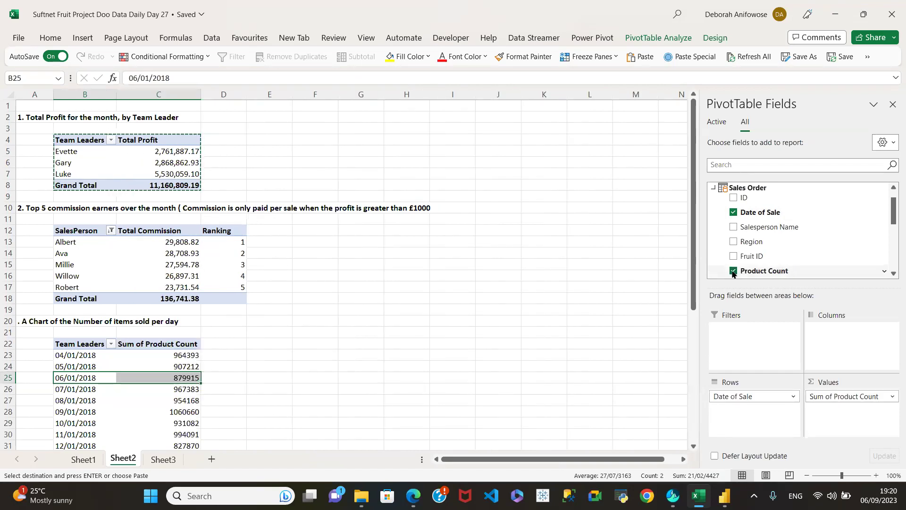
Format the question 3 Sum of Product Count values as Number with 0 decimal places and a thousands separator
left_click(179, 357)
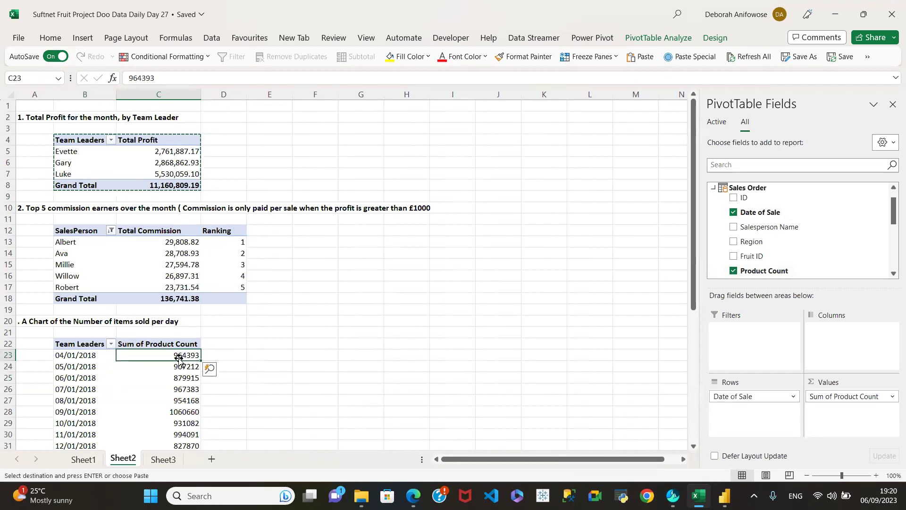
left_click(171, 364)
left_click(171, 360)
right_click(171, 360)
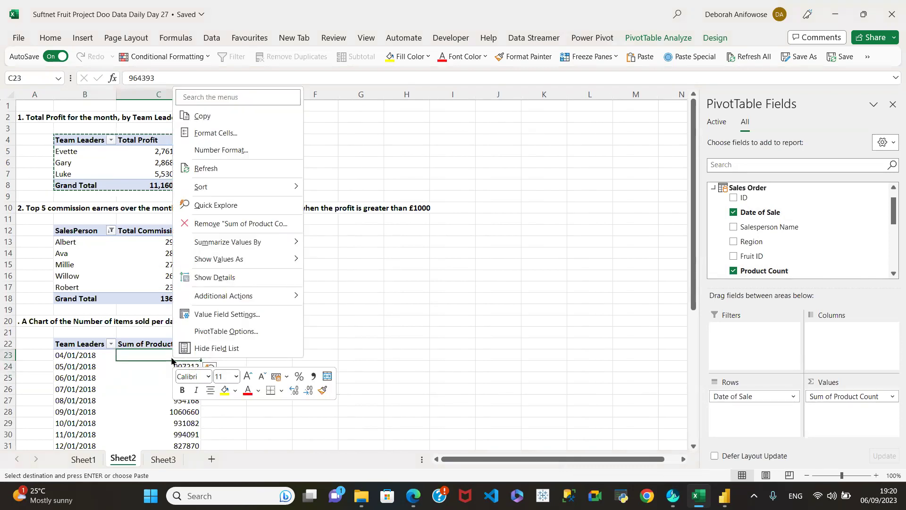
left_click(252, 150)
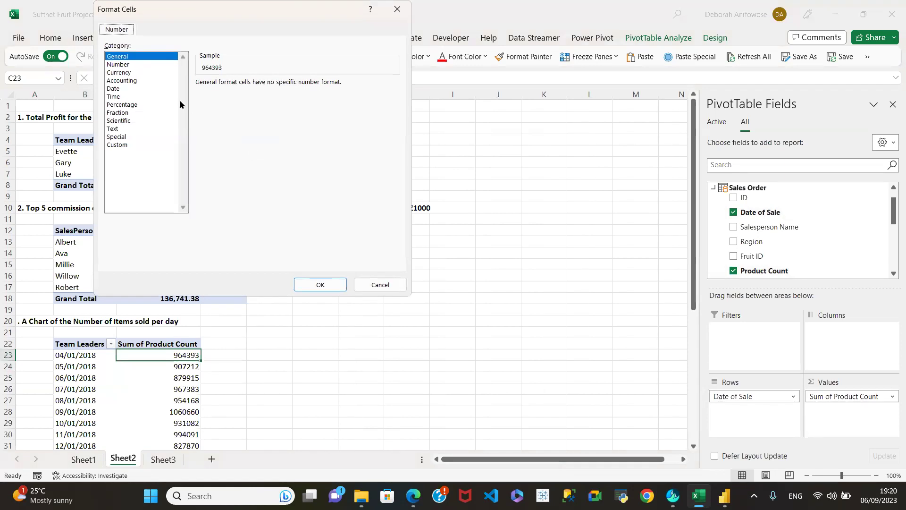
left_click(124, 64)
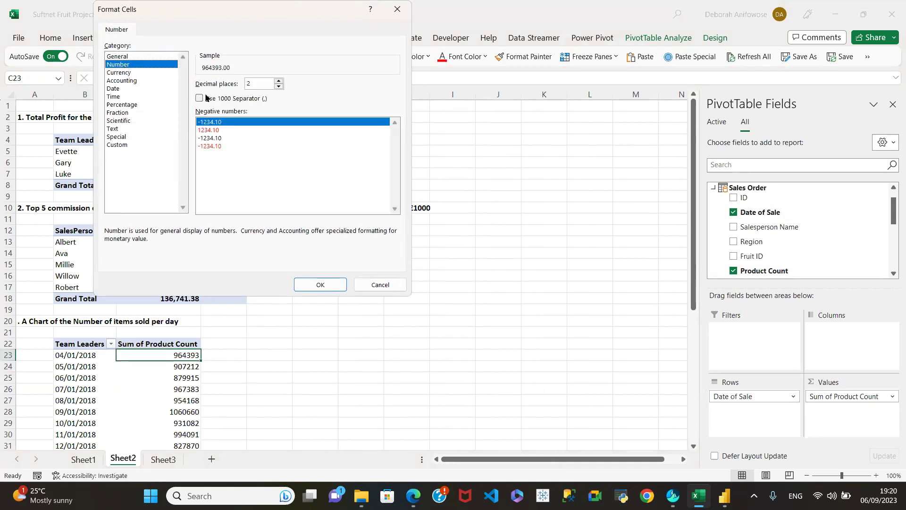
left_click(279, 87)
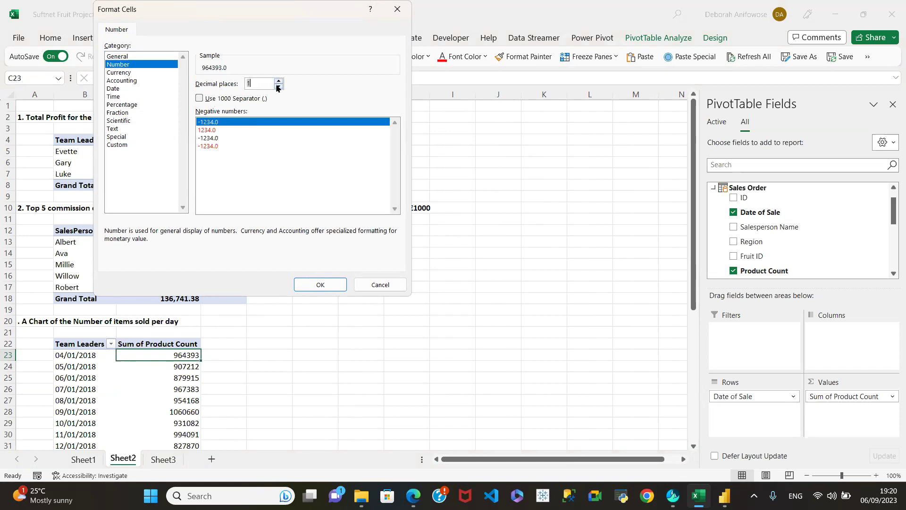
left_click(199, 99)
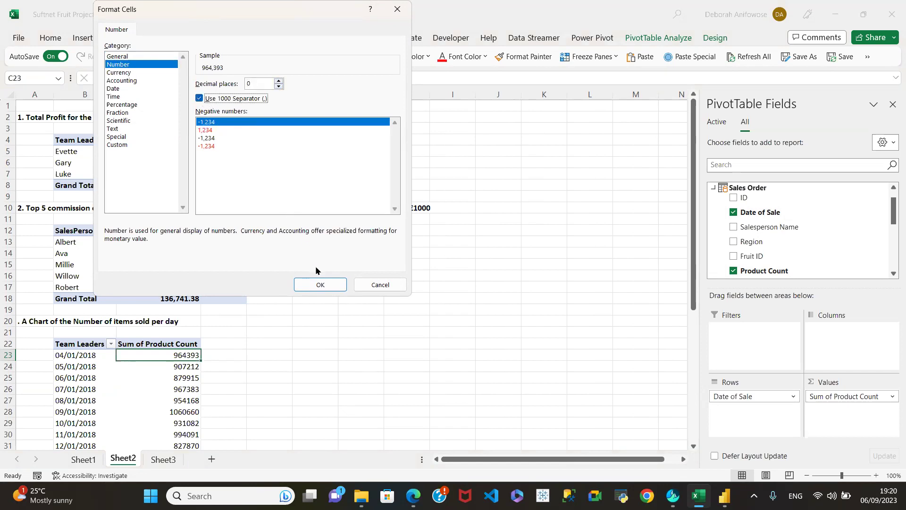
left_click(325, 282)
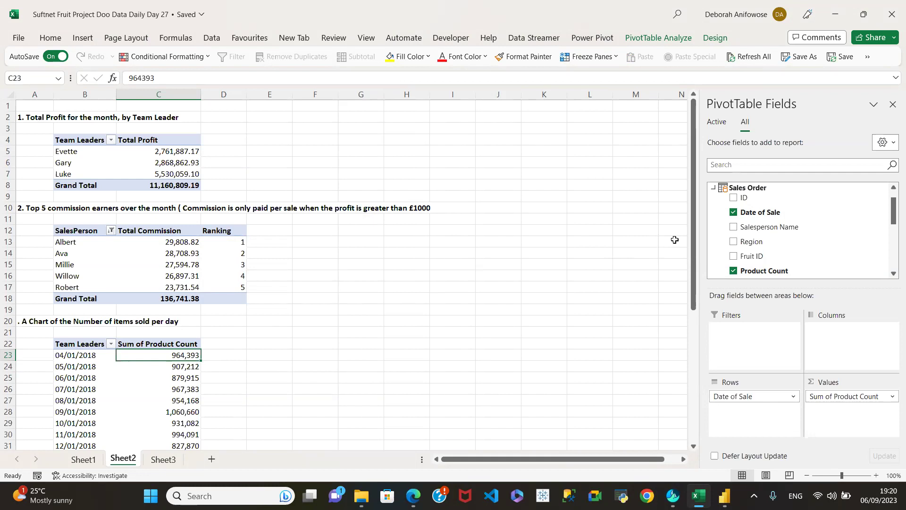
Insert a Line PivotChart from the question 3 PivotTable of Sum of Product Count by Date of Sale
left_click_drag(694, 252, 716, 412)
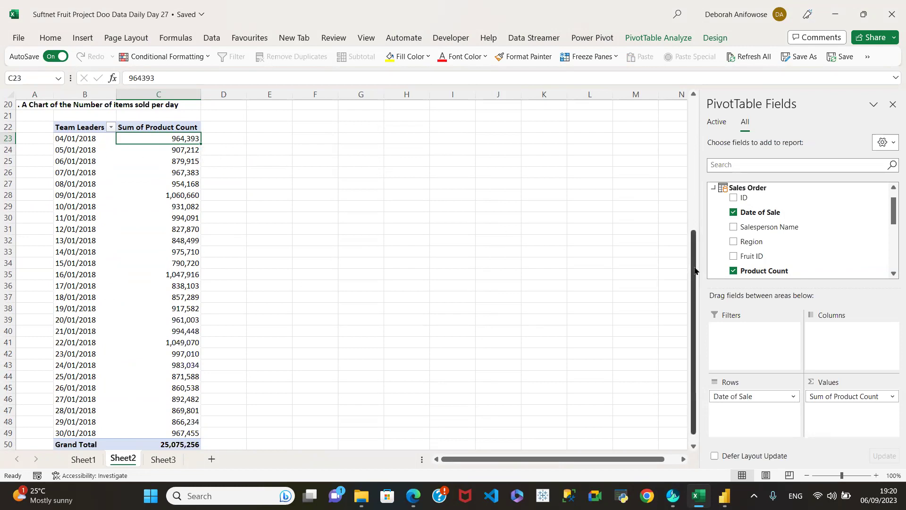
left_click_drag(695, 273, 695, 163)
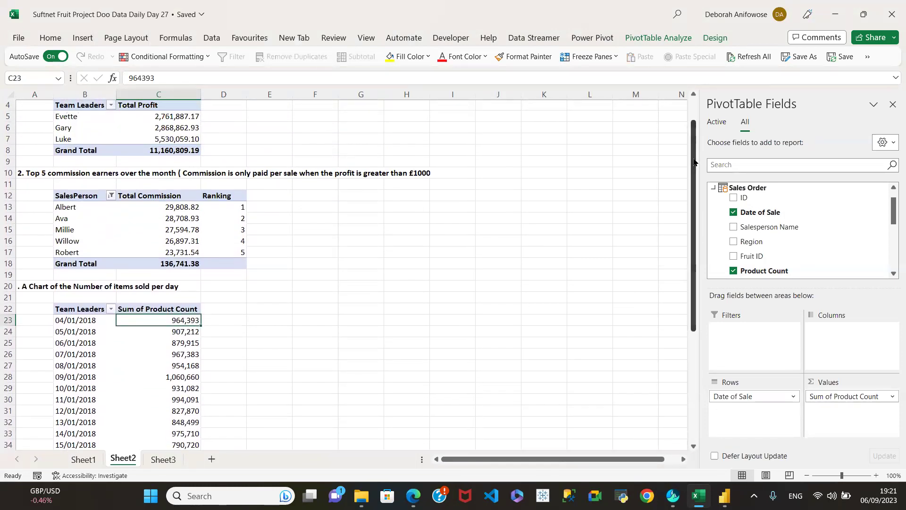
left_click(100, 328)
left_click(89, 366)
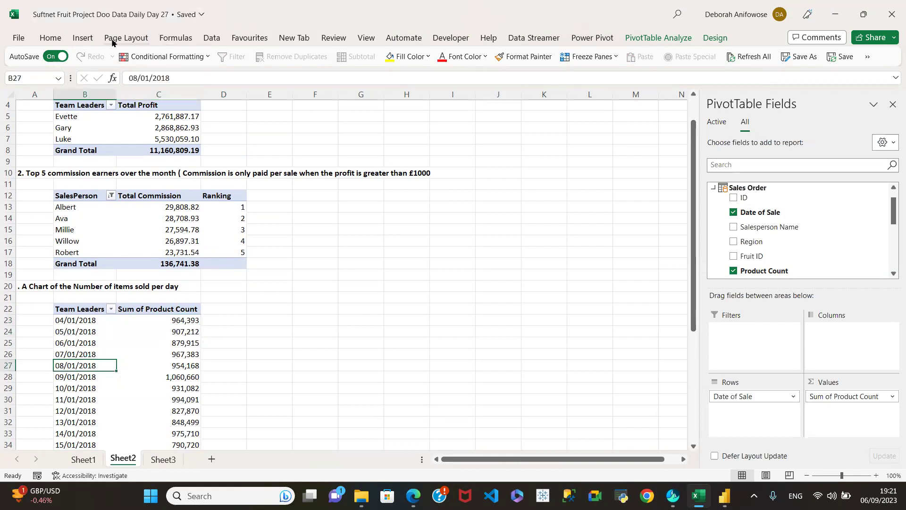
left_click(85, 38)
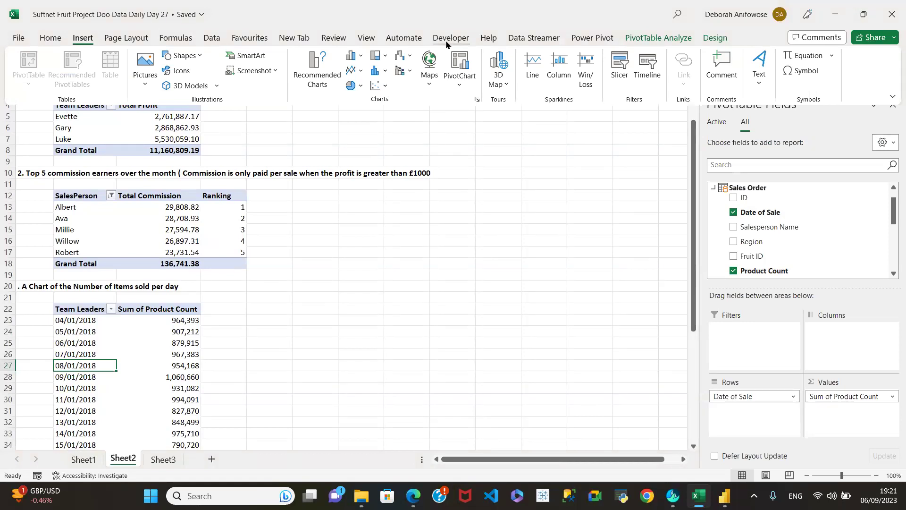
left_click(461, 86)
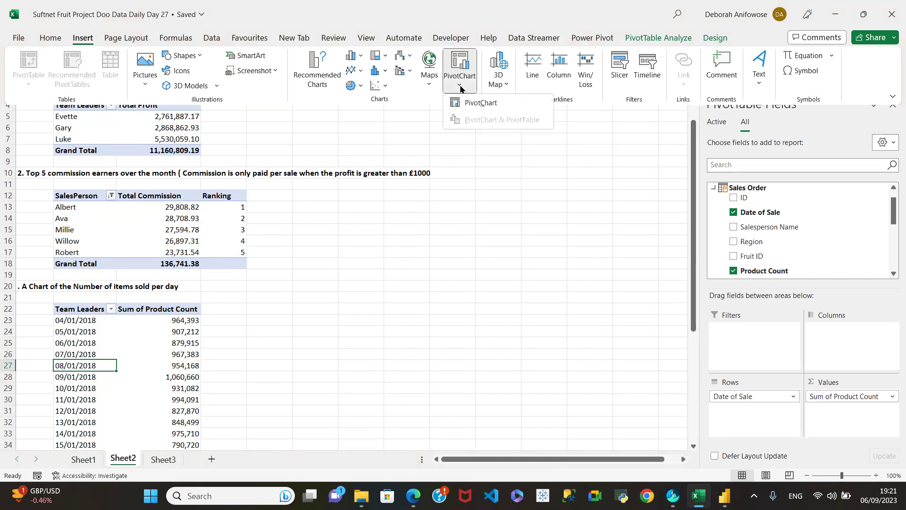
left_click(481, 103)
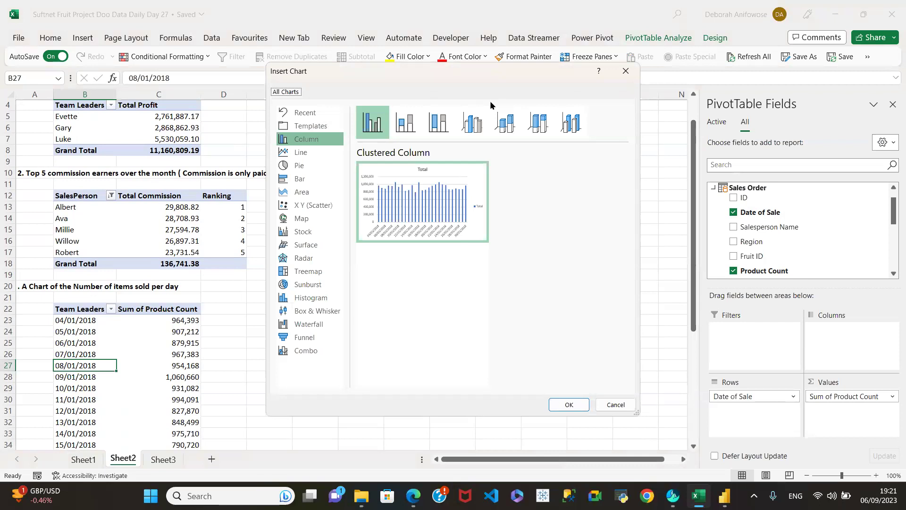
mouse_move(410, 210)
left_click(300, 153)
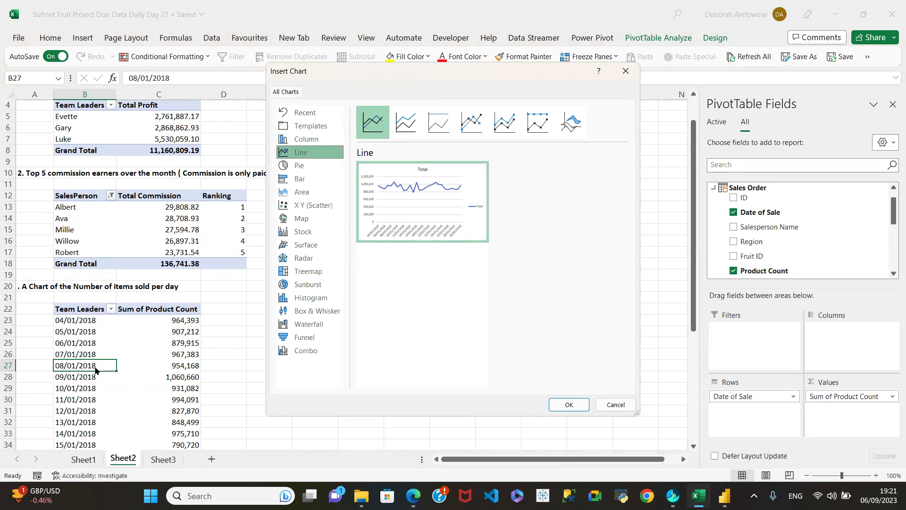
mouse_move(386, 191)
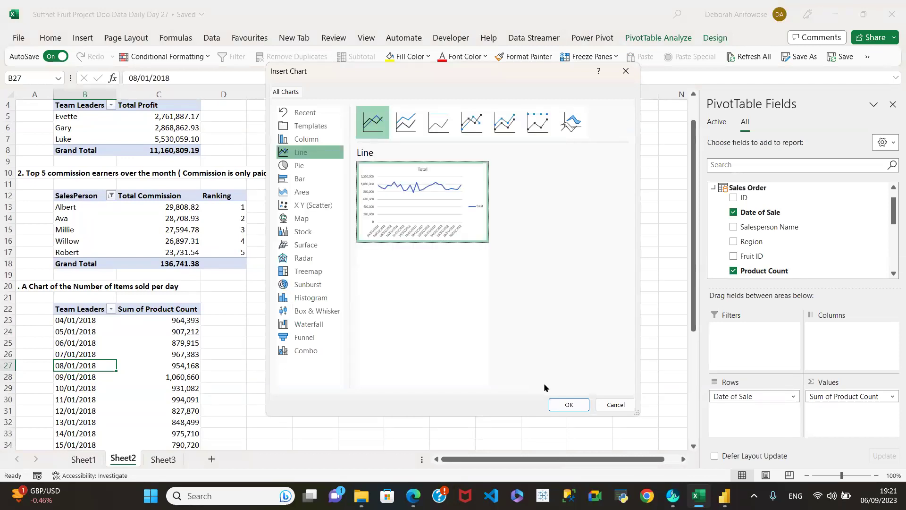
left_click(569, 404)
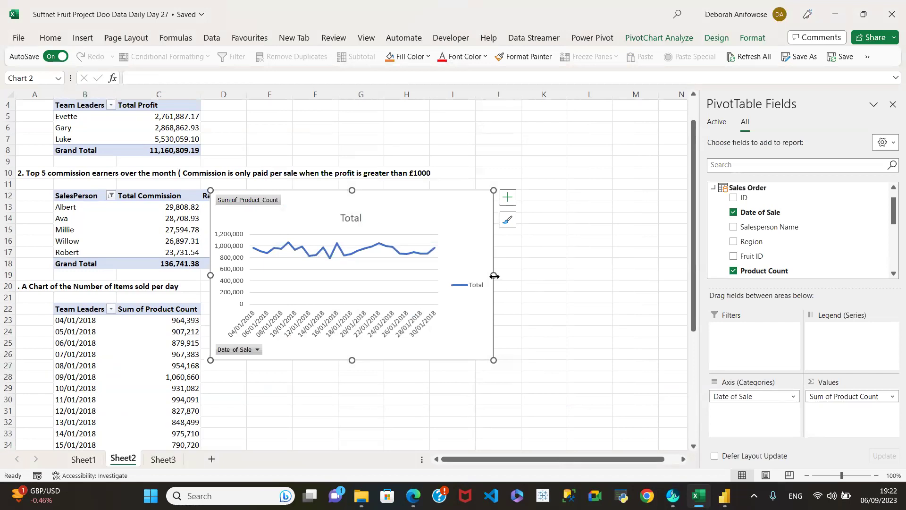
Widen the line PivotChart to about the end of column M and remove its legend
left_click_drag(493, 276, 597, 273)
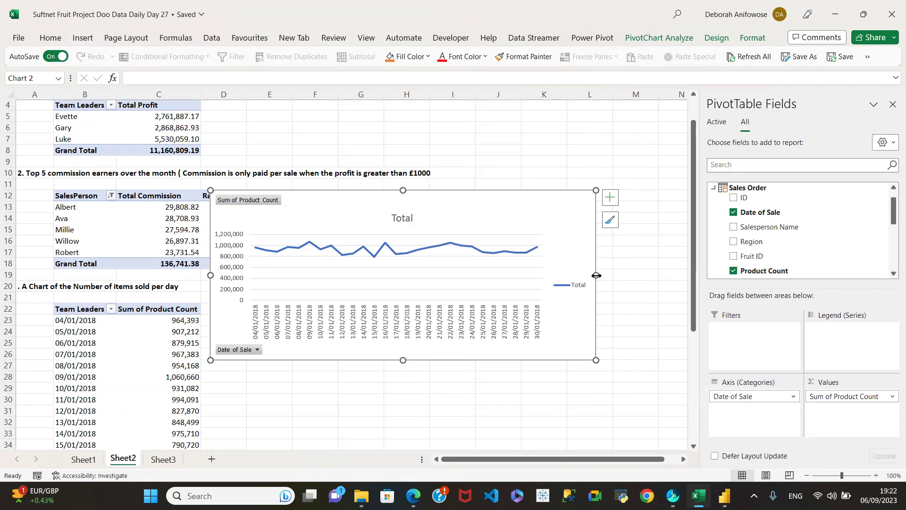
left_click_drag(596, 276, 661, 275)
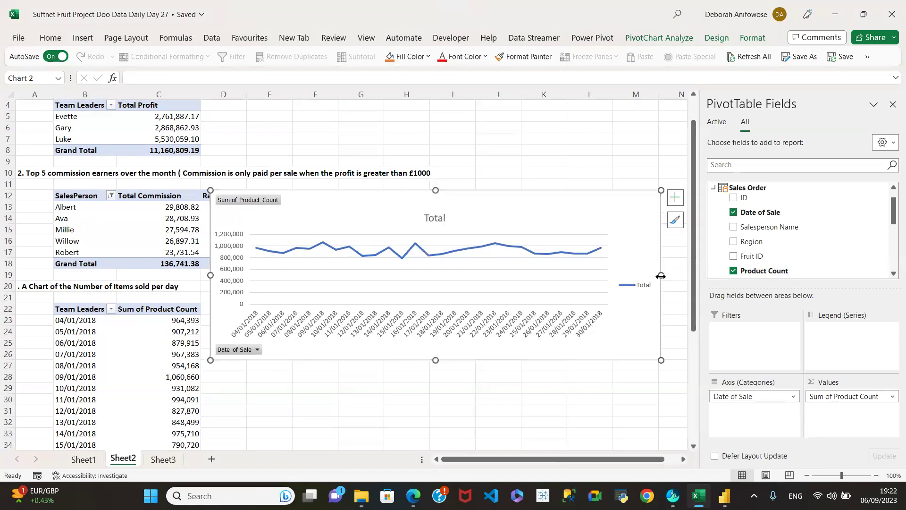
left_click(639, 285)
left_click(638, 286)
key("Delete")
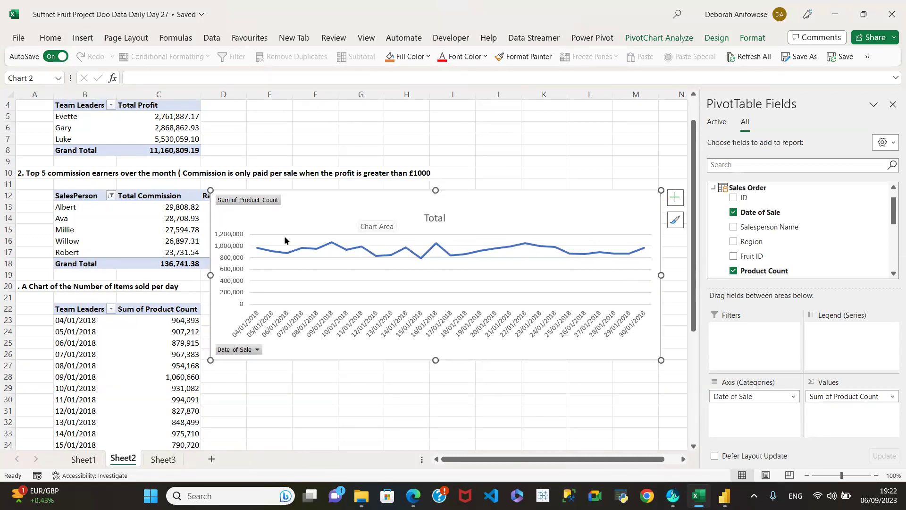
Examine the daily product counts along the line PivotChart, checking individual points at its peaks and dips
mouse_move(254, 249)
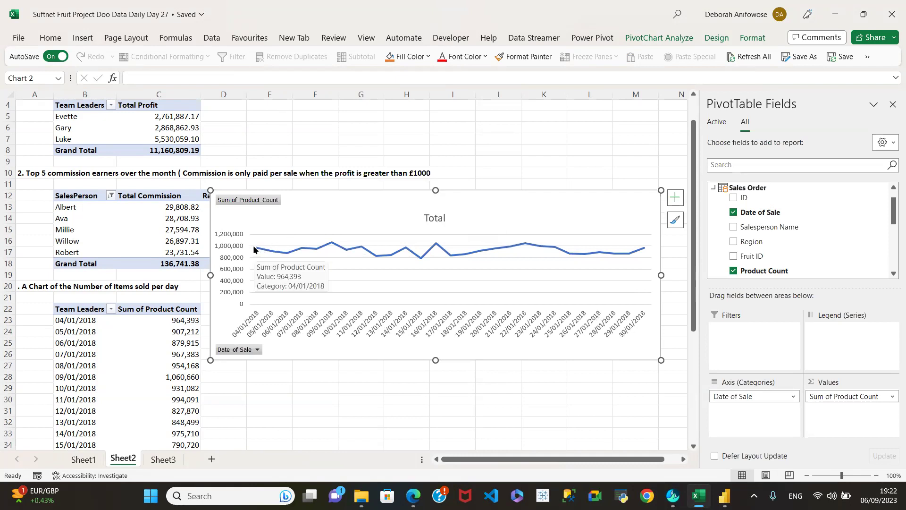
mouse_move(283, 255)
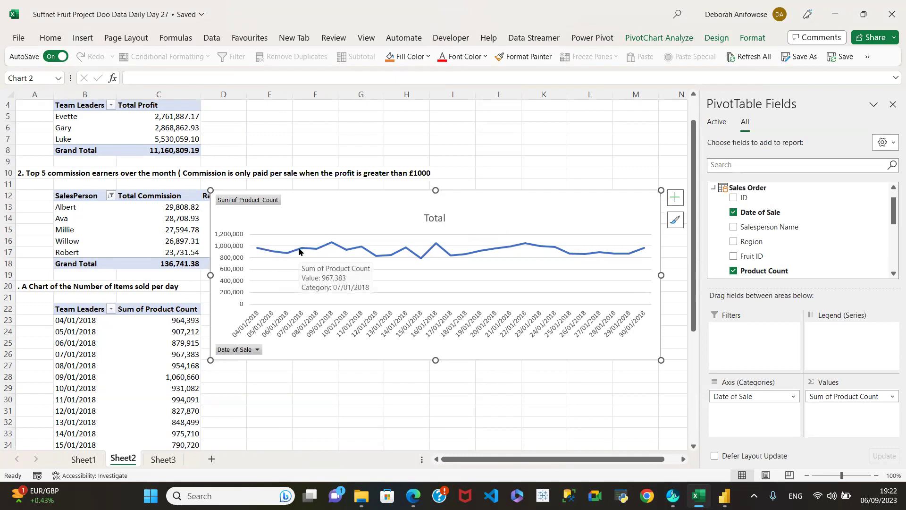
mouse_move(334, 244)
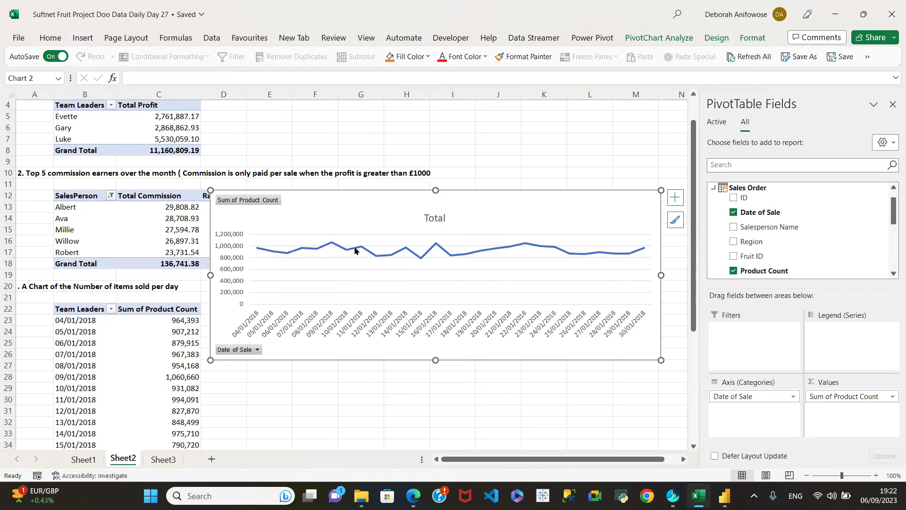
mouse_move(404, 253)
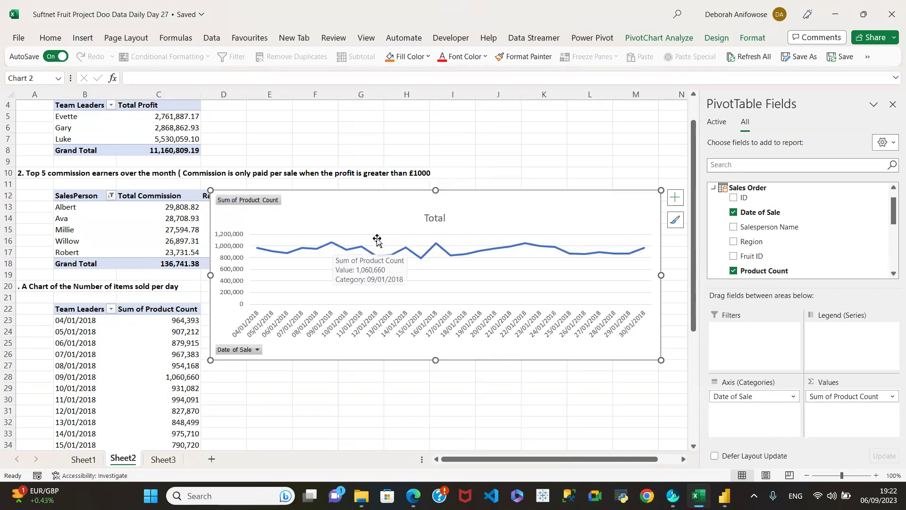
mouse_move(436, 246)
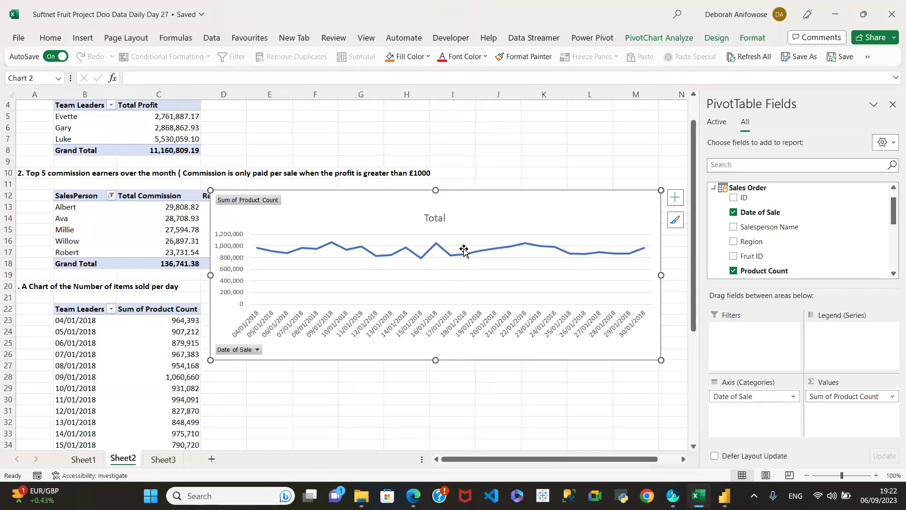
mouse_move(466, 257)
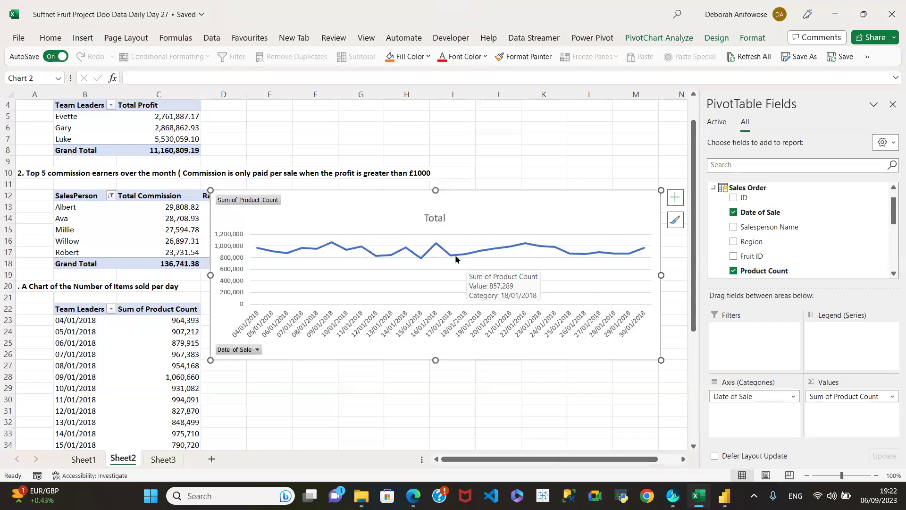
mouse_move(501, 245)
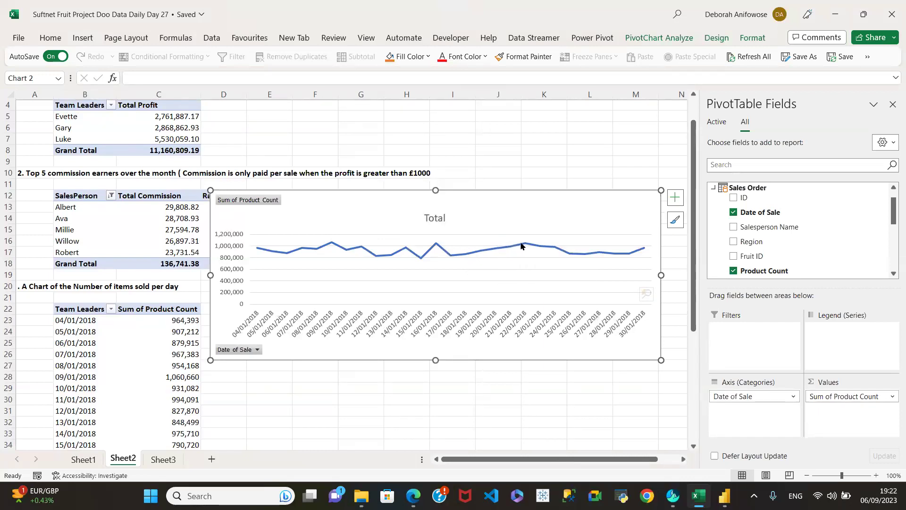
mouse_move(609, 255)
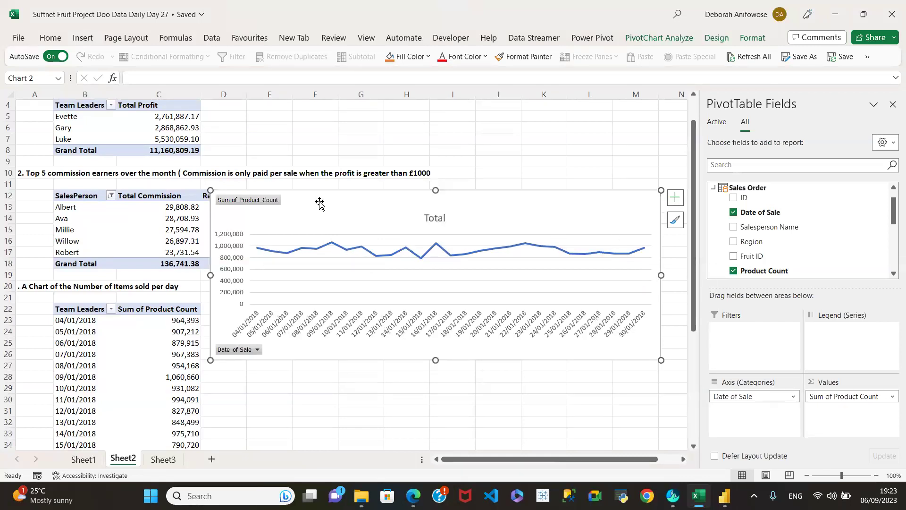
Move the line PivotChart from Sheet2 to cell K3 on Sheet3 and close the PivotTable Fields pane
key("Delete")
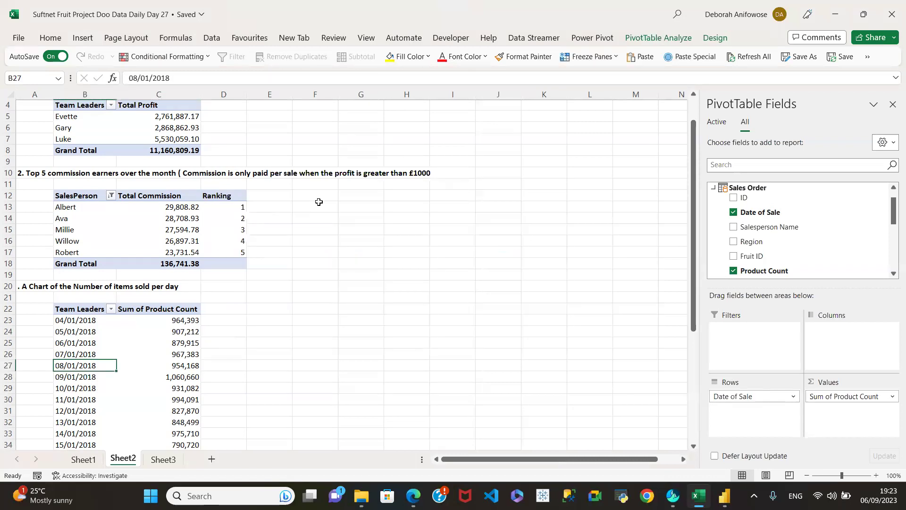
left_click(155, 464)
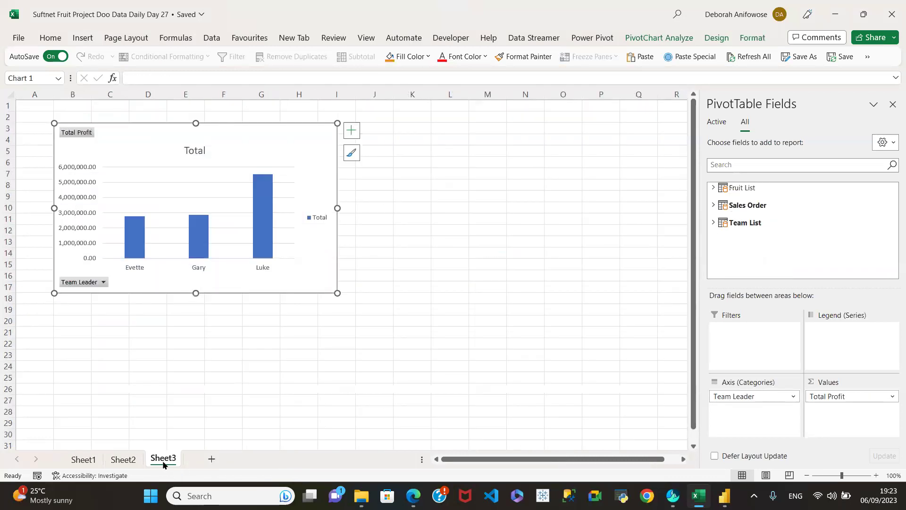
left_click(404, 130)
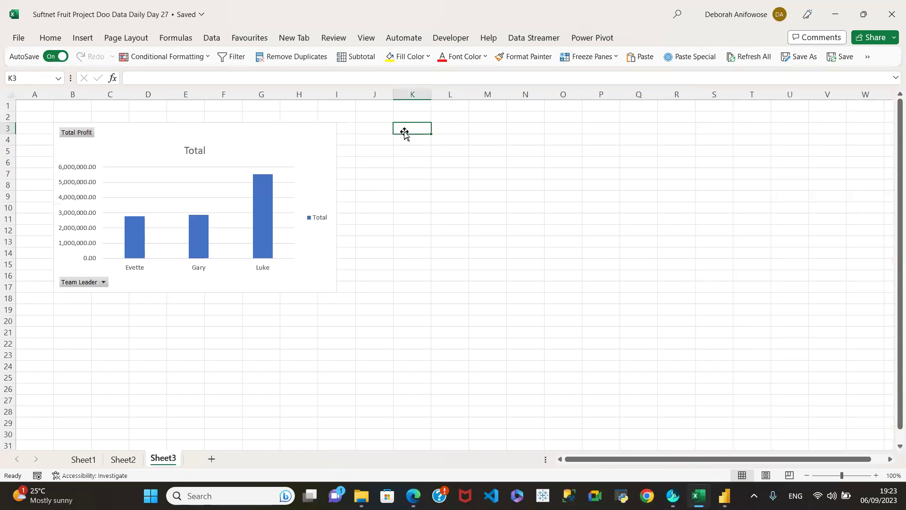
key("ctrl+v")
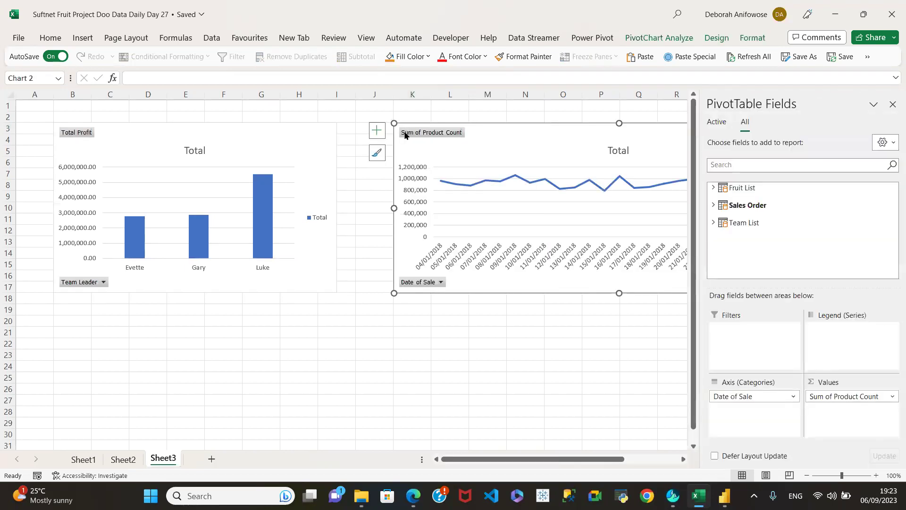
left_click(891, 105)
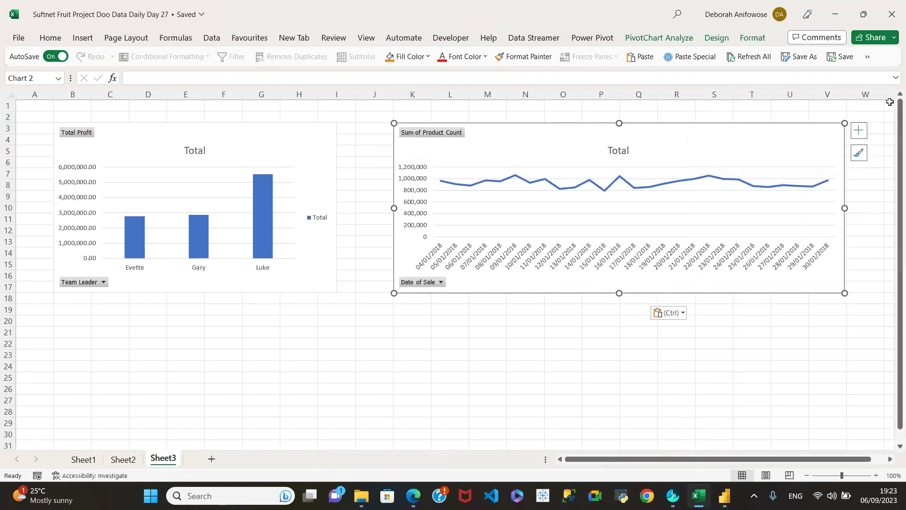
Preview the Pie and Clustered Bar types for the question 3 PivotTable on Sheet2, and insert an Area PivotChart from it
left_click(123, 461)
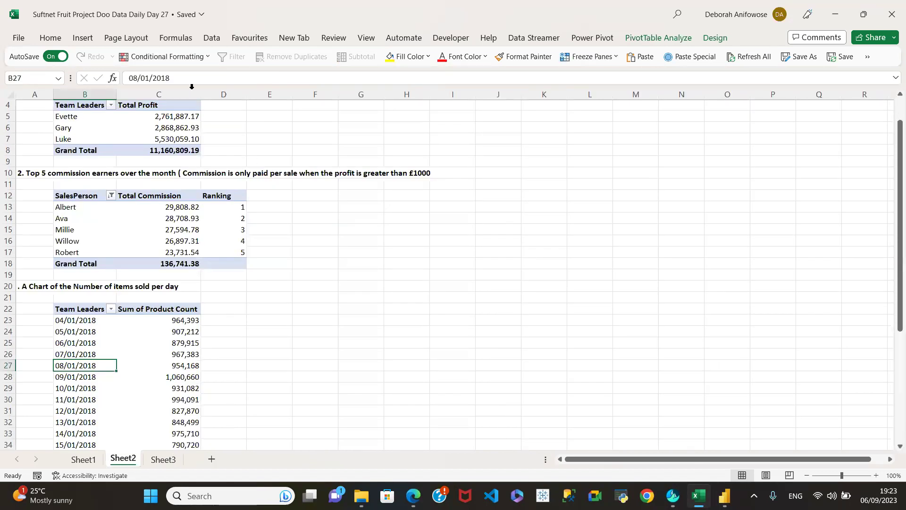
left_click(84, 41)
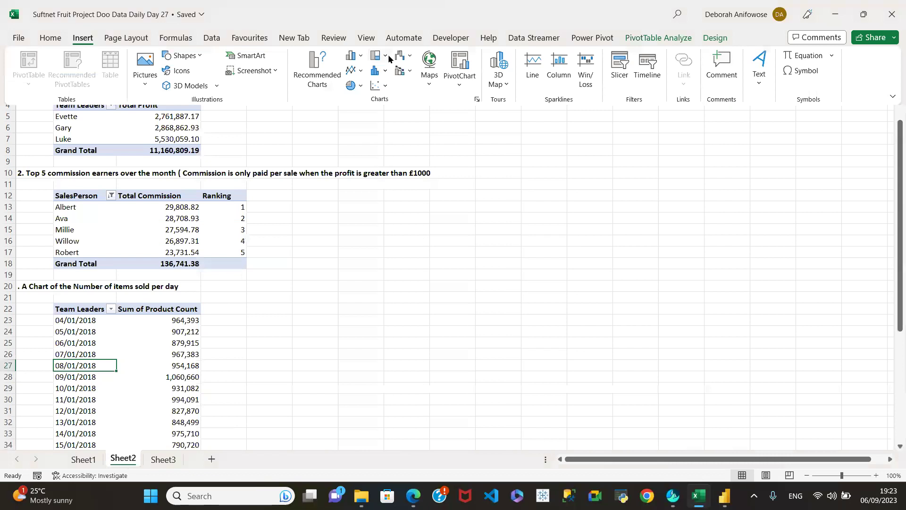
left_click(465, 84)
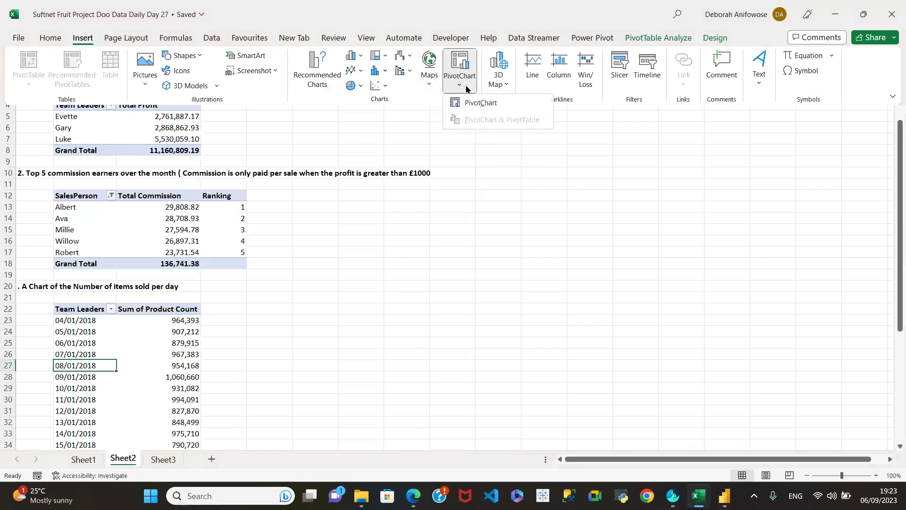
left_click(485, 104)
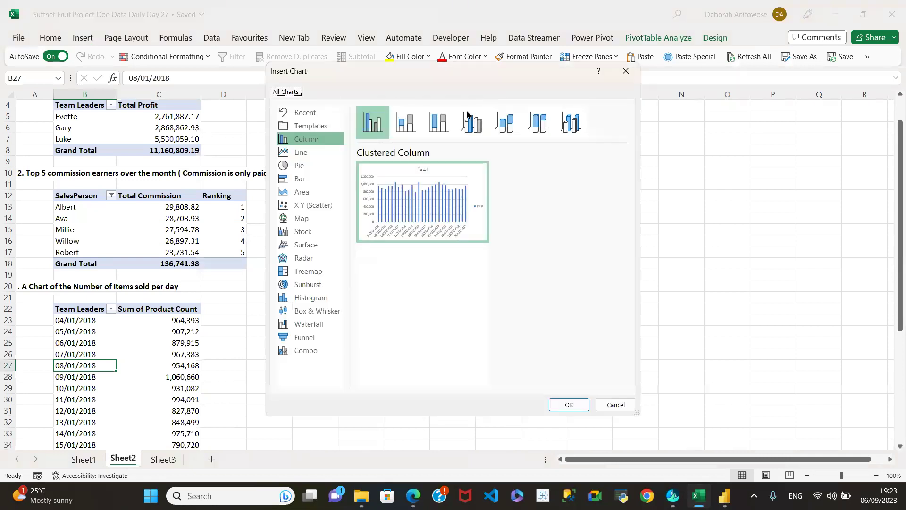
left_click(311, 169)
mouse_move(445, 199)
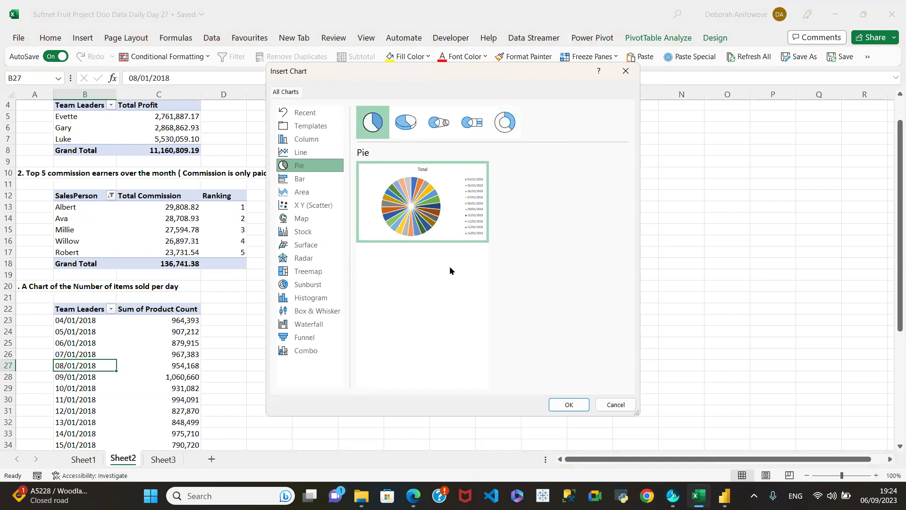
left_click(297, 182)
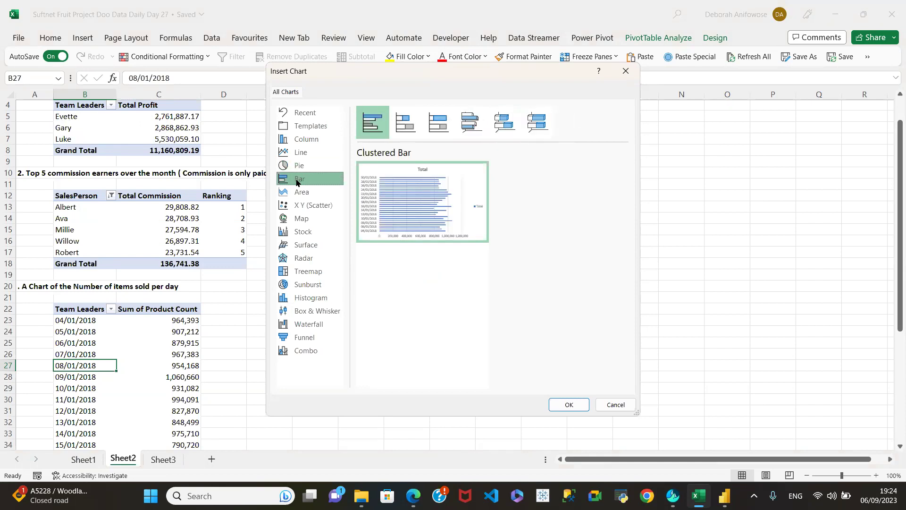
mouse_move(478, 167)
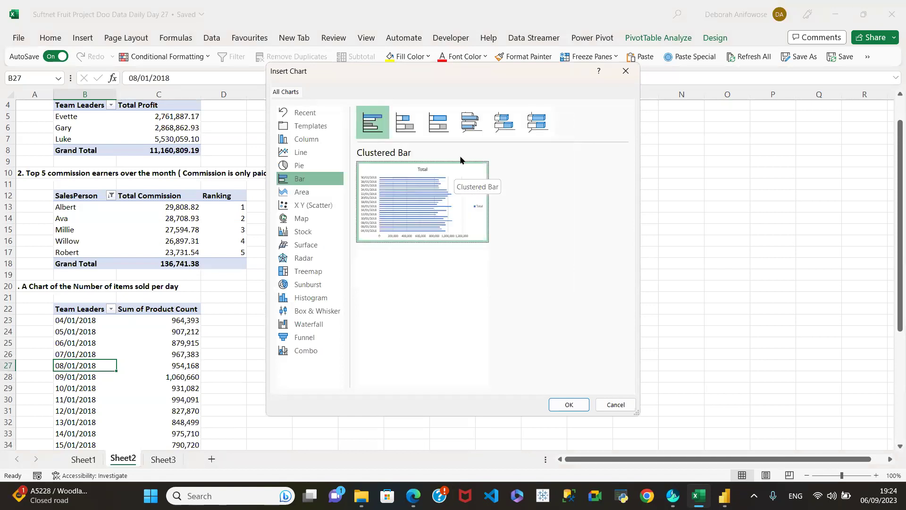
mouse_move(413, 194)
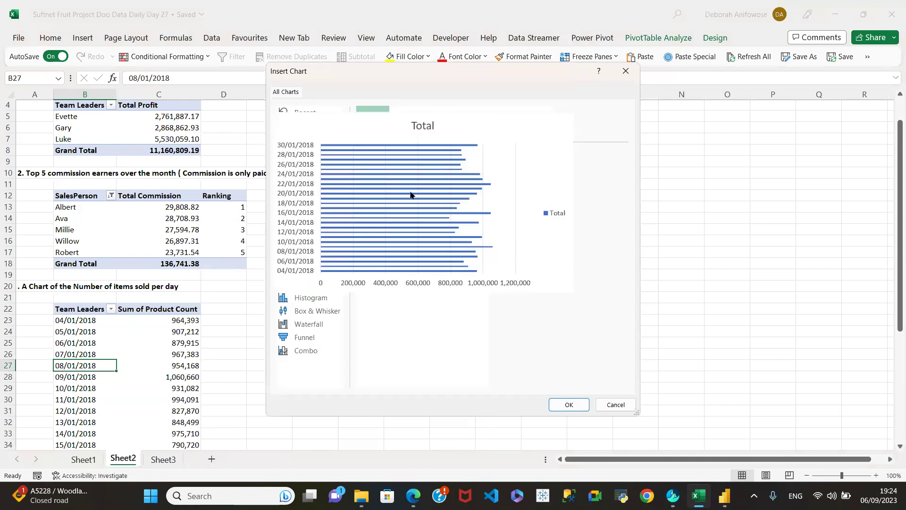
left_click(310, 192)
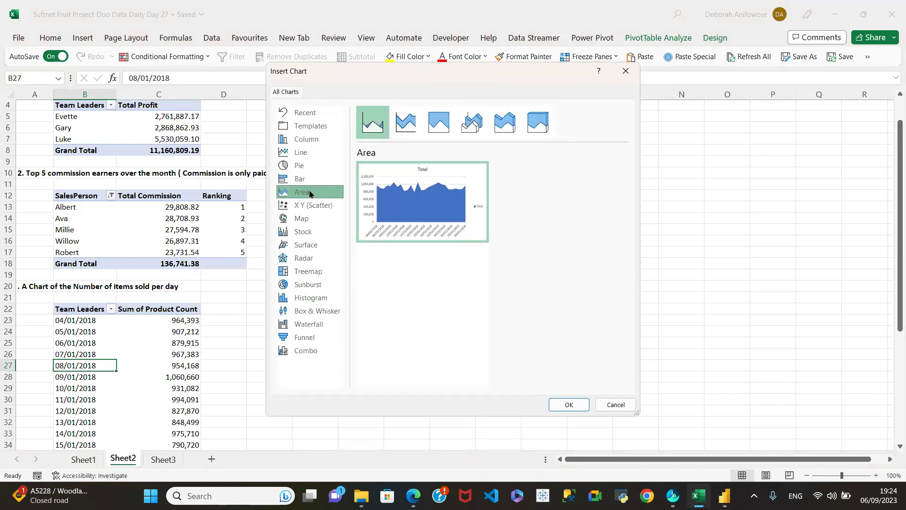
mouse_move(360, 196)
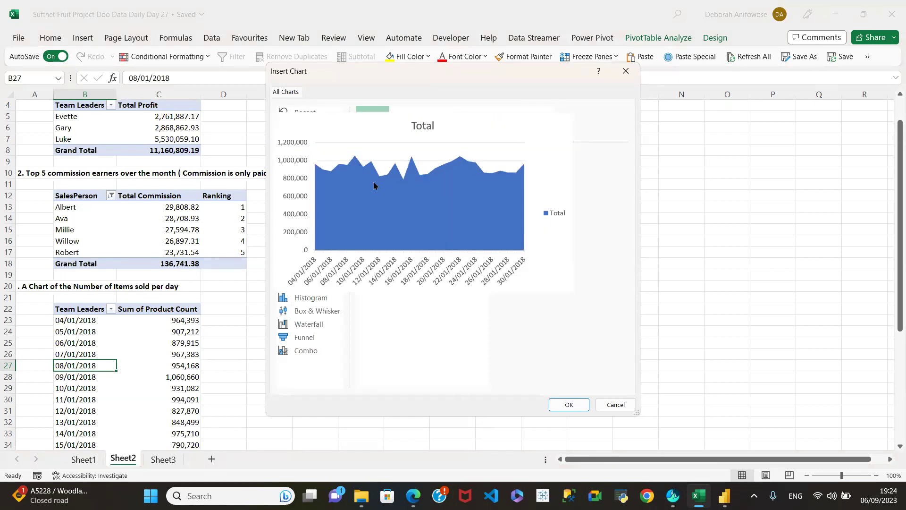
left_click(568, 404)
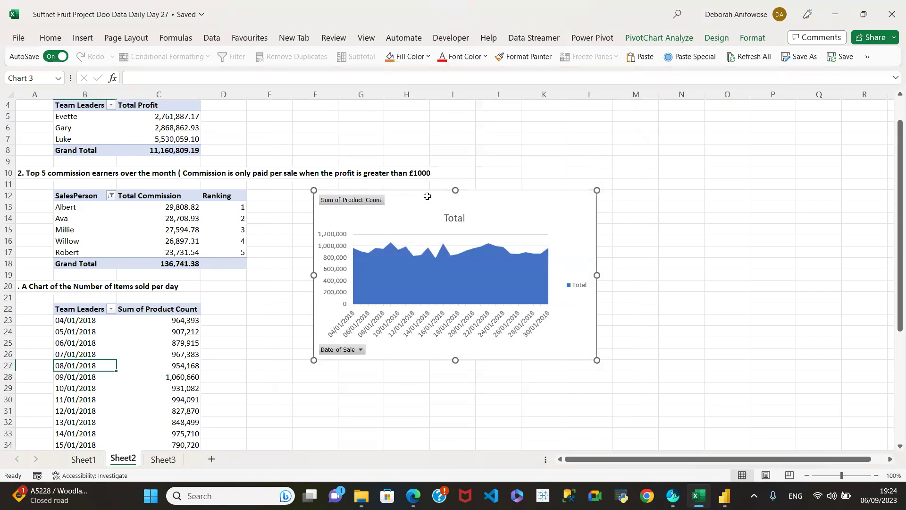
Move the area PivotChart from Sheet2 to cell K19 on Sheet3 and widen it to about column V
key("Delete")
left_click(162, 459)
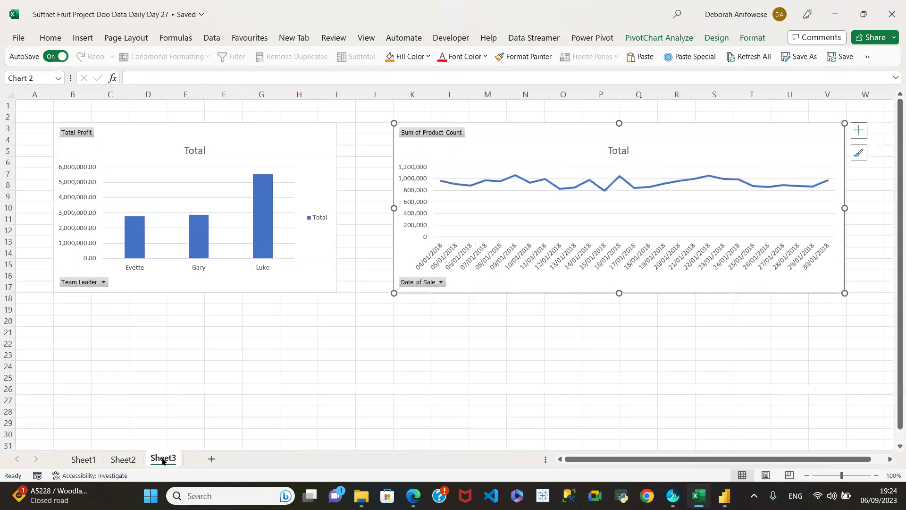
left_click(407, 311)
key("ctrl+v")
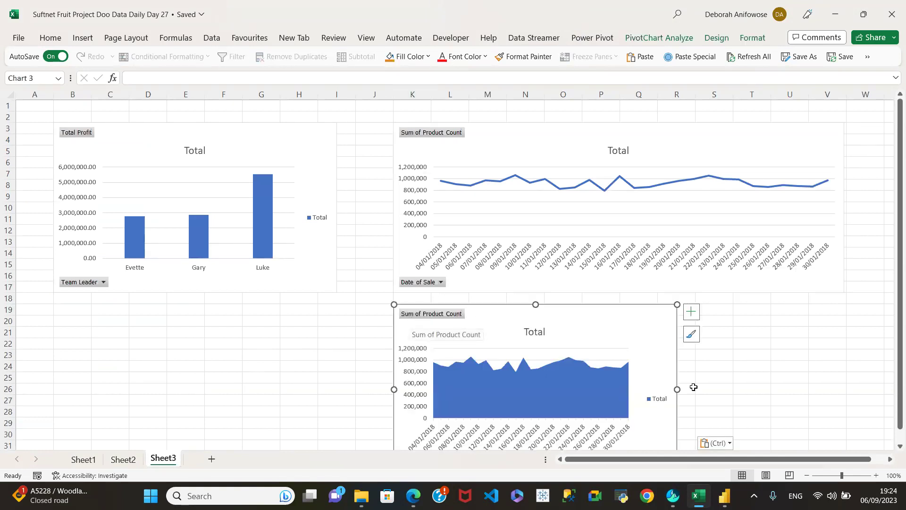
left_click_drag(675, 389, 825, 389)
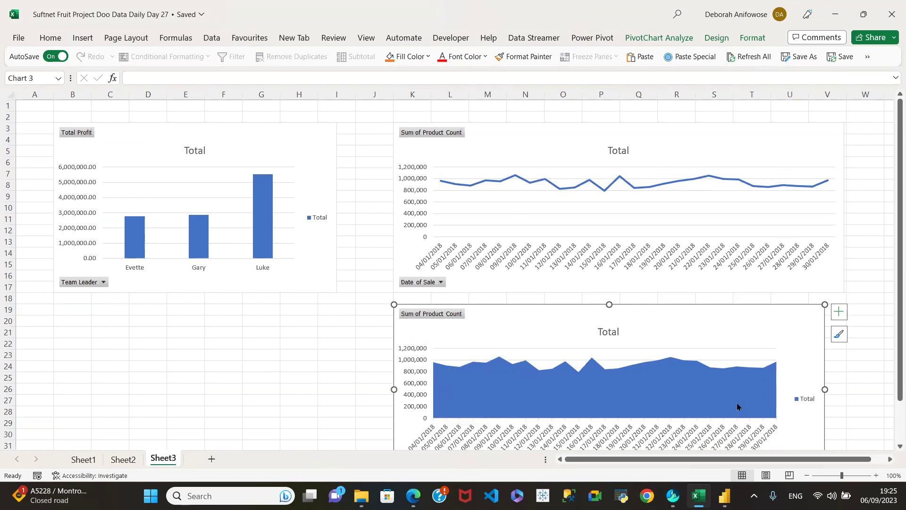
mouse_move(530, 410)
mouse_move(615, 378)
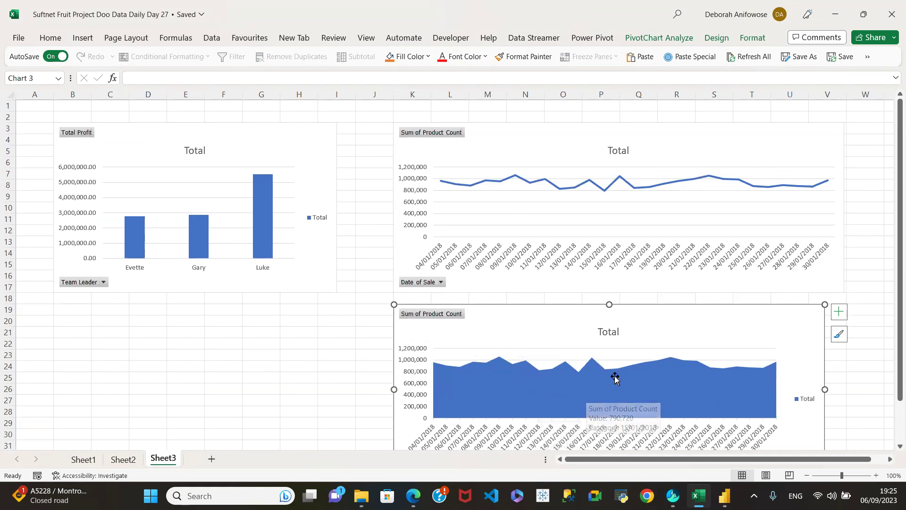
Undo the shift of the line PivotChart's plot area and delete the area PivotChart from Sheet3
left_click_drag(516, 228, 516, 335)
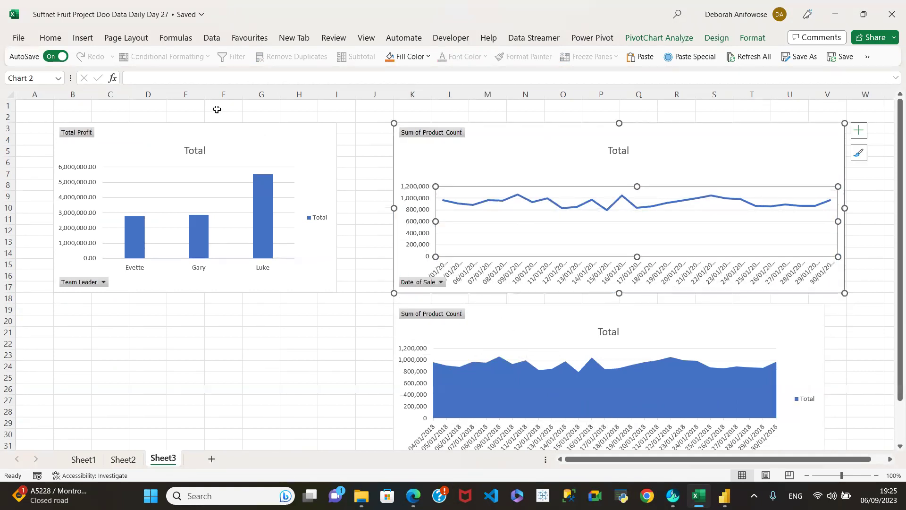
left_click(868, 57)
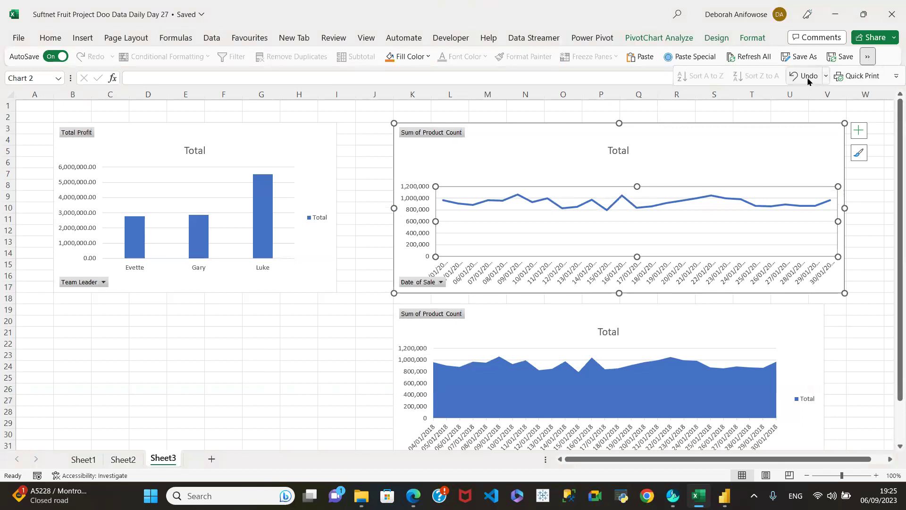
left_click(807, 77)
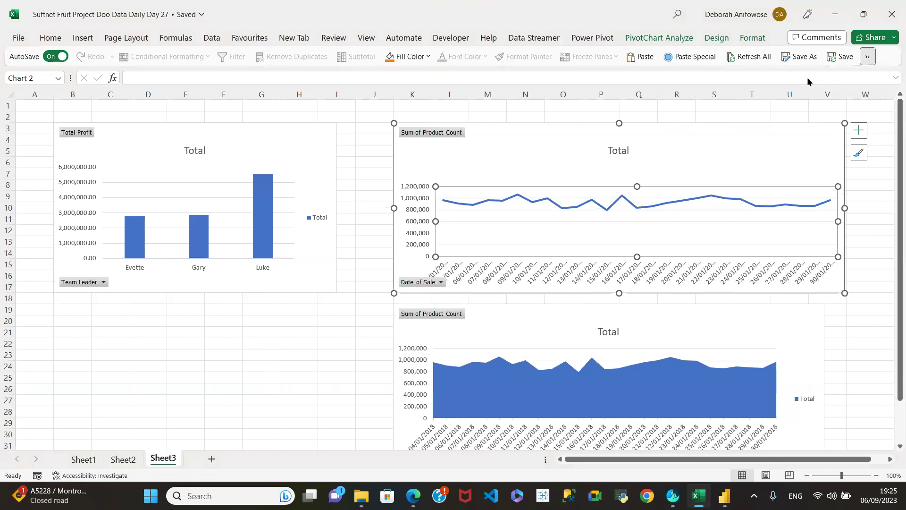
left_click(494, 318)
key("Delete")
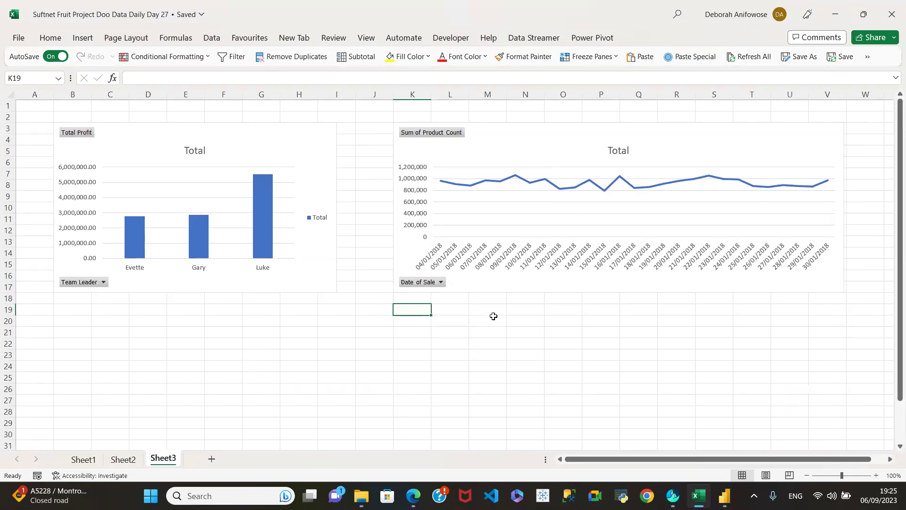
left_click(124, 460)
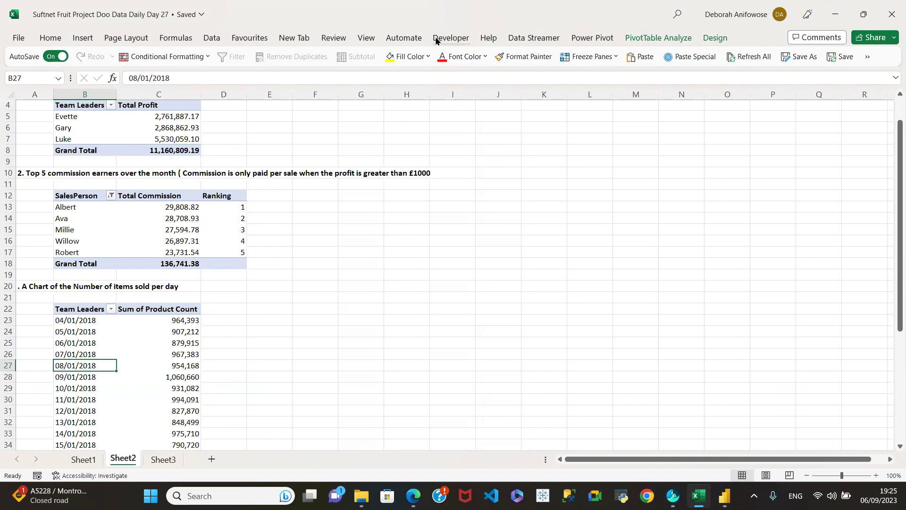
left_click(83, 38)
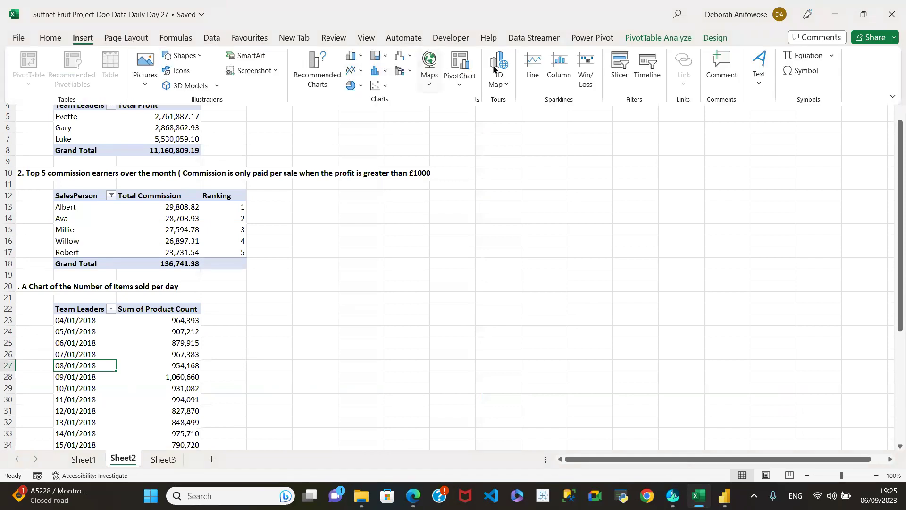
left_click(458, 85)
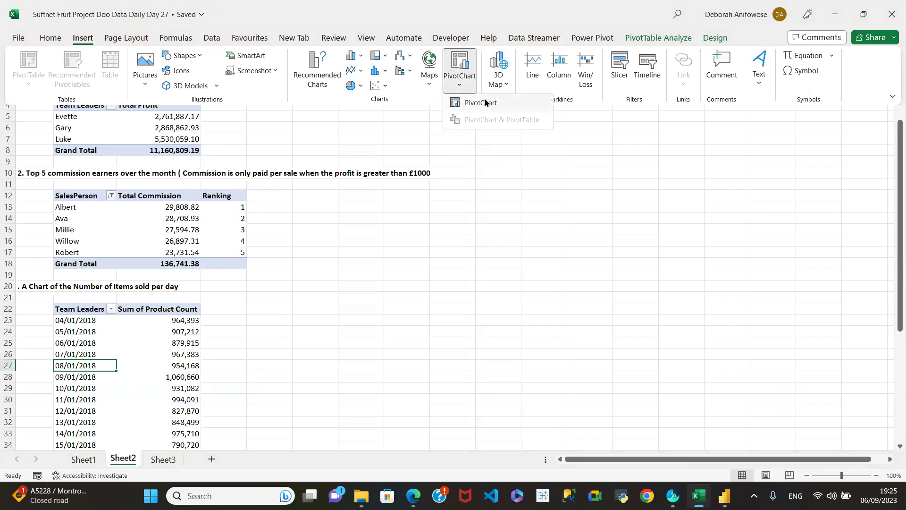
left_click(485, 103)
mouse_move(366, 243)
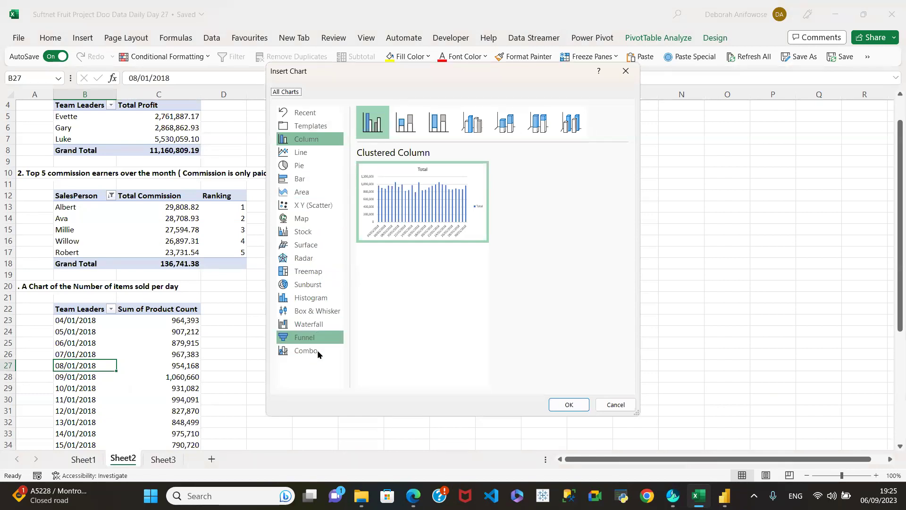
left_click(615, 405)
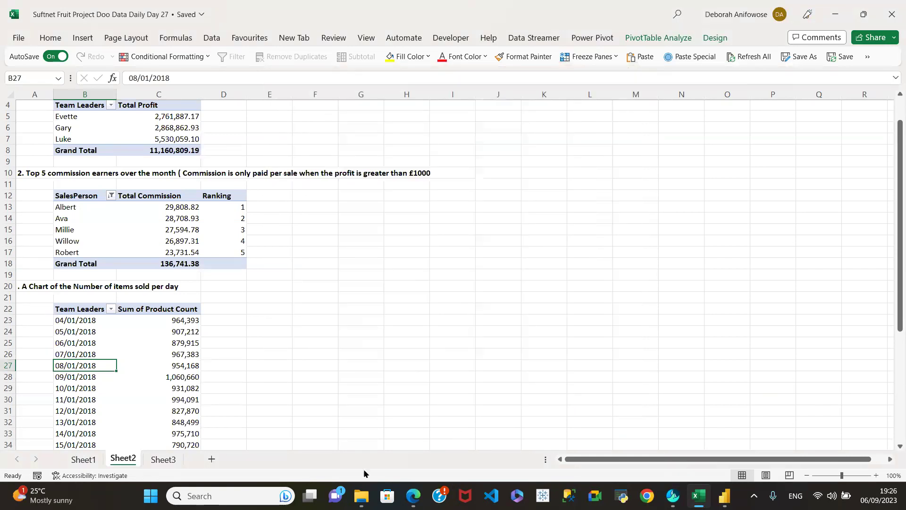
Check the line PivotChart and its date axis on Sheet3 against question 3 in the Sheet1 question list
left_click(81, 460)
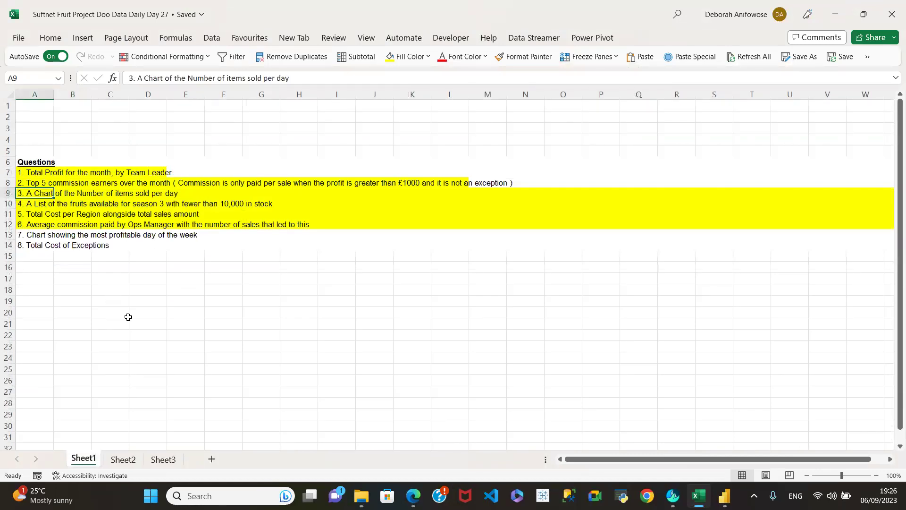
left_click(163, 460)
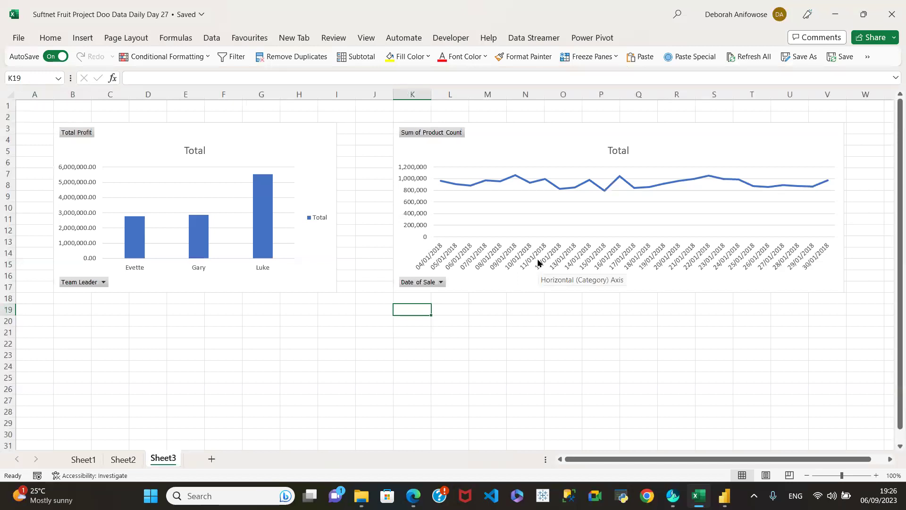
left_click(568, 145)
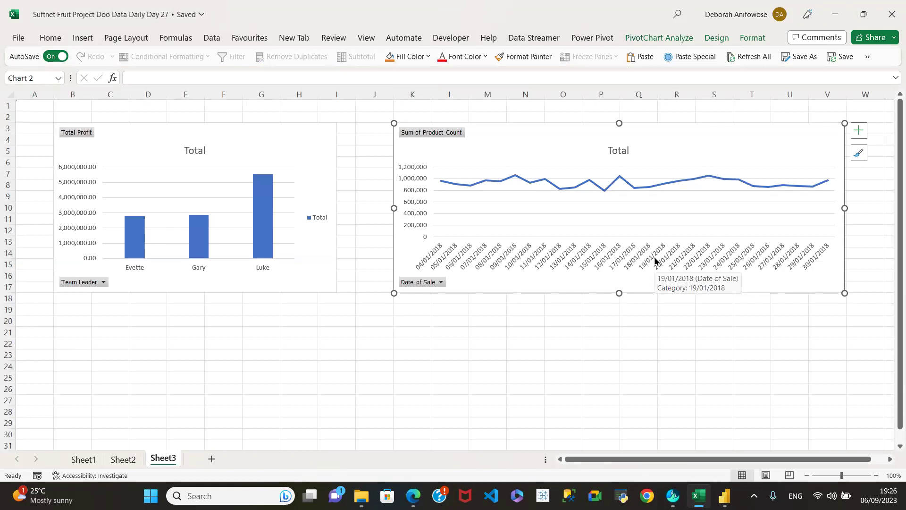
left_click(750, 255)
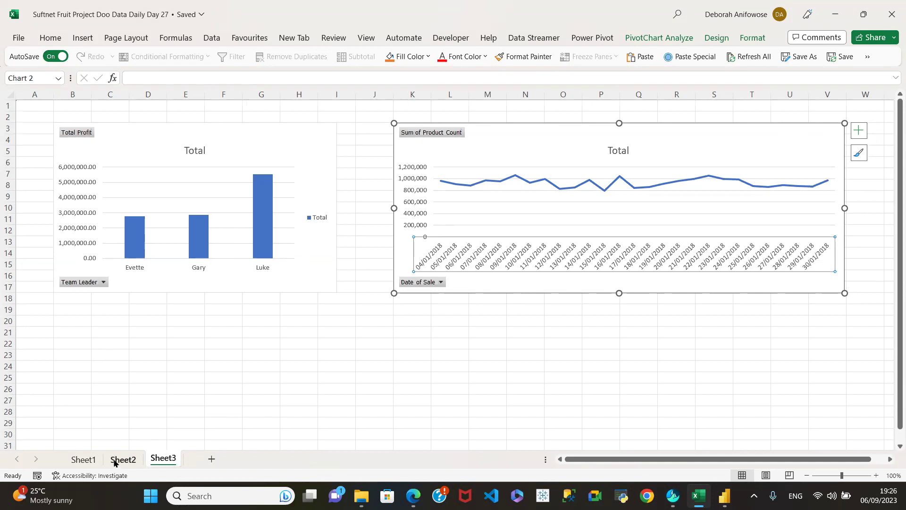
left_click(89, 462)
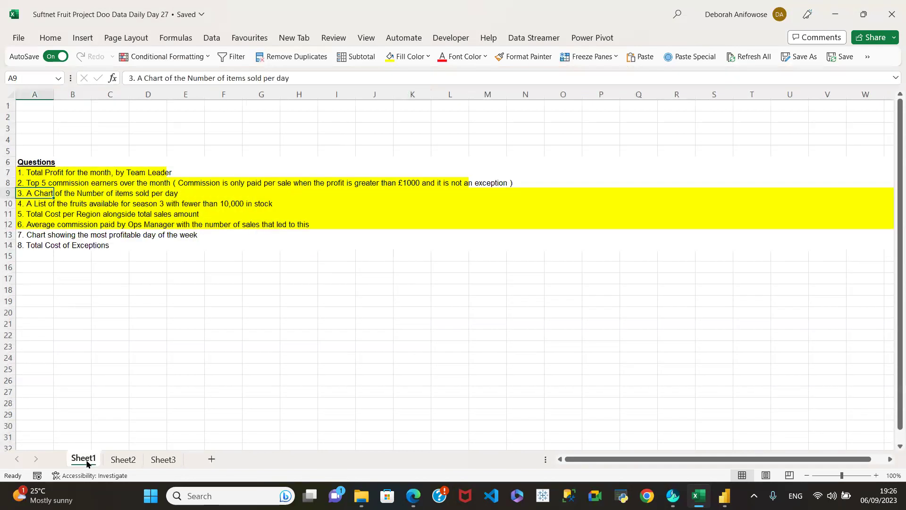
Check the Date of Sale row field's settings for the question 3 PivotTable on Sheet2, leaving them unchanged
left_click(124, 461)
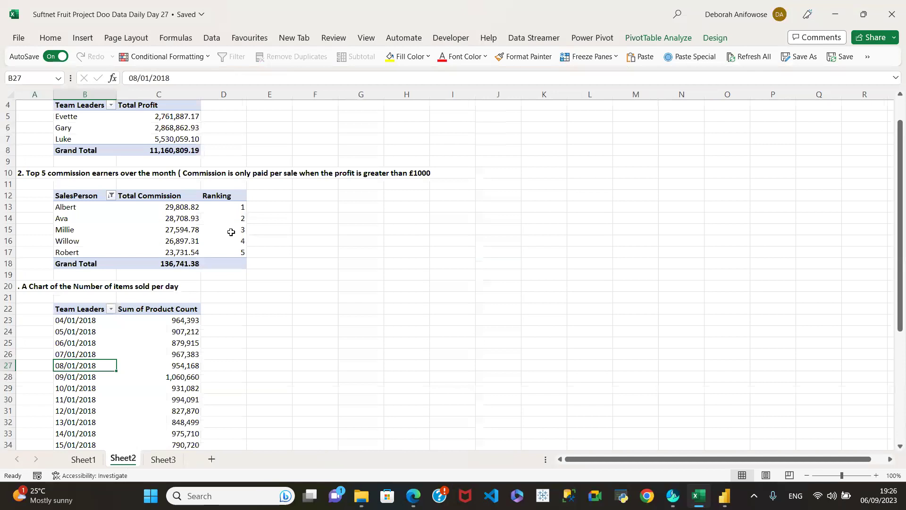
left_click(191, 354)
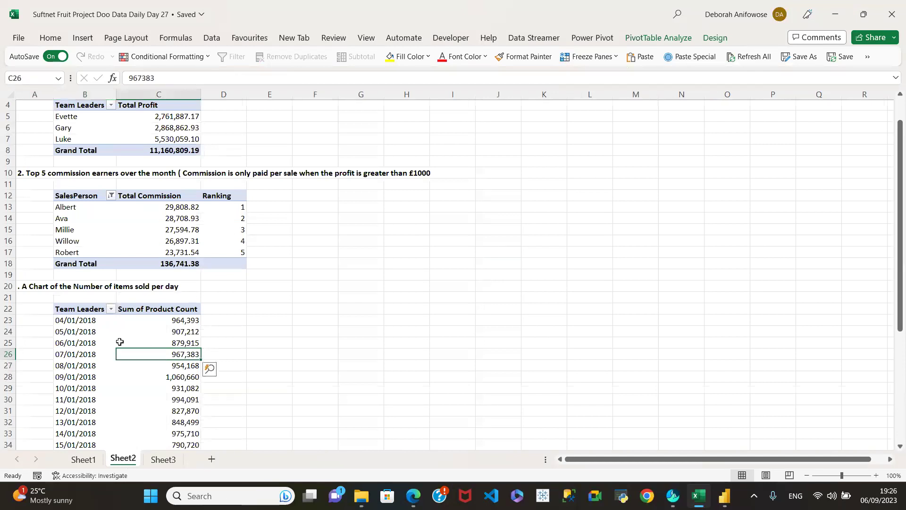
left_click(80, 343)
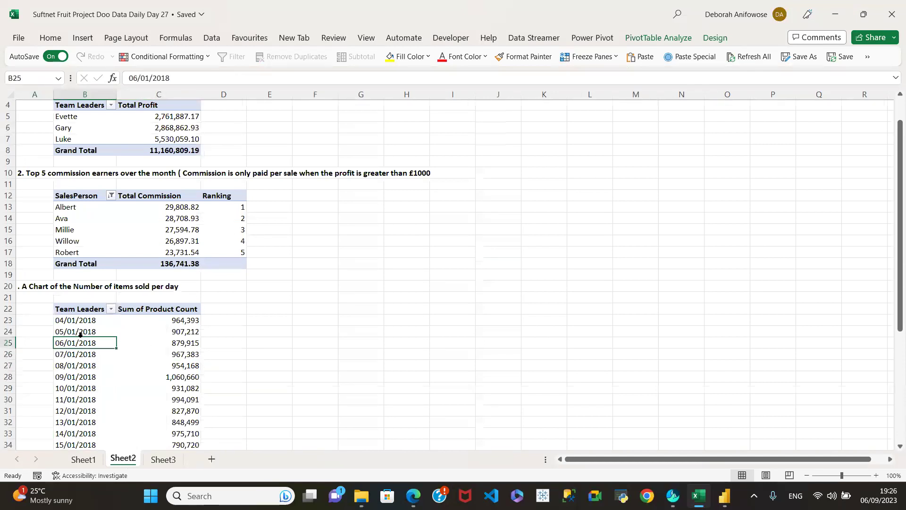
left_click(80, 356)
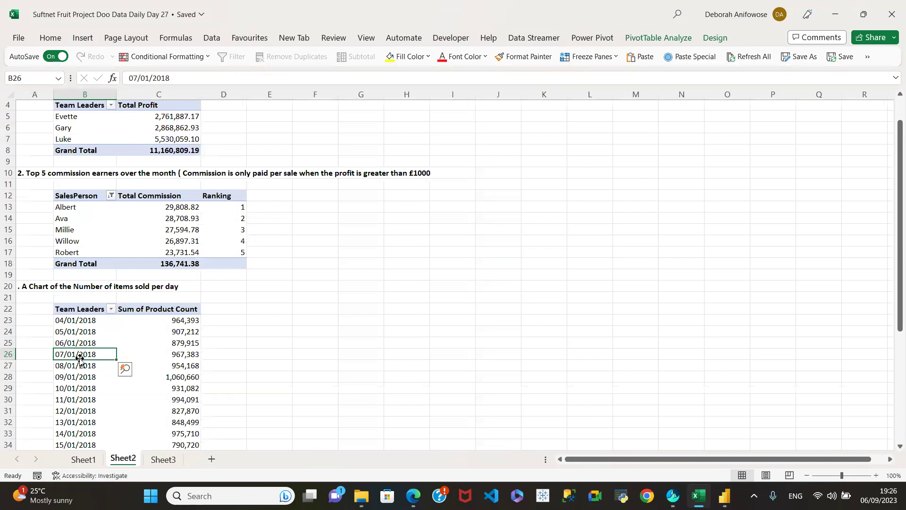
left_click(81, 344)
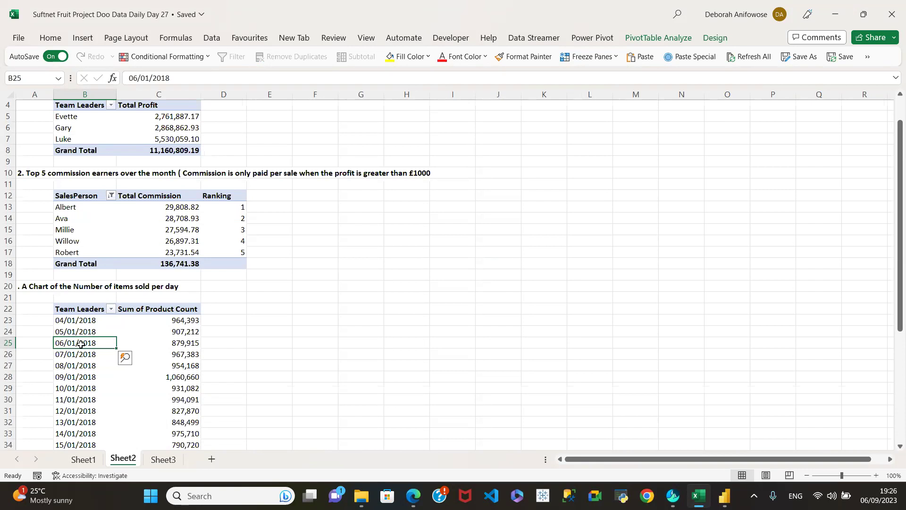
right_click(81, 346)
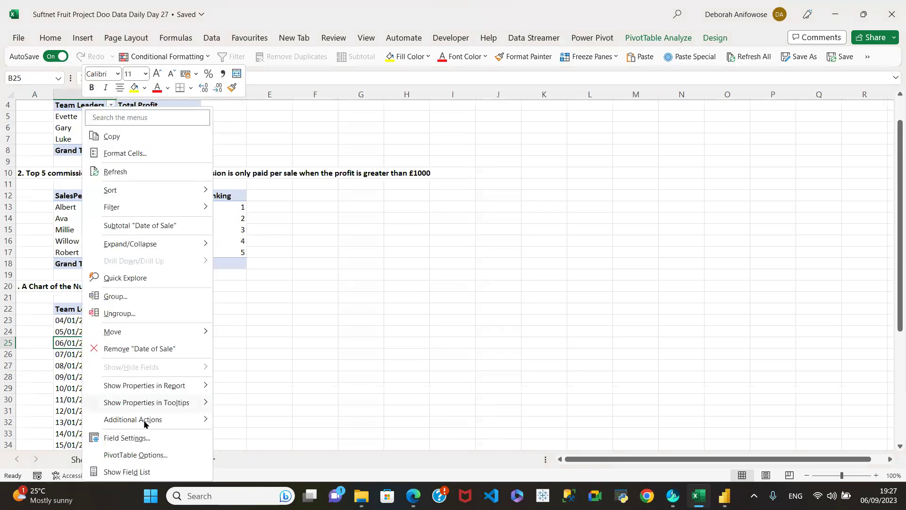
left_click(135, 472)
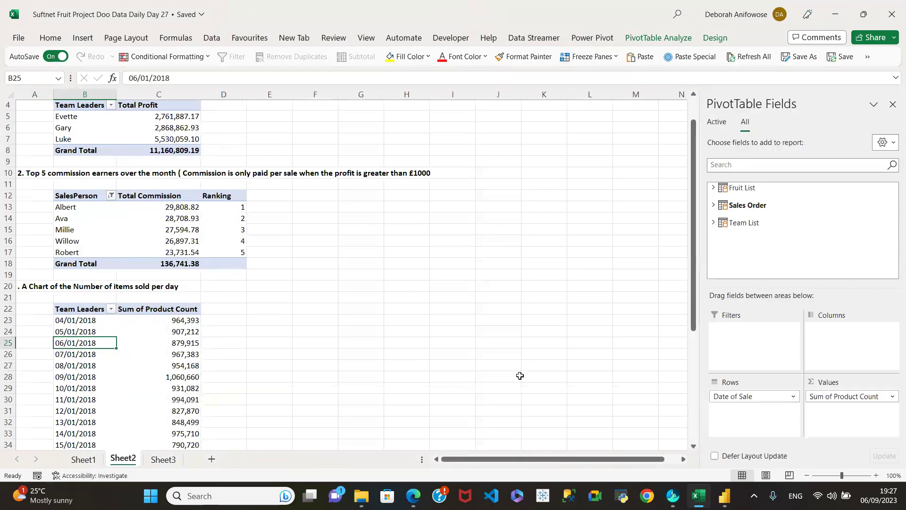
left_click(793, 398)
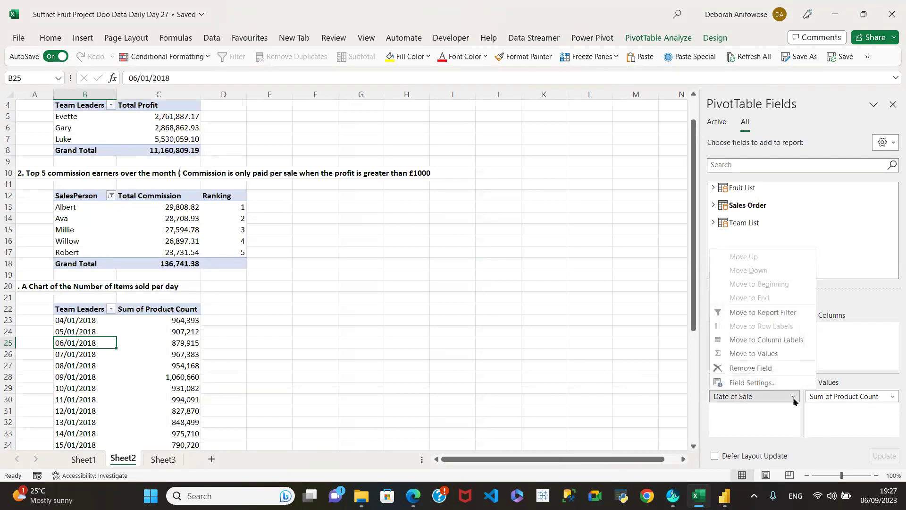
left_click(752, 383)
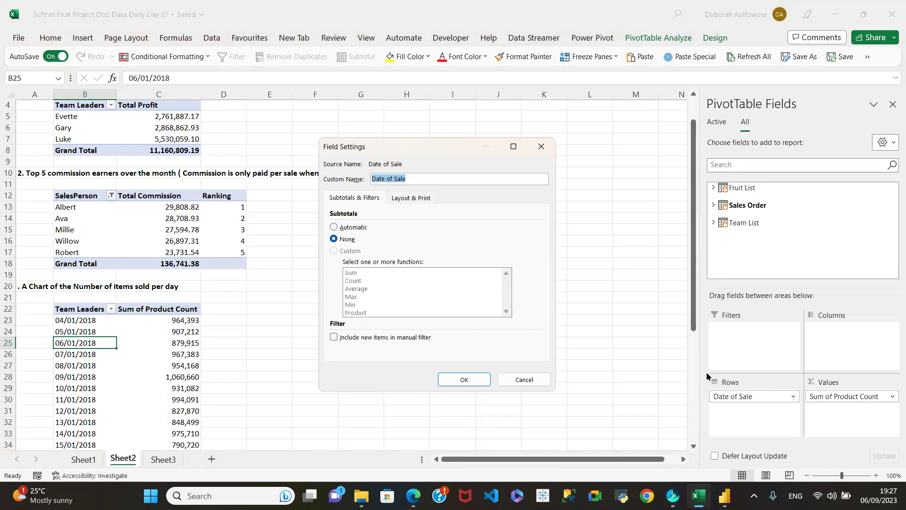
left_click(524, 380)
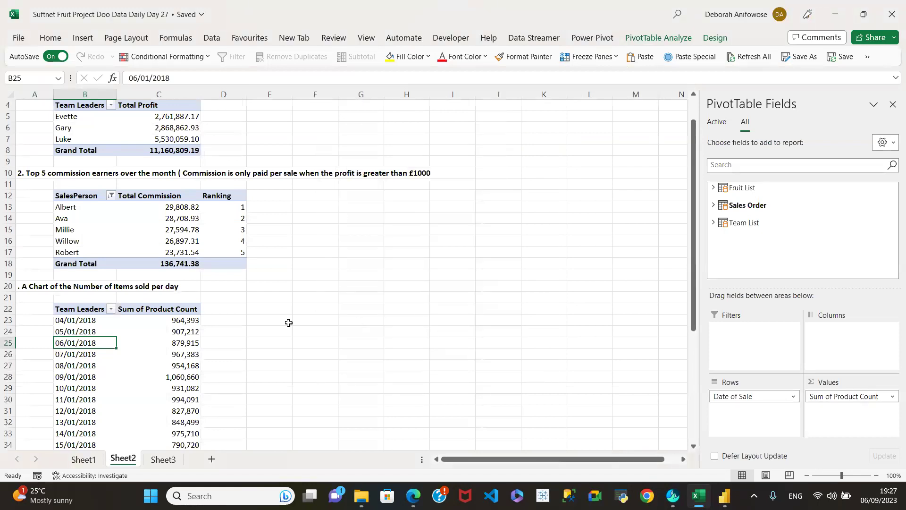
Group the dates in the question 3 PivotTable by Days only, with Months deselected
left_click(88, 323)
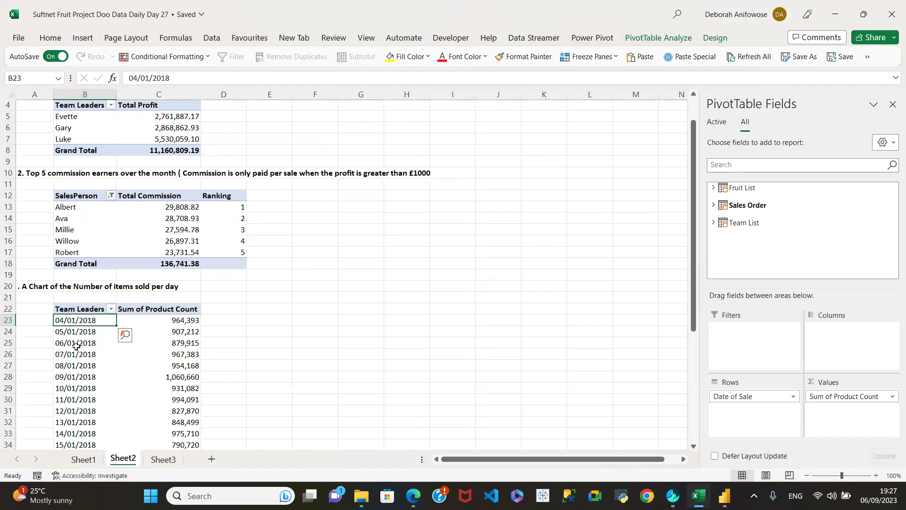
left_click(76, 344)
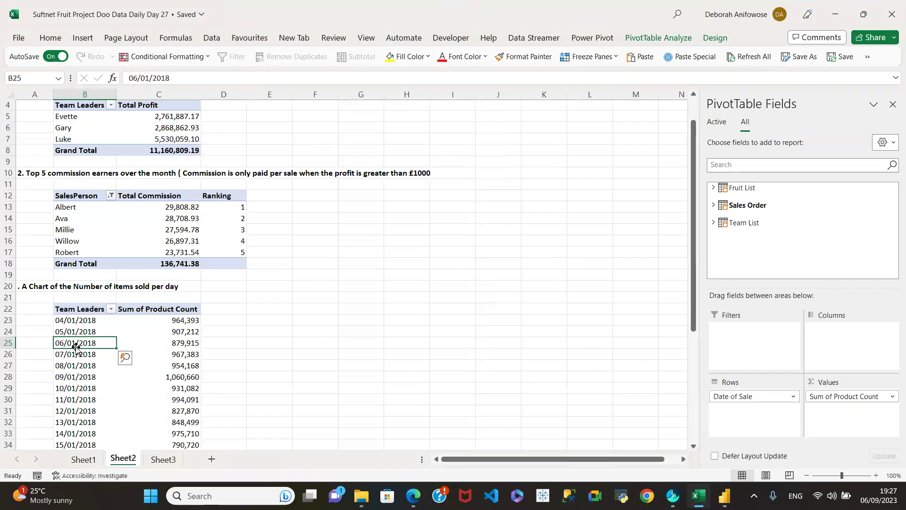
left_click(79, 326)
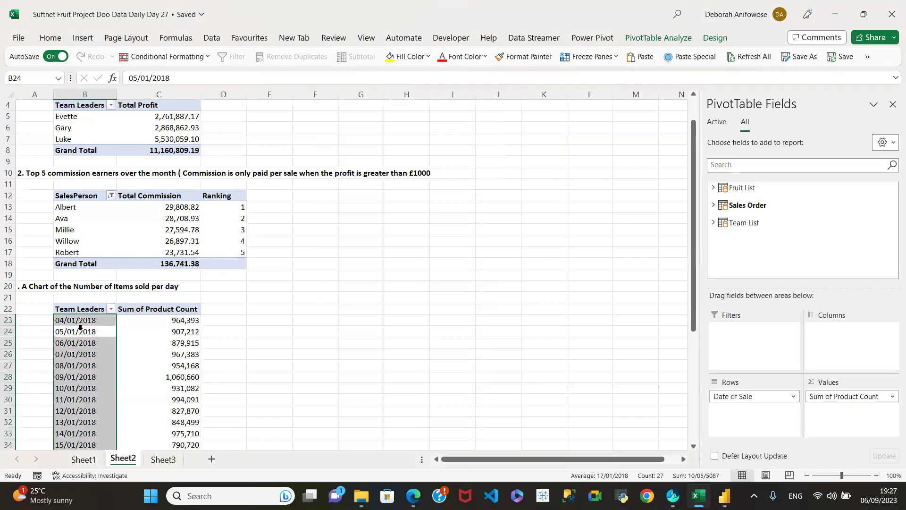
left_click(77, 332)
right_click(77, 333)
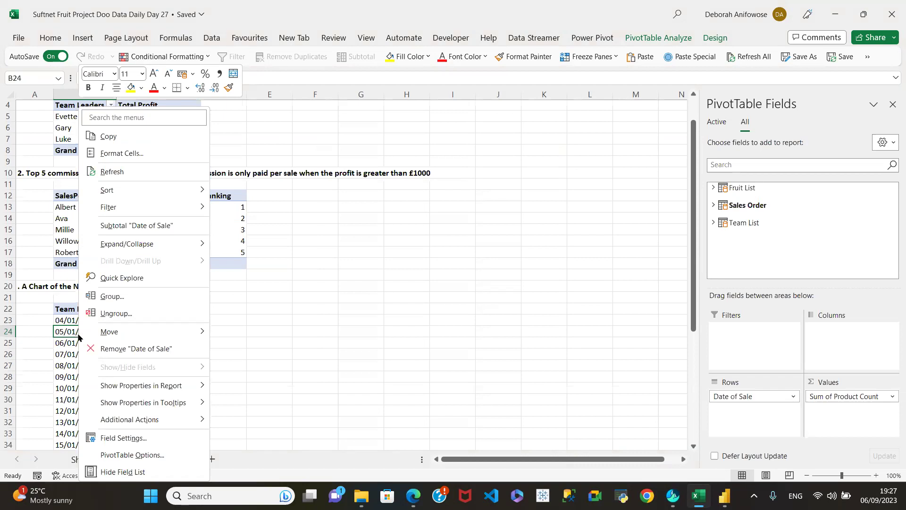
left_click(125, 298)
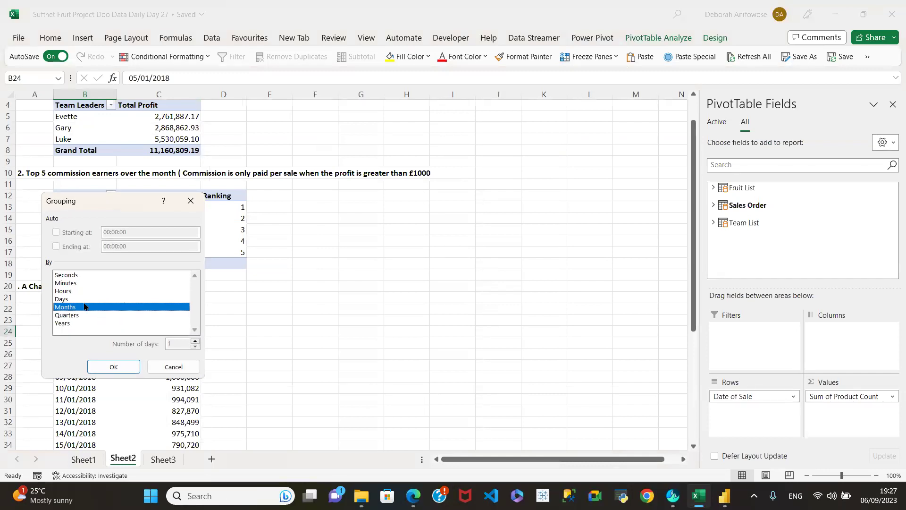
left_click(60, 300)
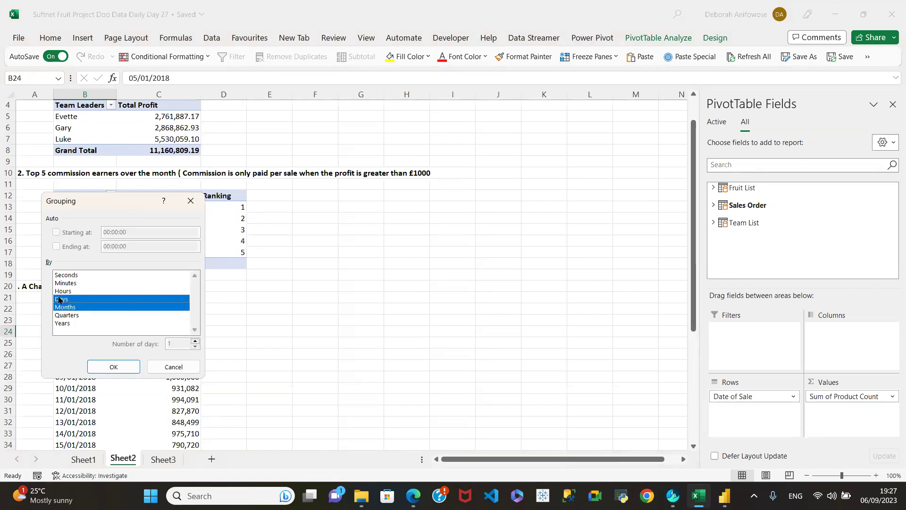
left_click(89, 309)
left_click(133, 366)
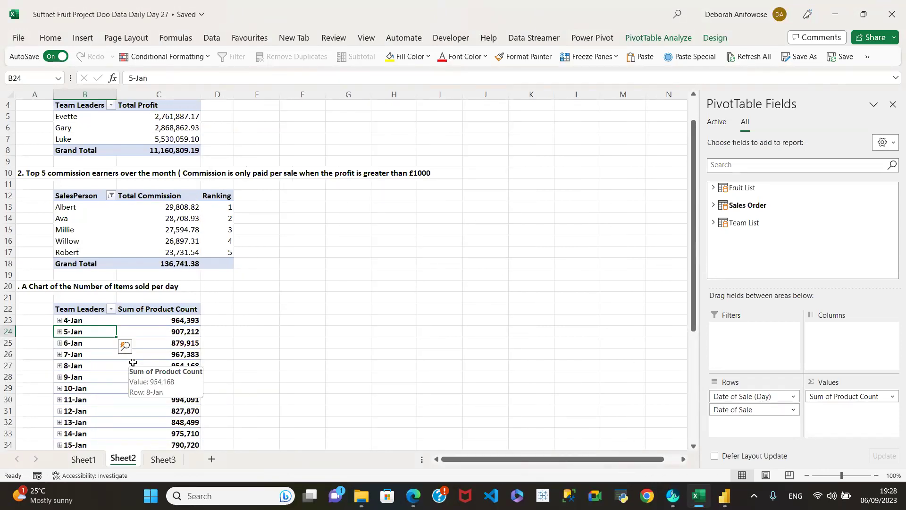
Check the date axis of the line PivotChart on Sheet3 with the field list closed
left_click(166, 463)
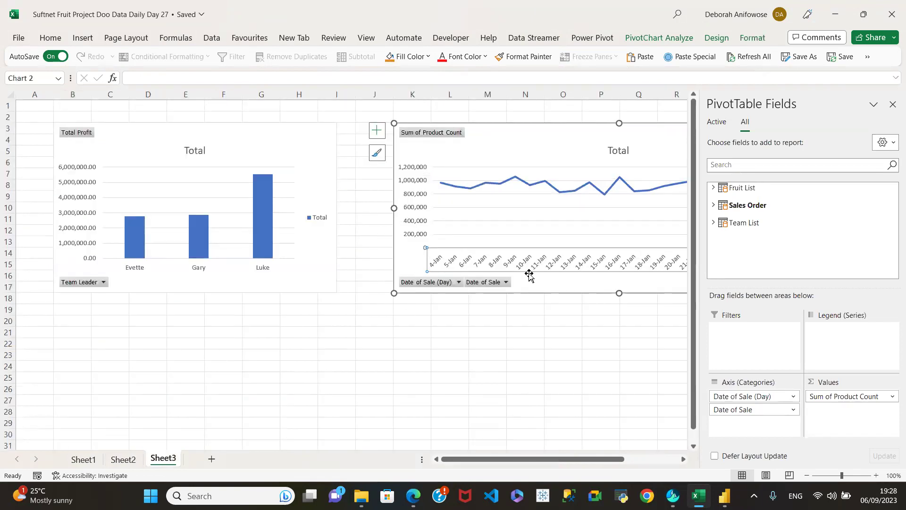
left_click(892, 103)
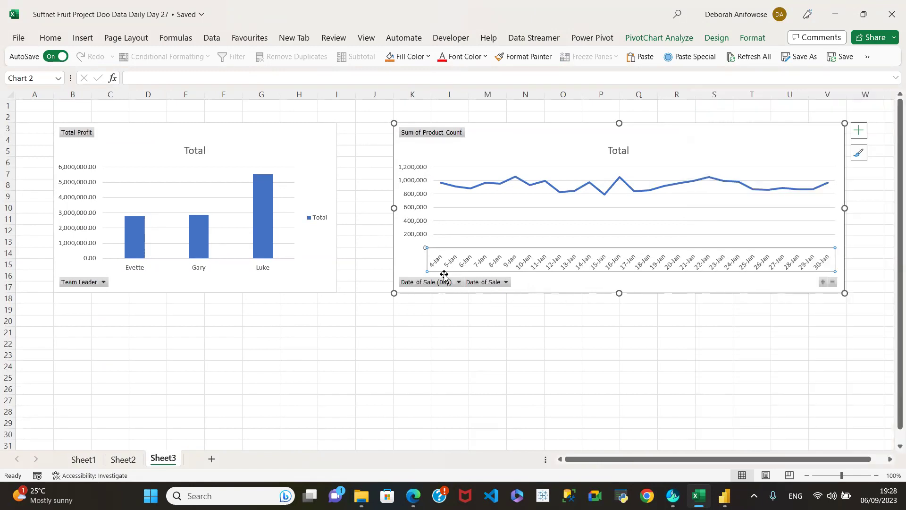
left_click(615, 145)
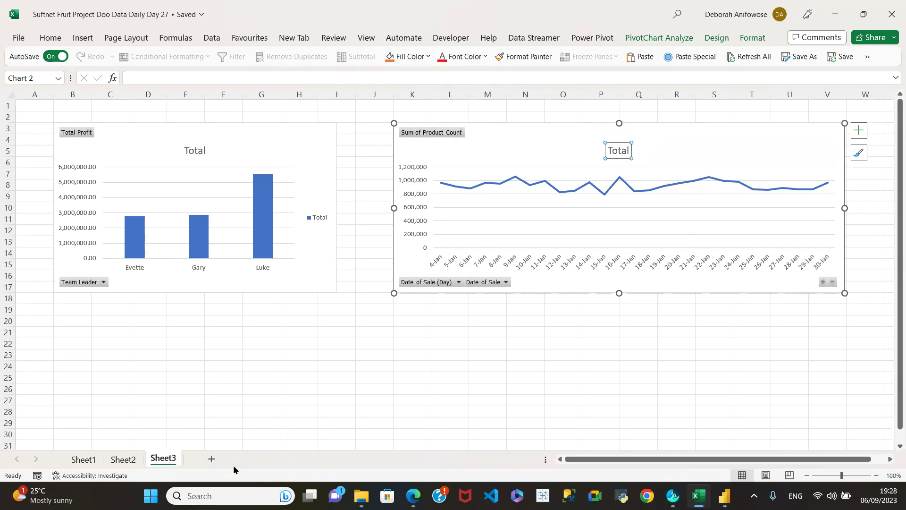
Reapply the Days grouping to the question 3 PivotTable's dates on Sheet2, and ungroup them
left_click(122, 460)
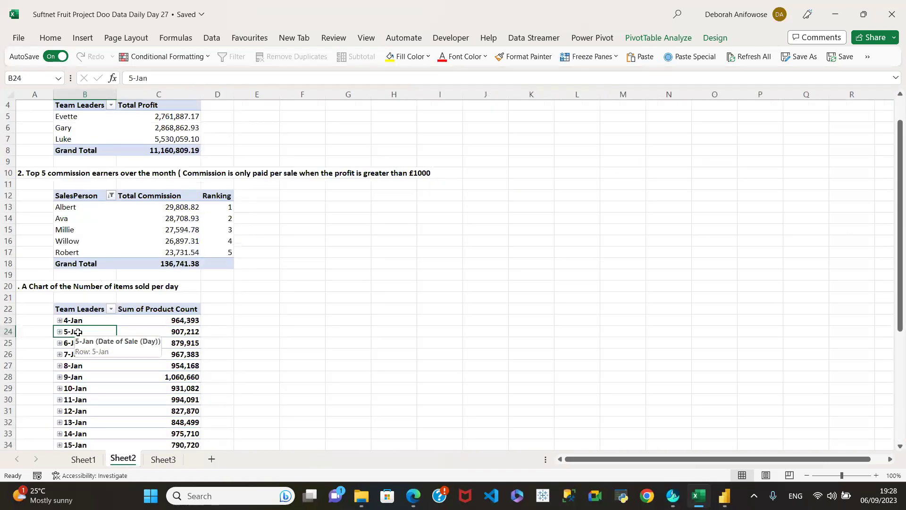
right_click(79, 332)
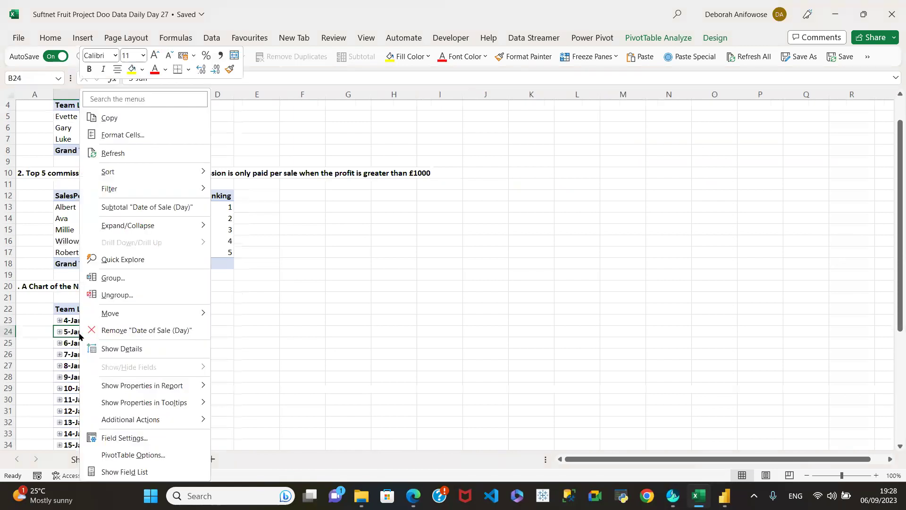
left_click(129, 278)
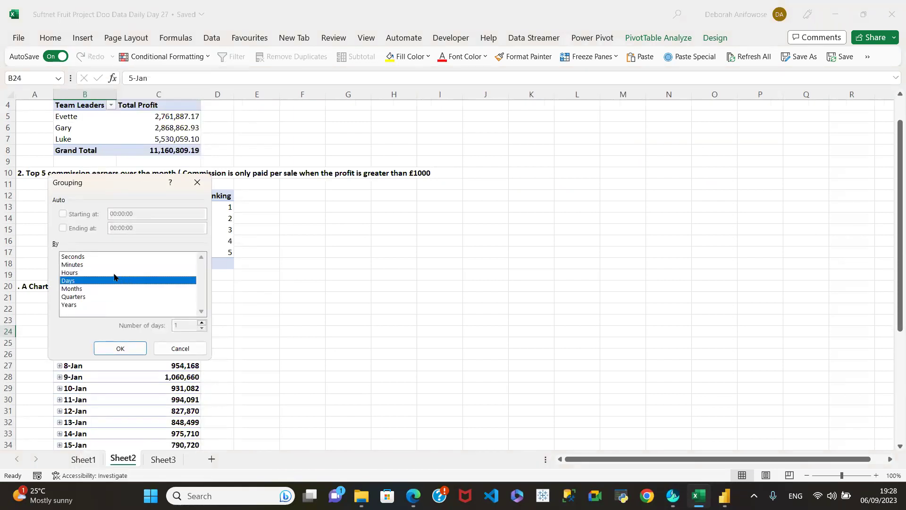
left_click(80, 289)
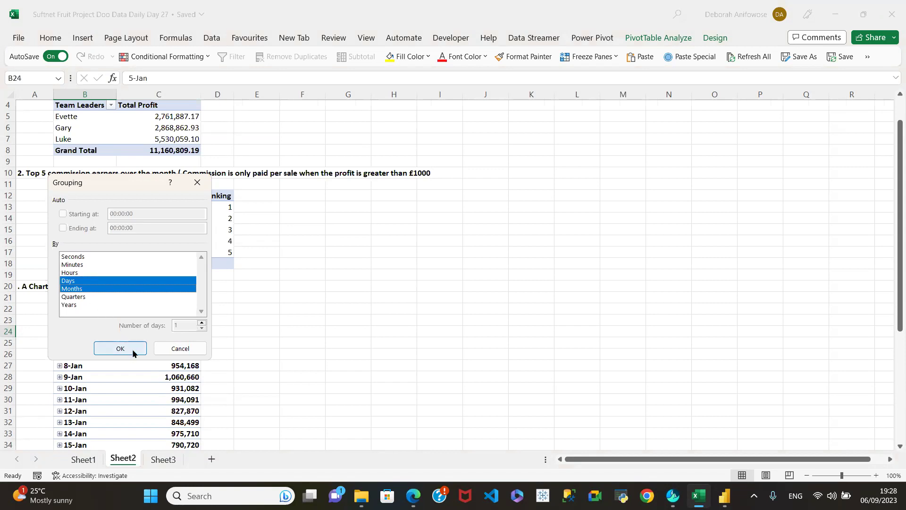
left_click(100, 289)
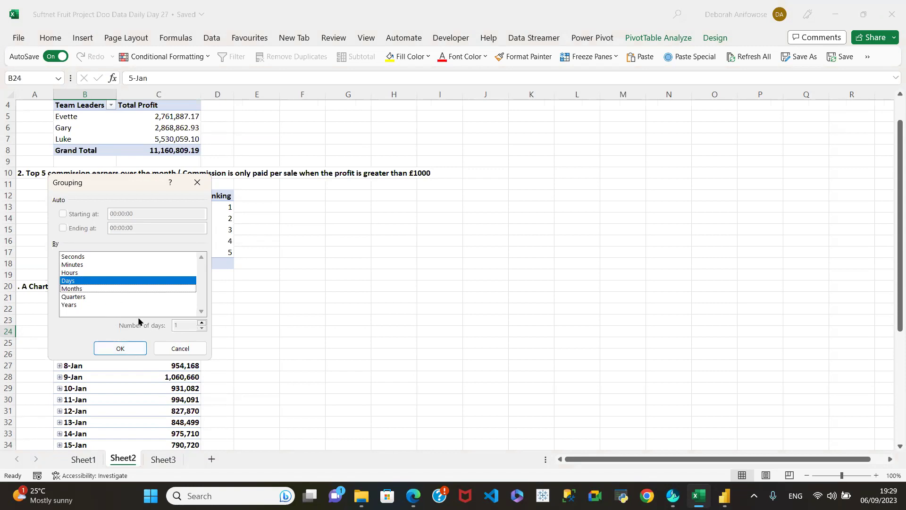
left_click(79, 282)
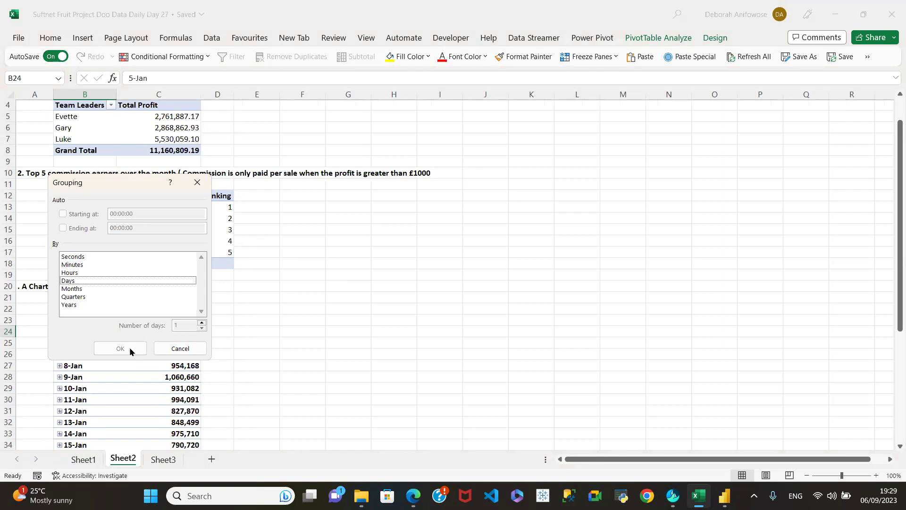
left_click(87, 279)
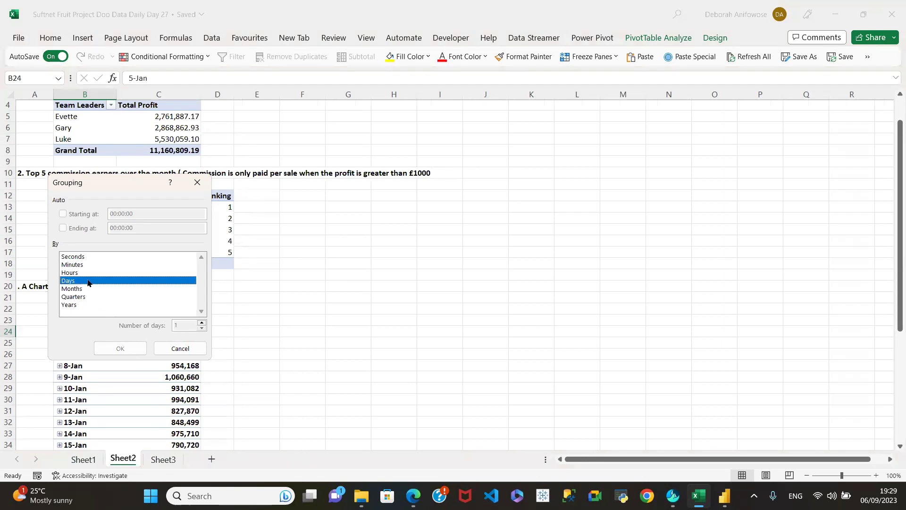
left_click(121, 348)
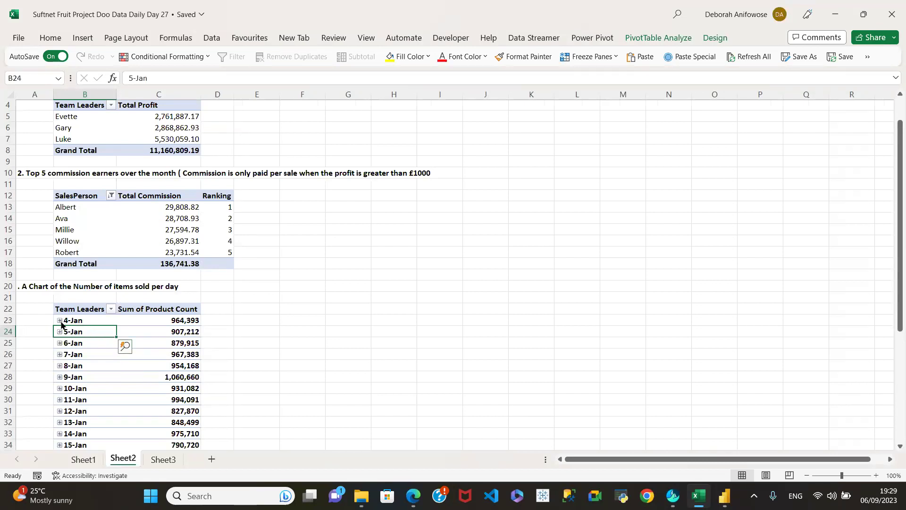
right_click(94, 330)
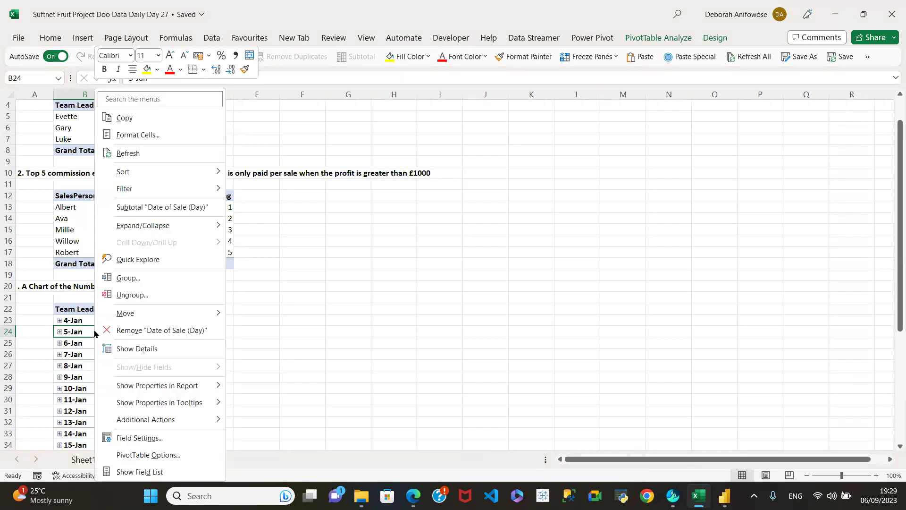
left_click(145, 294)
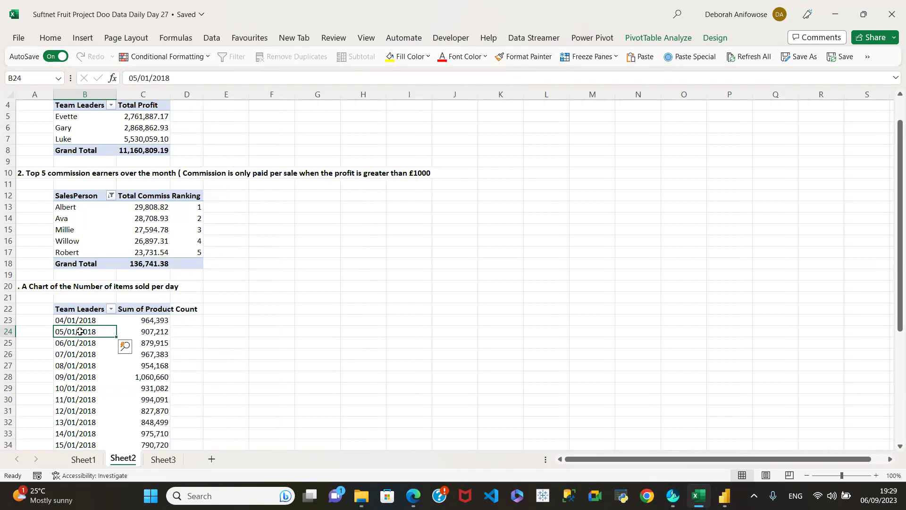
Group the ungrouped Date of Sale rows in the question 3 PivotTable by Days instead of Months
right_click(81, 335)
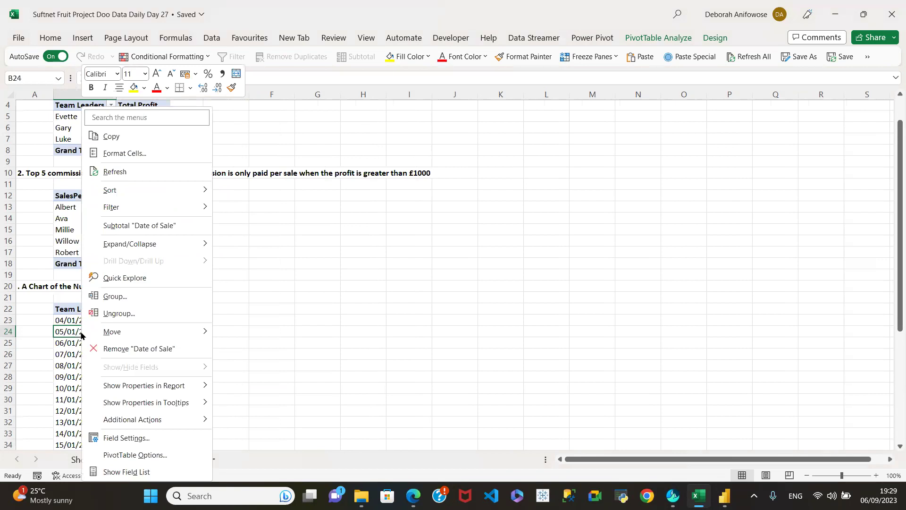
left_click(114, 296)
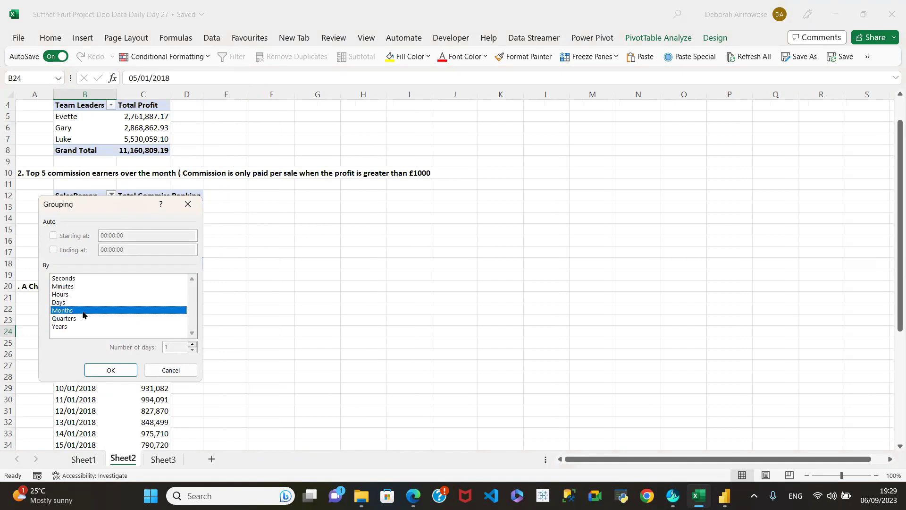
left_click(62, 302)
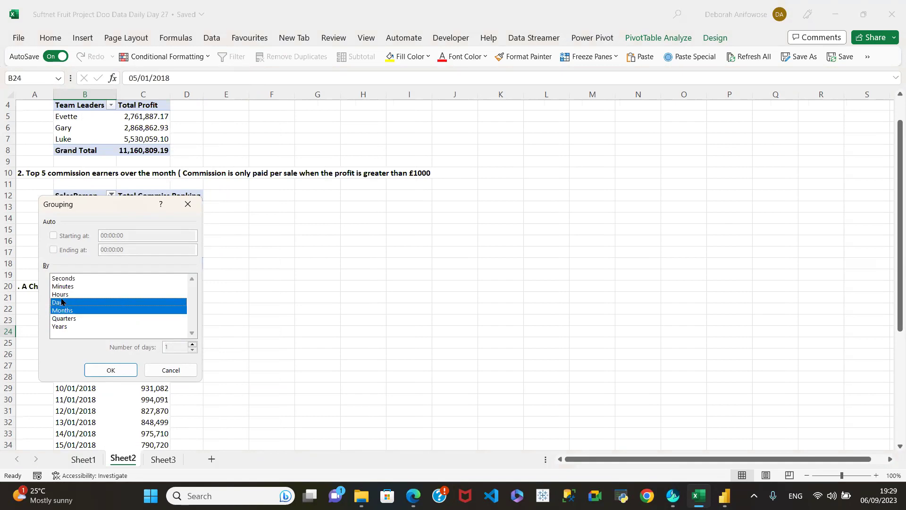
left_click(98, 311)
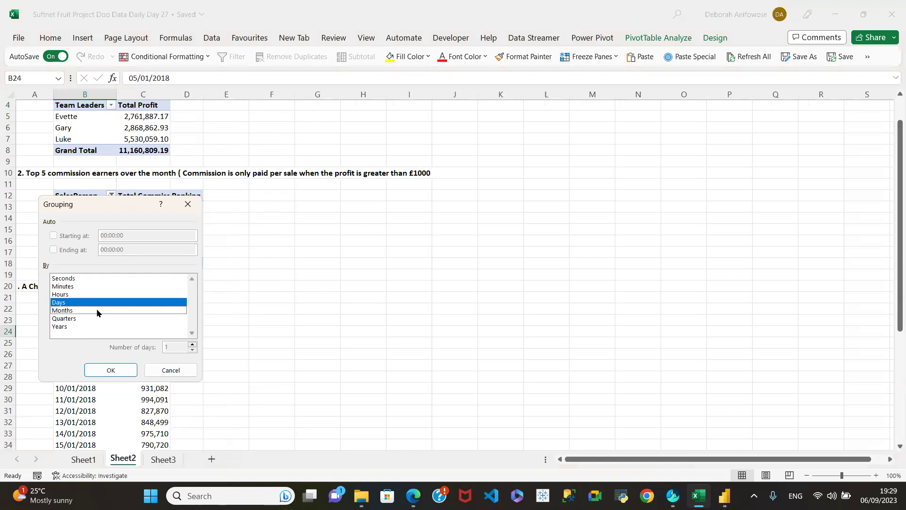
Group the sale dates in the items-sold-per-day pivot table by days
left_click(105, 368)
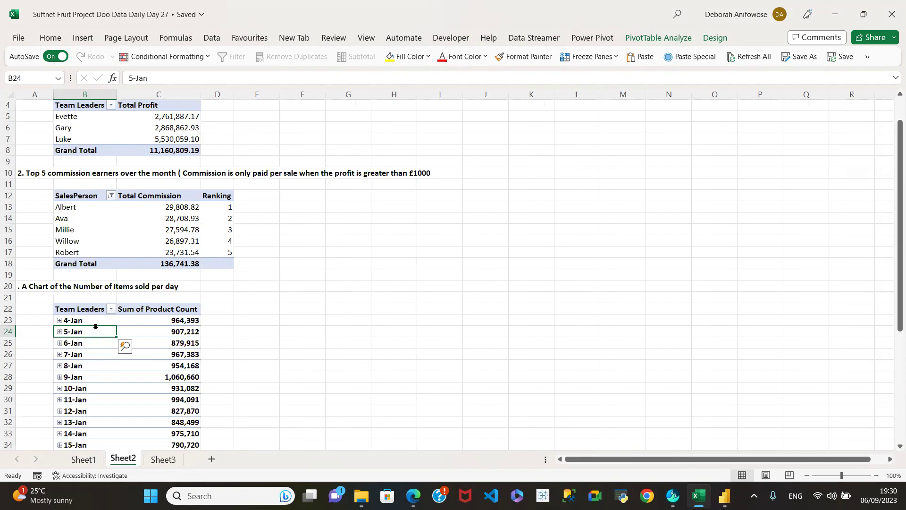
left_click(91, 320)
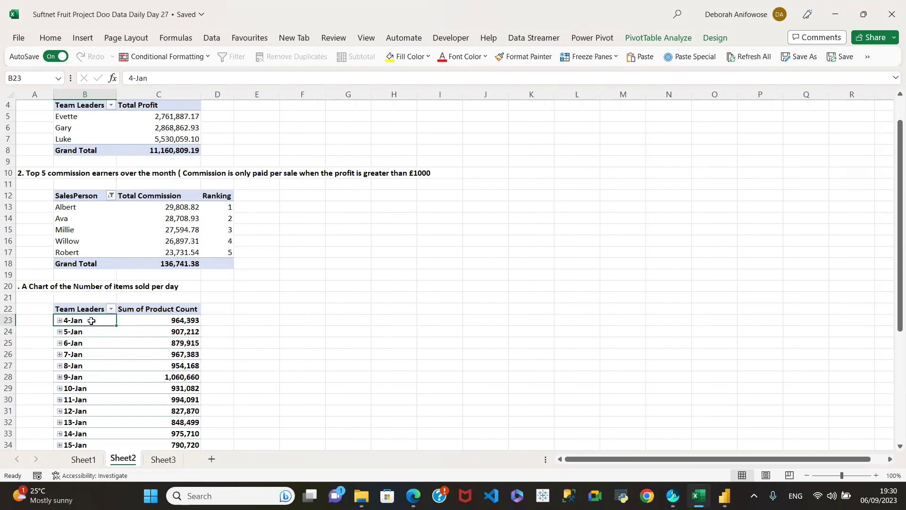
key("ctrl+shift+Down")
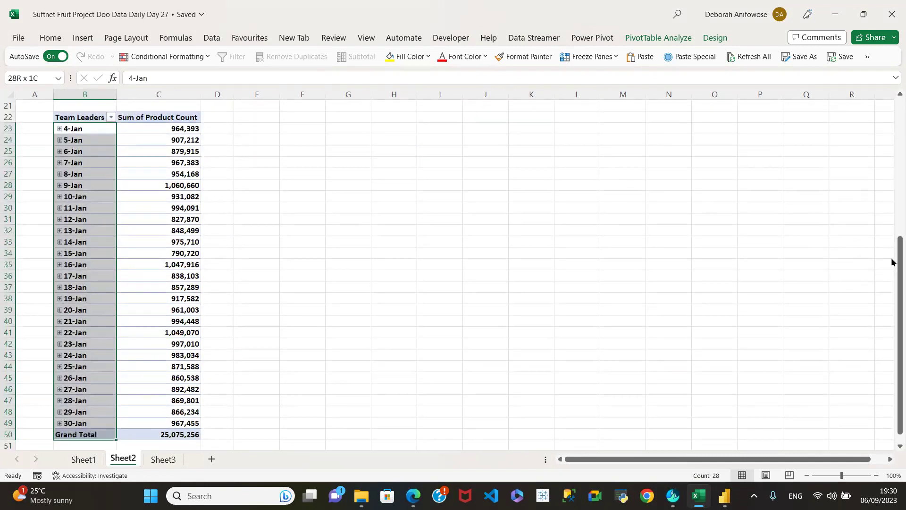
left_click_drag(892, 269, 892, 50)
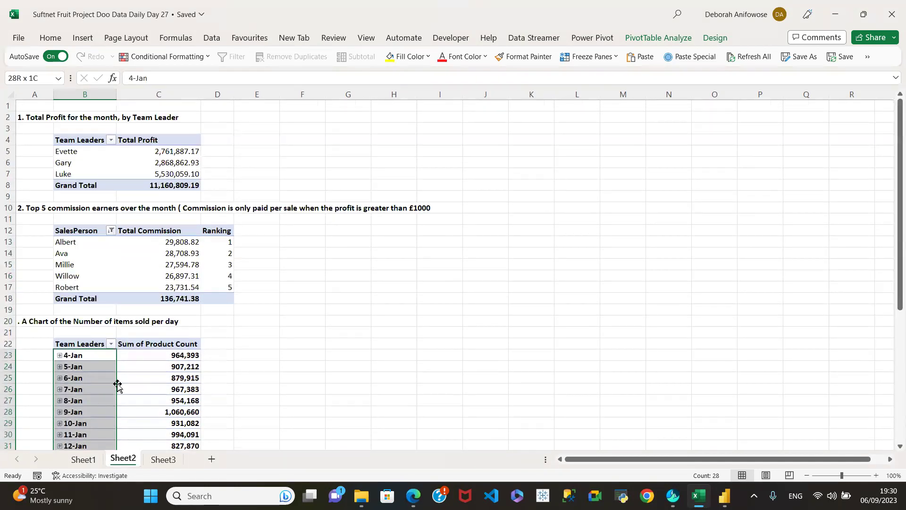
left_click(66, 386)
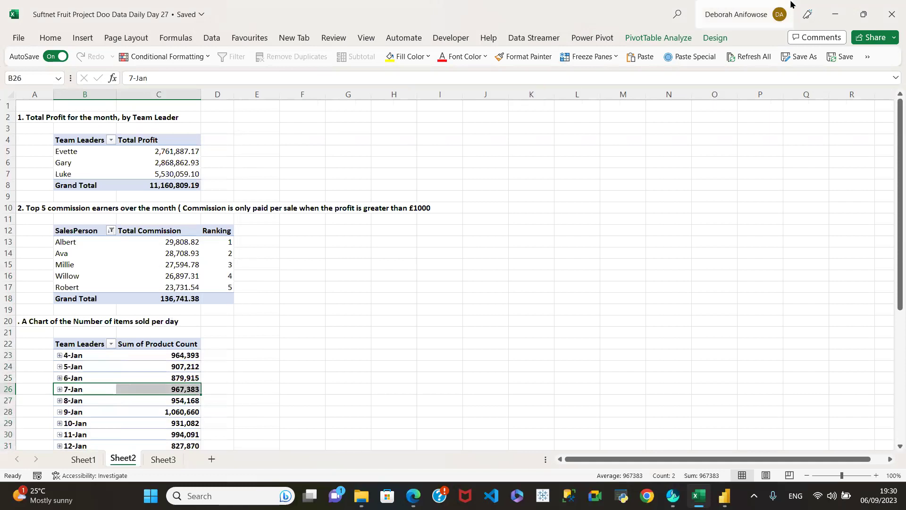
left_click(719, 39)
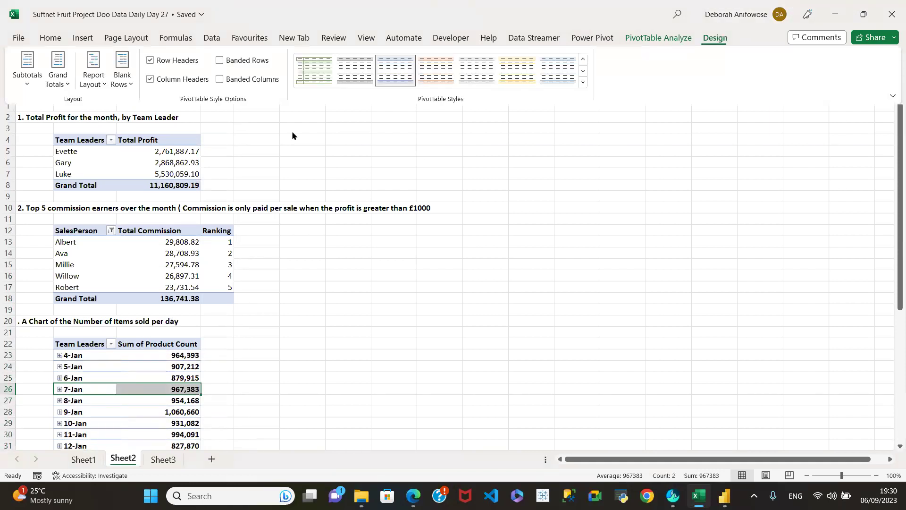
left_click(25, 86)
left_click(55, 84)
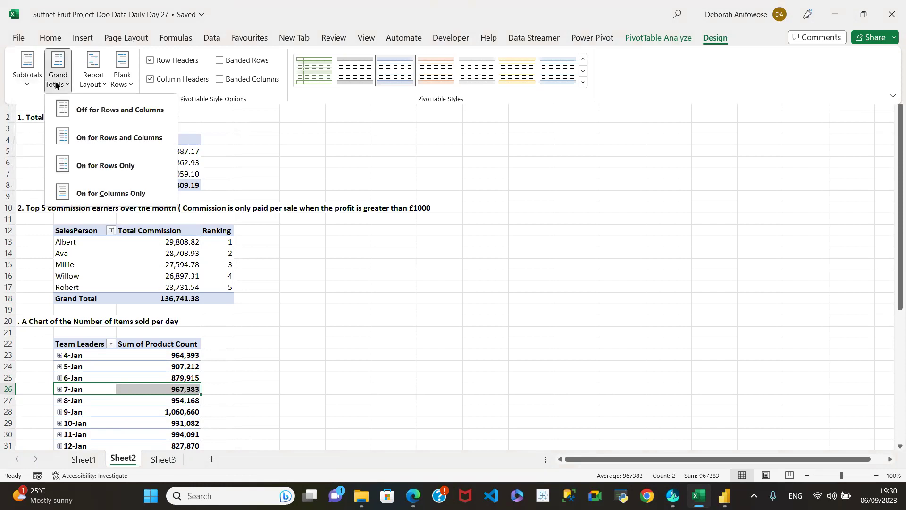
left_click(103, 78)
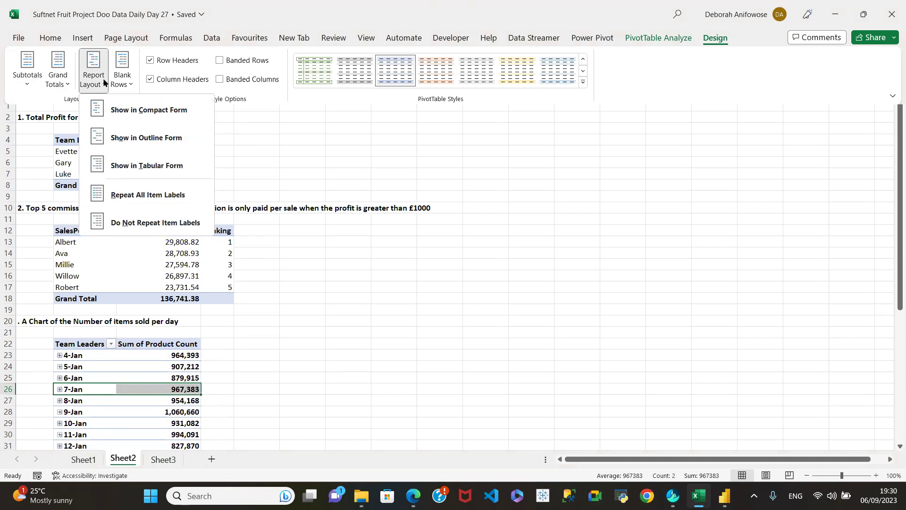
left_click(656, 41)
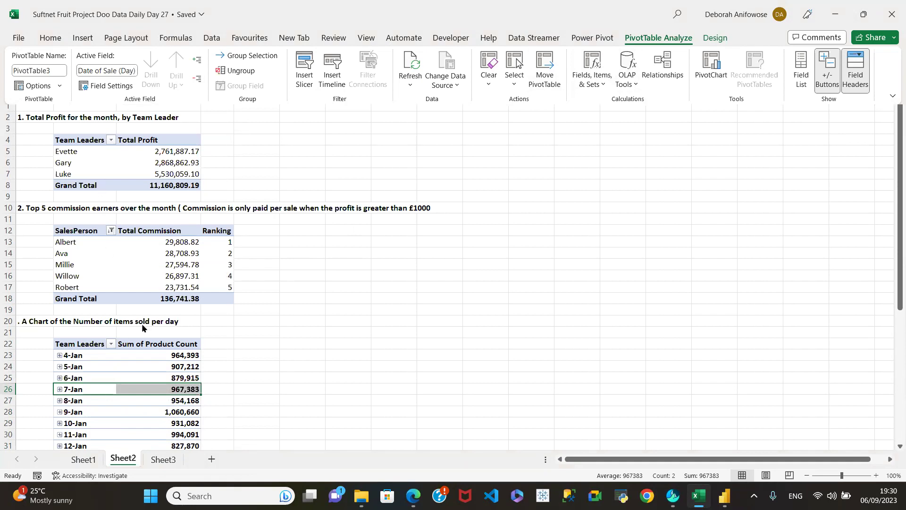
left_click(92, 357)
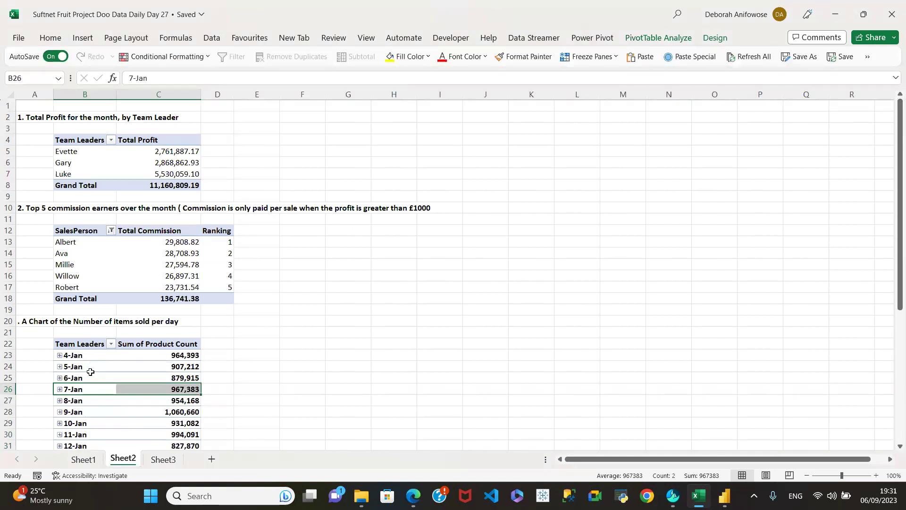
left_click(89, 367)
Hide all field buttons on the daily product count line chart on Sheet3
left_click(163, 459)
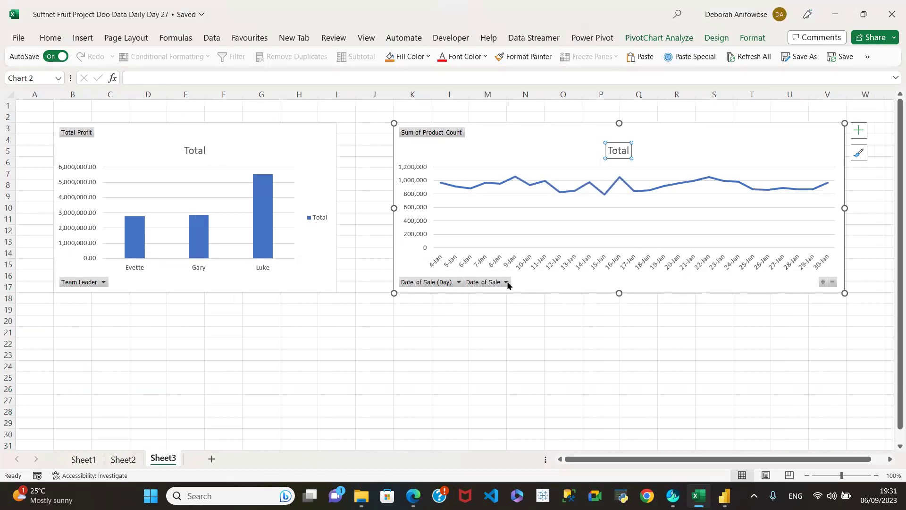
left_click(452, 135)
right_click(452, 135)
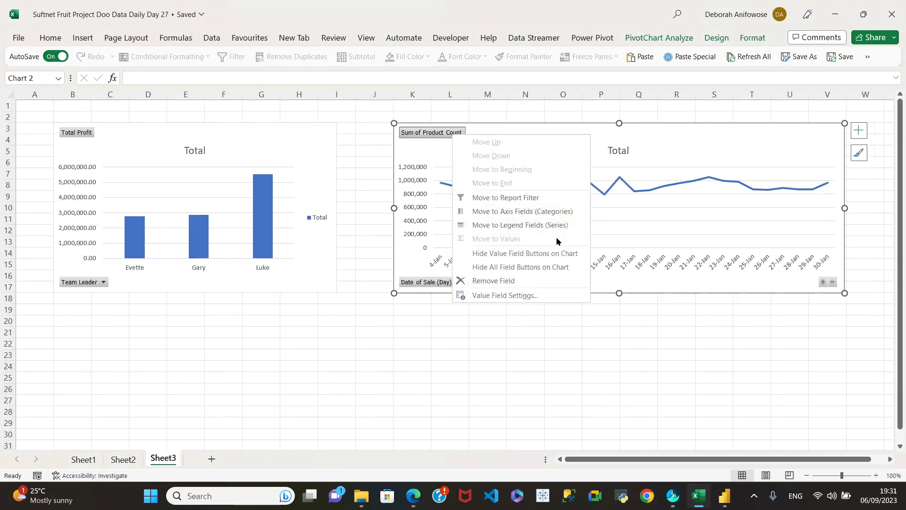
left_click(542, 267)
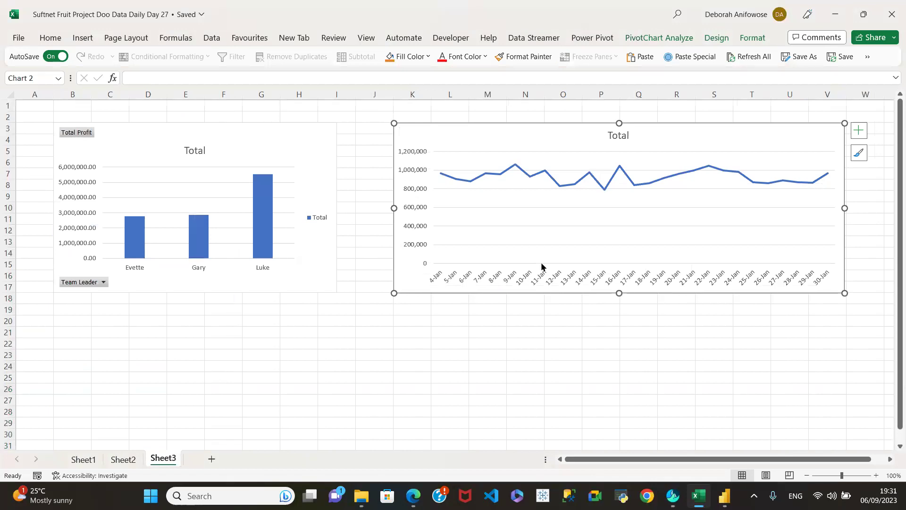
Change the line chart's title to "Daily Product Counts"
left_click(626, 139)
left_click(628, 135)
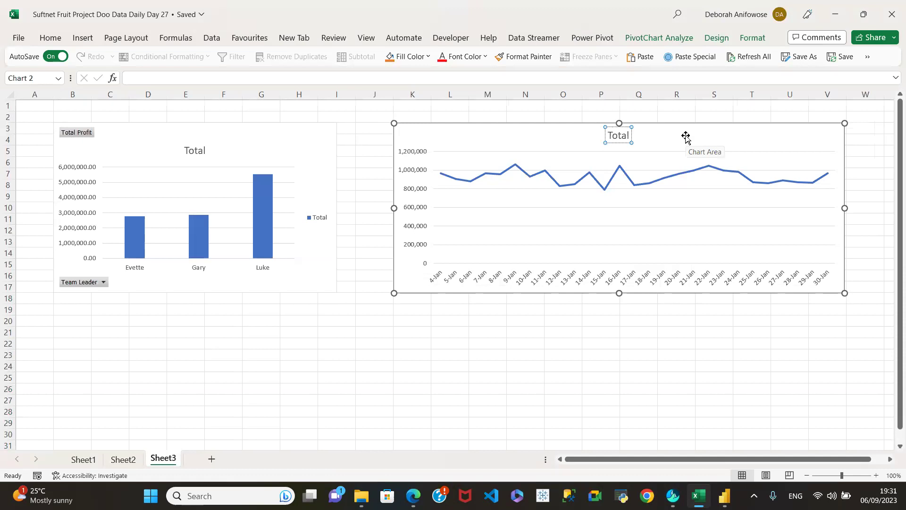
key("BackSpace")
key("BackSpace")
key("BackSpace")
key("BackSpace")
key("BackSpace")
type("Product Count")
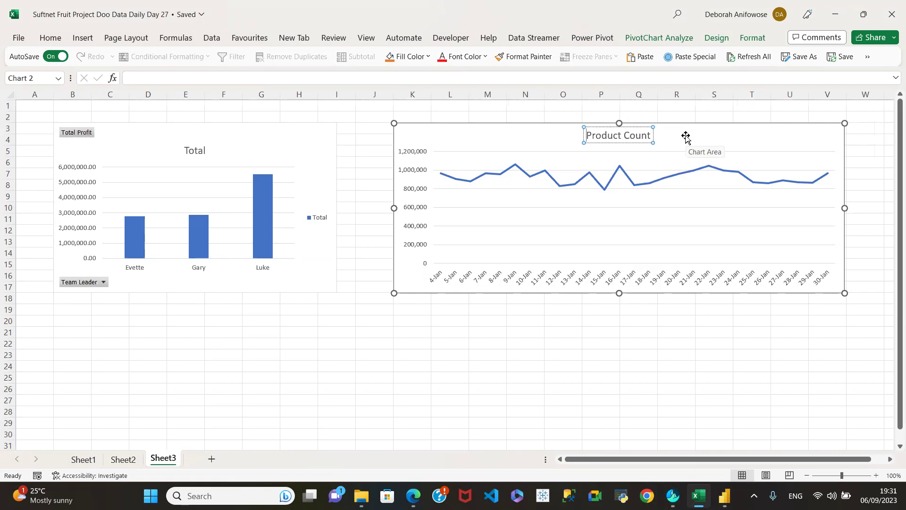
type("Daily")
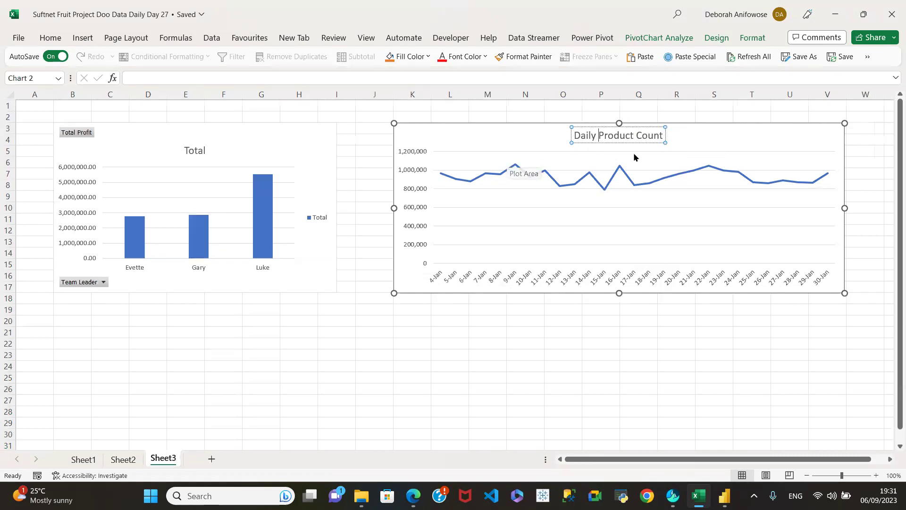
left_click(661, 136)
type("s")
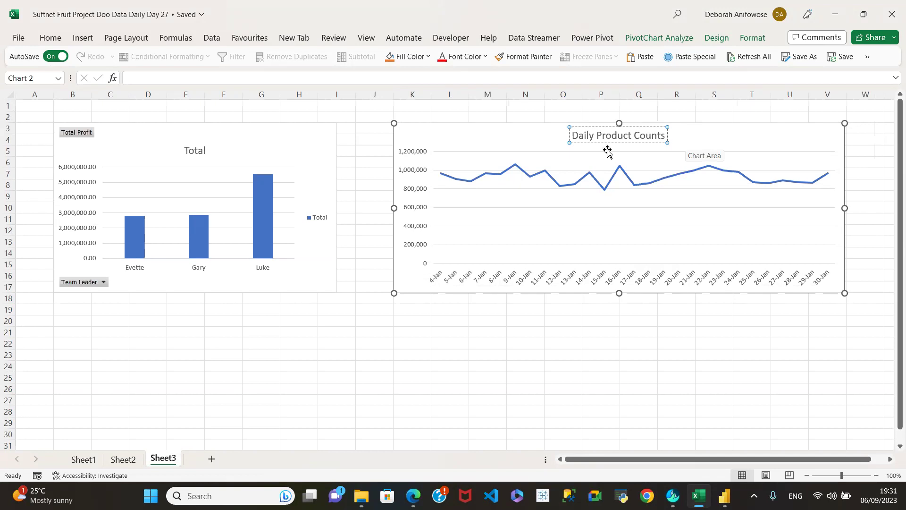
left_click(536, 140)
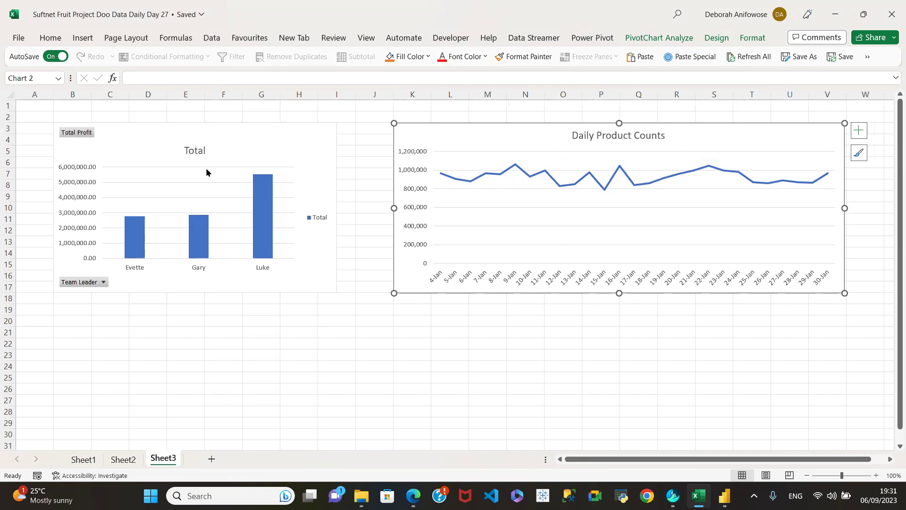
Hide all field buttons on the team leader profit column chart
right_click(84, 131)
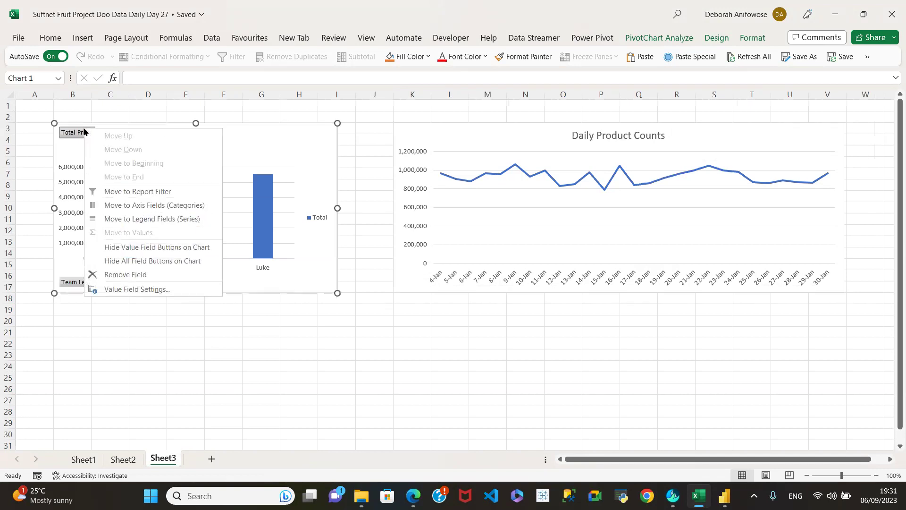
key("Escape")
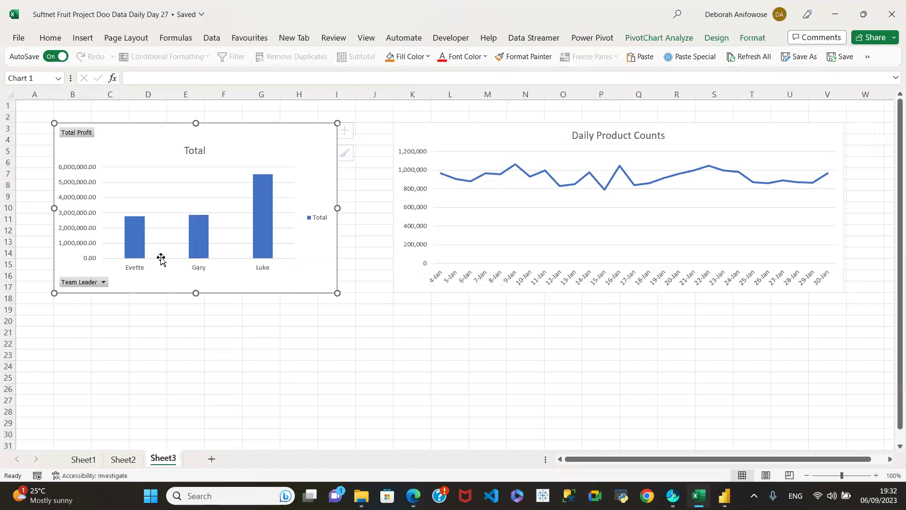
Title the column chart "Total Profit by Team Leaders" and delete its legend
left_click(197, 137)
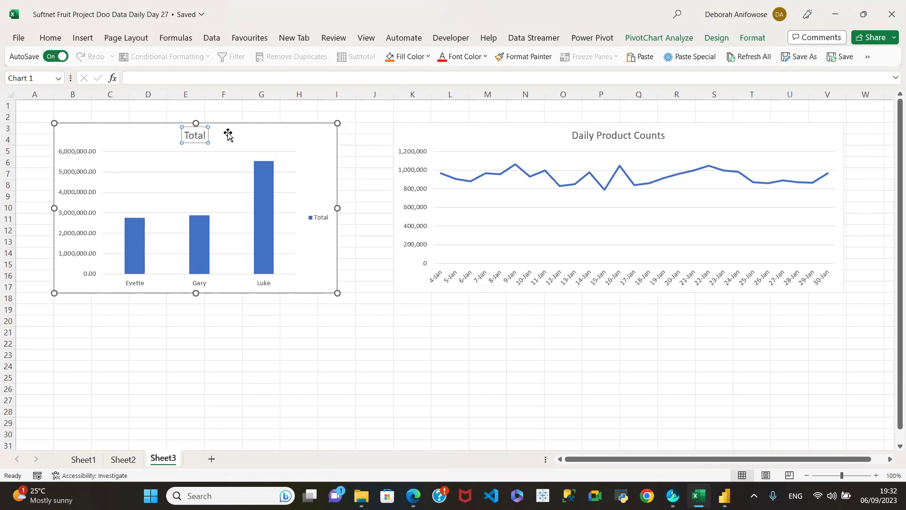
type("Profit by Team Leaders")
left_click(111, 138)
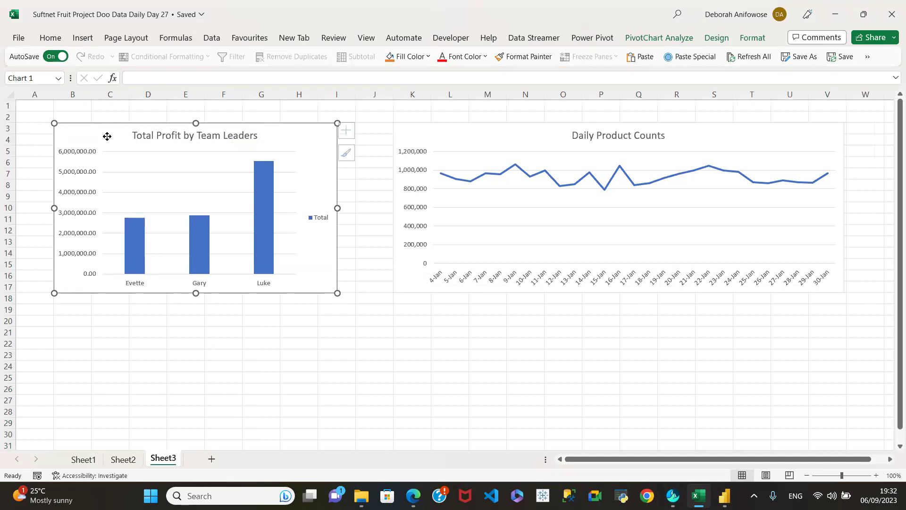
left_click(316, 219)
key("Delete")
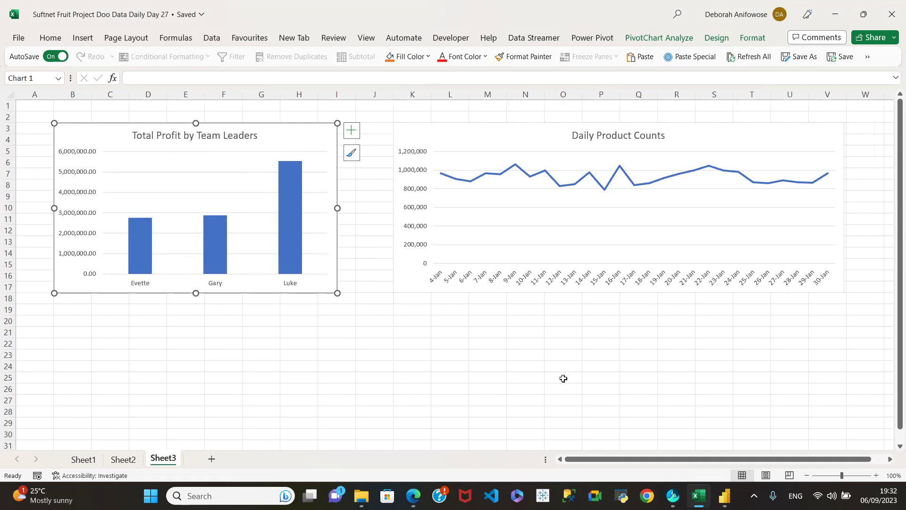
Copy the top 5 commission earners table from Sheet2 to cell B20 of Sheet3 and widen columns C and D to fit
left_click(121, 463)
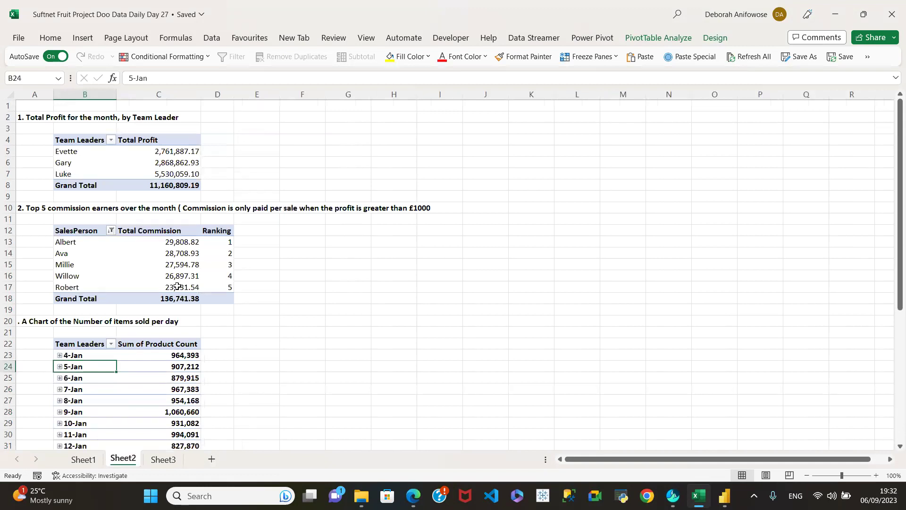
mouse_move(177, 286)
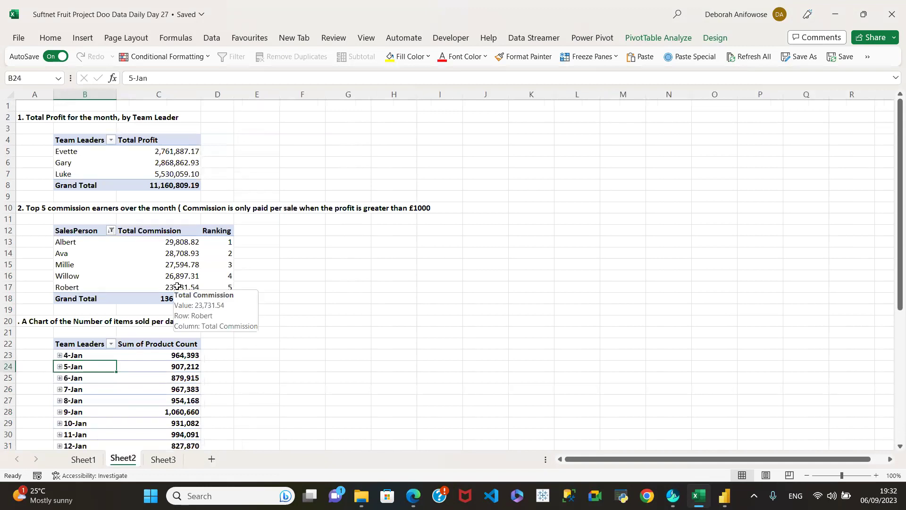
left_click(98, 231)
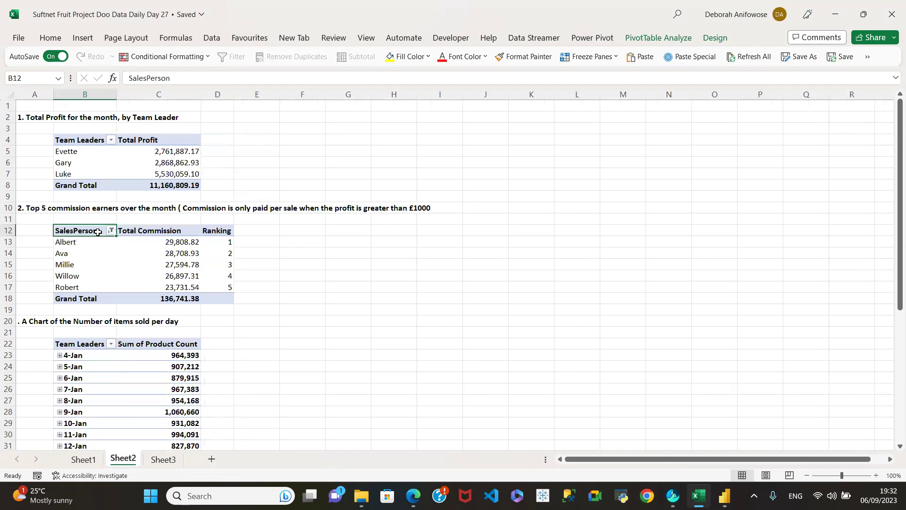
key("ctrl+shift+Right")
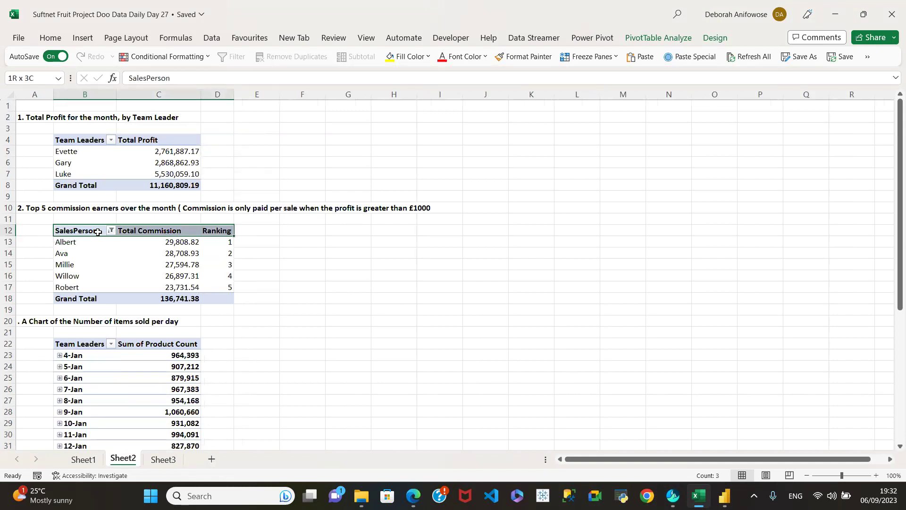
key("ctrl+shift+Down")
key("ctrl+c")
left_click(160, 459)
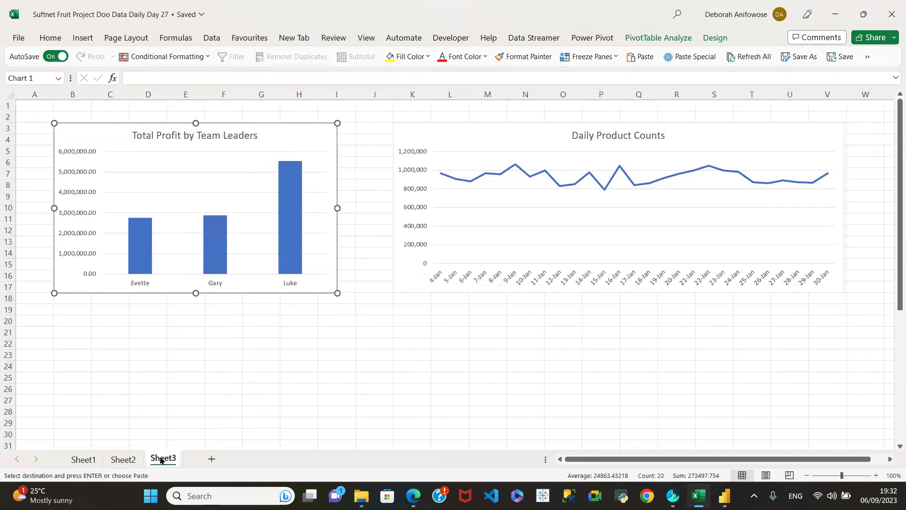
left_click(78, 324)
key("ctrl+v")
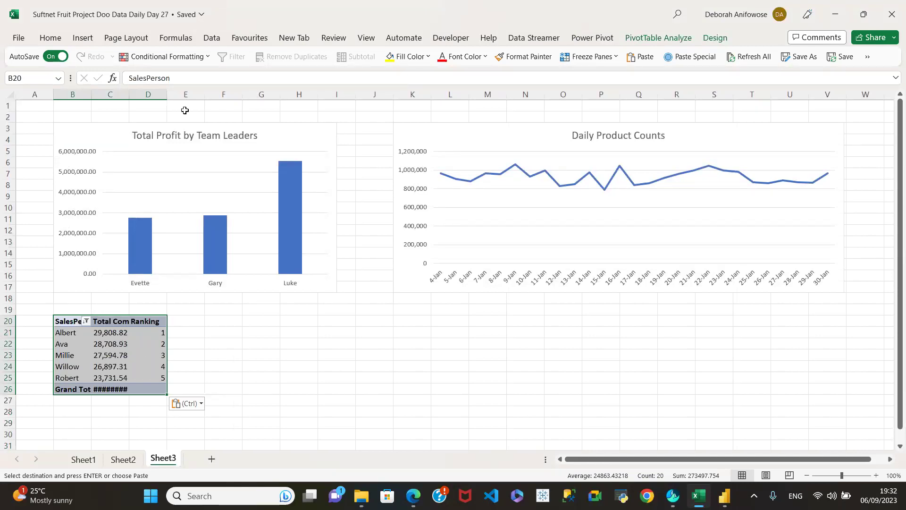
left_click_drag(129, 95, 217, 100)
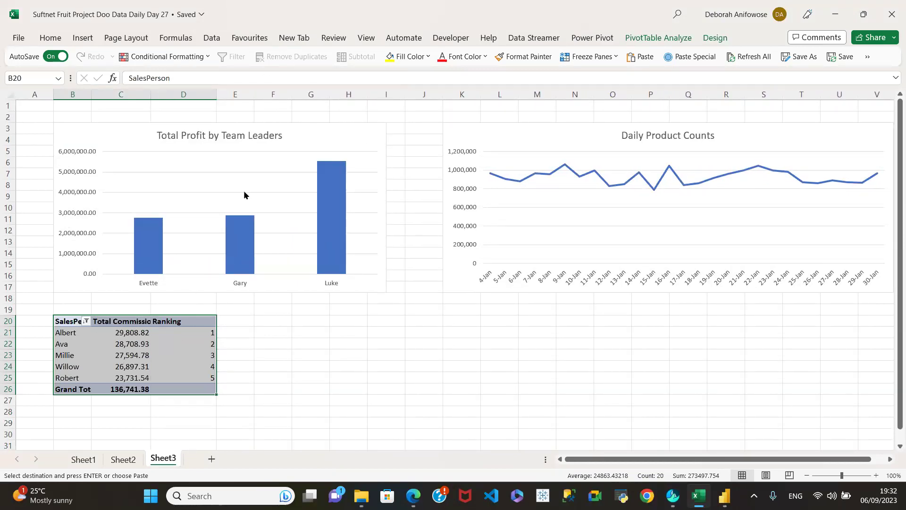
left_click(273, 334)
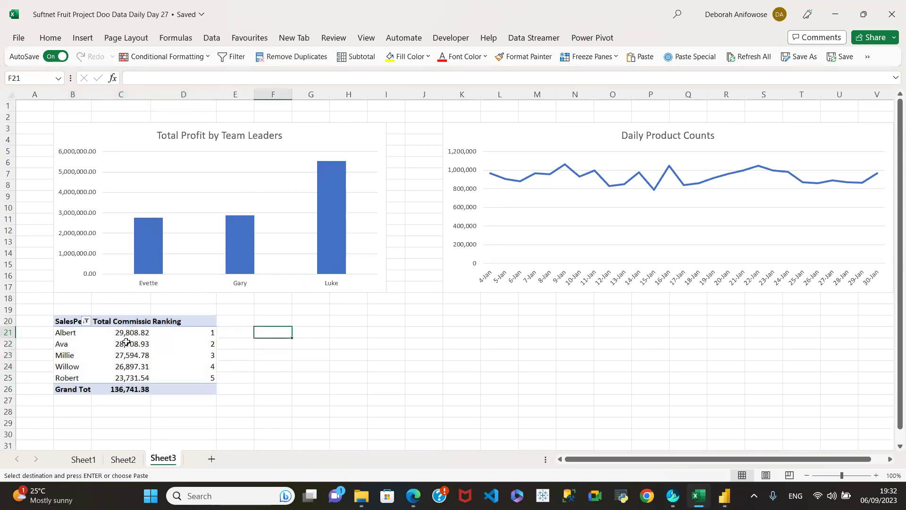
Copy the question 4 text from cell A10 of Sheet1 into cell G12 of Sheet2
left_click(127, 465)
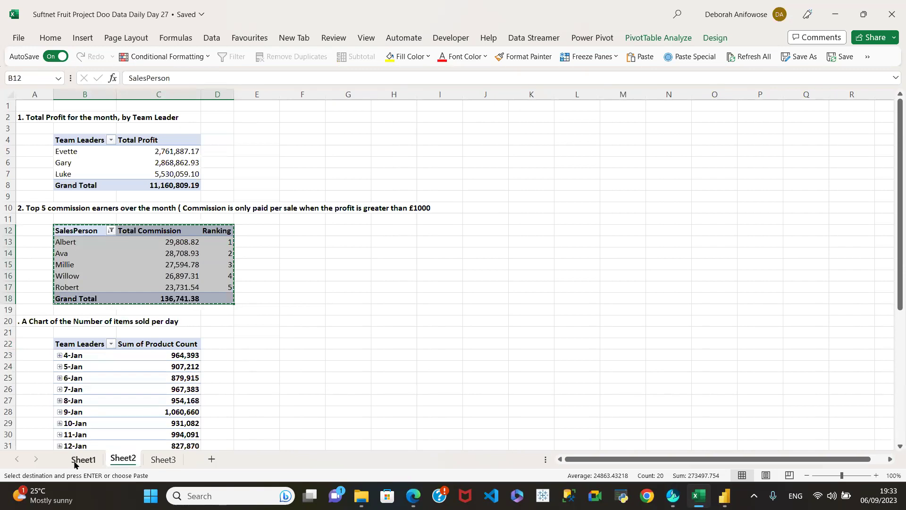
left_click(74, 465)
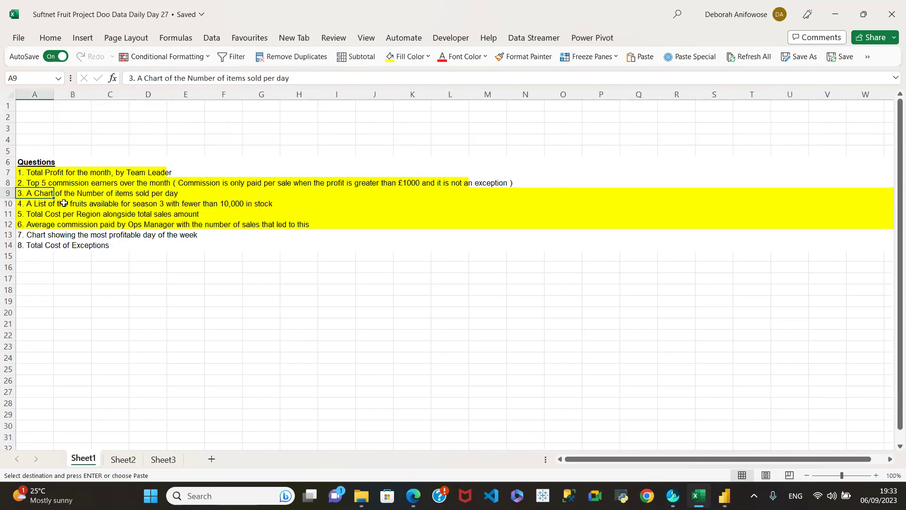
left_click(25, 205)
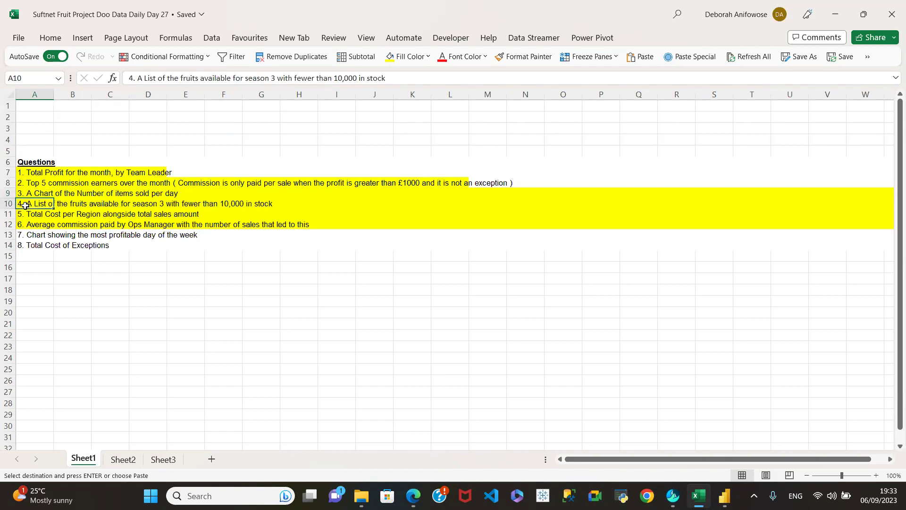
left_click_drag(397, 78, 86, 96)
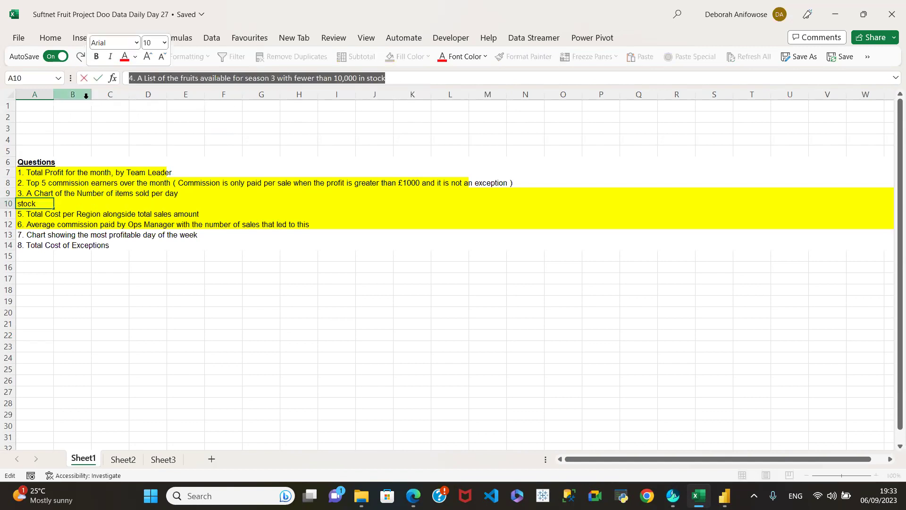
key("ctrl+c")
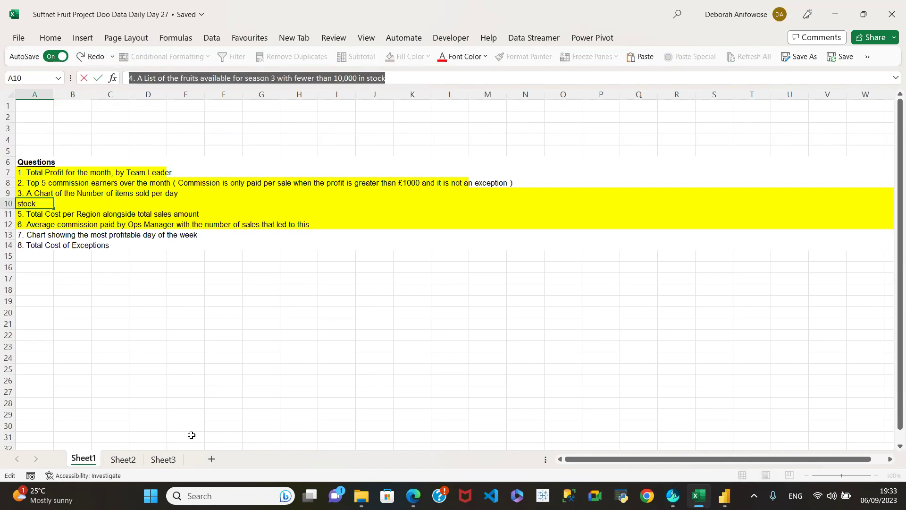
left_click(124, 461)
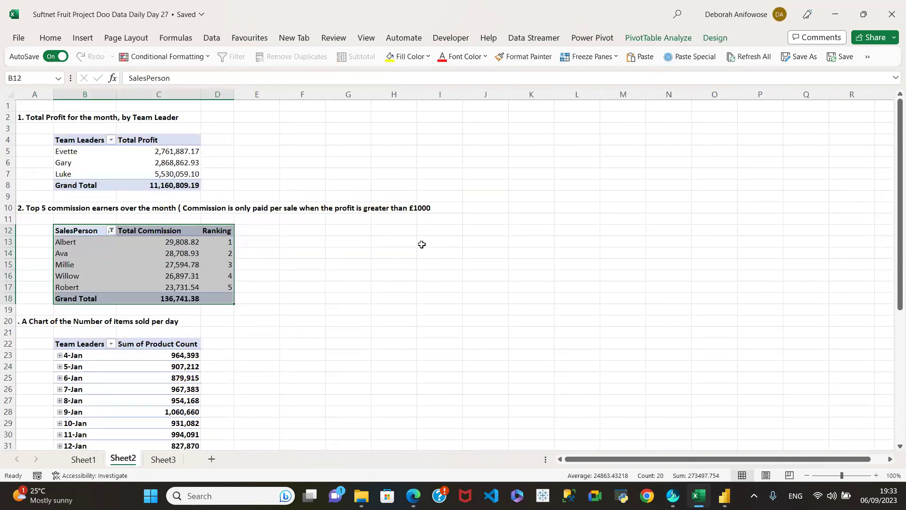
left_click(345, 230)
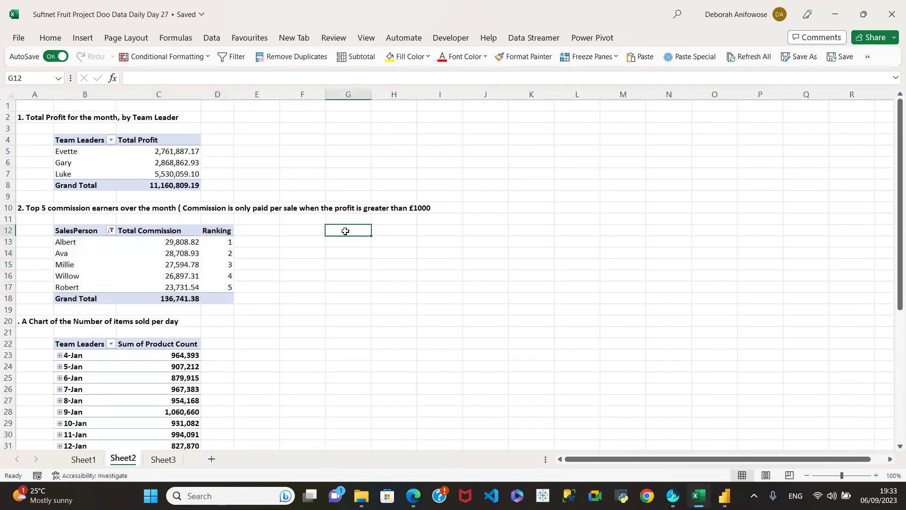
key("ctrl+v")
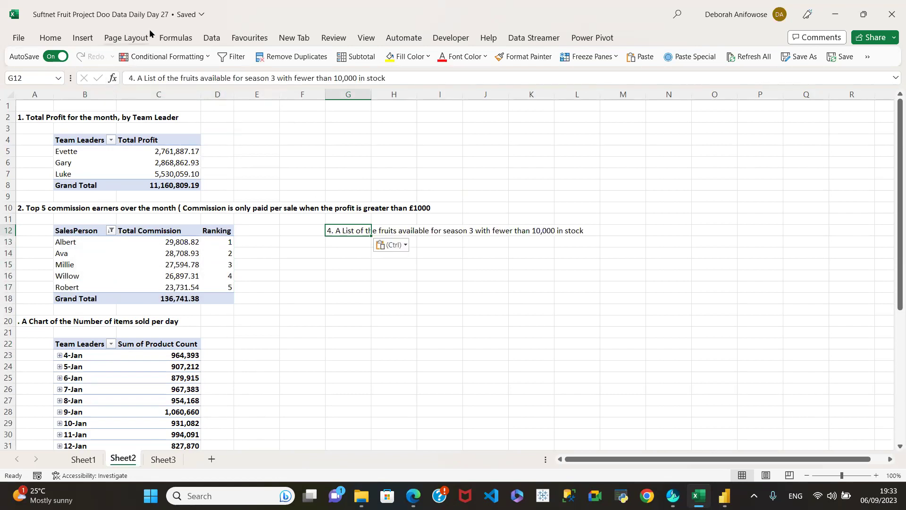
Make the question 4 heading in cell G12 bold and save the workbook
left_click(62, 40)
left_click(77, 79)
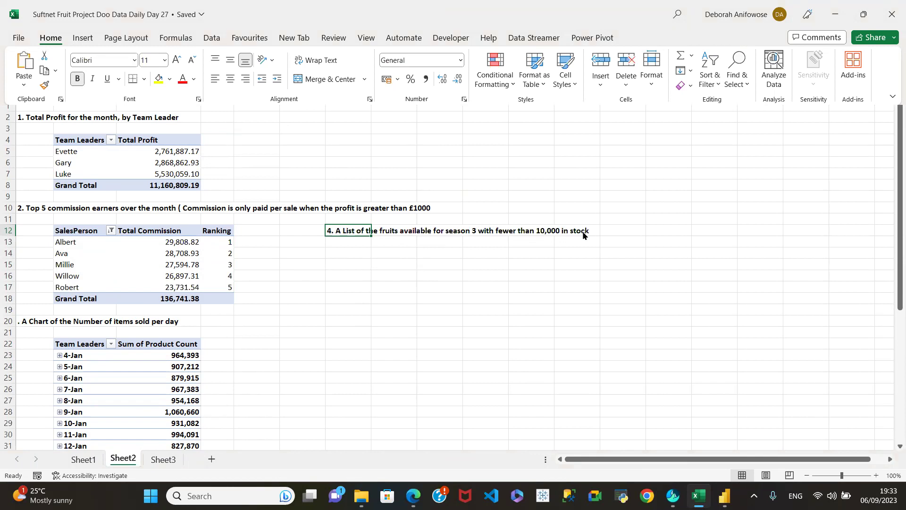
key("ctrl+s")
Copy the team leader total profit pivot table to cell G14 and widen columns G and H to fit
left_click(79, 138)
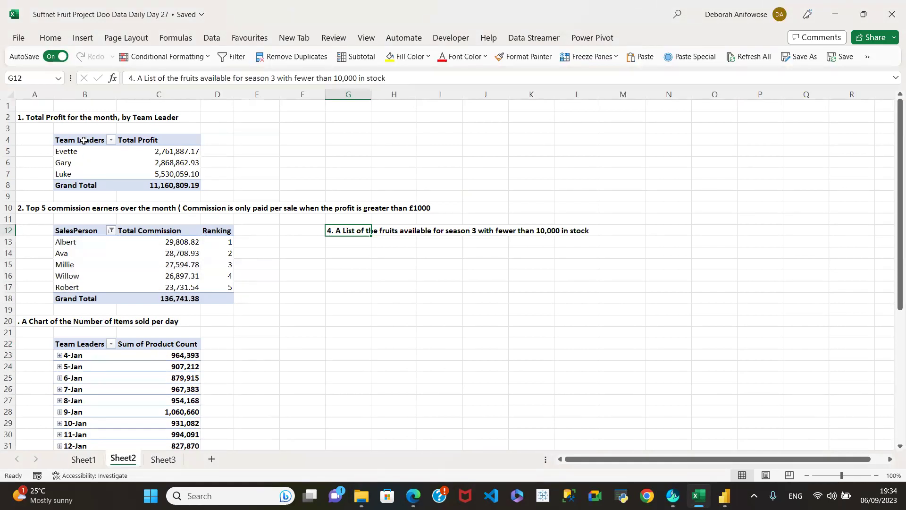
left_click(83, 140)
key("shift+Right")
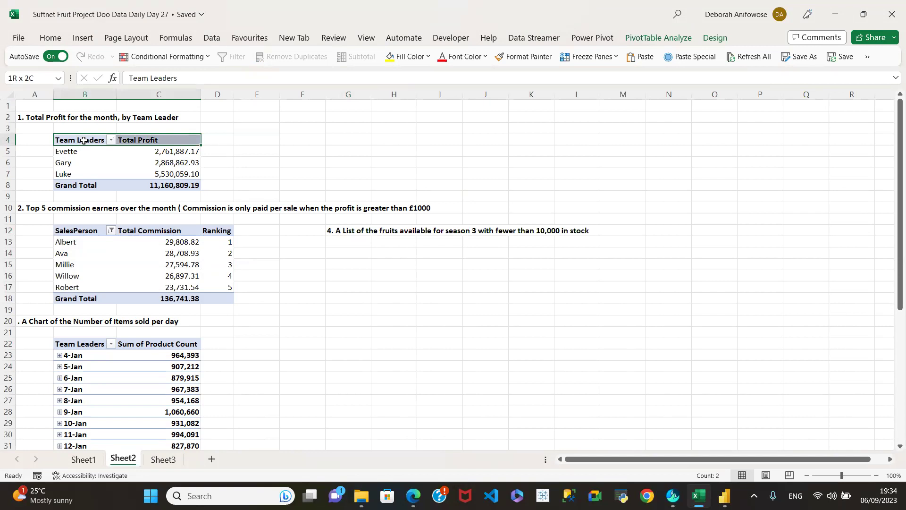
key("ctrl+shift+Down")
key("ctrl+c")
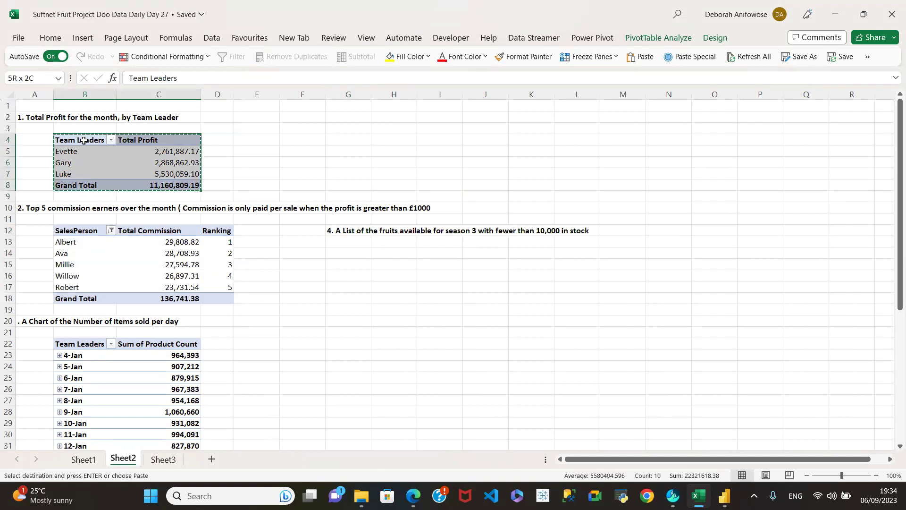
left_click(344, 248)
key("ctrl+v")
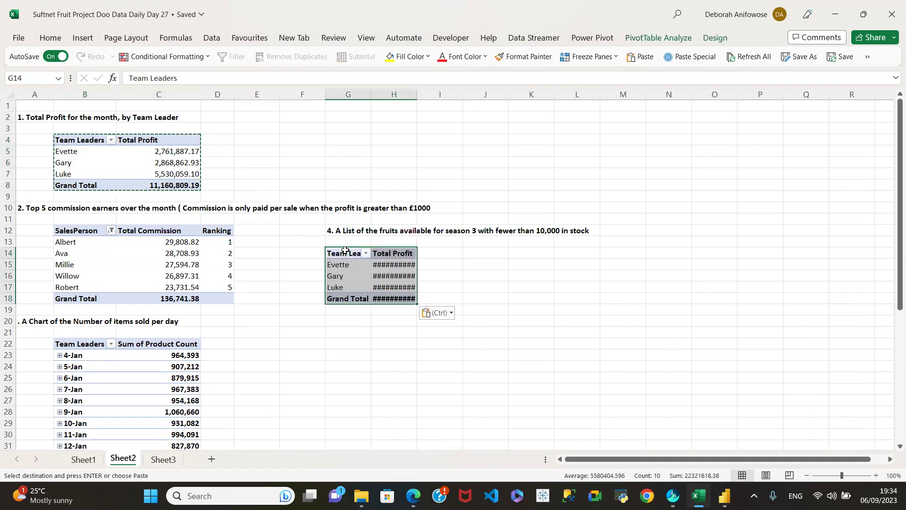
left_click_drag(370, 96, 490, 95)
Change the pivot table at G14 to list Fruit Name in rows, removing the Team Leader and Total Profit fields
left_click_drag(386, 261, 385, 286)
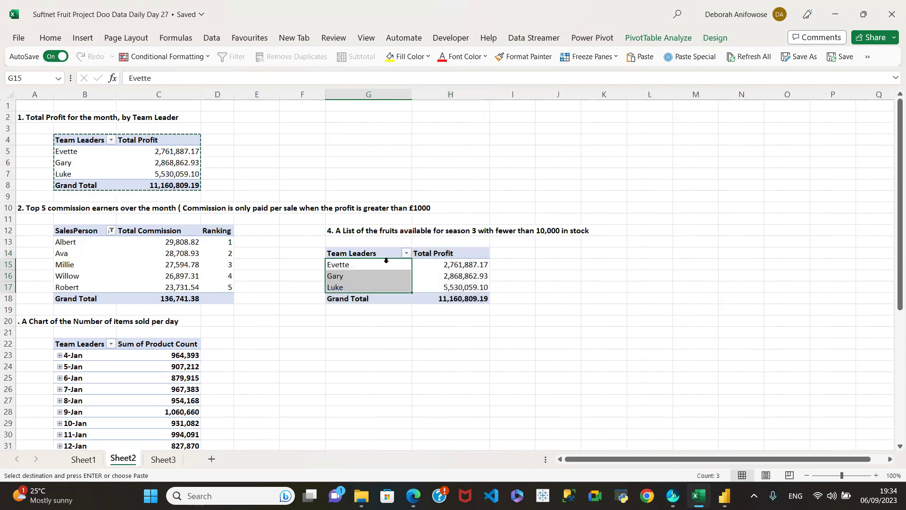
left_click(384, 278)
right_click(384, 278)
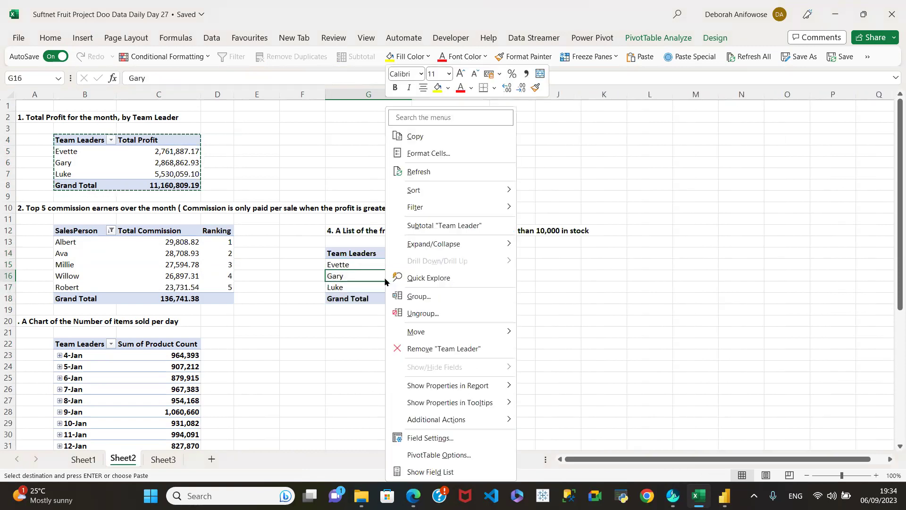
left_click(432, 472)
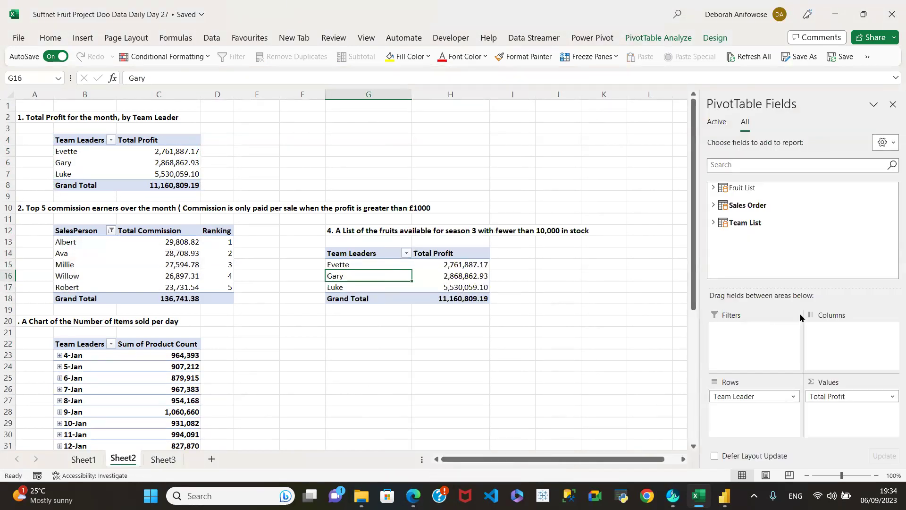
left_click(752, 398)
left_click_drag(752, 398, 766, 246)
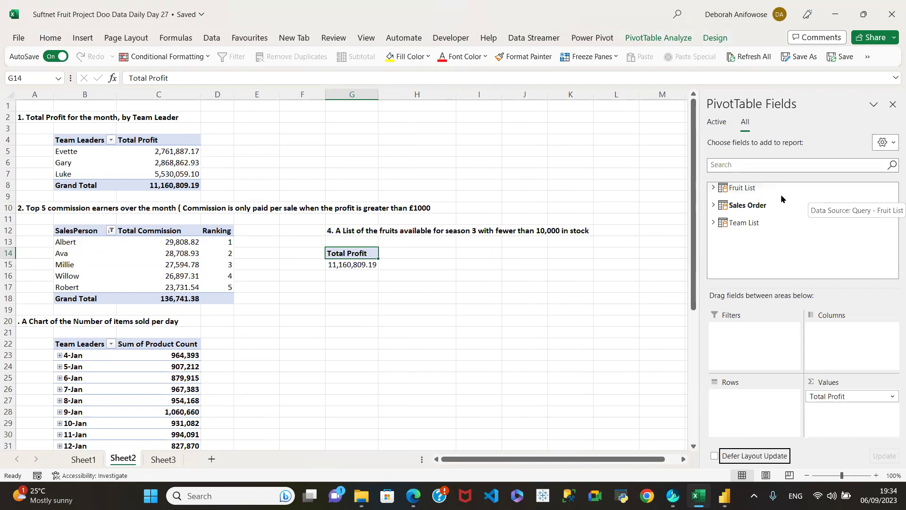
left_click(713, 188)
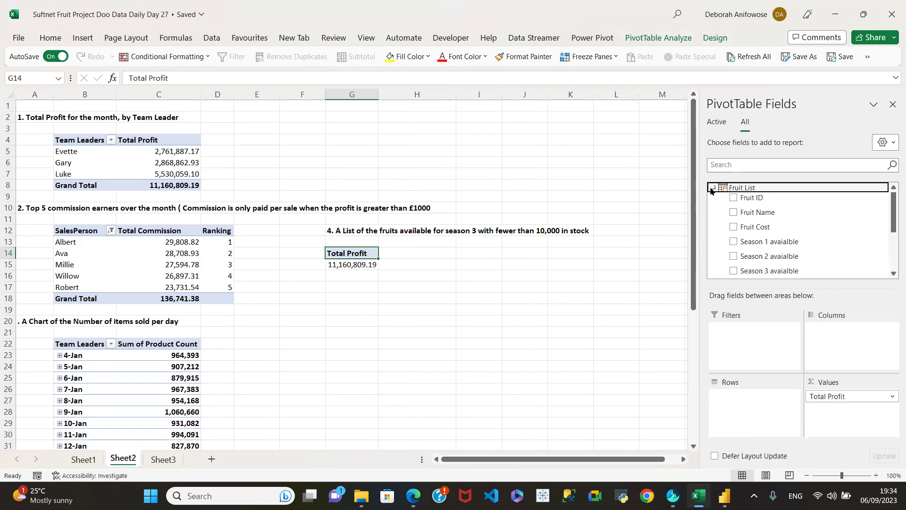
left_click(733, 213)
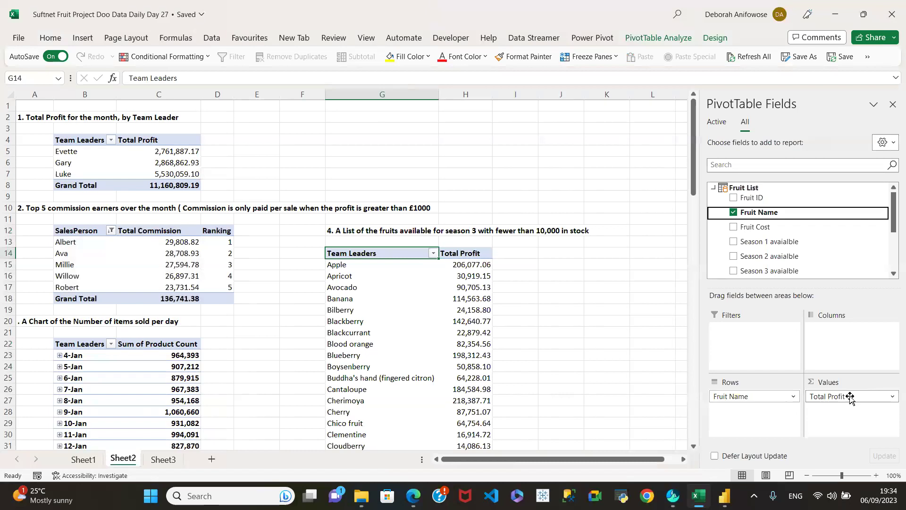
left_click_drag(843, 396, 842, 262)
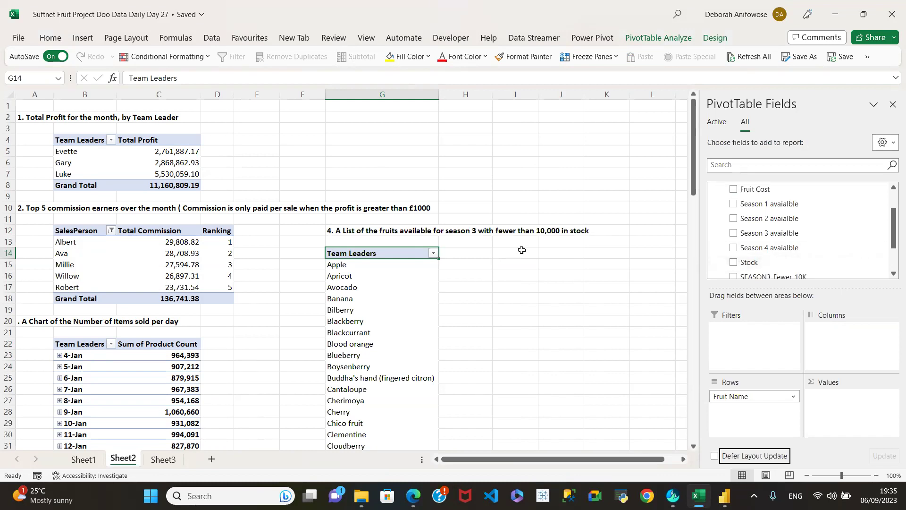
Add the "Season 3 avaialble" field as a report filter of the fruit pivot table, replacing the overlapped cell data
left_click(733, 233)
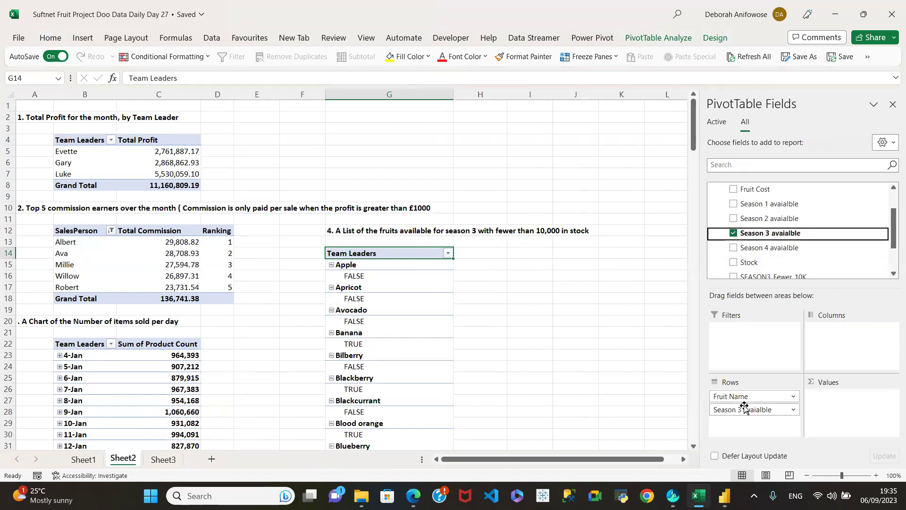
left_click_drag(744, 407, 747, 349)
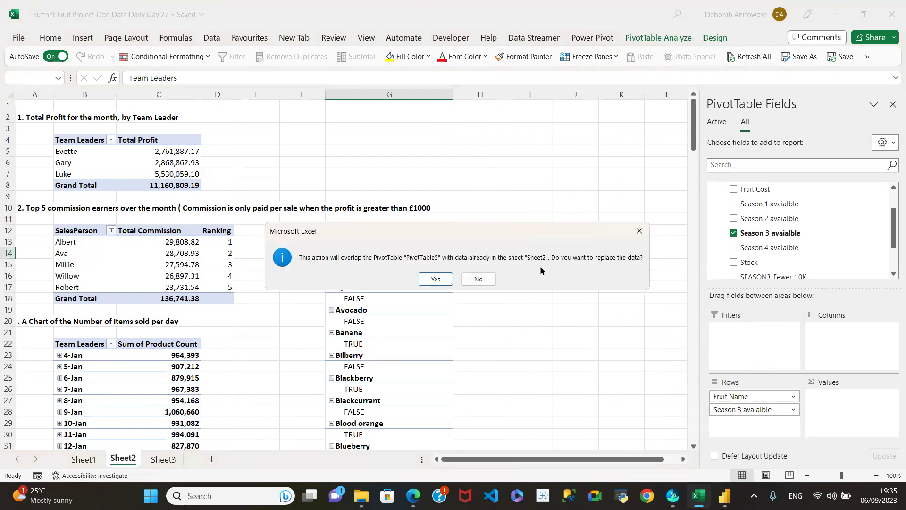
left_click(435, 280)
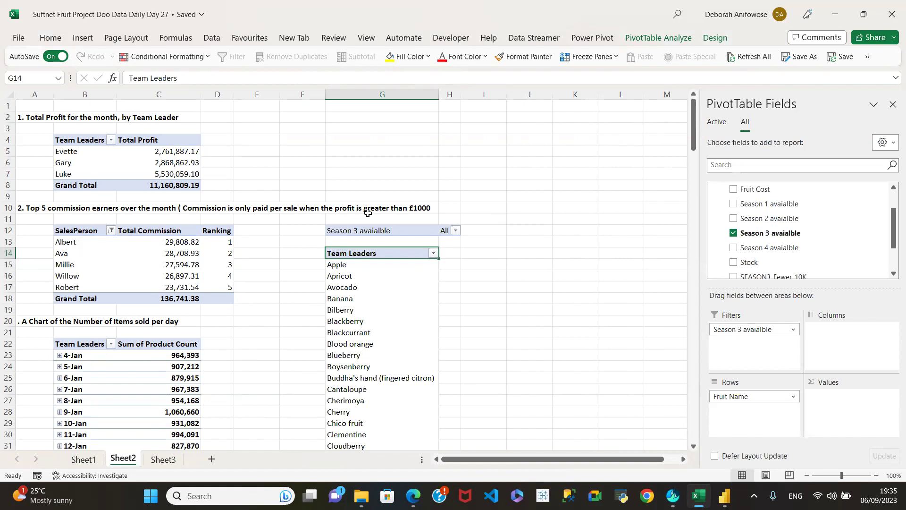
Wrap the text of the question 2 heading in cell A10 of Sheet2
left_click(396, 209)
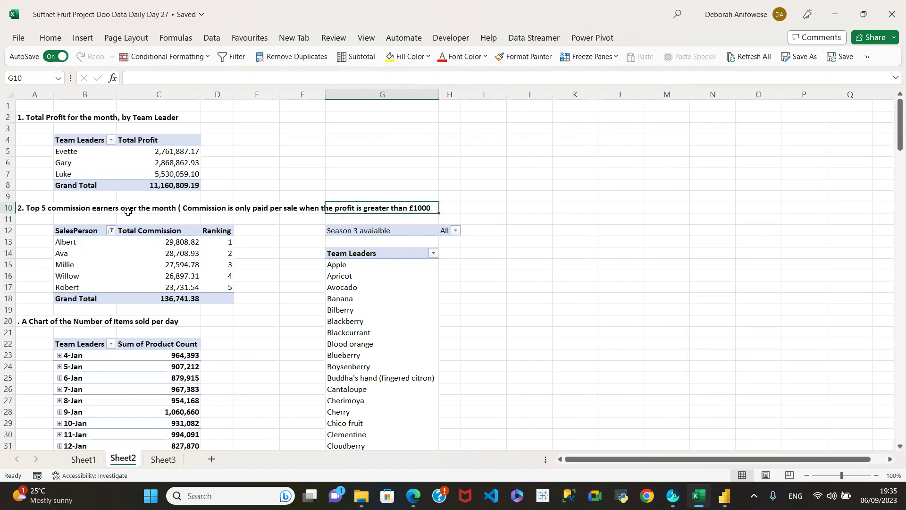
left_click(41, 208)
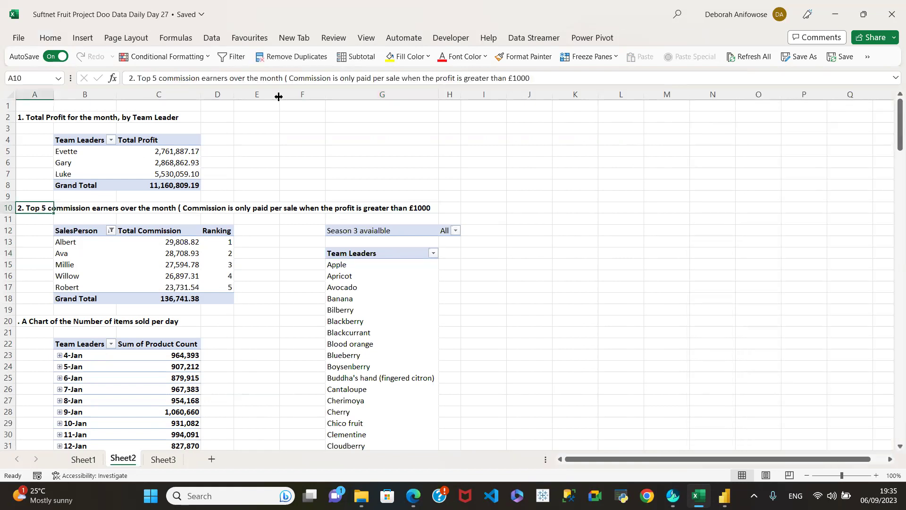
left_click(89, 42)
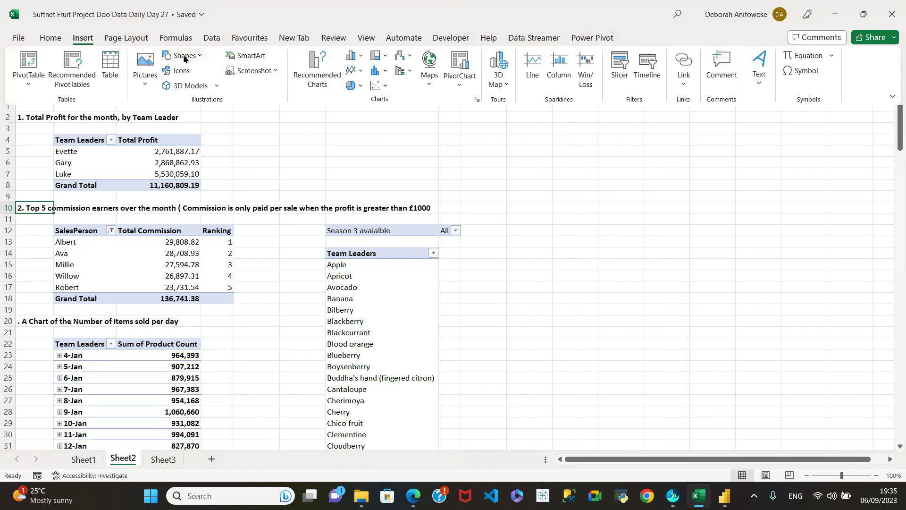
left_click(50, 37)
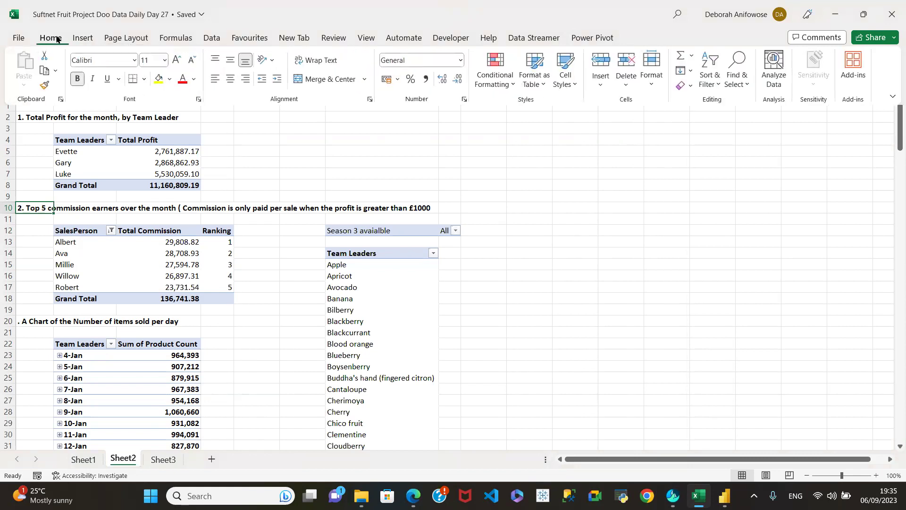
left_click(312, 61)
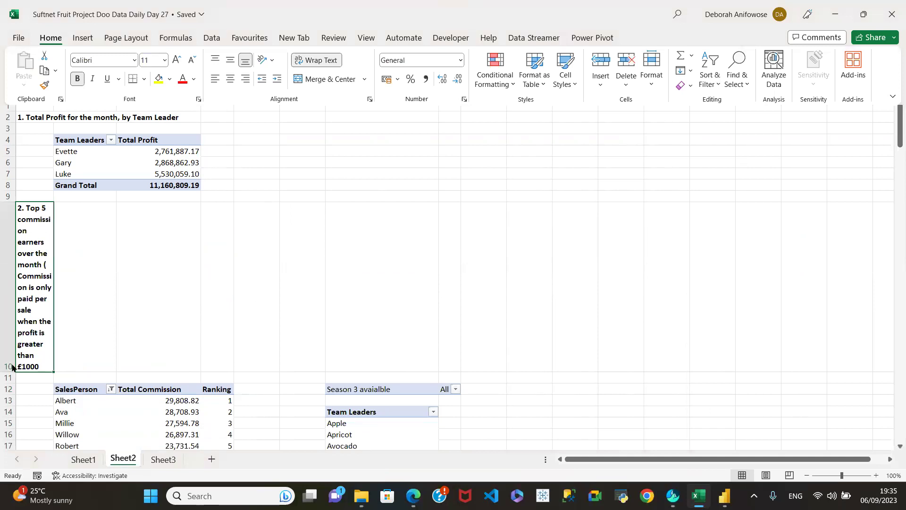
Reduce the height of row 10 and widen column A around the wrapped question 2 heading
left_click(14, 386)
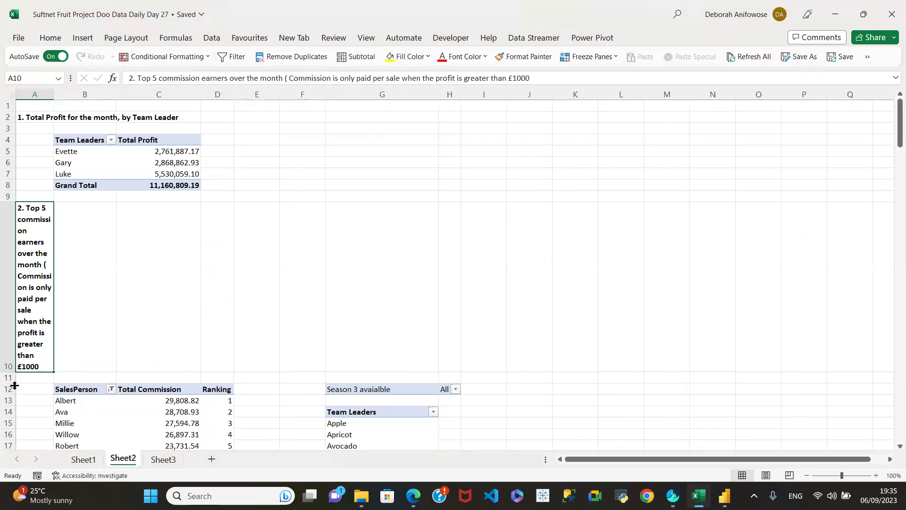
left_click(6, 348)
left_click_drag(12, 377, 14, 263)
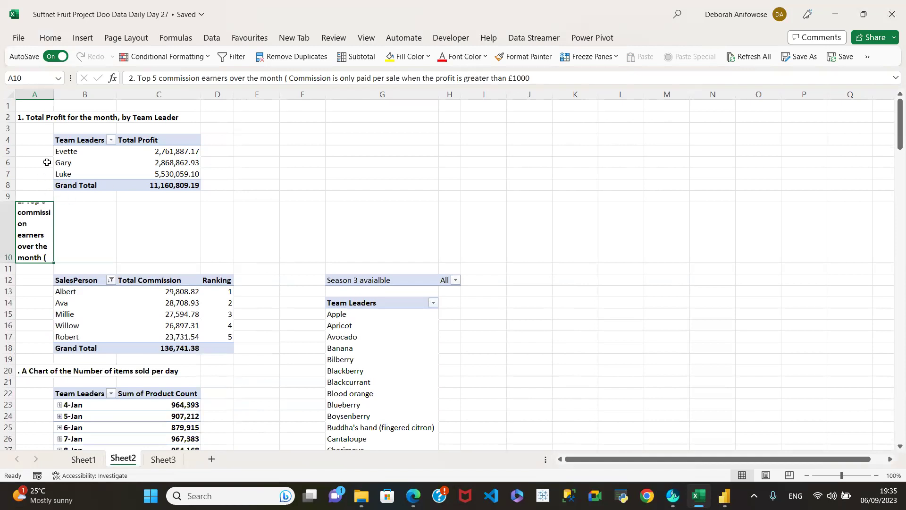
left_click_drag(53, 95, 108, 100)
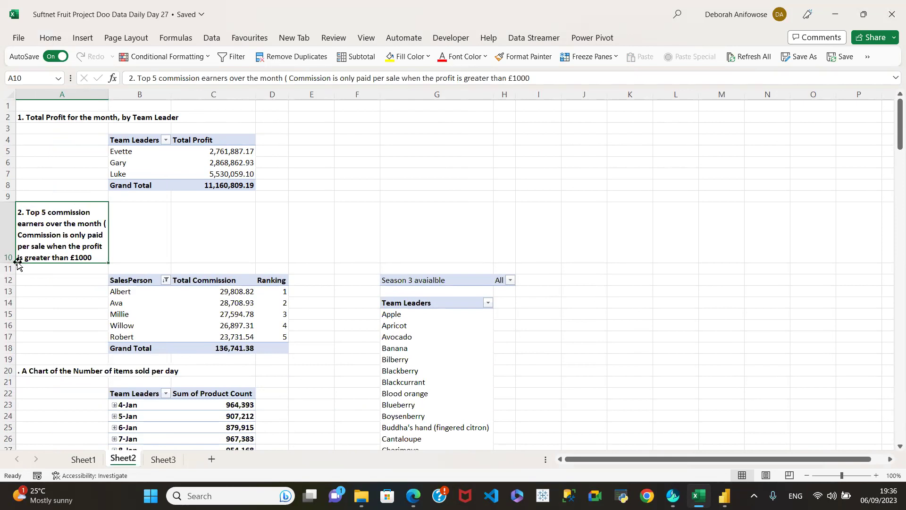
left_click_drag(12, 263, 12, 243)
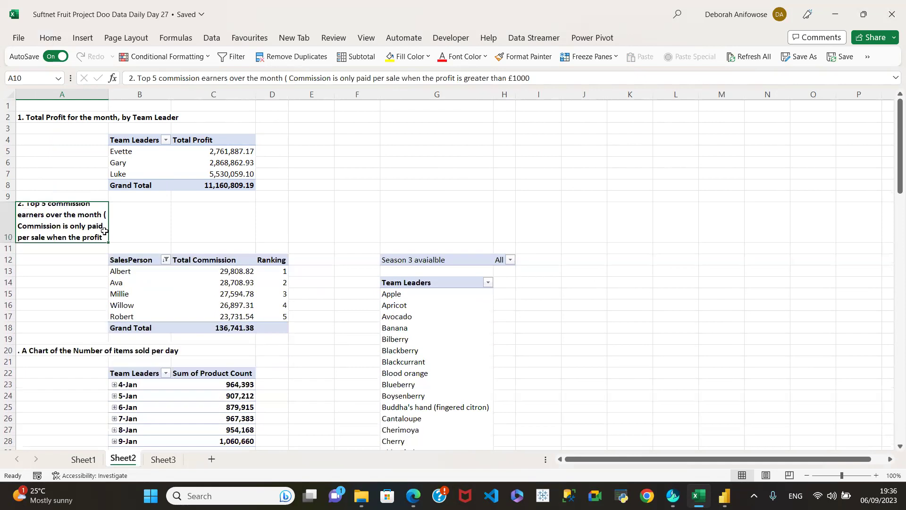
left_click_drag(106, 97, 135, 96)
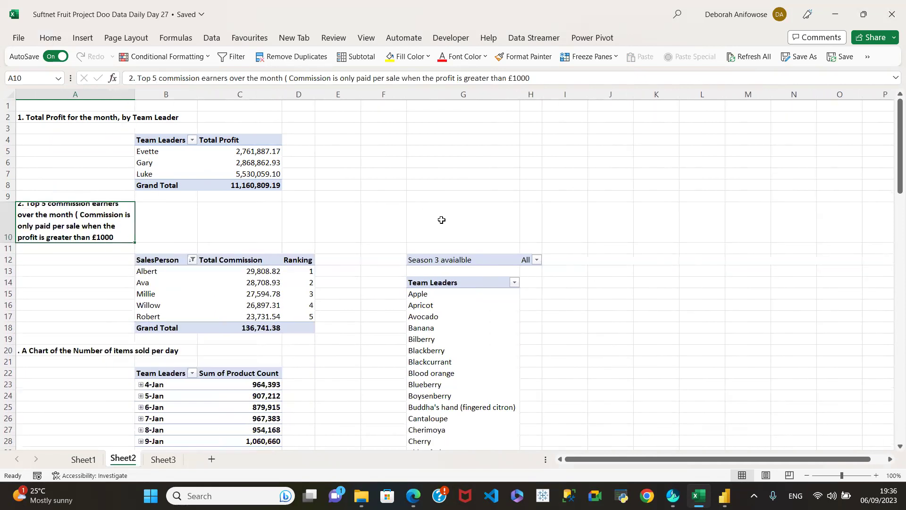
Copy the question 4 text about season 3 fruits with fewer than 10,000 in stock from Sheet1 into cell G11 of Sheet2 and bold it
left_click(442, 221)
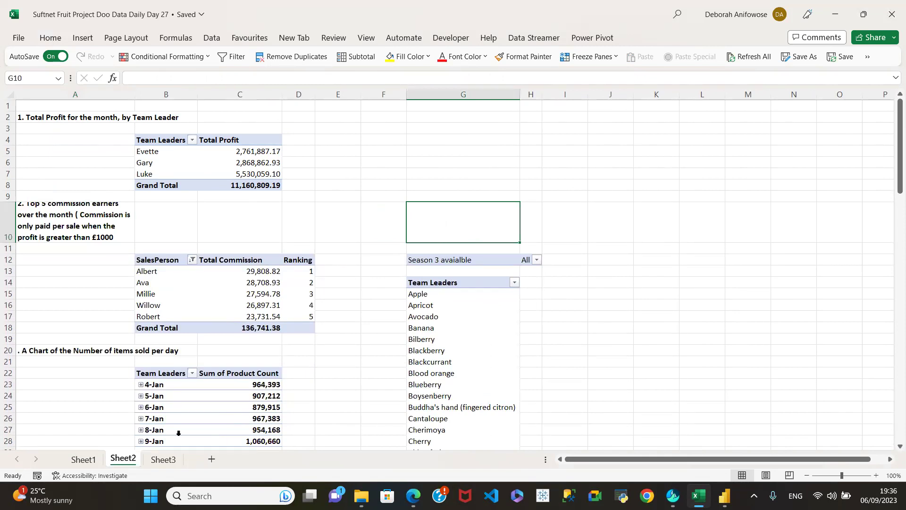
left_click(85, 460)
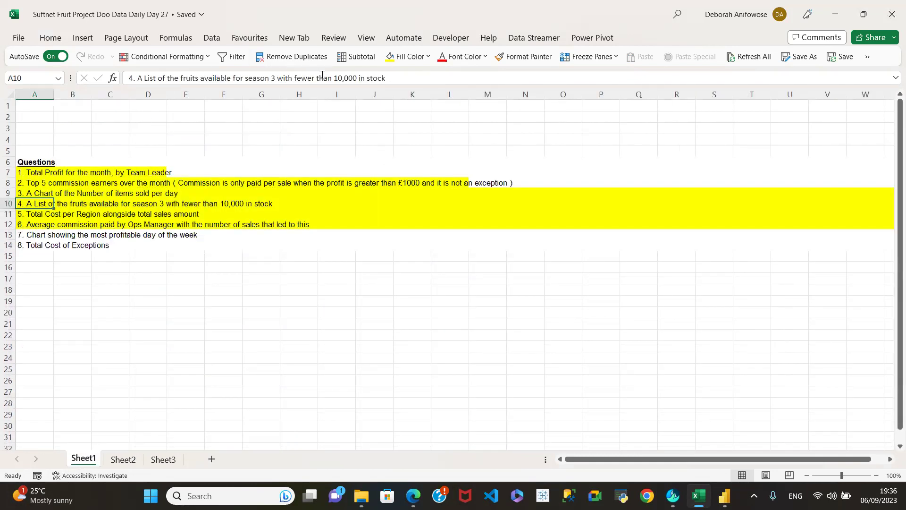
left_click(386, 78)
left_click_drag(386, 78, 119, 84)
key("ctrl+c")
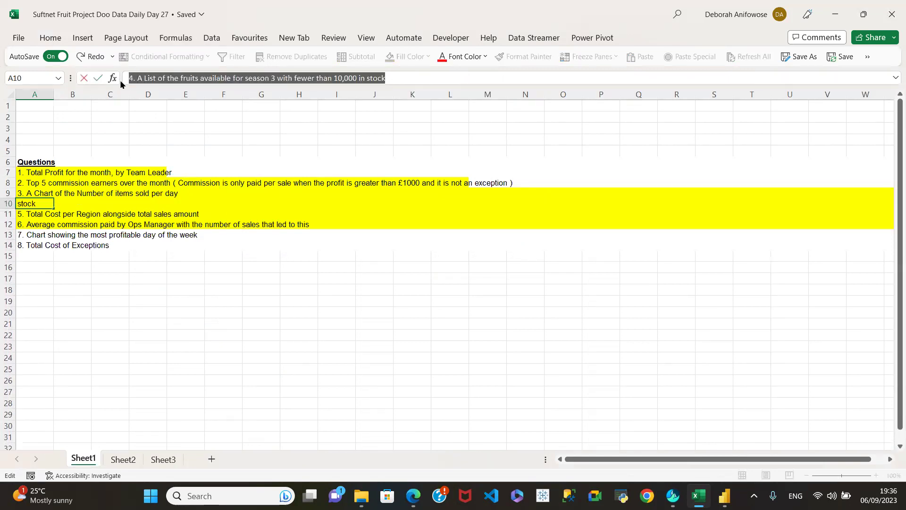
left_click(122, 460)
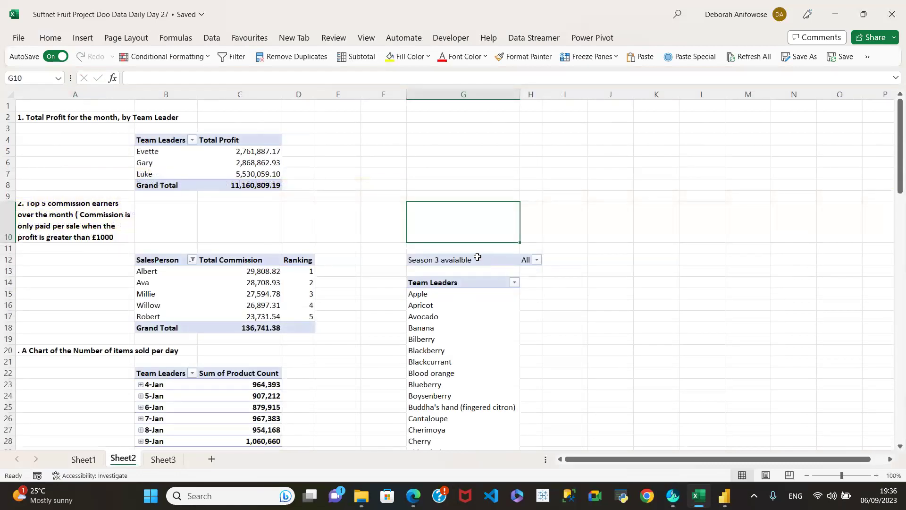
left_click(460, 249)
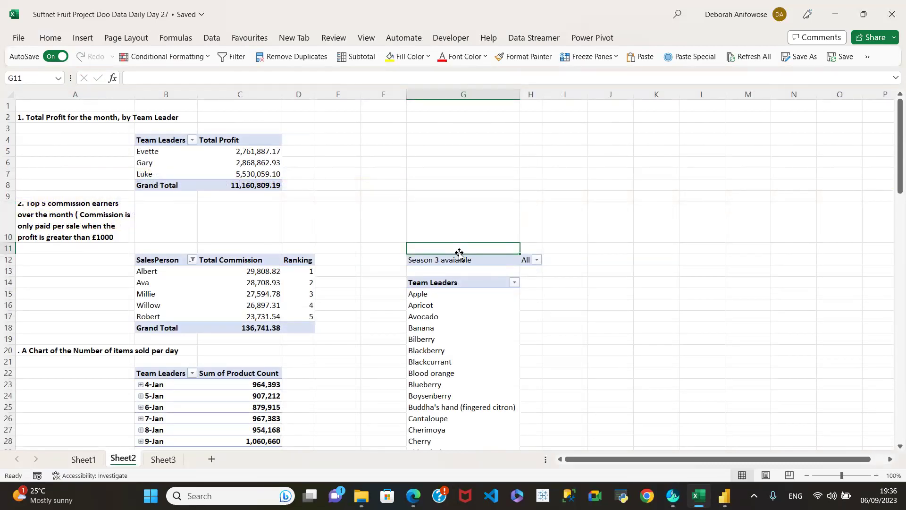
key("ctrl+v")
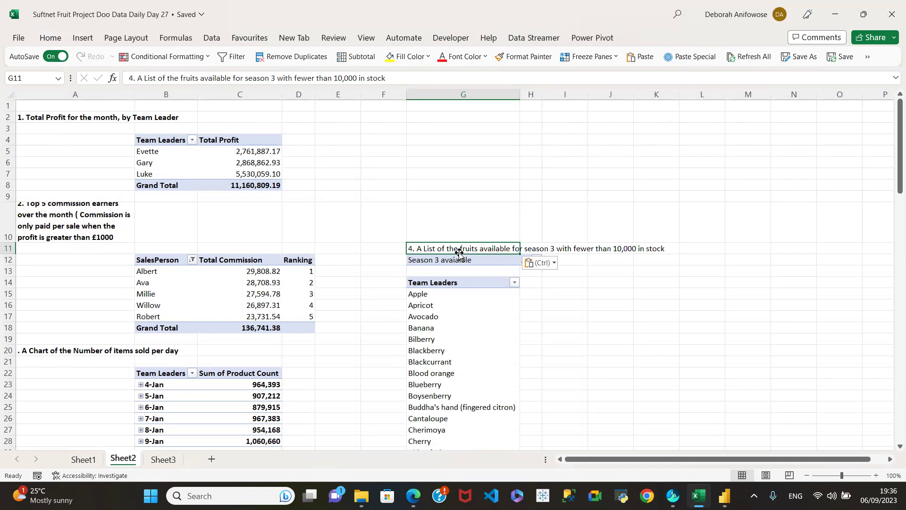
left_click(51, 40)
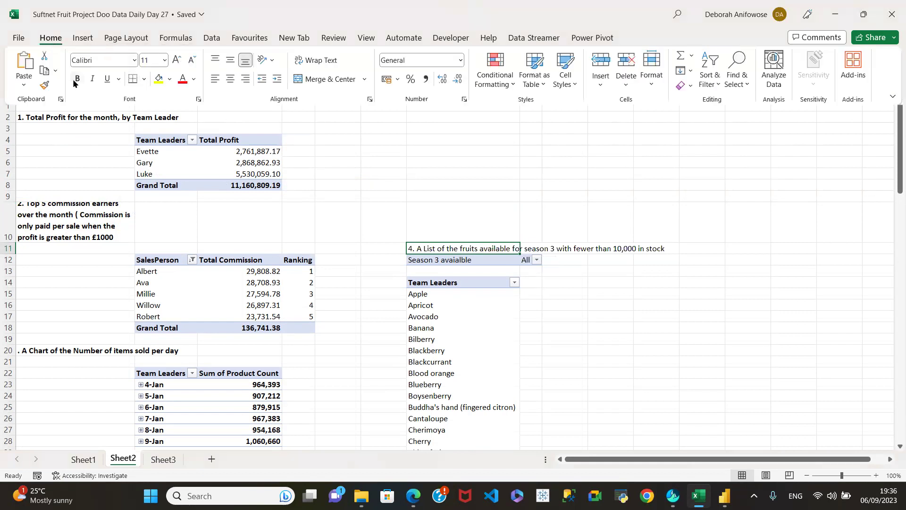
left_click(75, 80)
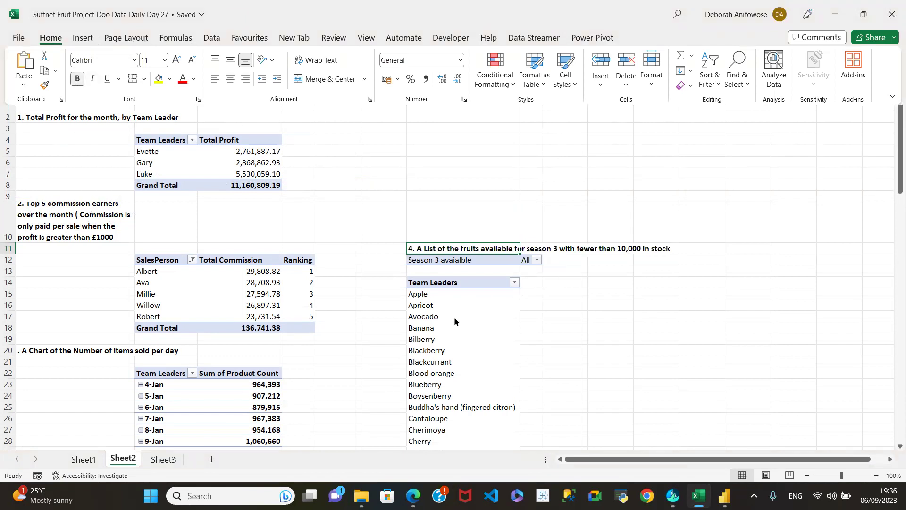
left_click(436, 316)
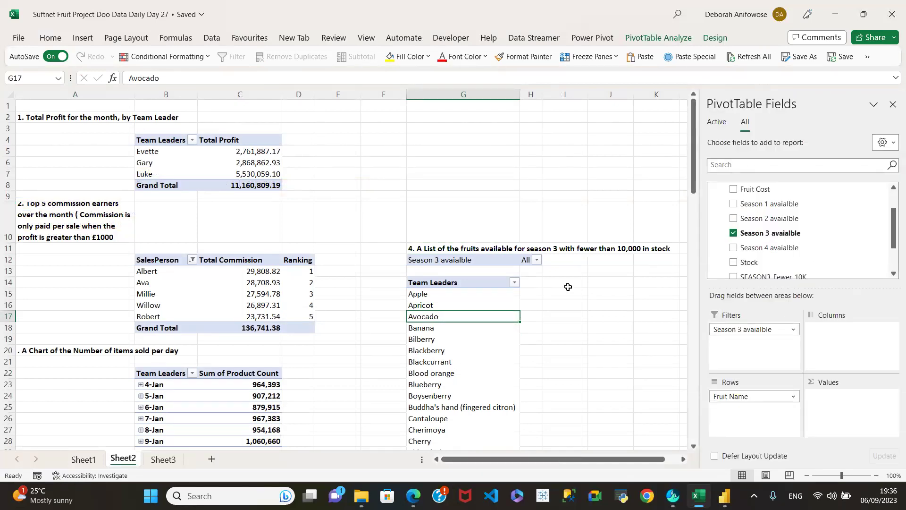
left_click(536, 260)
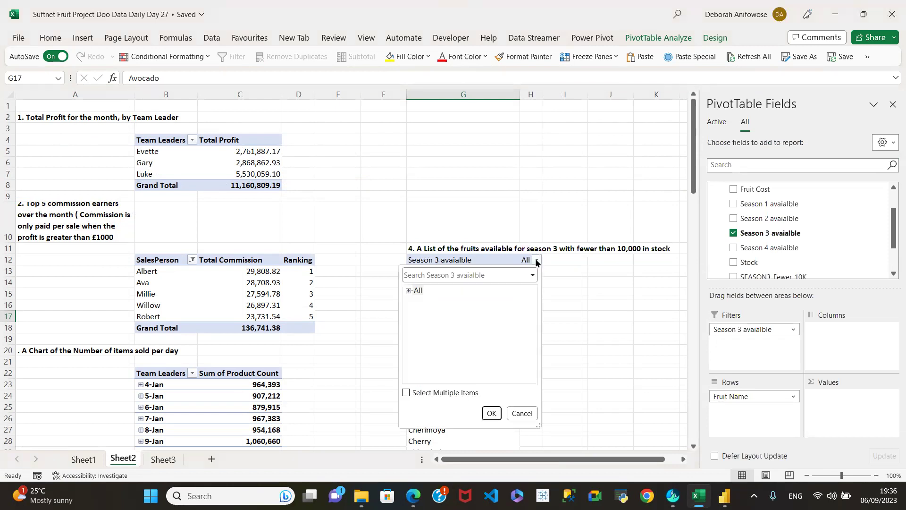
left_click(409, 290)
left_click(521, 413)
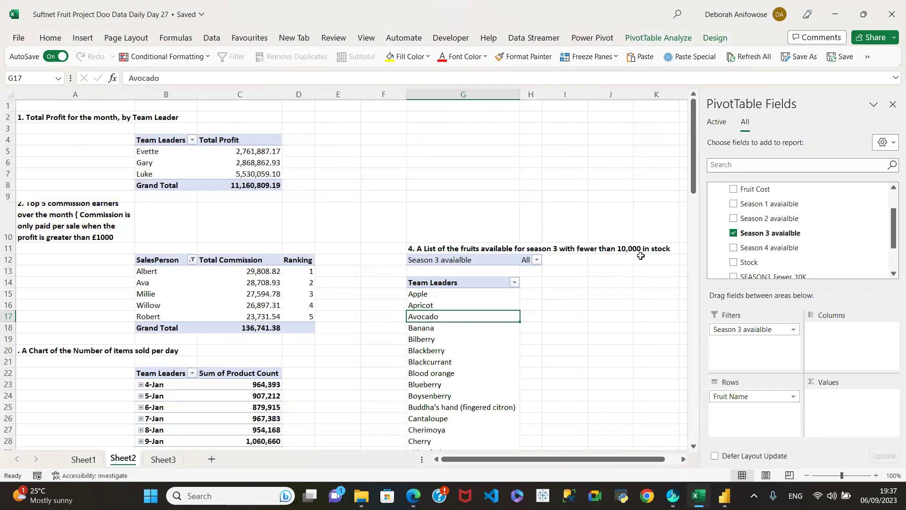
Add the Stock field as a summed value to the fruit pivot table under the question 4 heading
left_click(734, 263)
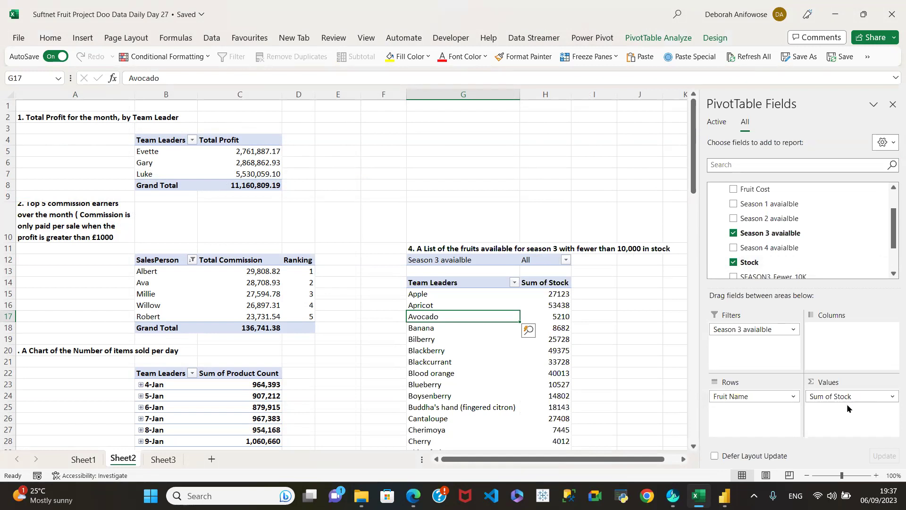
left_click(556, 306)
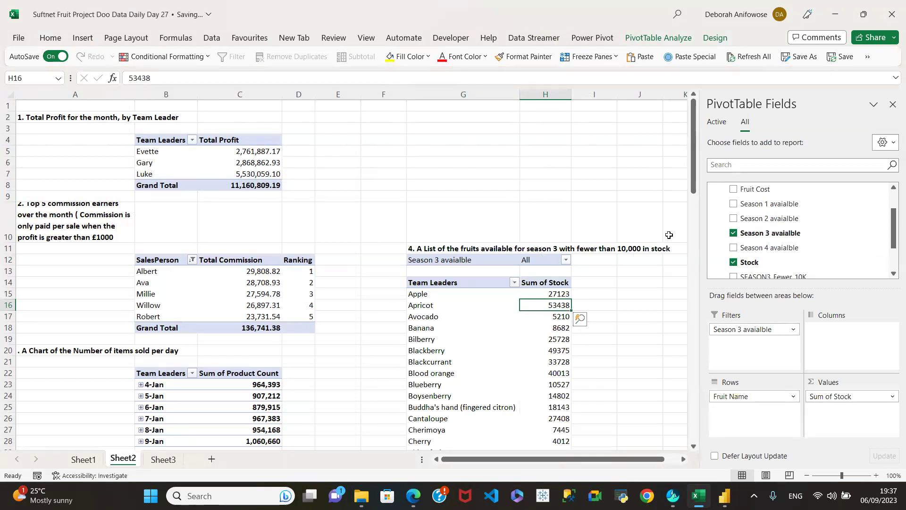
left_click(694, 174)
left_click_drag(693, 174, 742, 253)
Set the "Season 3 avaialble" report filter of the fruit pivot table to TRUE only, excluding FALSE
left_click(565, 260)
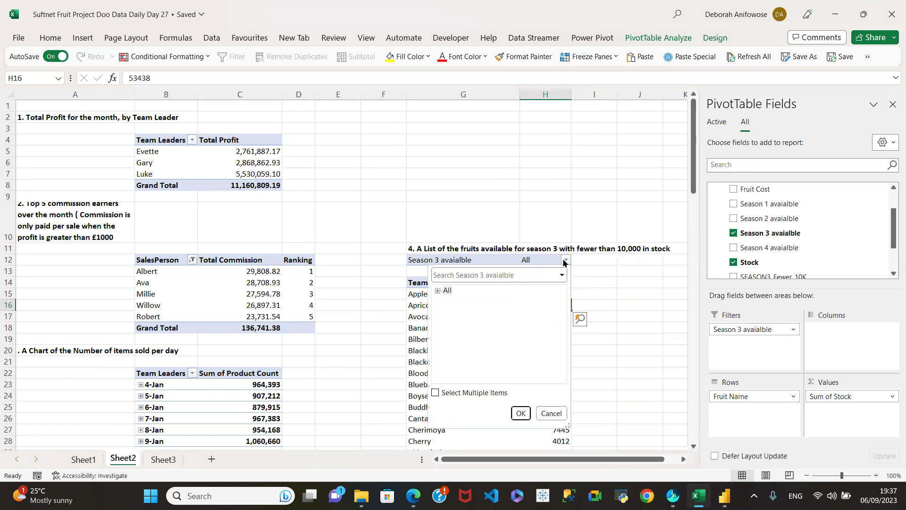
left_click(437, 291)
left_click(435, 393)
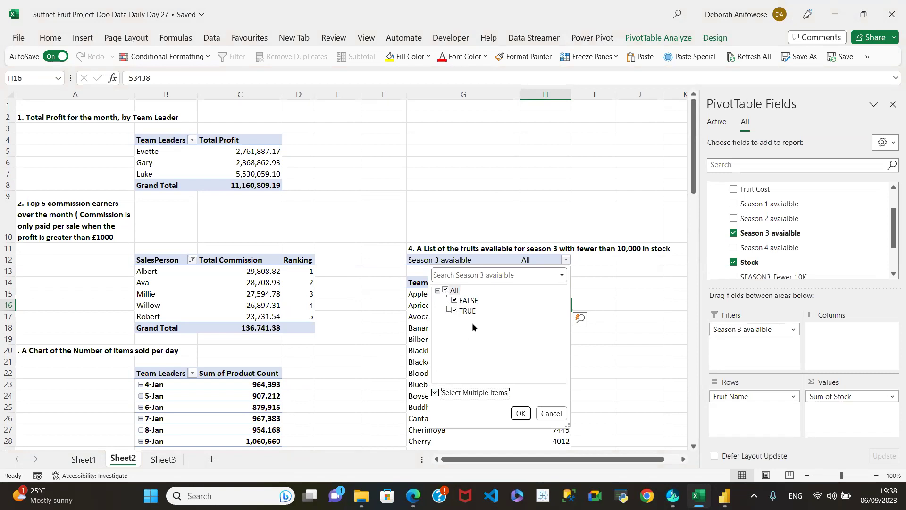
left_click(455, 301)
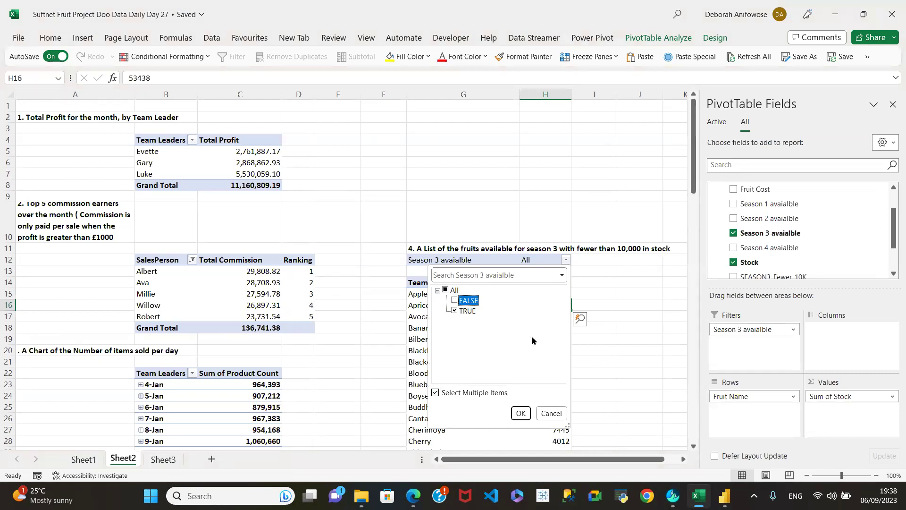
left_click(522, 414)
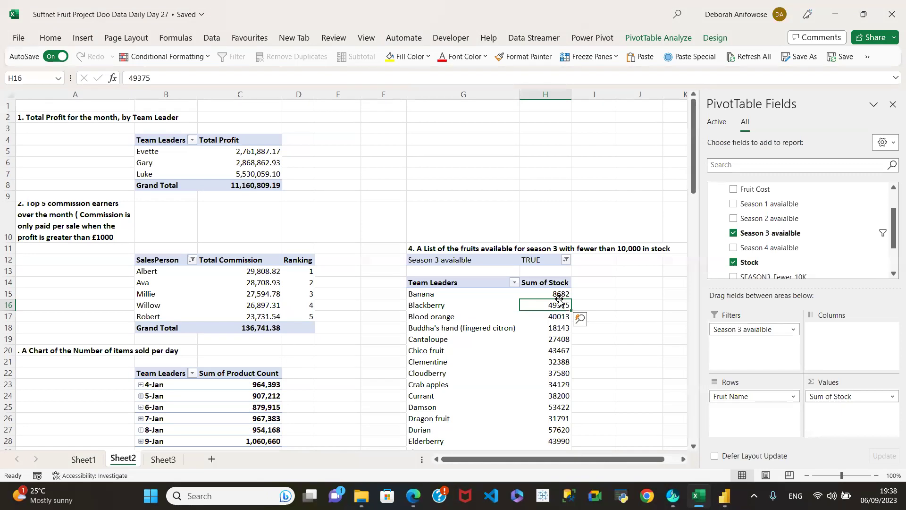
Apply a value filter to the fruit names that keeps items whose Sum of Stock is less than 10000
left_click(517, 283)
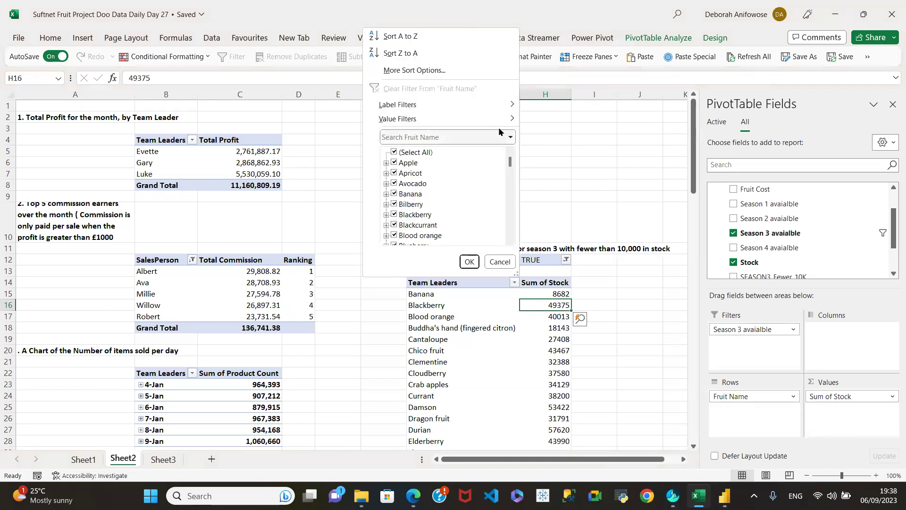
mouse_move(489, 118)
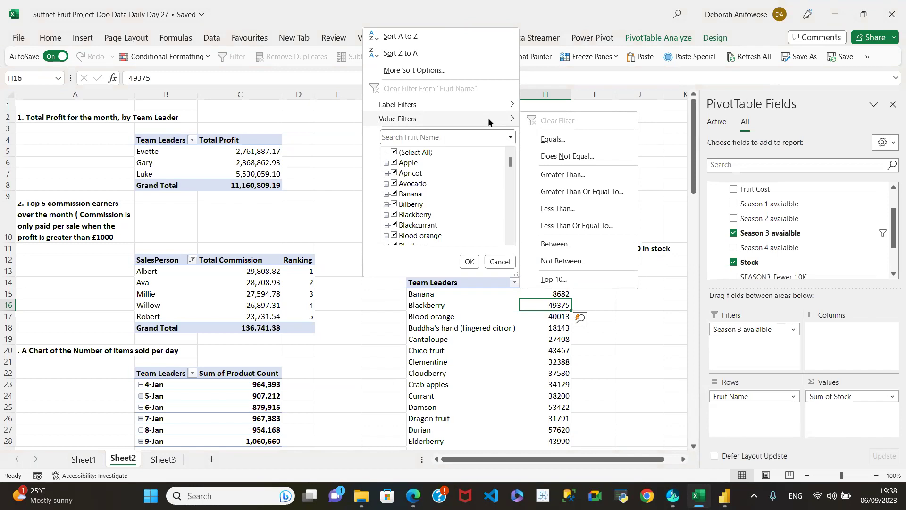
left_click(562, 210)
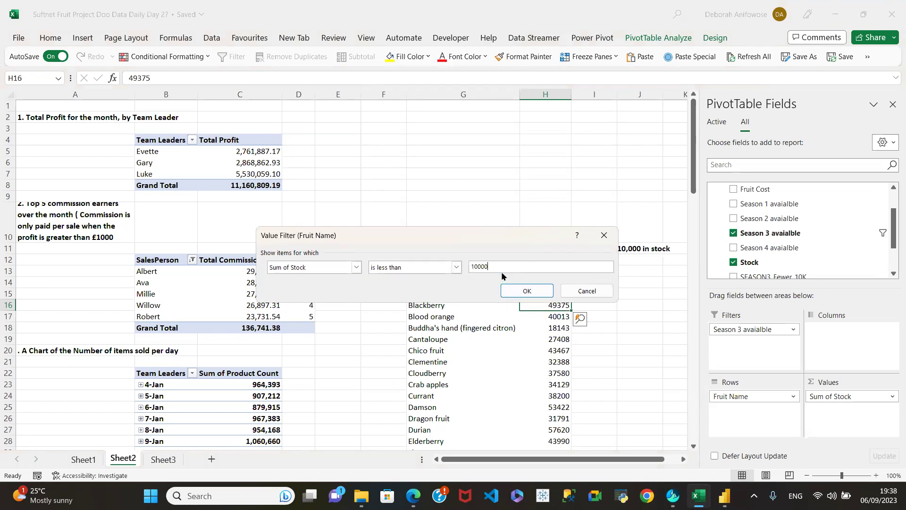
left_click(525, 290)
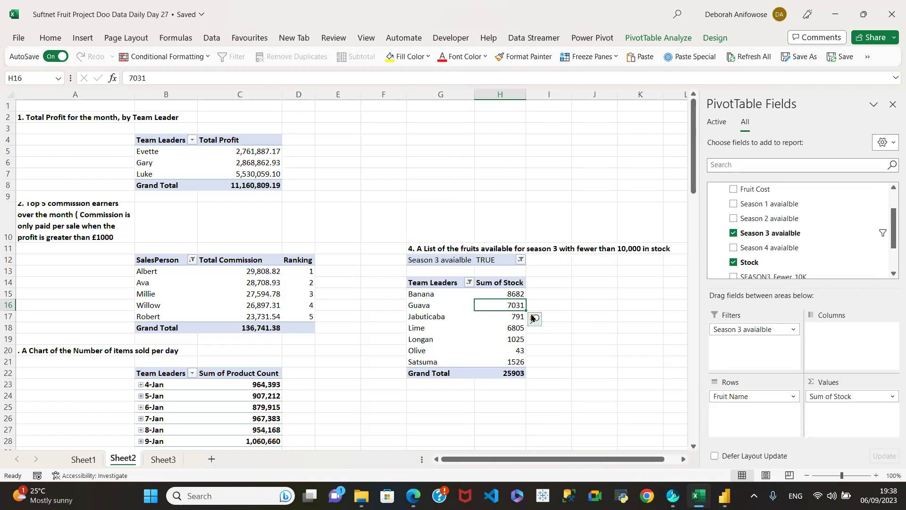
Clear the value filter from Fruit Name in the fruit pivot table
mouse_move(502, 305)
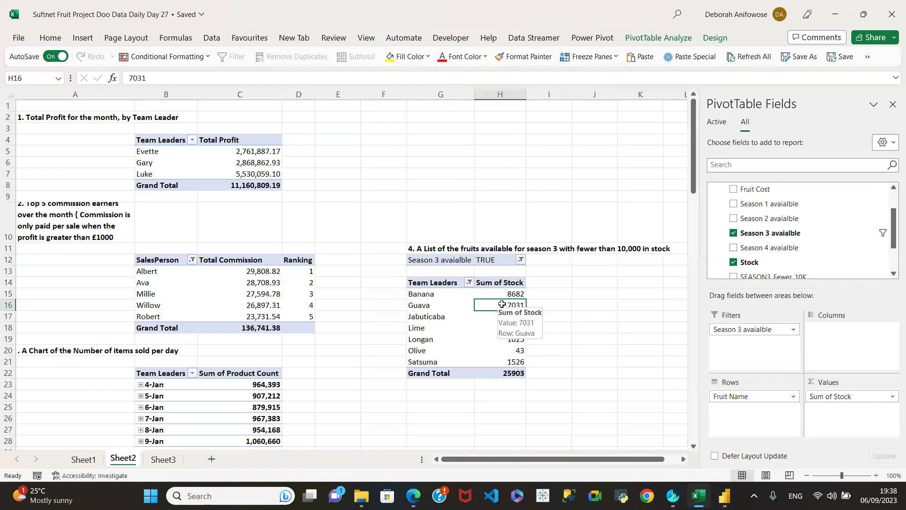
left_click(470, 283)
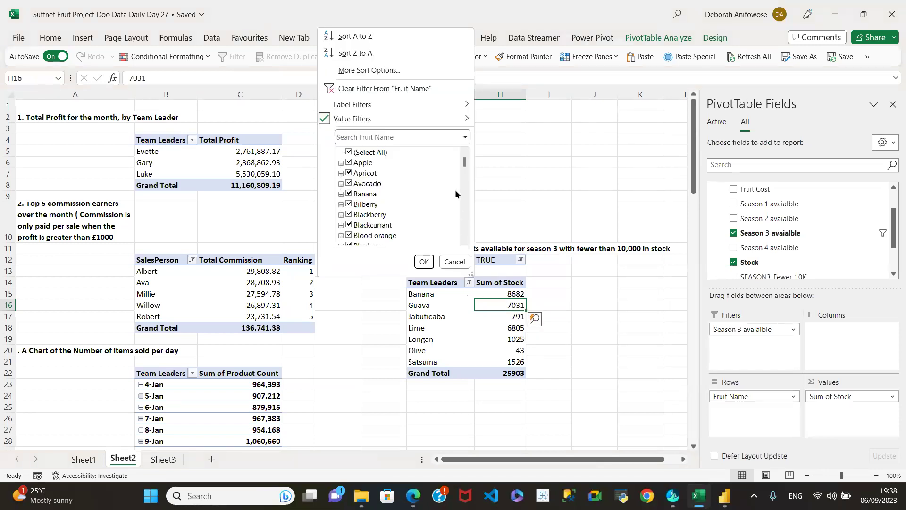
mouse_move(439, 120)
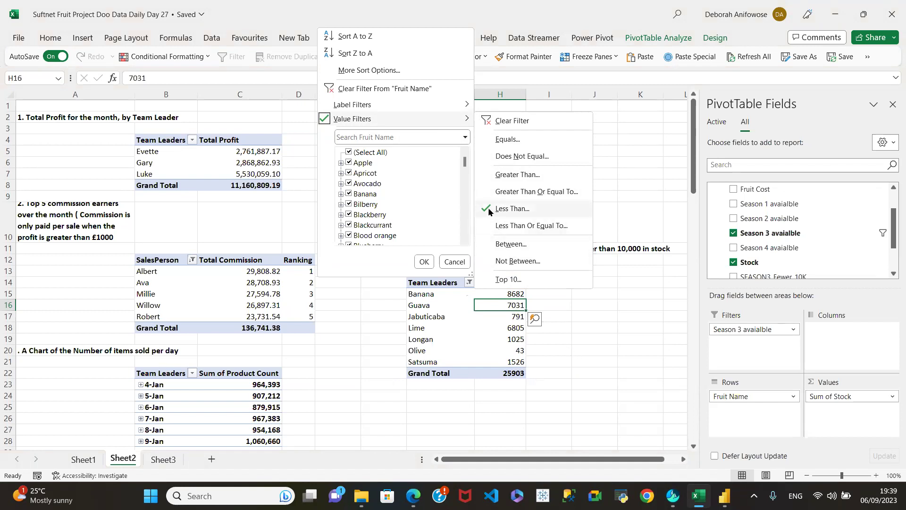
left_click(397, 89)
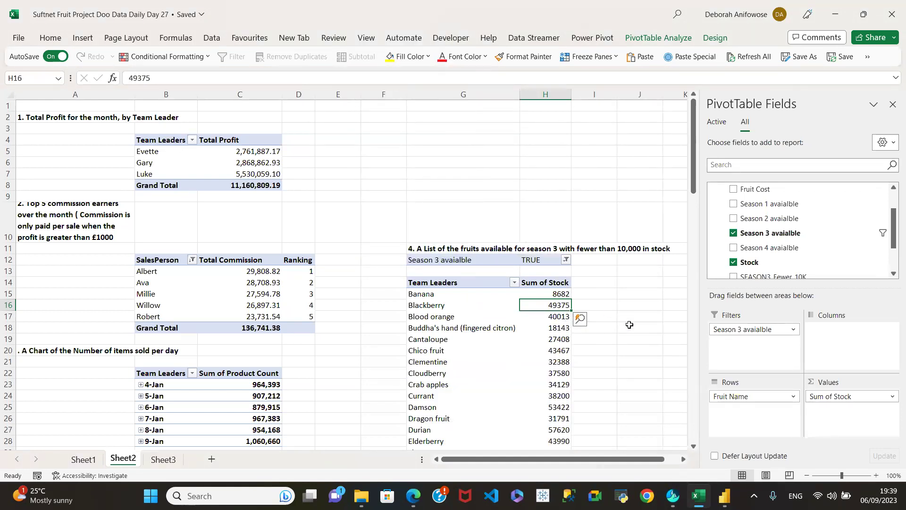
left_click_drag(694, 180, 696, 151)
Try sorting the fruit pivot table by Fruit Name from Z to A, and return the order to A to Z
left_click(557, 293)
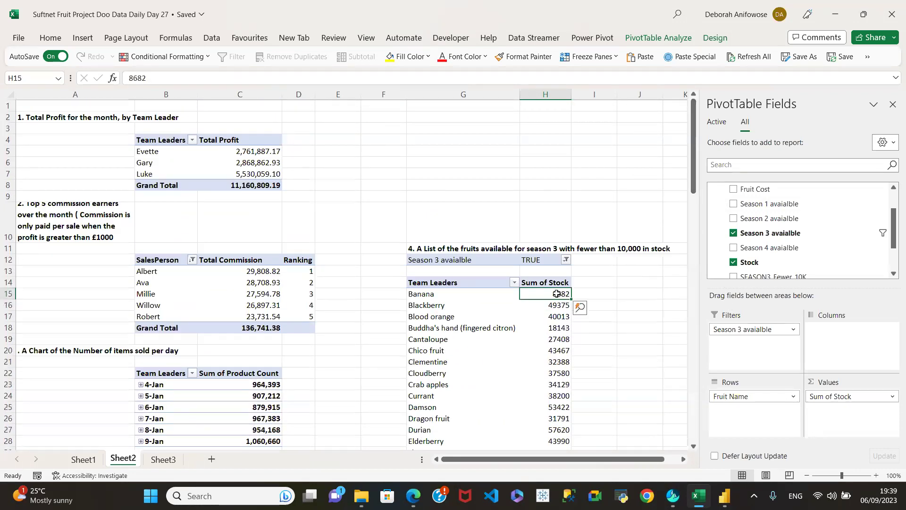
left_click(514, 283)
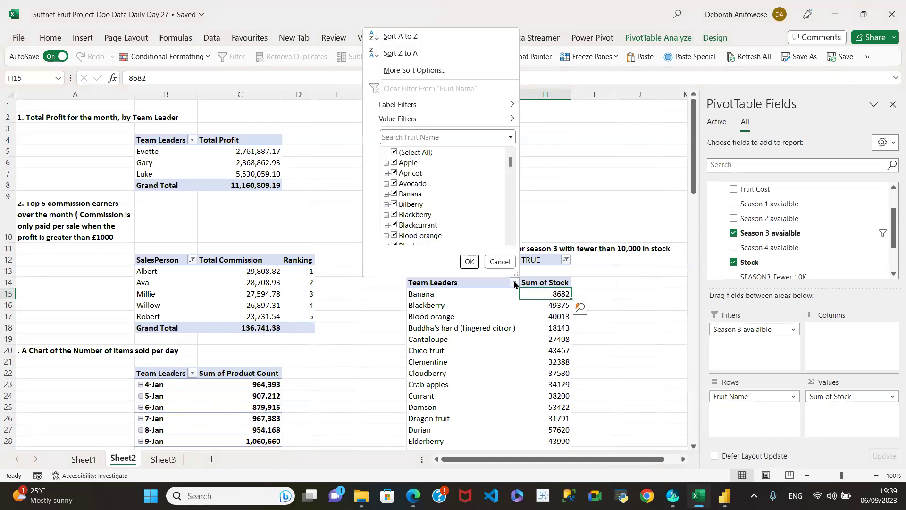
left_click(422, 53)
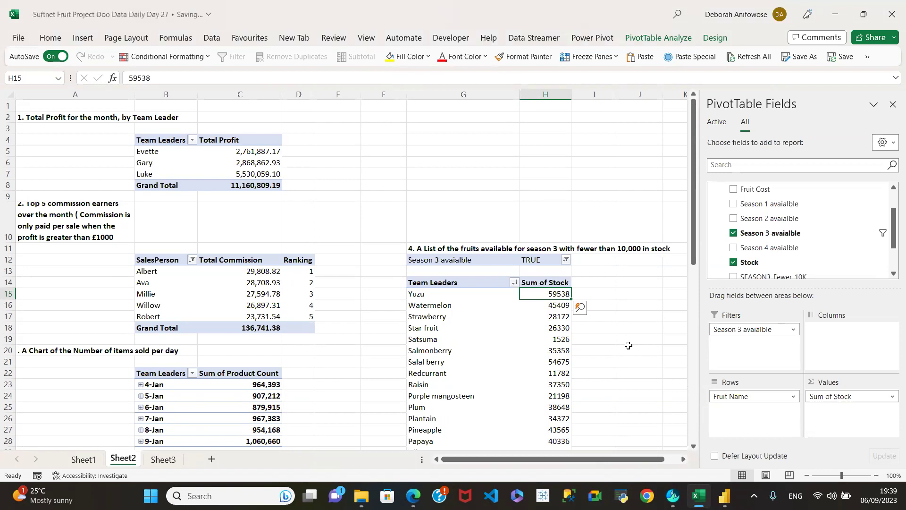
left_click(514, 283)
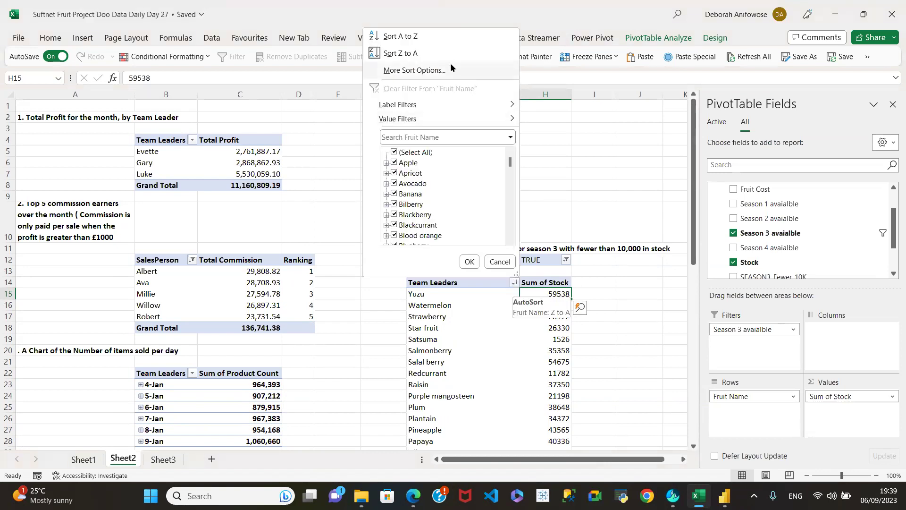
left_click(417, 38)
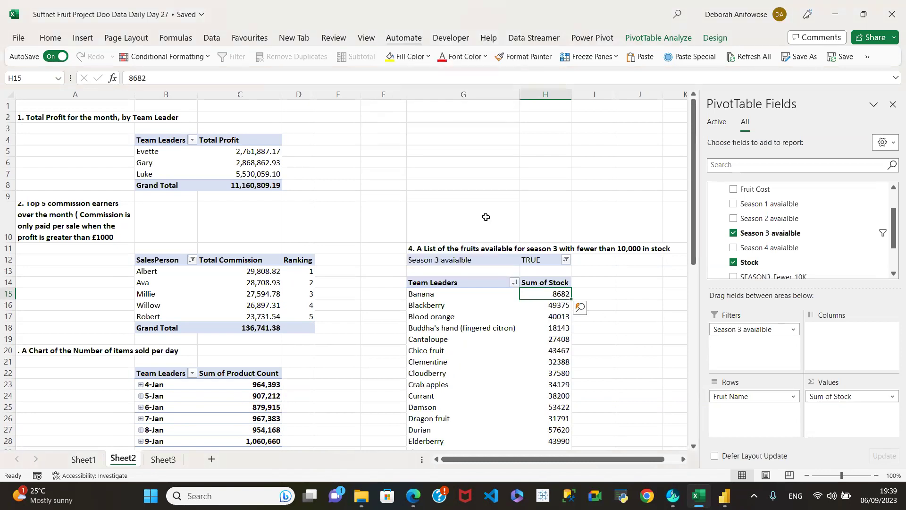
left_click(560, 310)
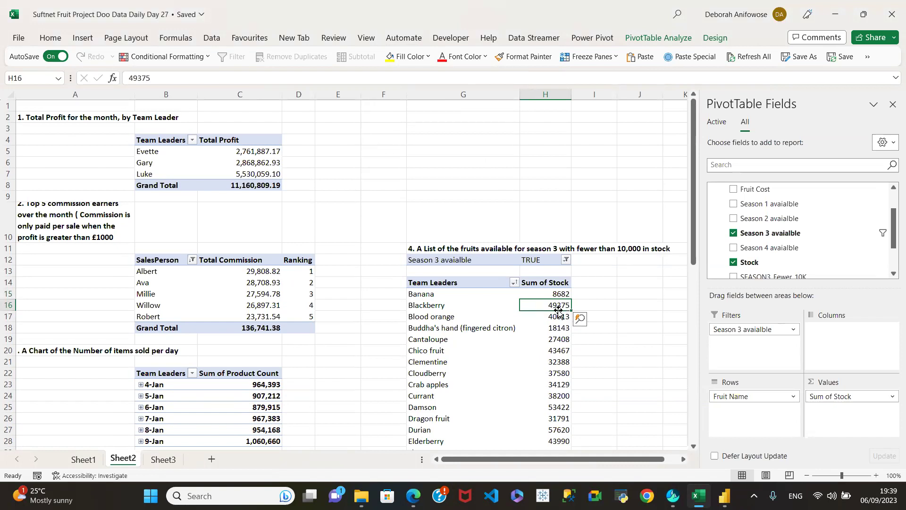
left_click(556, 321)
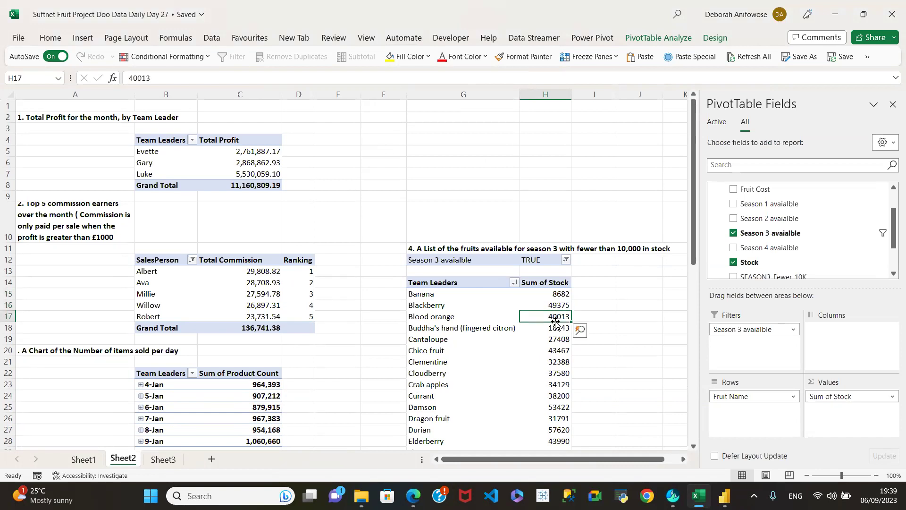
right_click(554, 321)
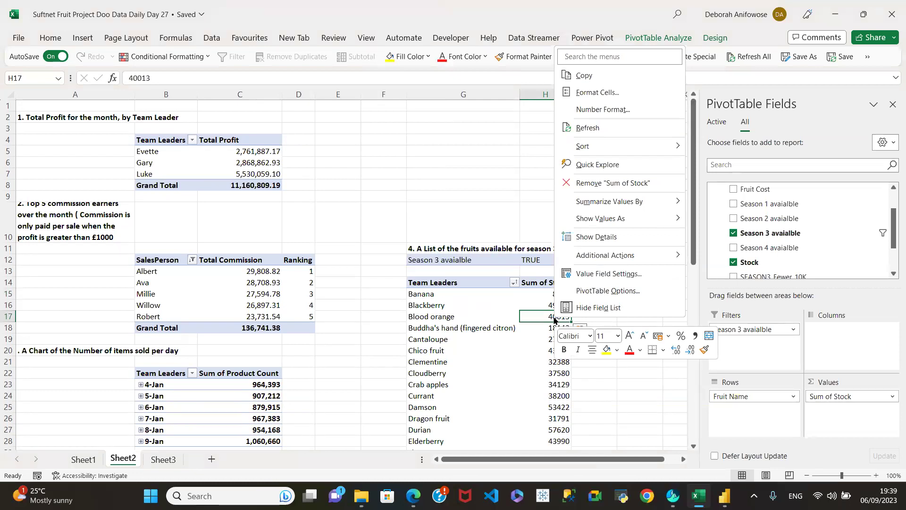
left_click(555, 320)
left_click(557, 303)
left_click(549, 294)
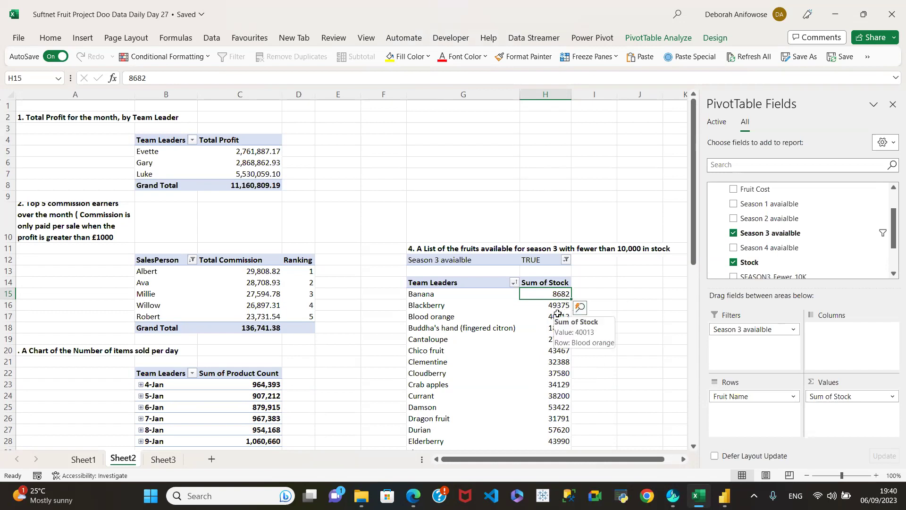
left_click(513, 281)
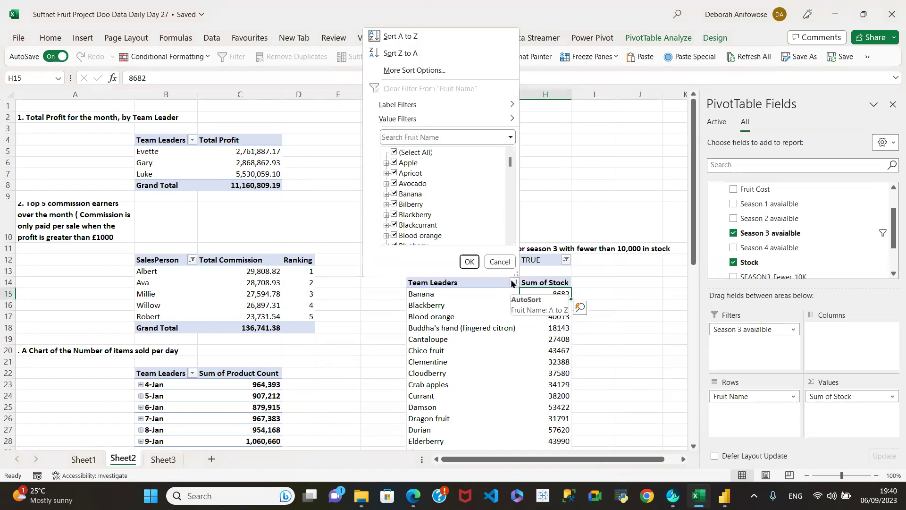
mouse_move(516, 108)
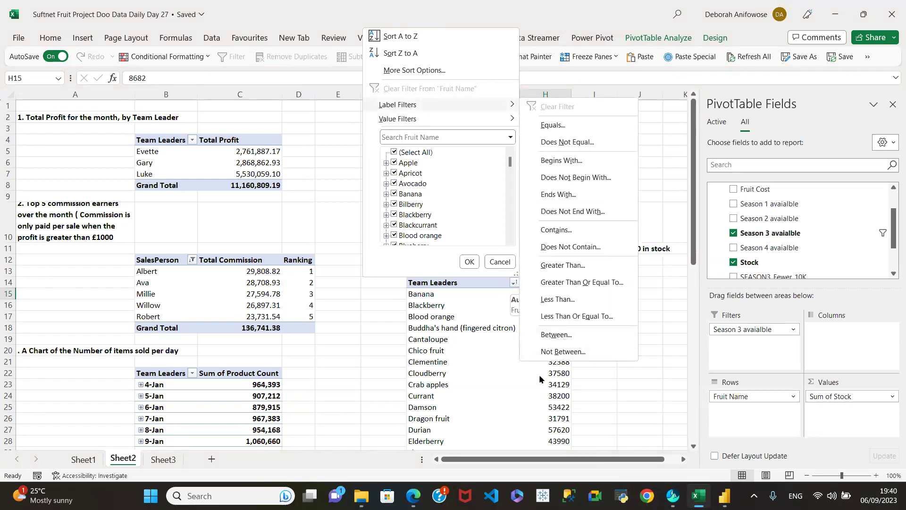
left_click(570, 383)
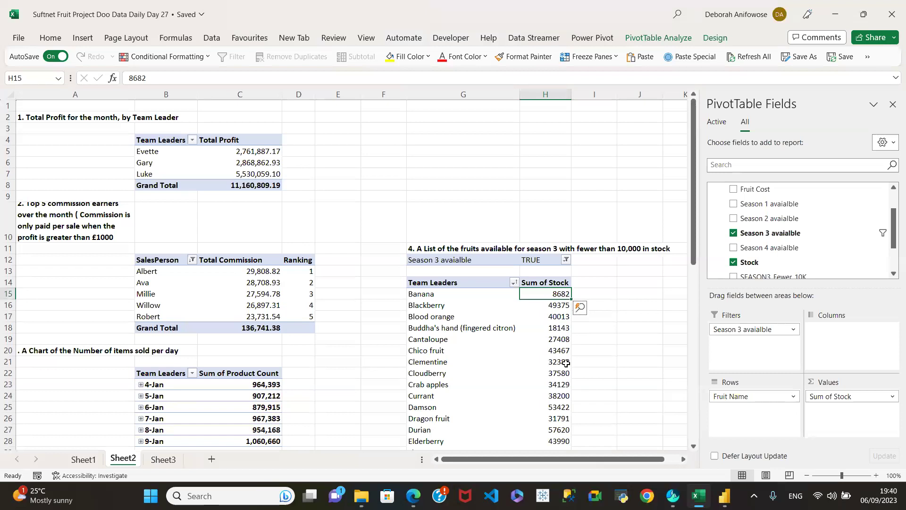
Sort the fruit pivot table by Sum of Stock from smallest to largest
left_click(557, 315)
right_click(558, 316)
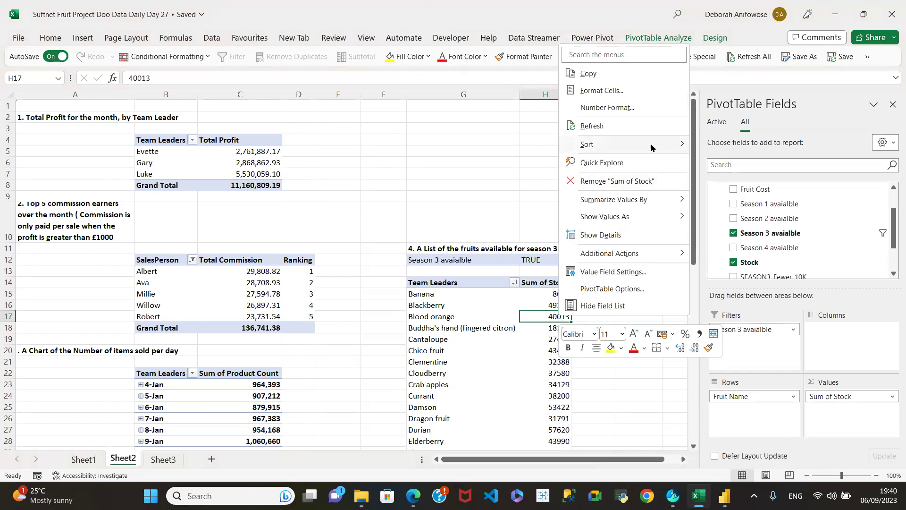
mouse_move(651, 147)
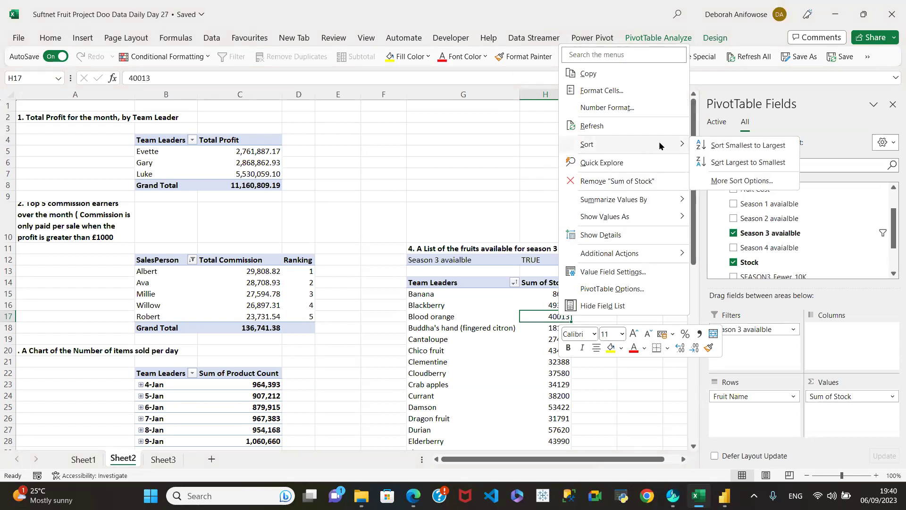
left_click(708, 146)
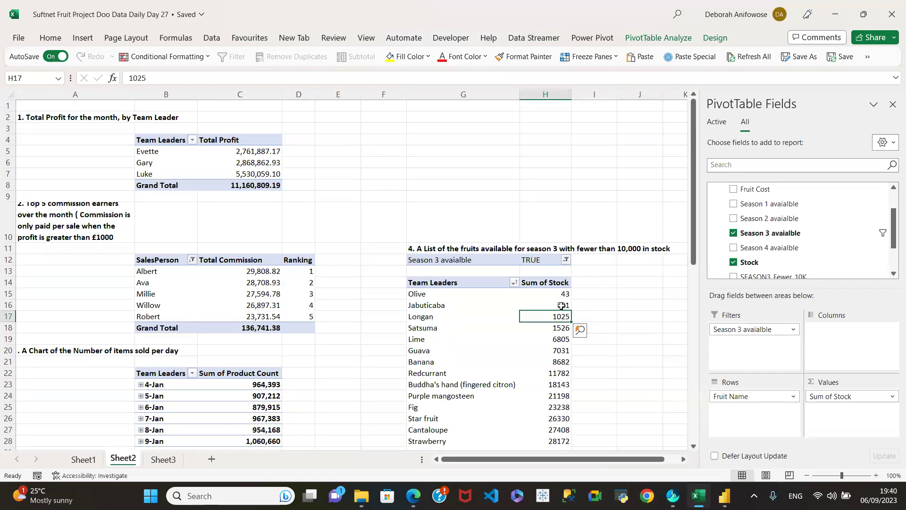
mouse_move(553, 317)
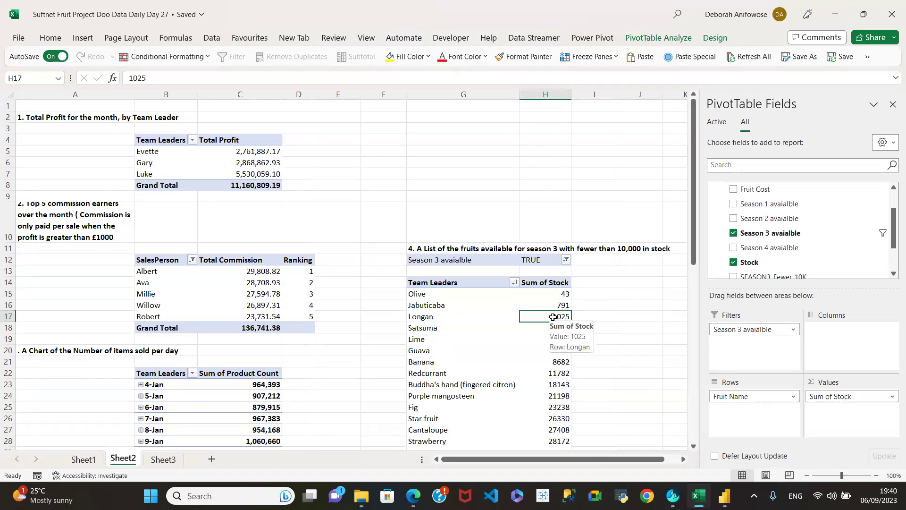
right_click(553, 316)
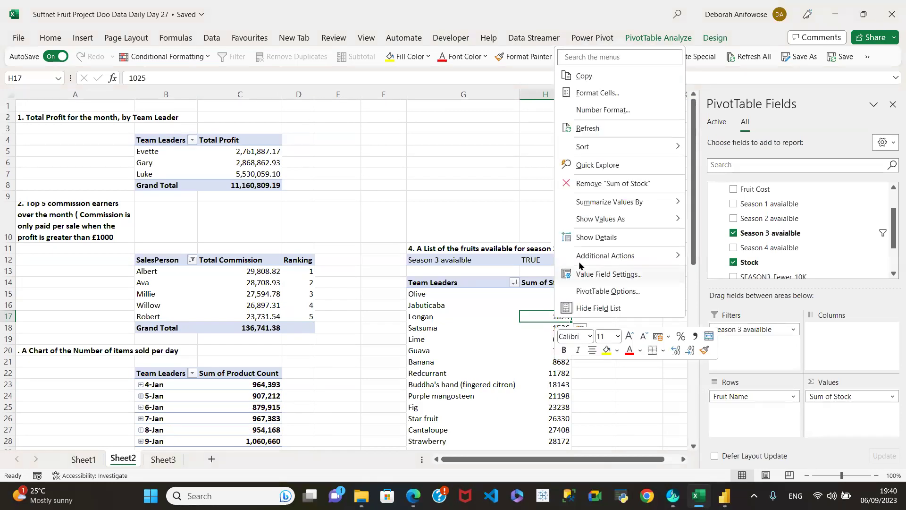
mouse_move(628, 150)
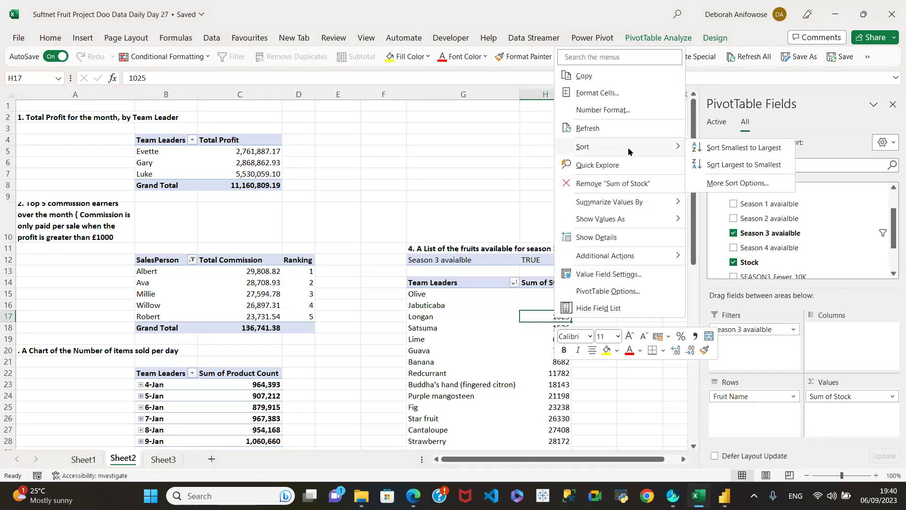
left_click(707, 148)
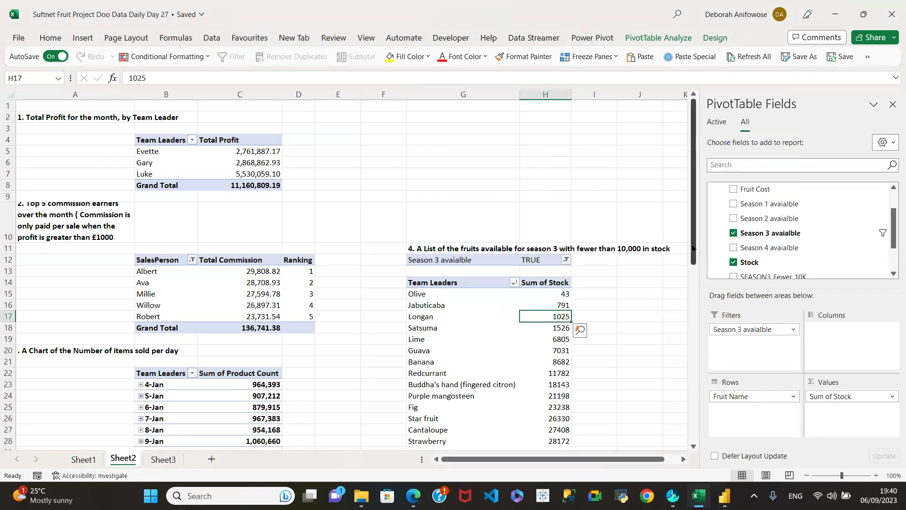
Format the fruit pivot table's Sum of Stock values as Number with a 1000 separator and 0 decimal places
mouse_move(273, 300)
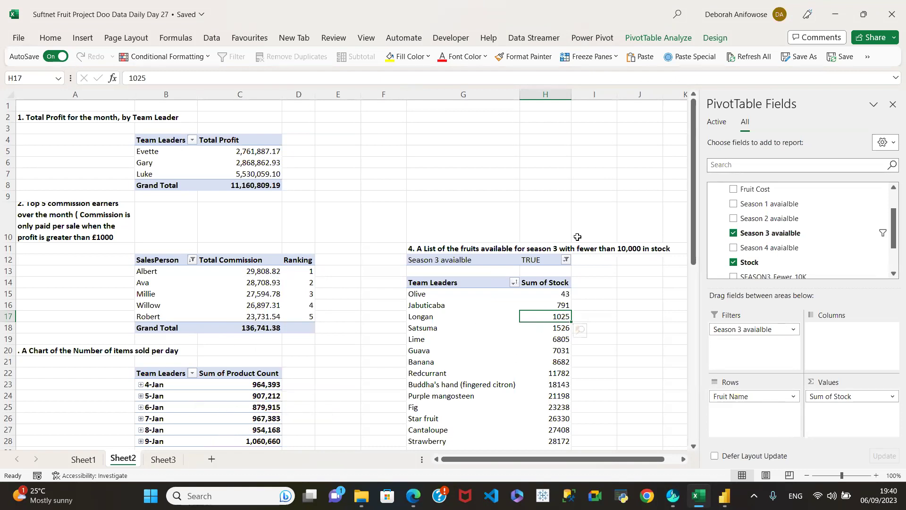
left_click_drag(692, 239, 702, 377)
left_click_drag(703, 375, 669, 217)
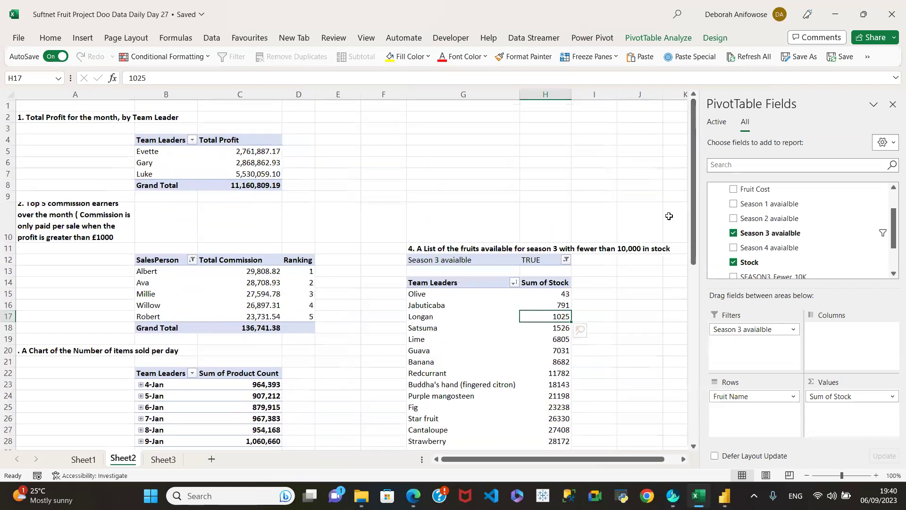
left_click(551, 392)
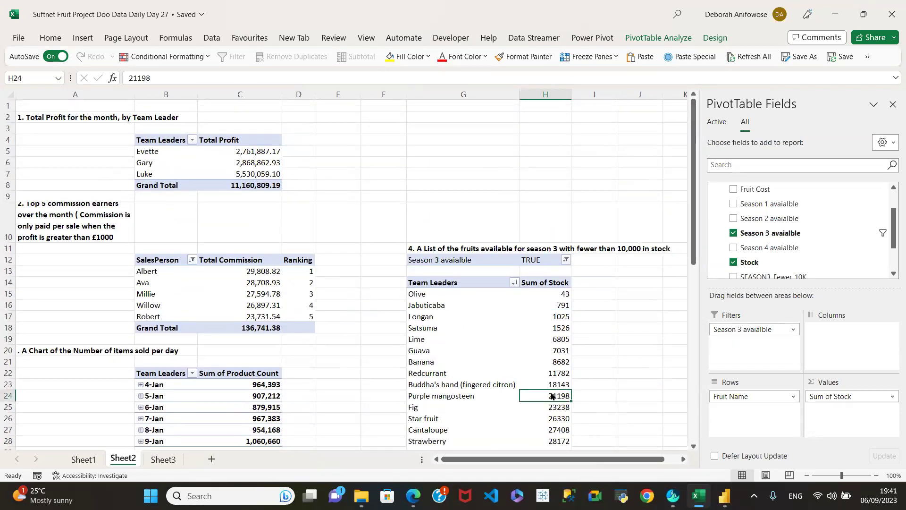
right_click(550, 392)
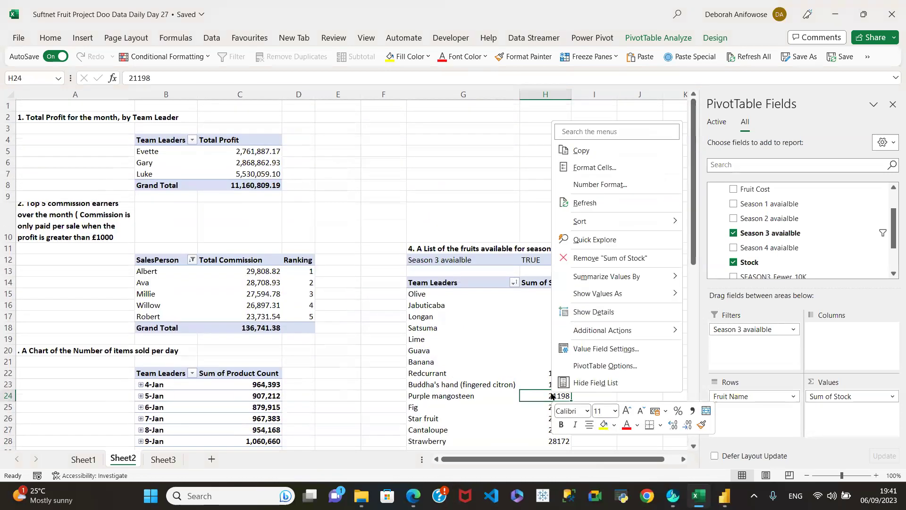
left_click(610, 186)
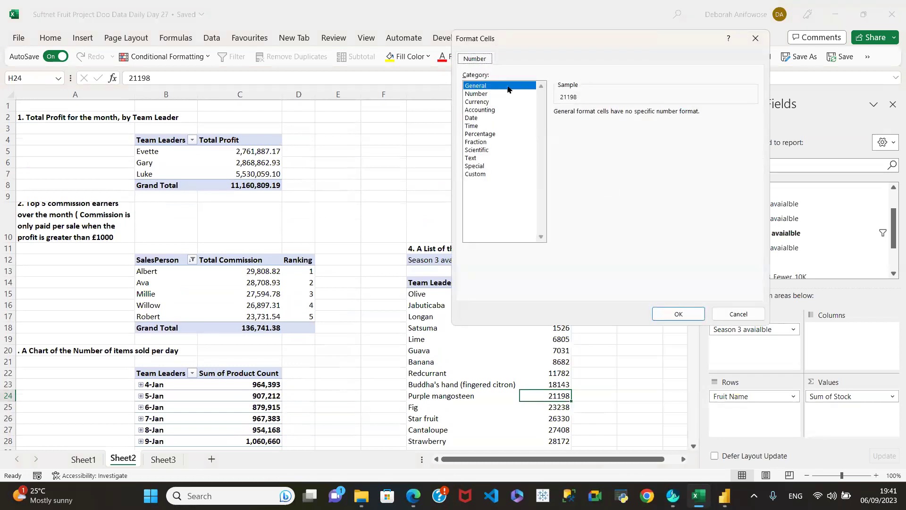
left_click(486, 93)
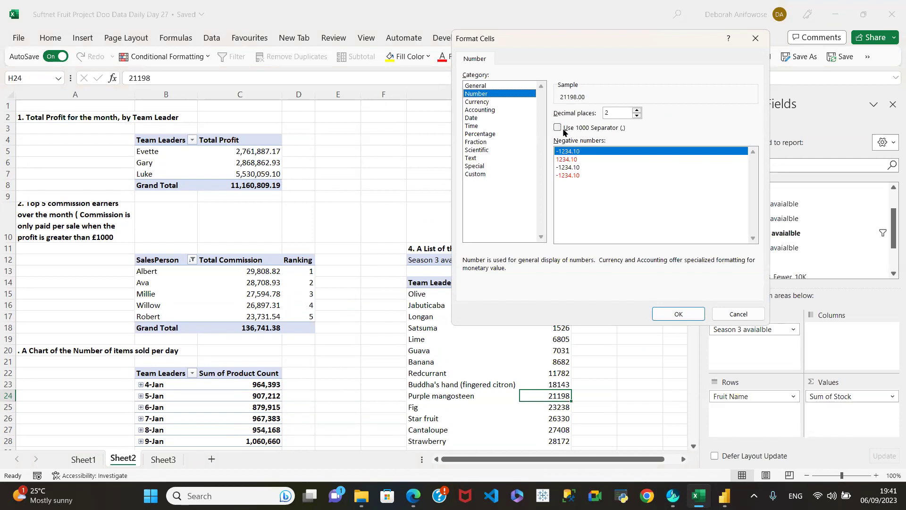
left_click(560, 128)
left_click(636, 116)
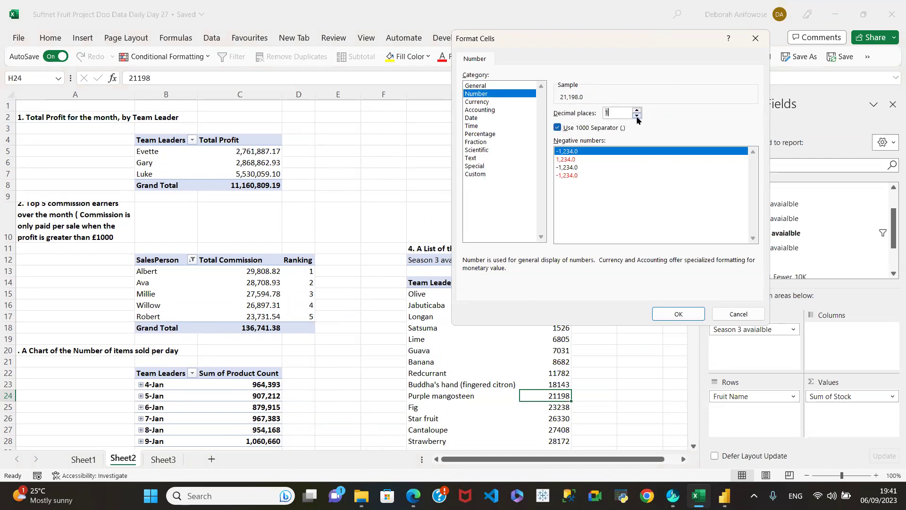
left_click(678, 314)
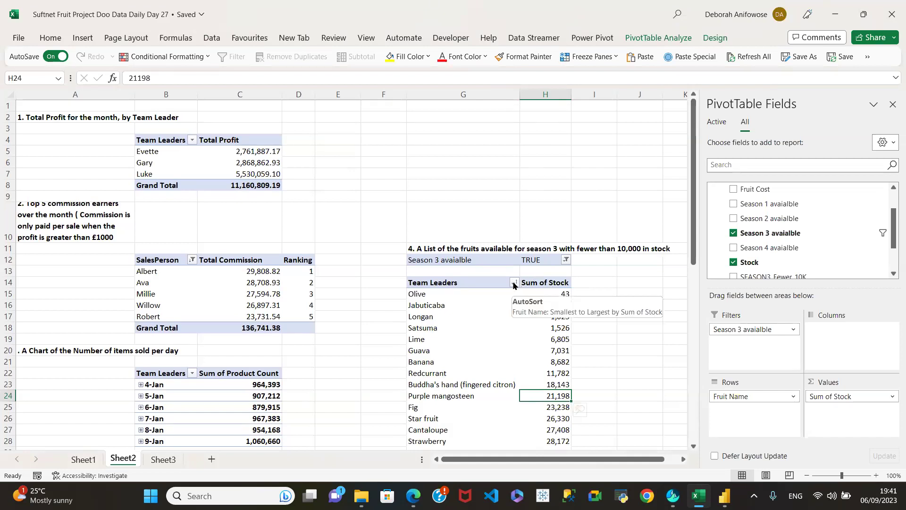
left_click(554, 302)
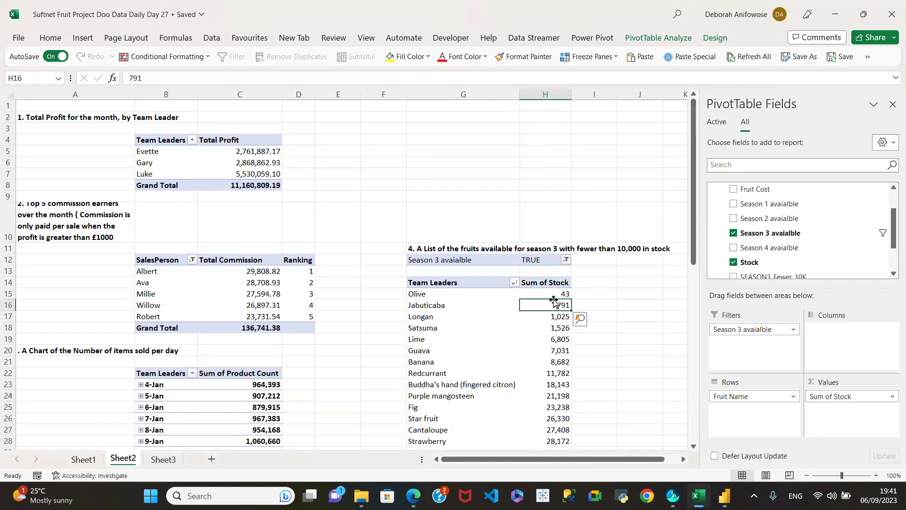
left_click(555, 325)
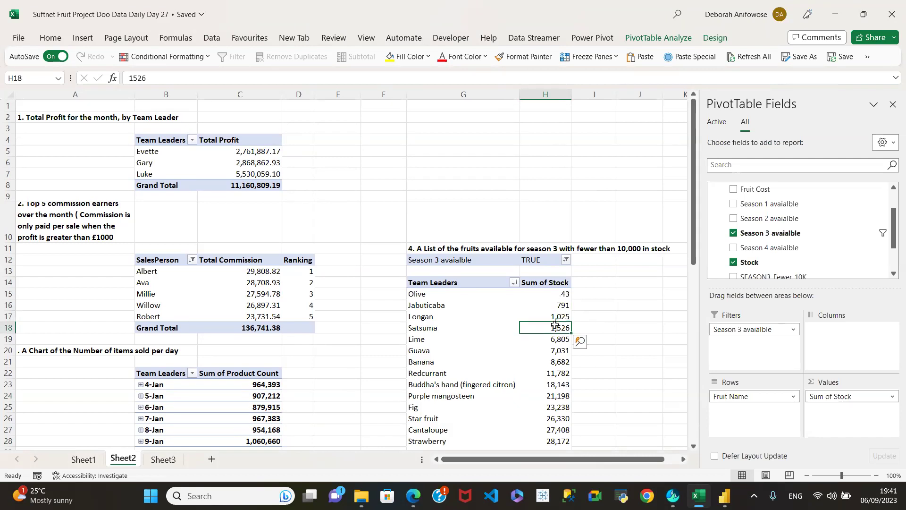
right_click(557, 328)
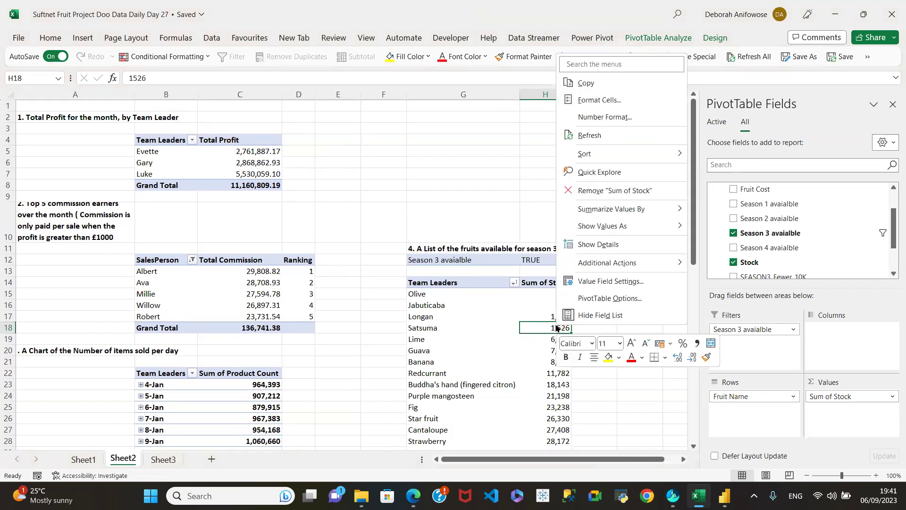
mouse_move(645, 227)
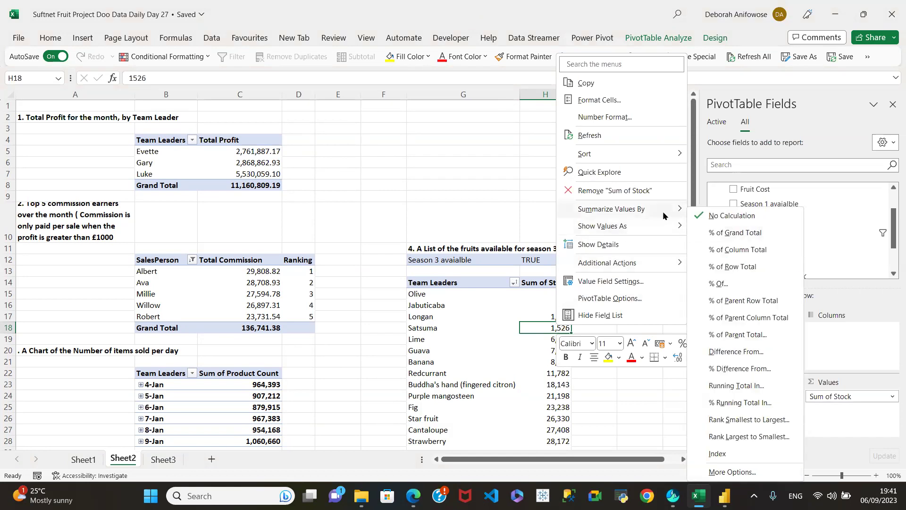
mouse_move(663, 211)
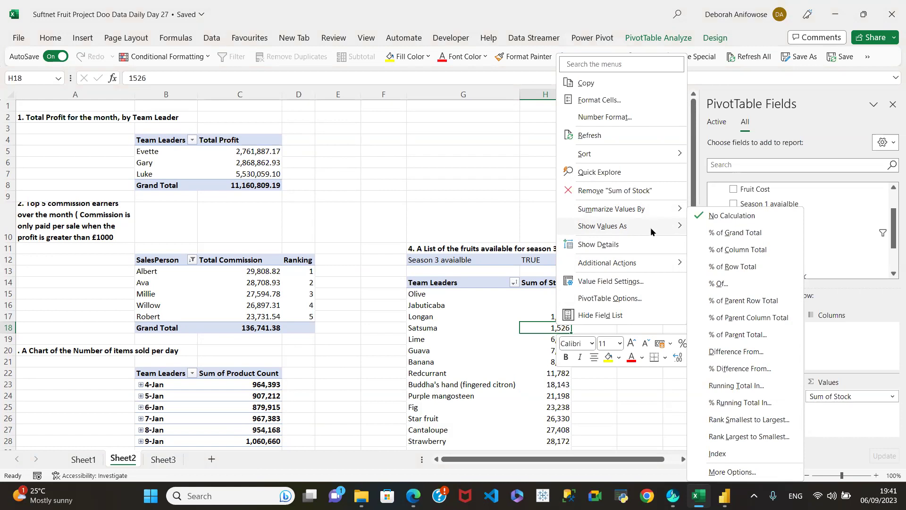
mouse_move(623, 214)
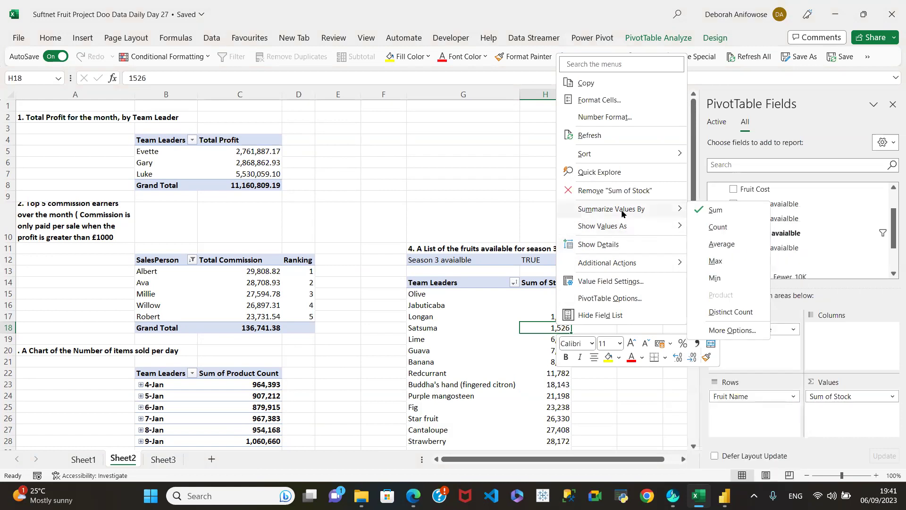
left_click(505, 268)
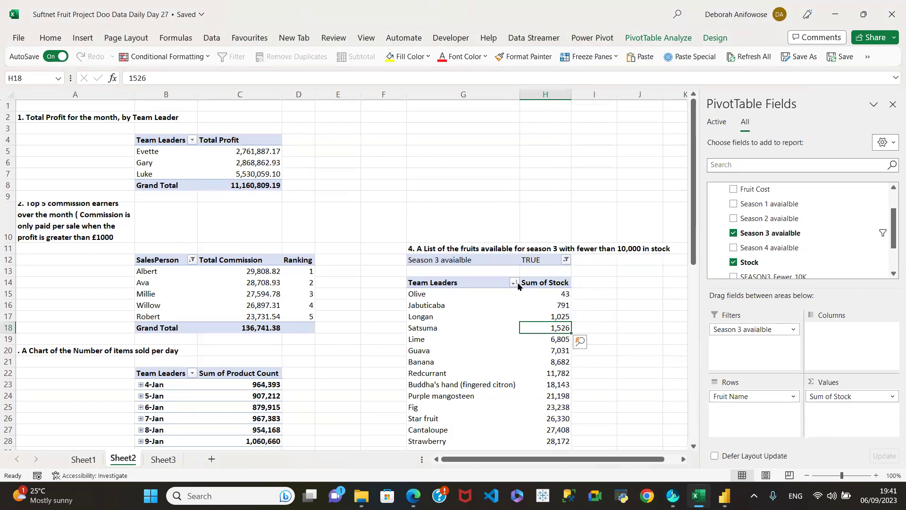
Apply a value filter to the fruit names that shows only items whose Sum of Stock is less than 10000
left_click(514, 282)
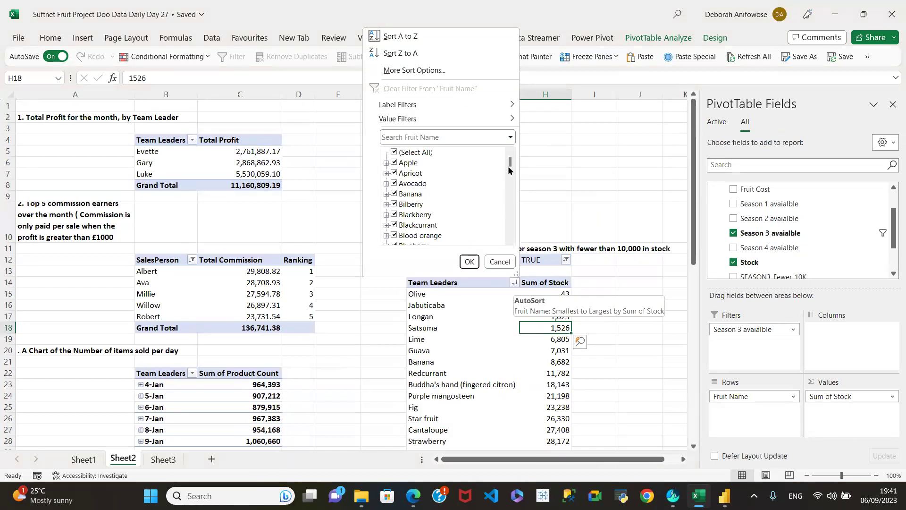
mouse_move(493, 121)
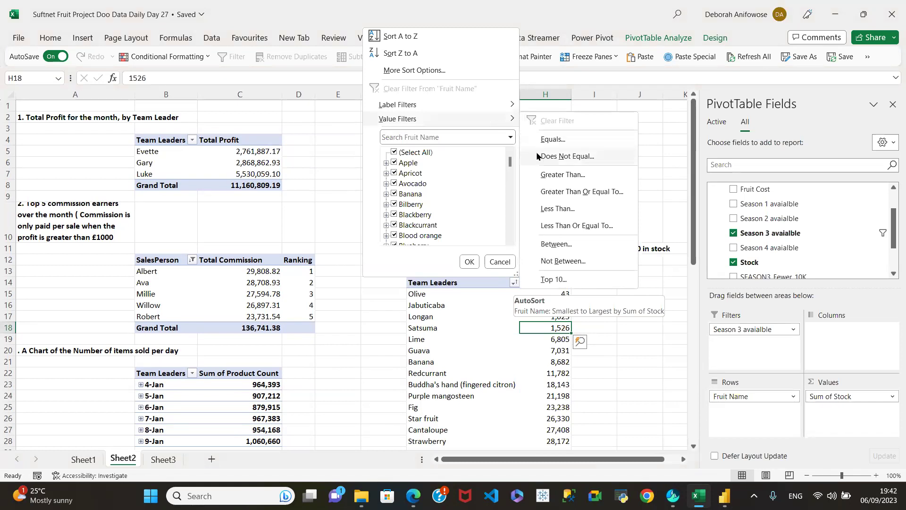
left_click(566, 208)
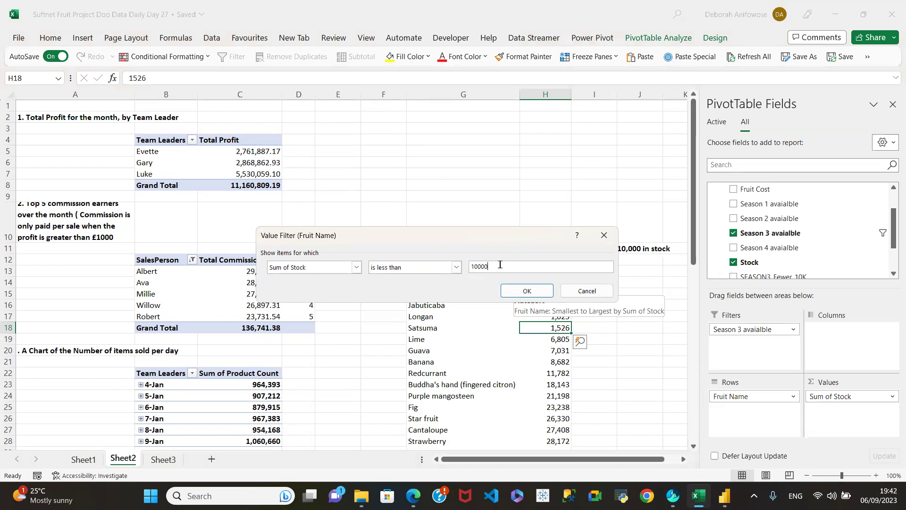
left_click(515, 289)
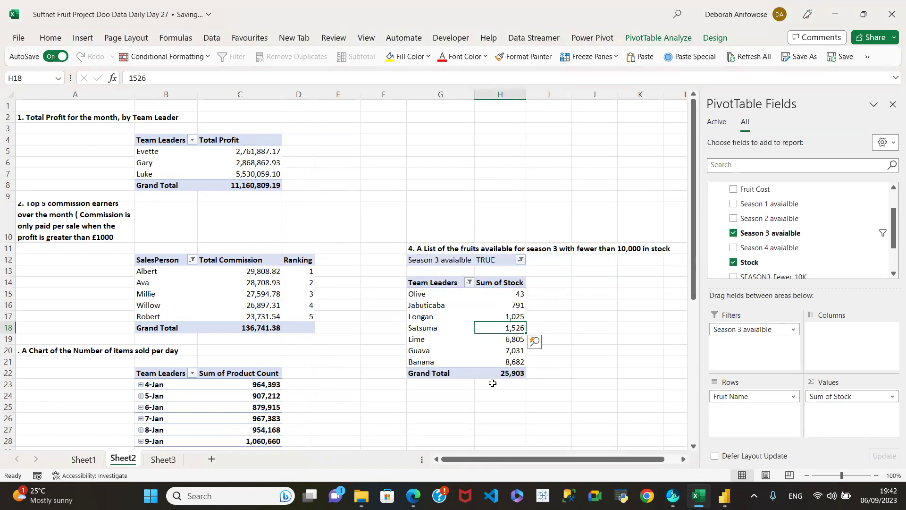
Turn off grand totals for rows and columns in the fruit stock pivot table
left_click(433, 376)
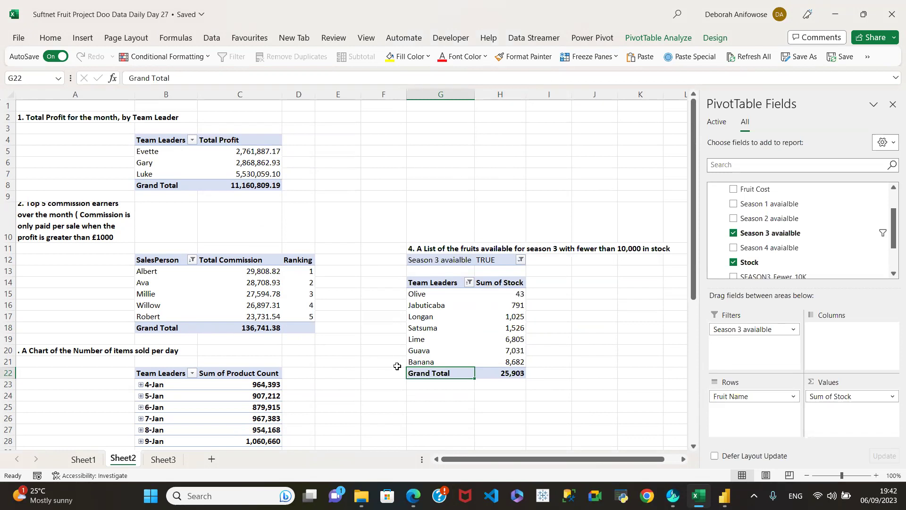
left_click(710, 40)
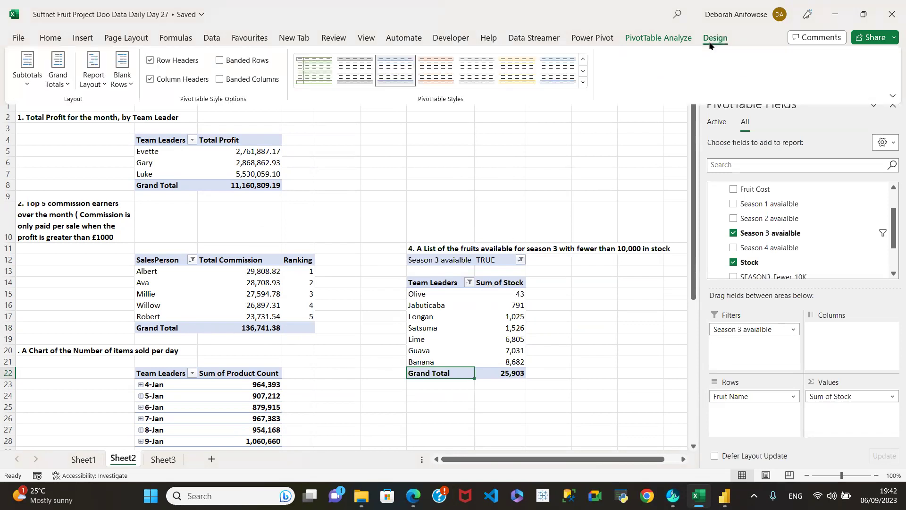
left_click(428, 311)
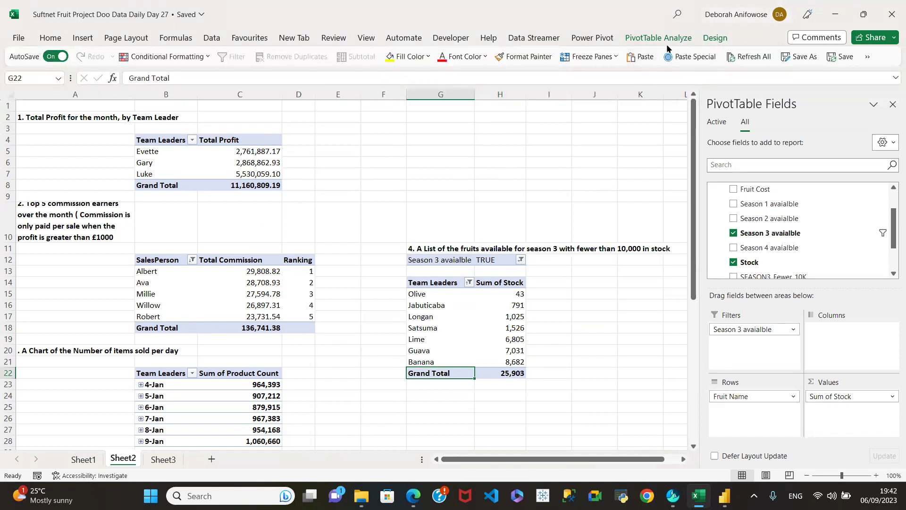
left_click(715, 38)
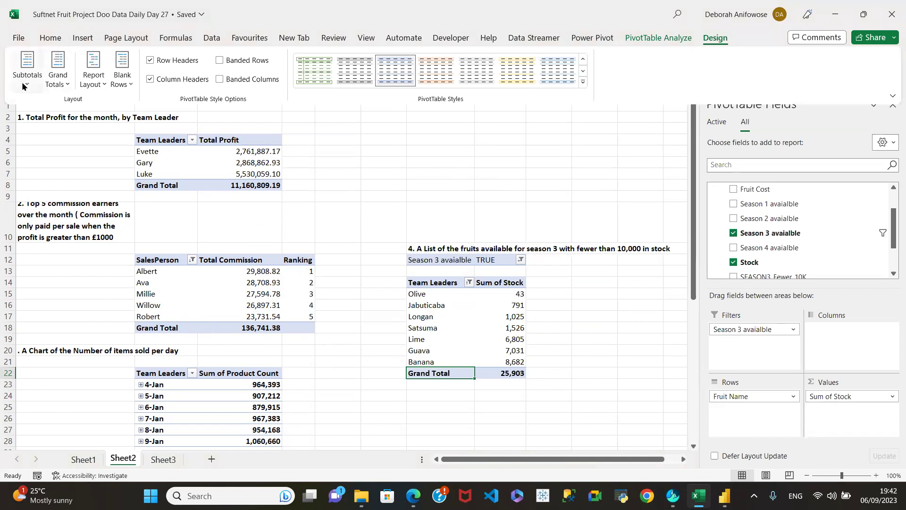
left_click(65, 87)
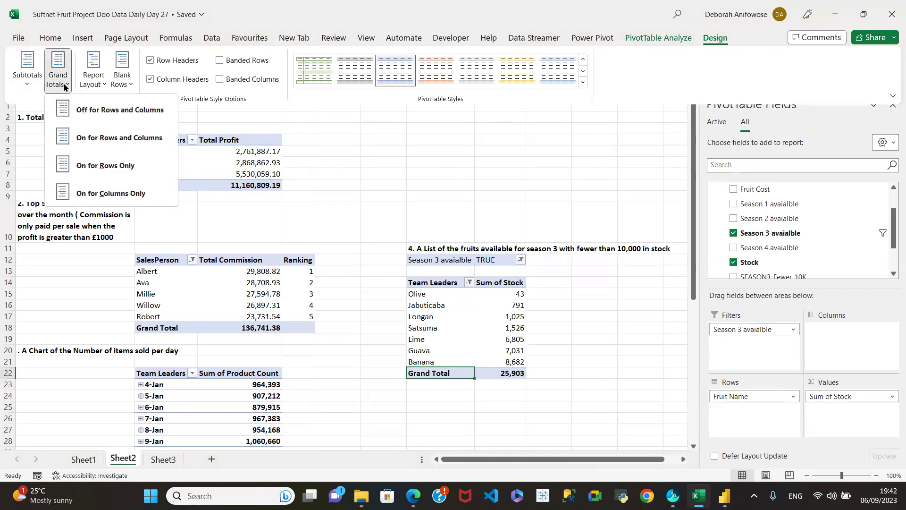
left_click(117, 113)
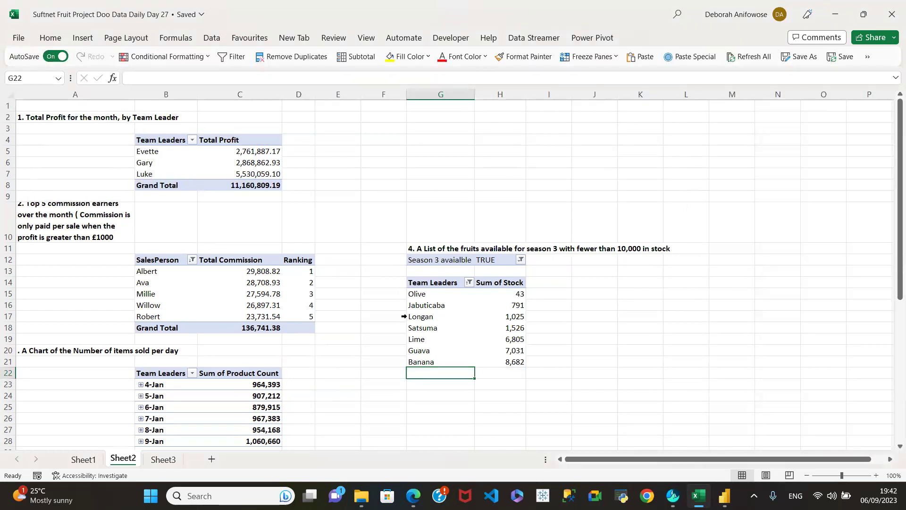
left_click(423, 316)
left_click(457, 351)
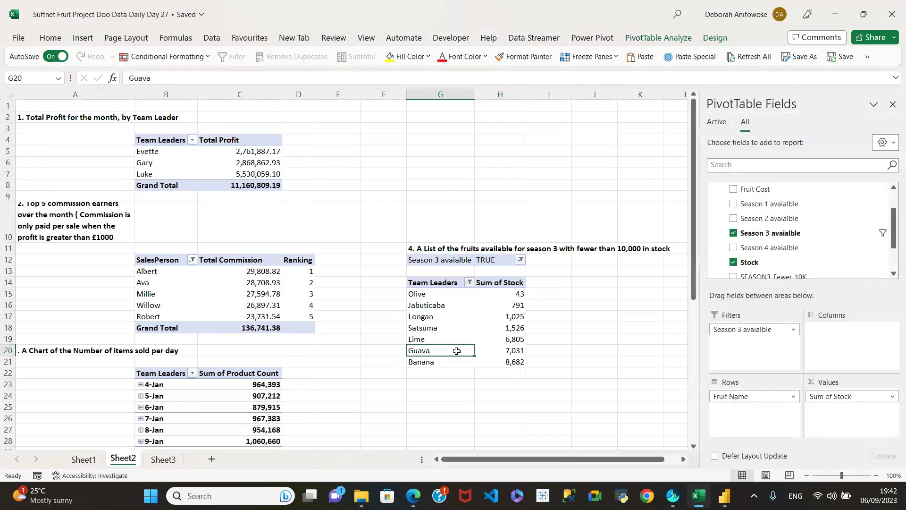
left_click(497, 350)
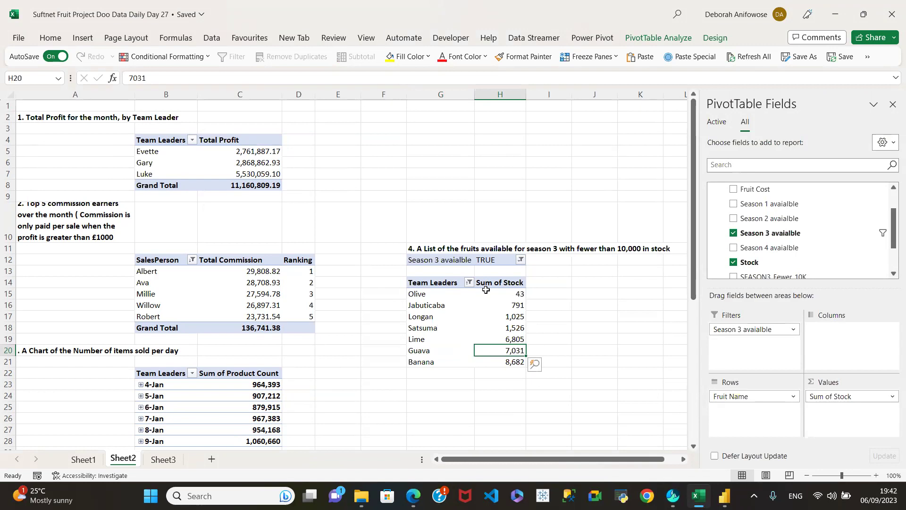
left_click(437, 284)
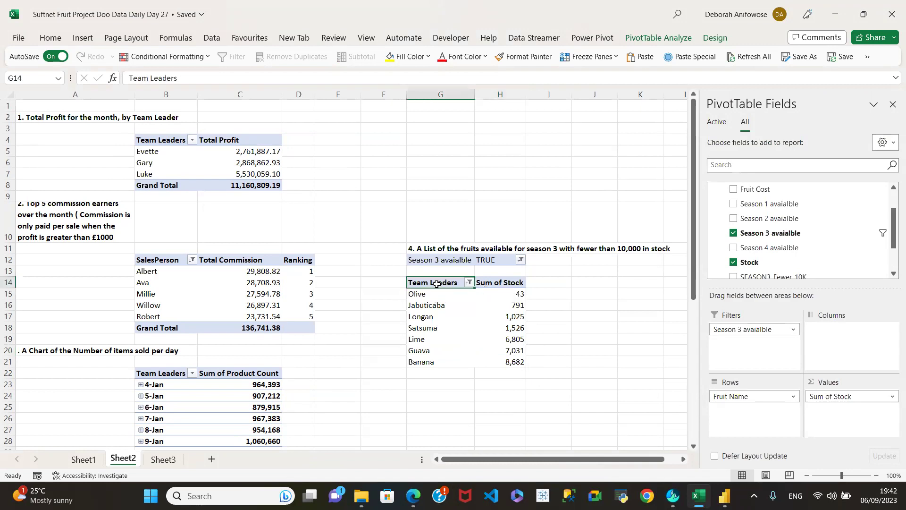
Insert a clustered bar PivotChart based on the season 3 fruit stock pivot table
left_click(436, 294)
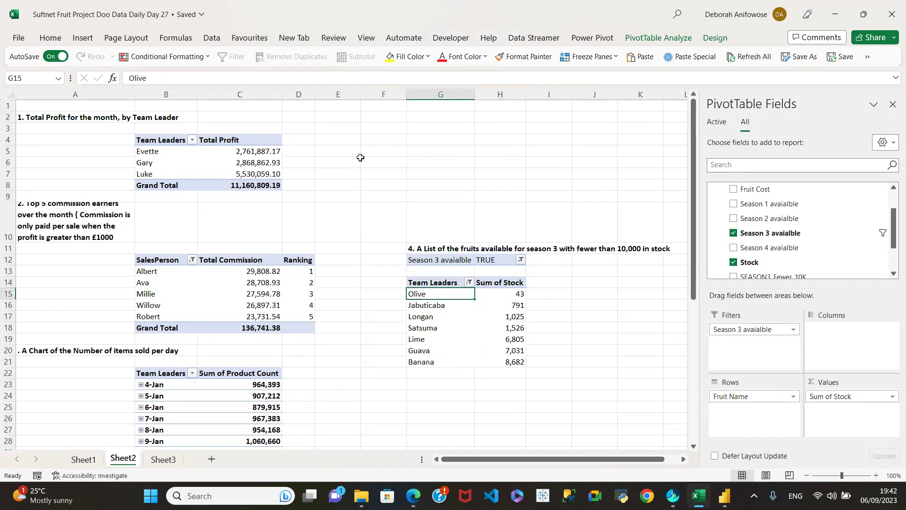
left_click(89, 40)
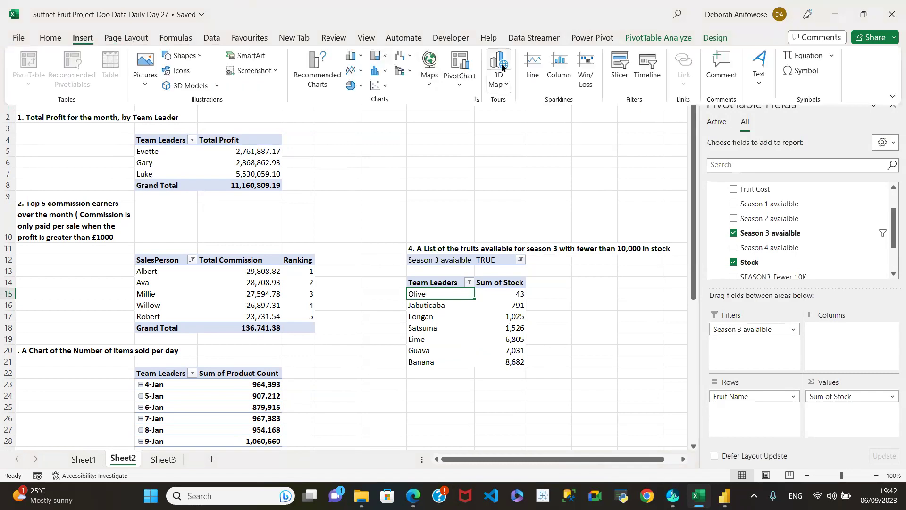
left_click(456, 85)
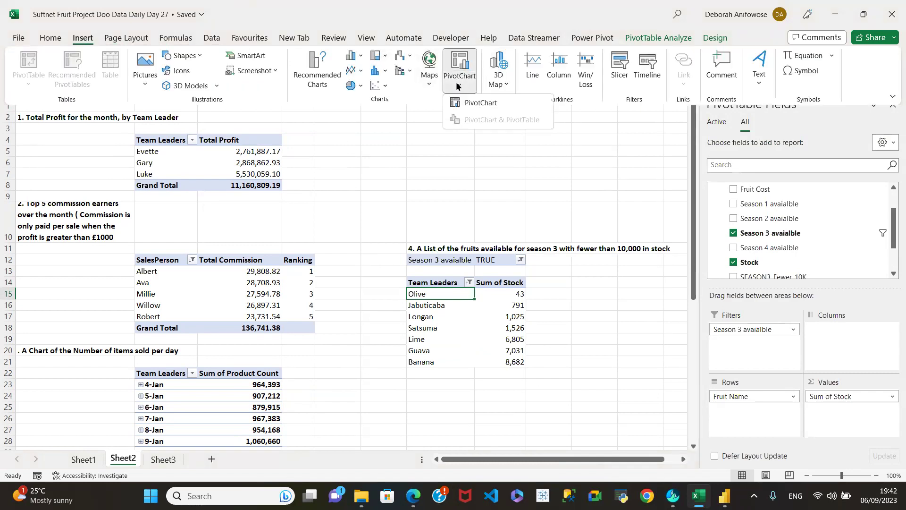
left_click(482, 103)
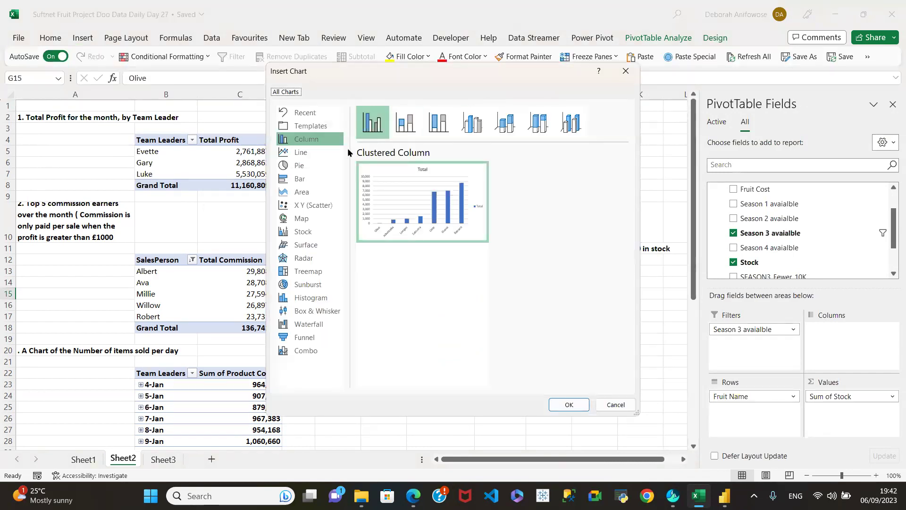
left_click(304, 180)
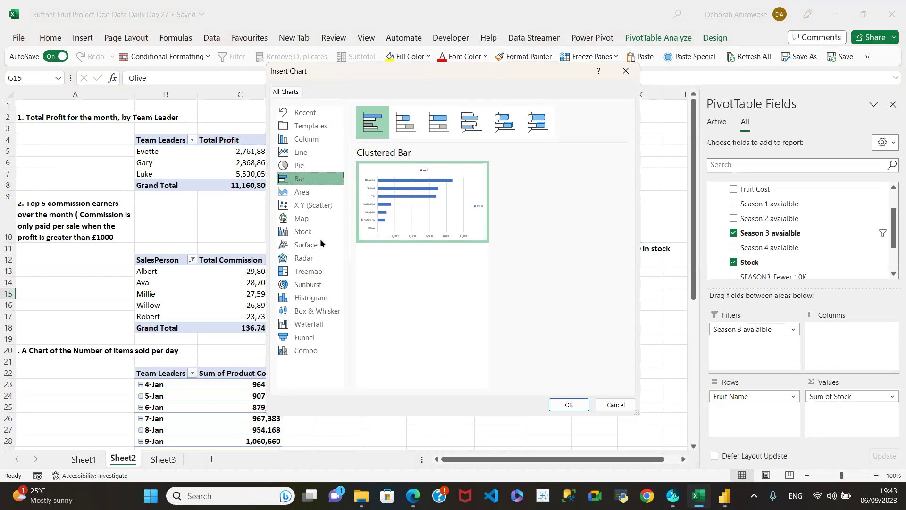
left_click(309, 298)
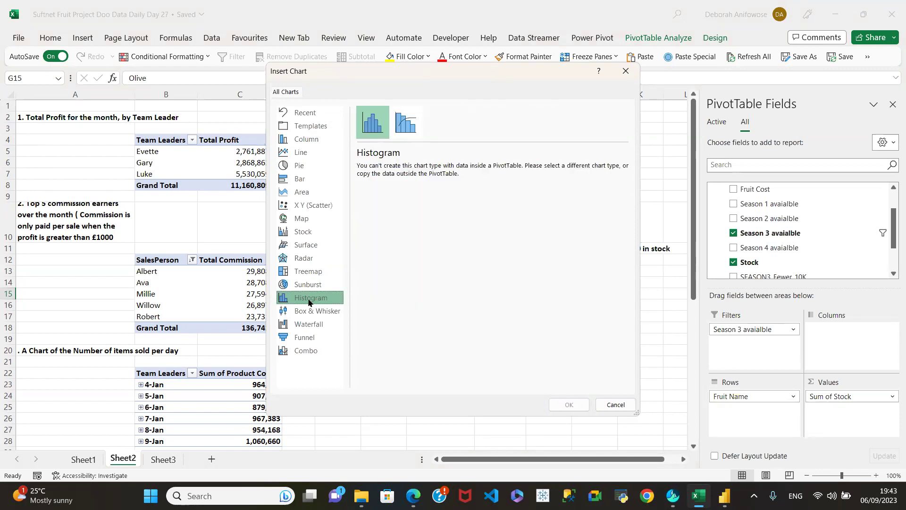
left_click(315, 191)
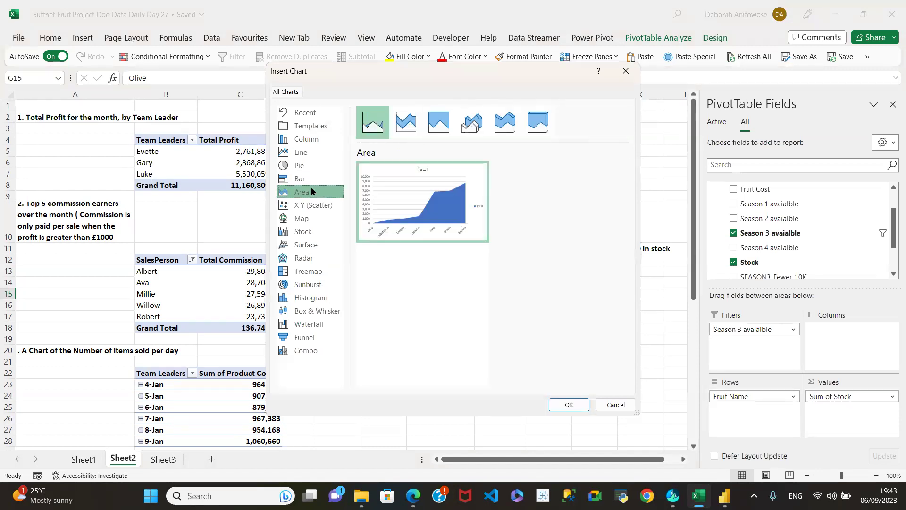
mouse_move(425, 217)
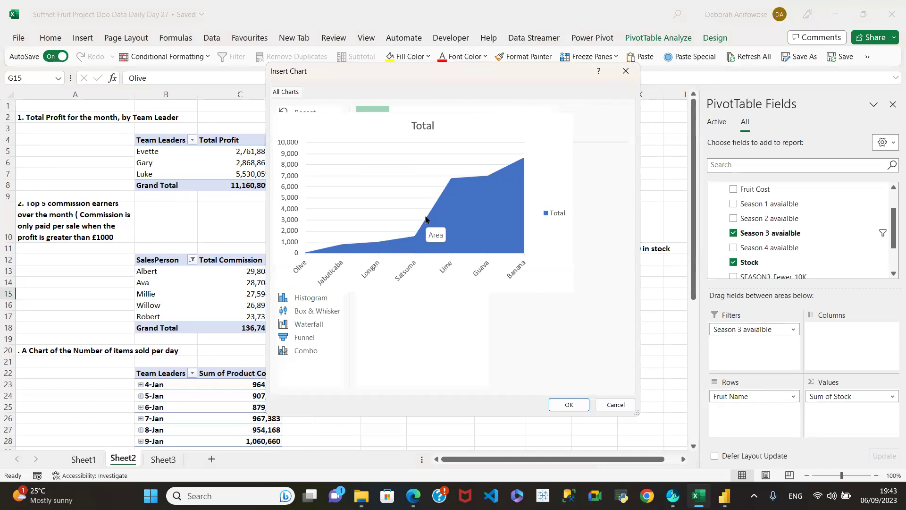
left_click(317, 181)
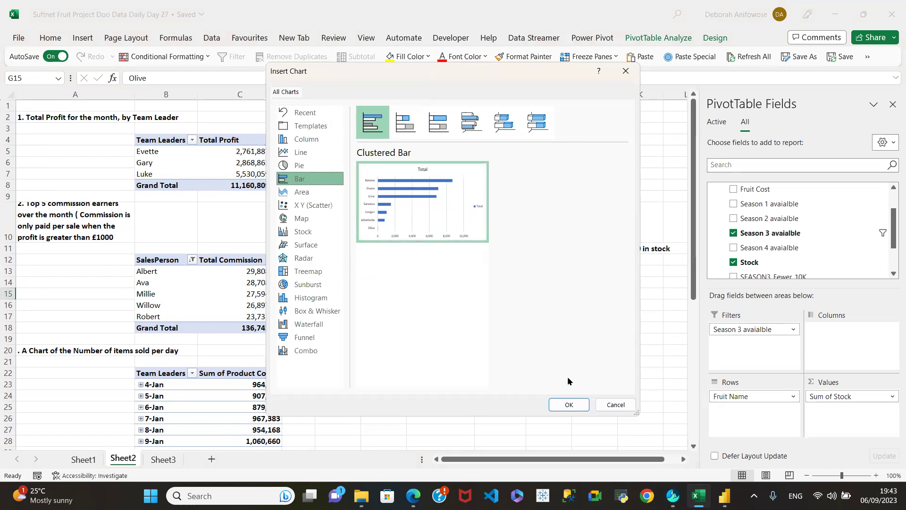
left_click(569, 404)
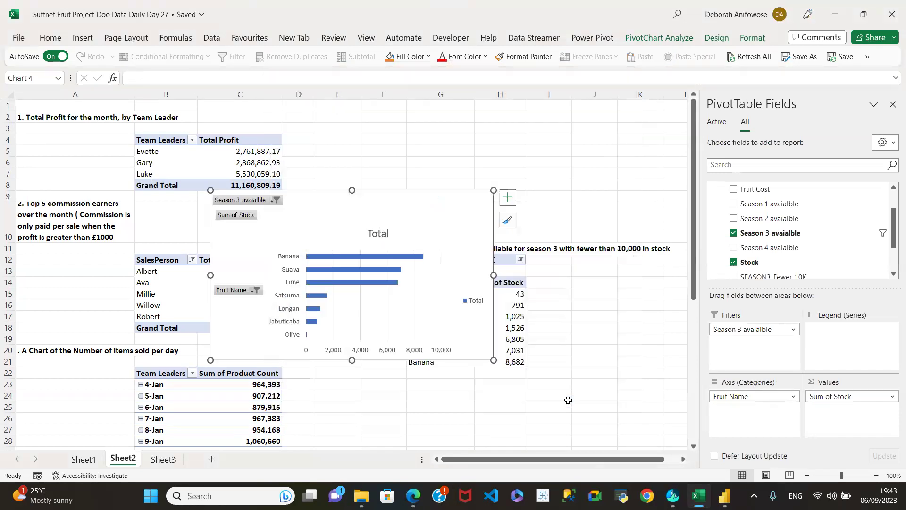
Delete the legend from the fruit stock bar chart and move the chart down below the question 4 heading
left_click(474, 302)
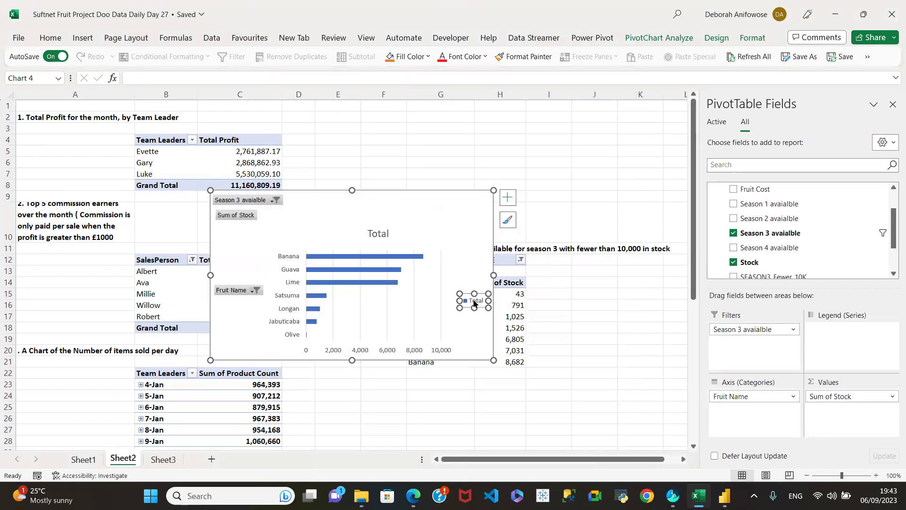
key("Delete")
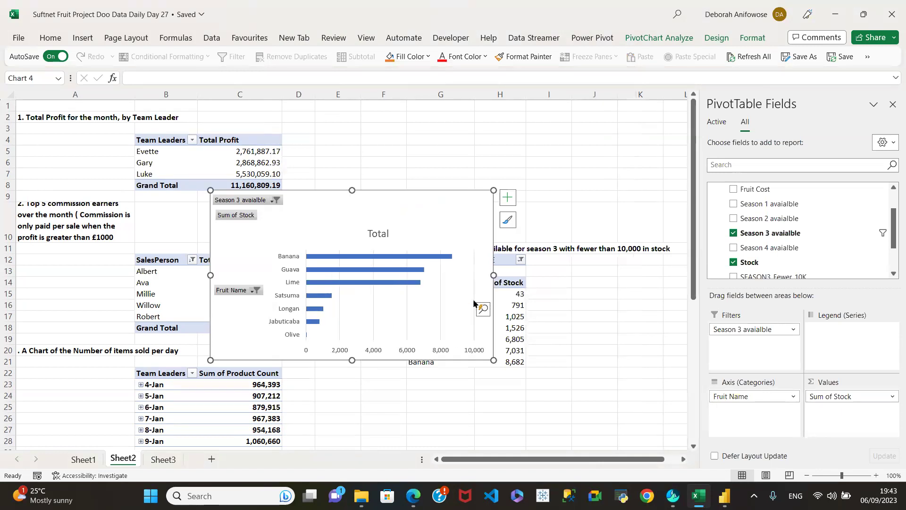
left_click(378, 231)
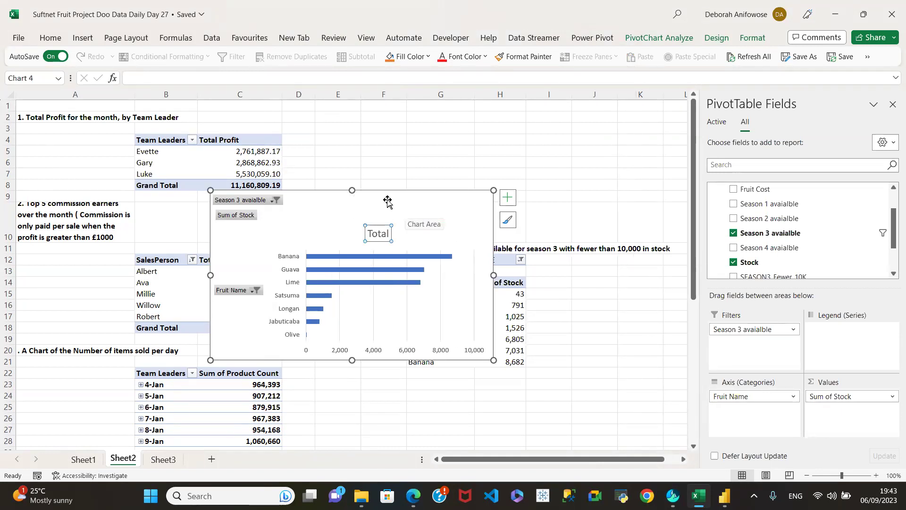
left_click_drag(328, 196, 382, 268)
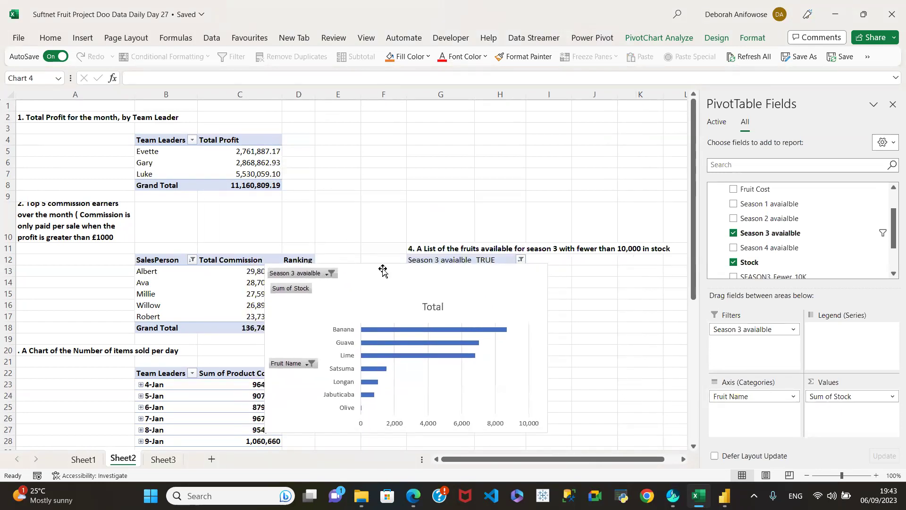
Copy the wording of the heading in G11 into the chart title as "Fruits available for season 3 with fewer than 10,000 in stock"
left_click(453, 250)
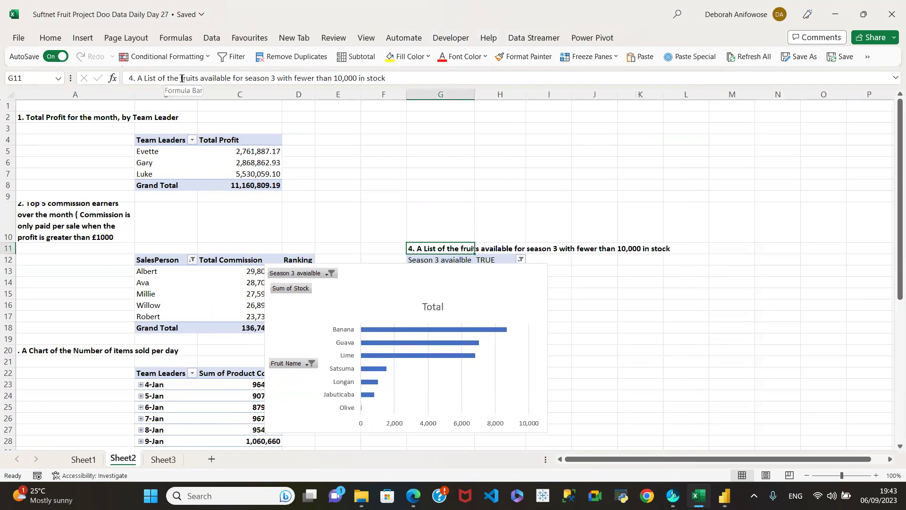
left_click_drag(182, 78, 386, 78)
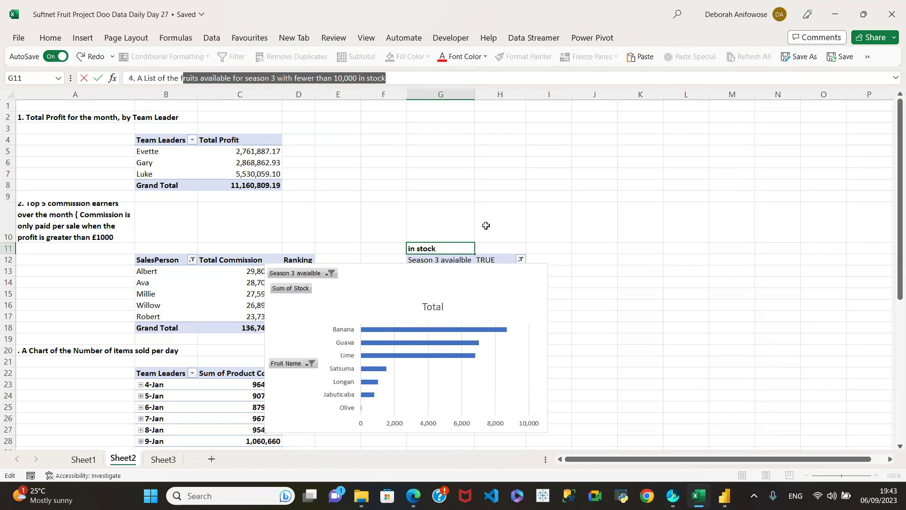
left_click(427, 309)
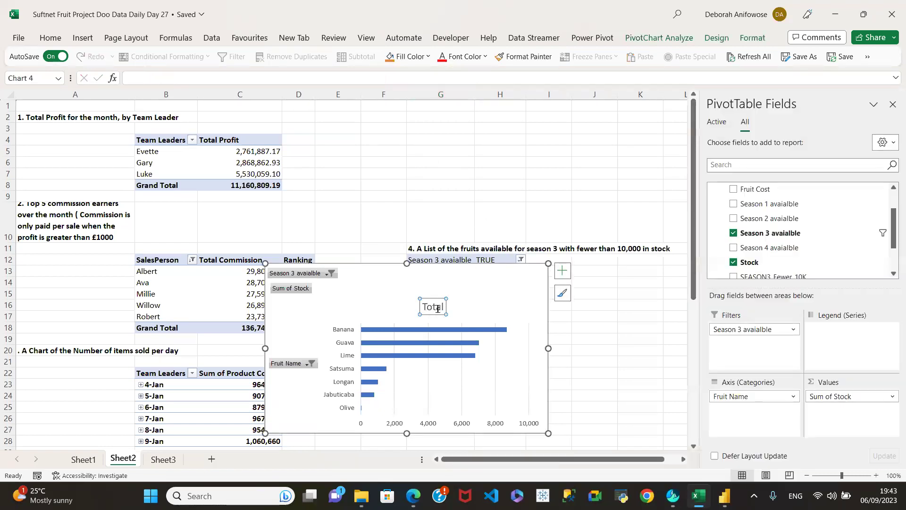
left_click_drag(443, 309, 417, 307)
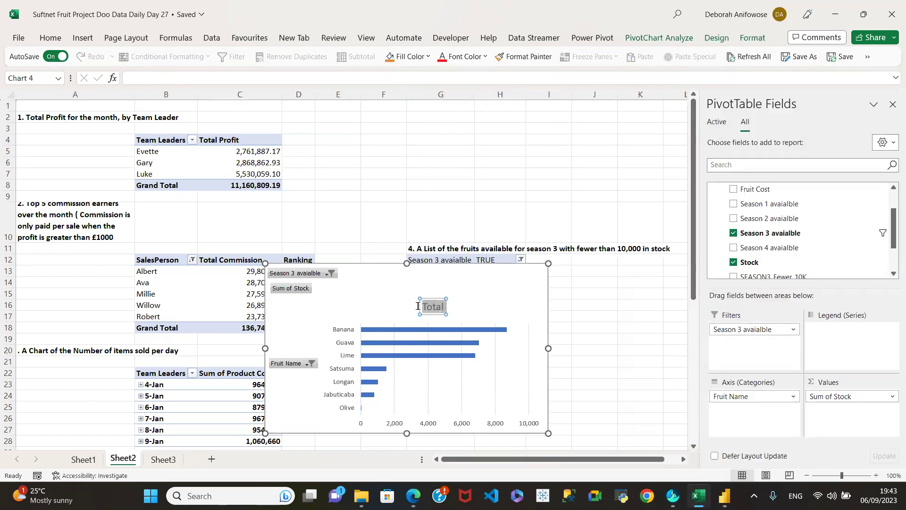
type("4. A List of the fruits available for season 3 with fewer than 10,000 in stock")
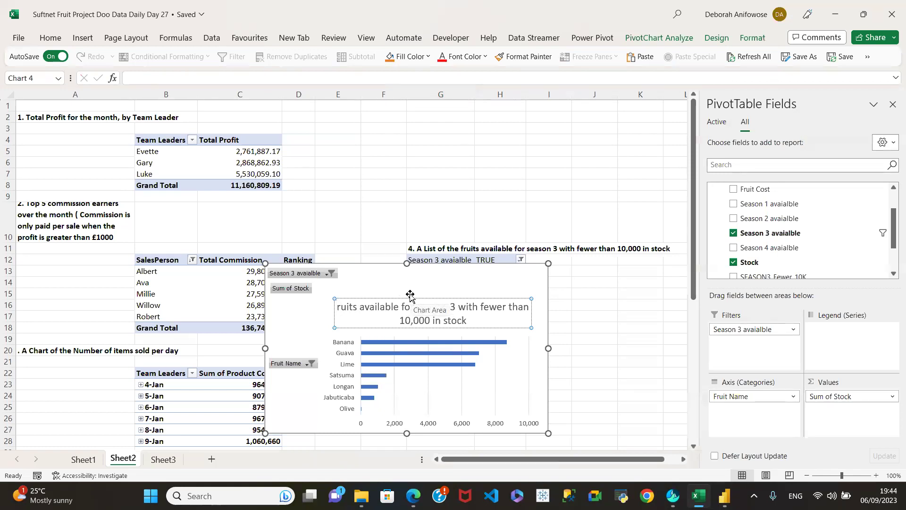
type("F")
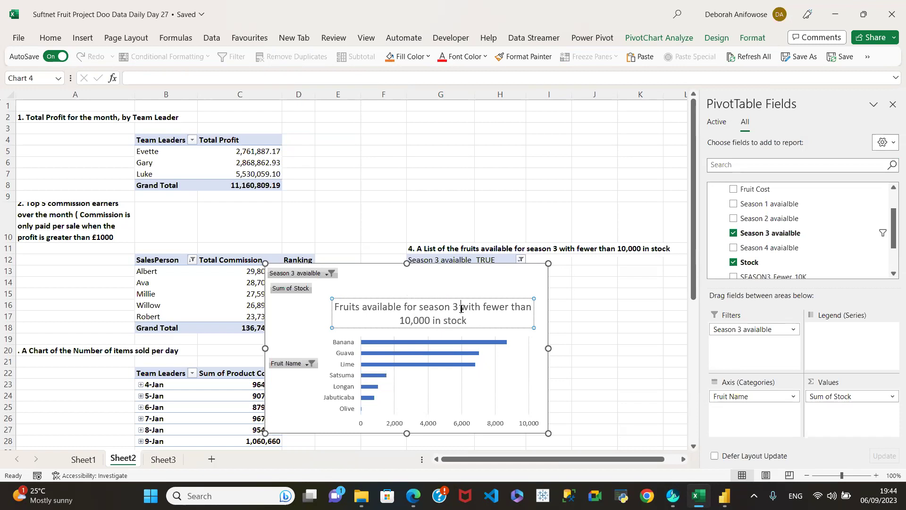
Shorten the chart title to "Fruits available for season 3 < 10,000 in stock" by replacing "with fewer than" with "<"
key("Delete")
key("Delete")
key("Delete")
key("Delete")
key("Delete")
key("Delete")
key("Delete")
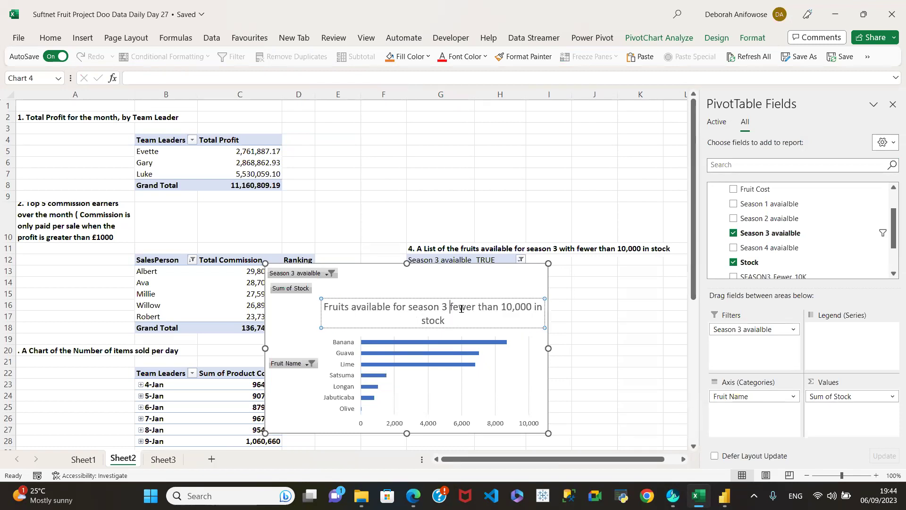
key("Delete")
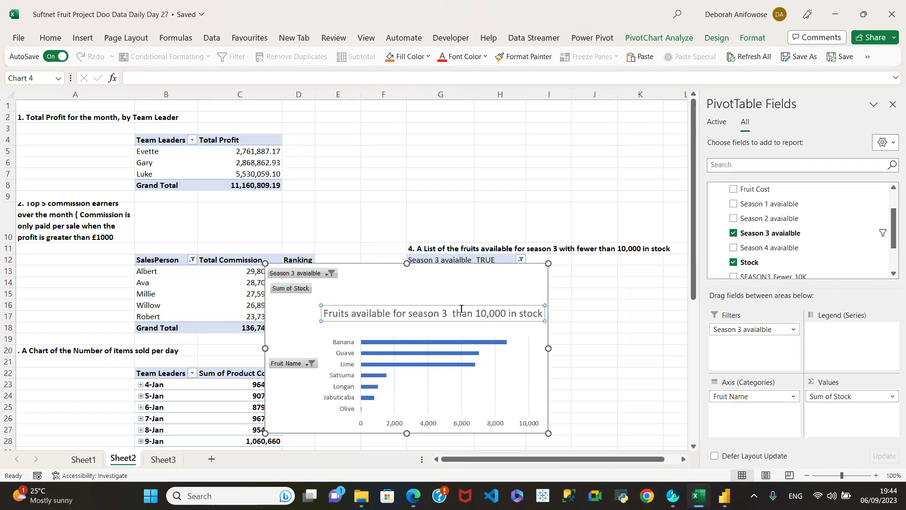
key("Delete")
key("Delete")
key("Delete")
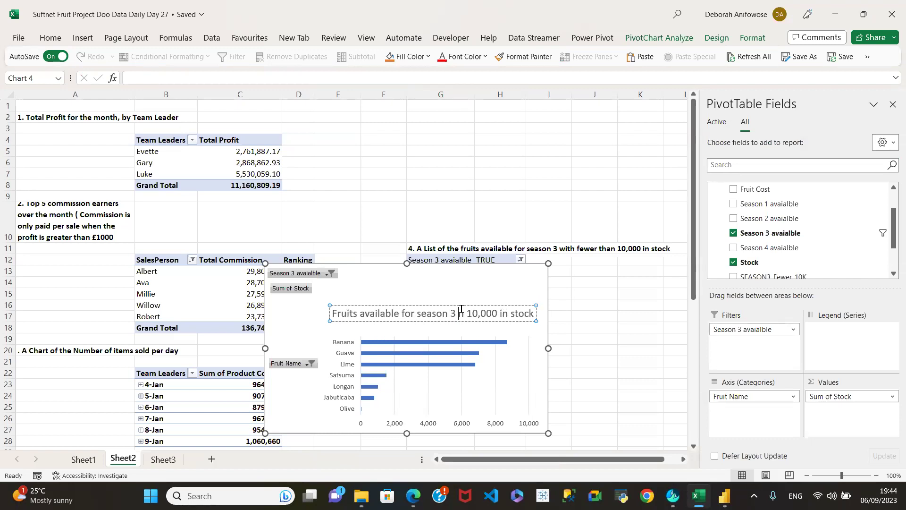
key("Delete")
key("Delete")
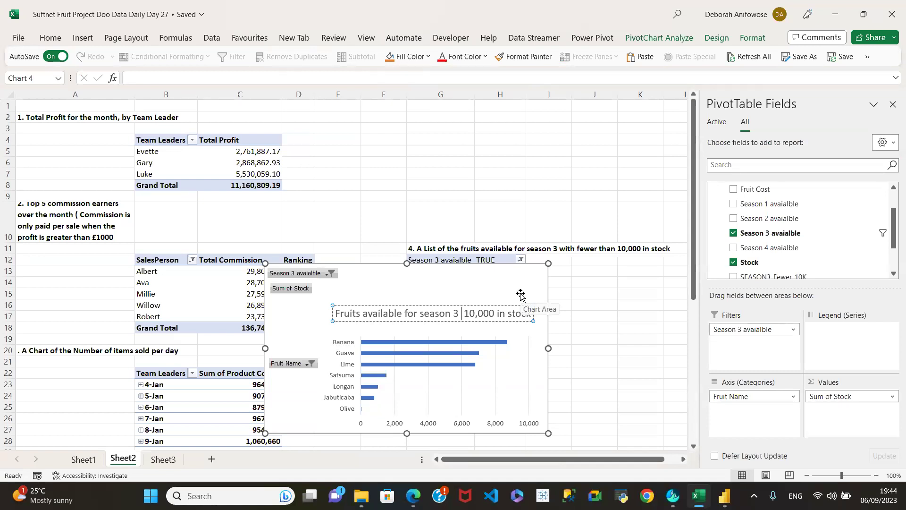
type("<")
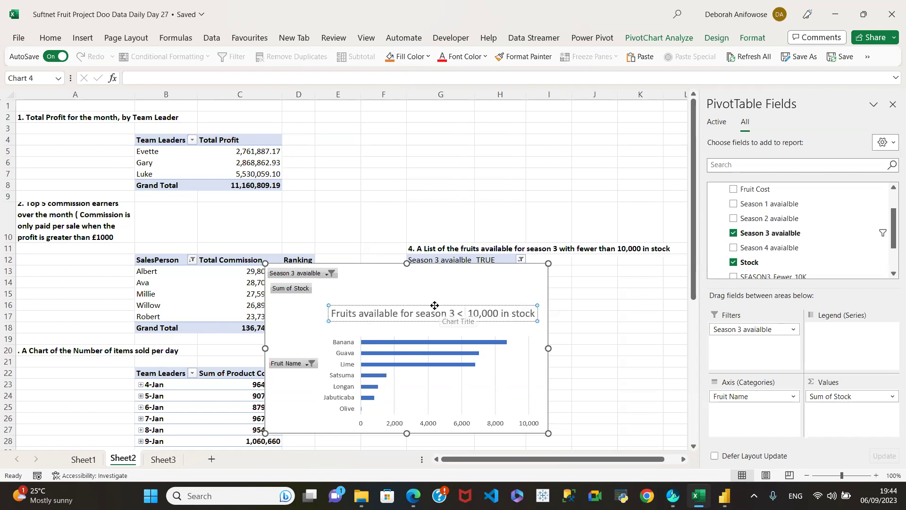
Move the chart title to the upper edge of the fruit chart and hide all field buttons on the chart
left_click_drag(431, 304, 421, 274)
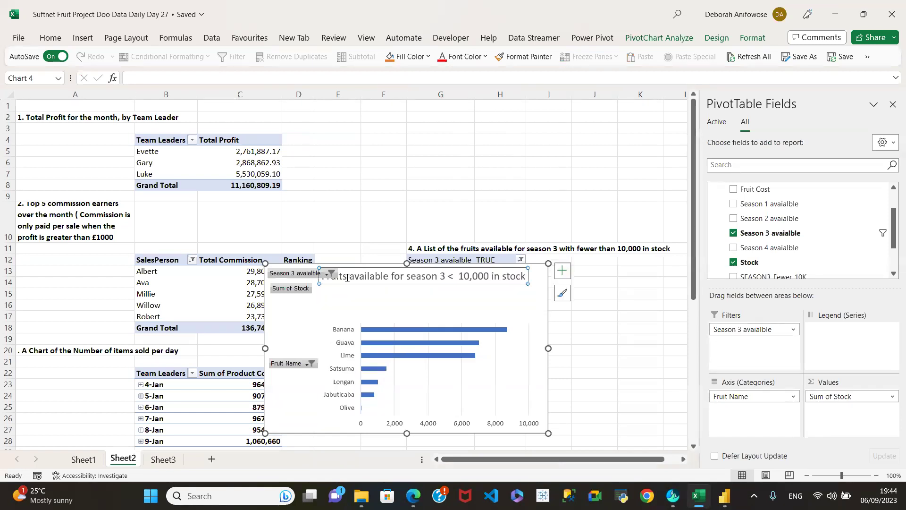
right_click(289, 276)
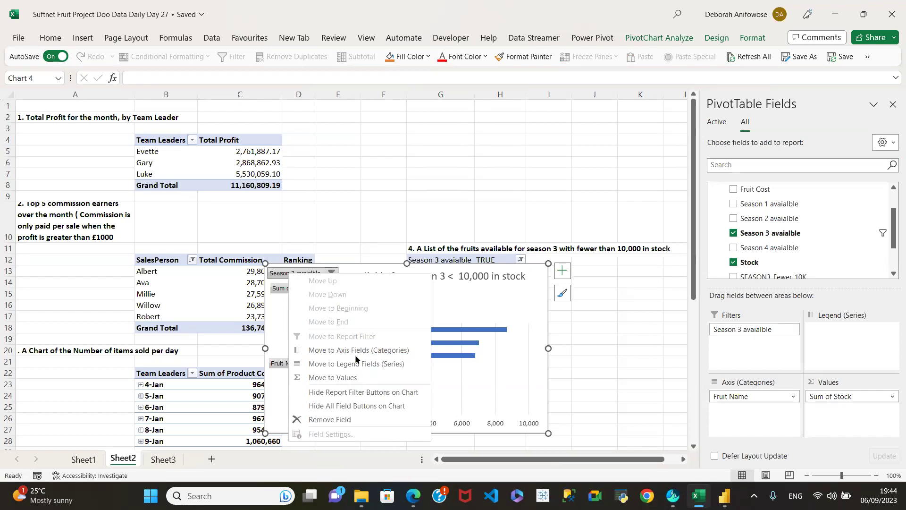
left_click(351, 406)
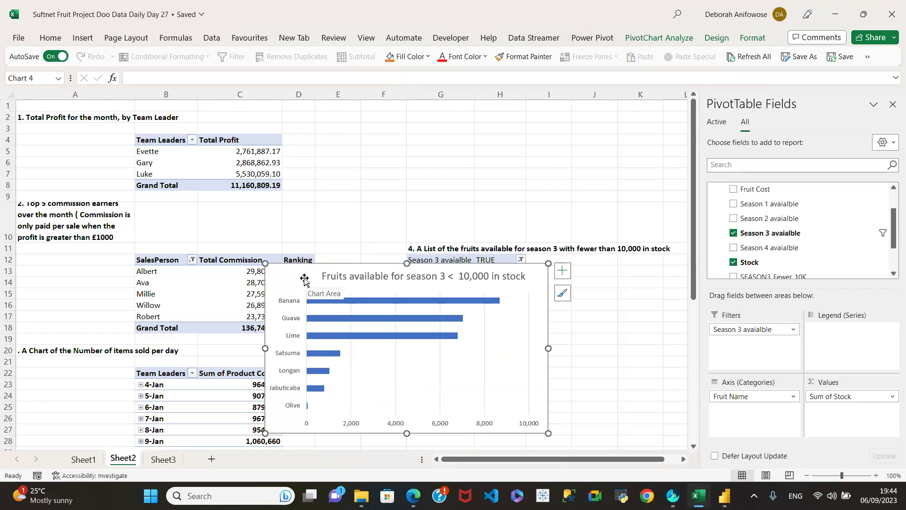
left_click(332, 276)
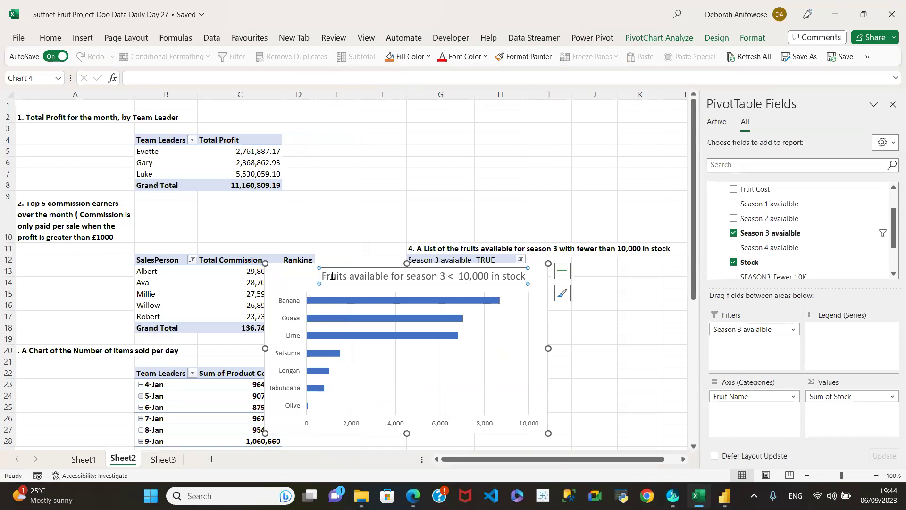
left_click_drag(323, 268, 310, 267)
Move the fruit stock chart from Sheet2 to Sheet3 beside the commission table and close the field list
left_click(294, 276)
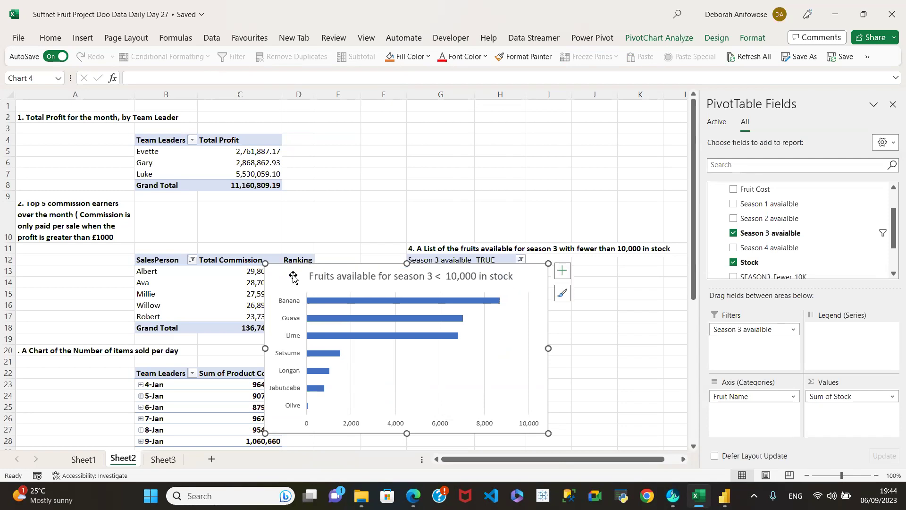
key("Delete")
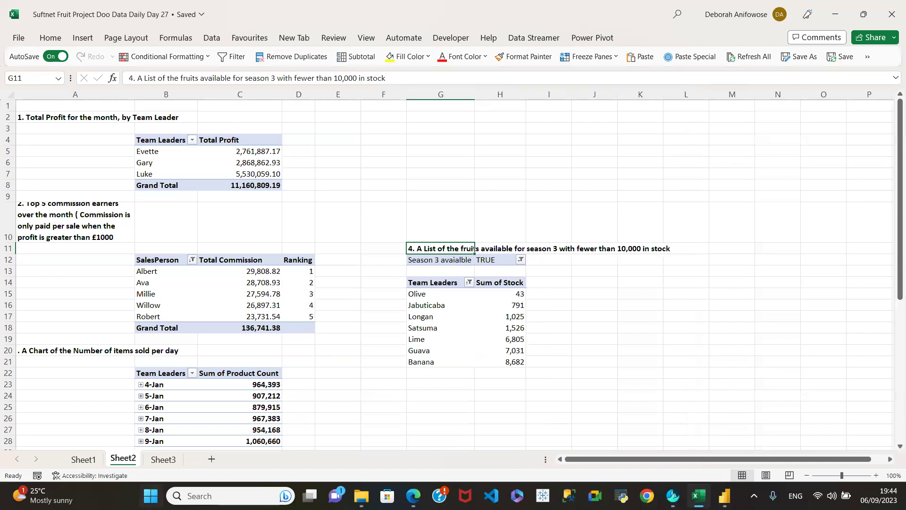
left_click(163, 460)
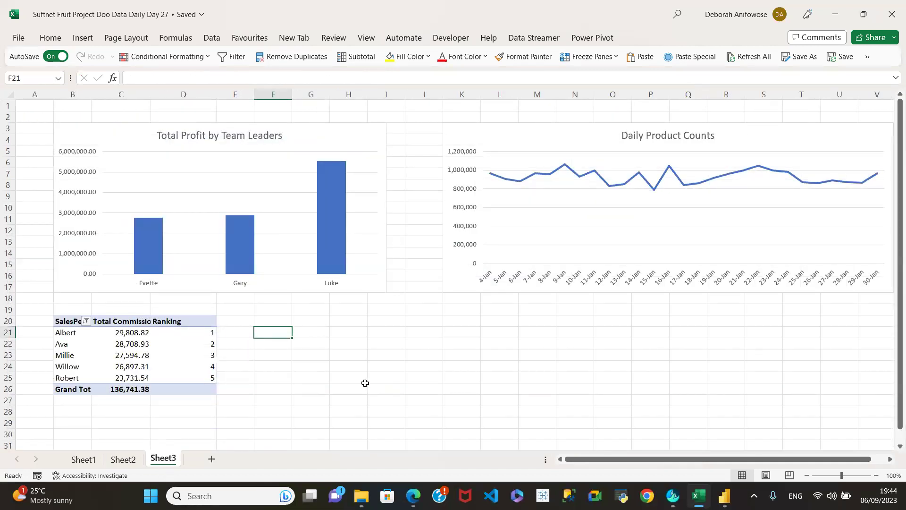
left_click(284, 320)
key("ctrl+v")
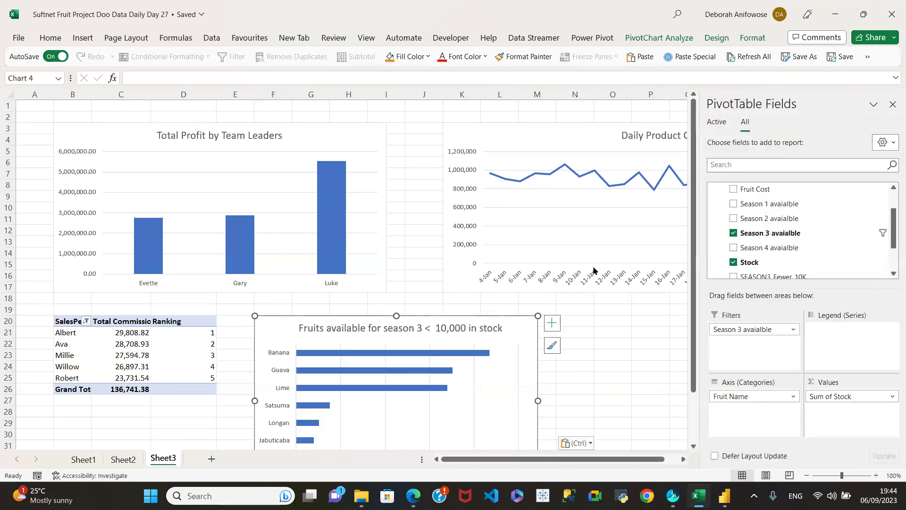
left_click(548, 255)
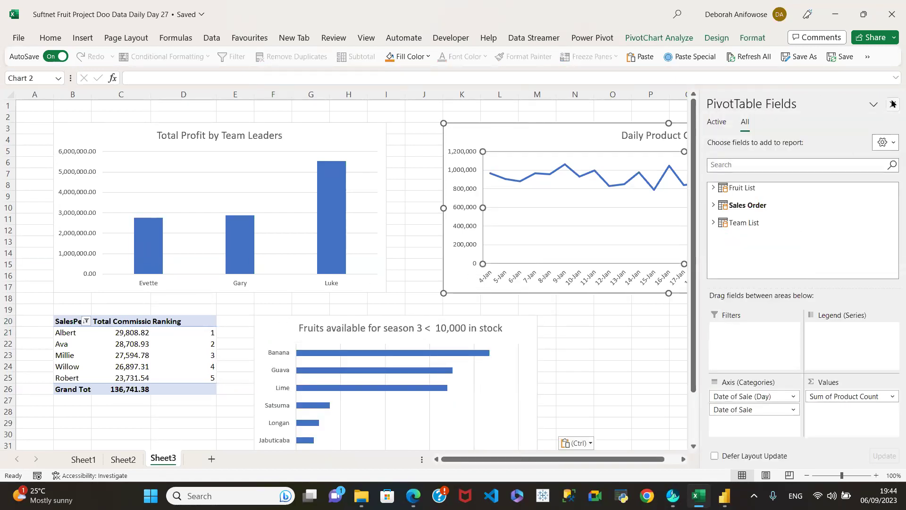
left_click(892, 104)
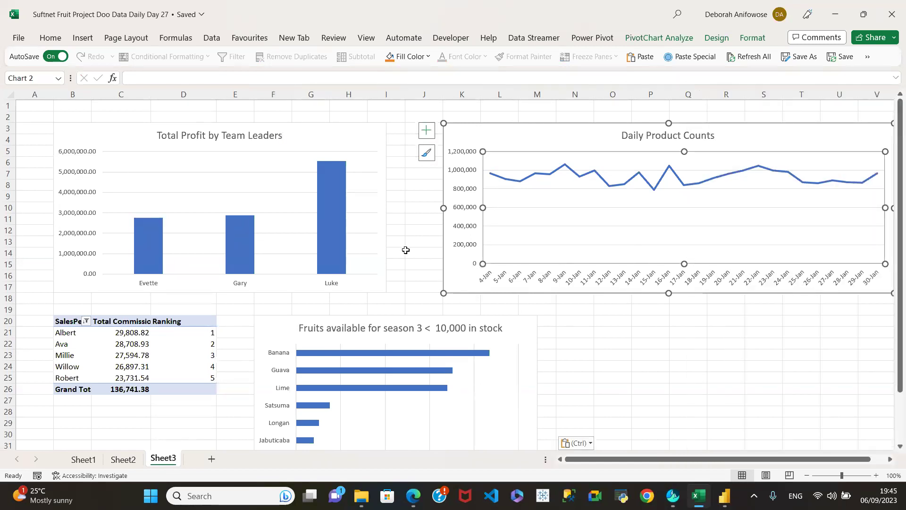
Narrow the Total Profit by Team Leaders chart, and shorten the fruit stock chart and place it just below the upper row of charts
left_click(368, 145)
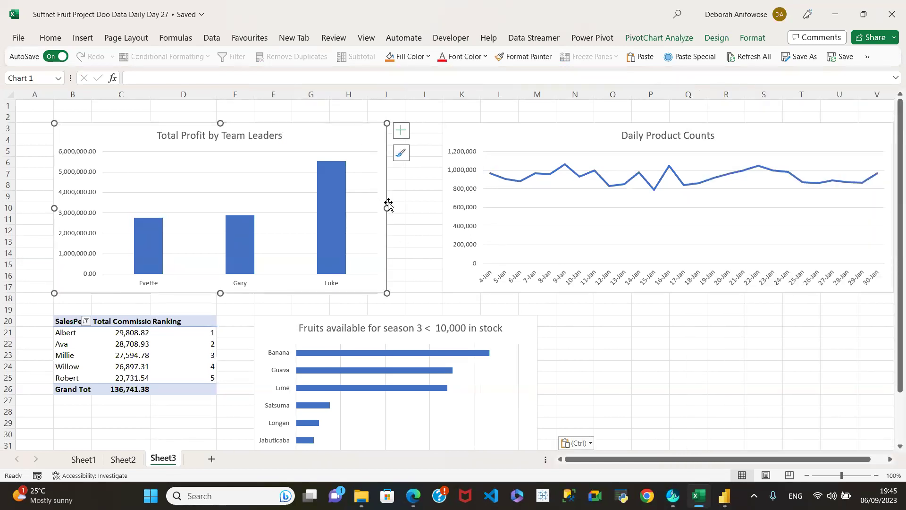
left_click_drag(387, 206, 300, 206)
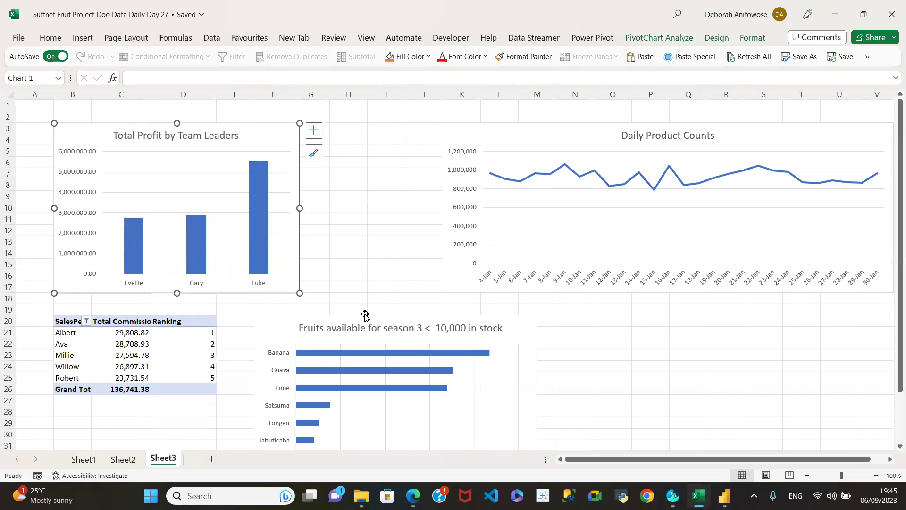
left_click(261, 351)
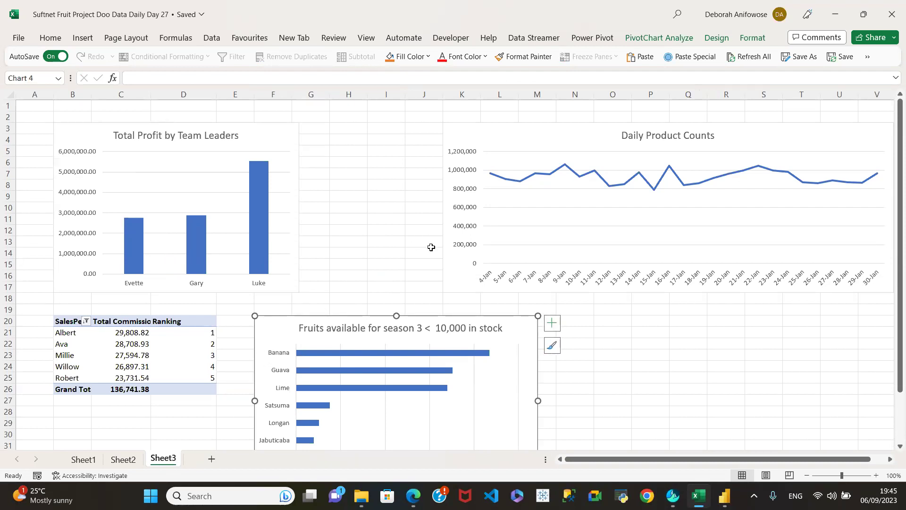
left_click_drag(396, 316, 397, 356)
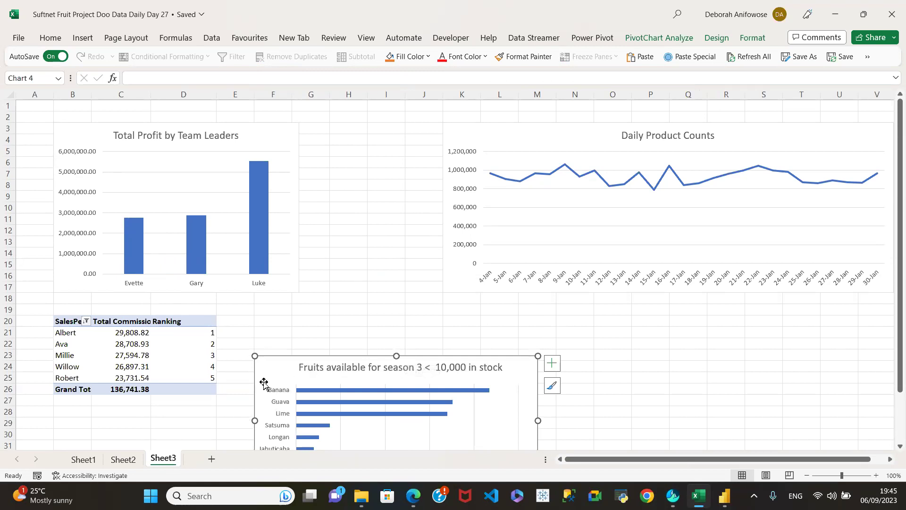
left_click_drag(263, 411, 264, 360)
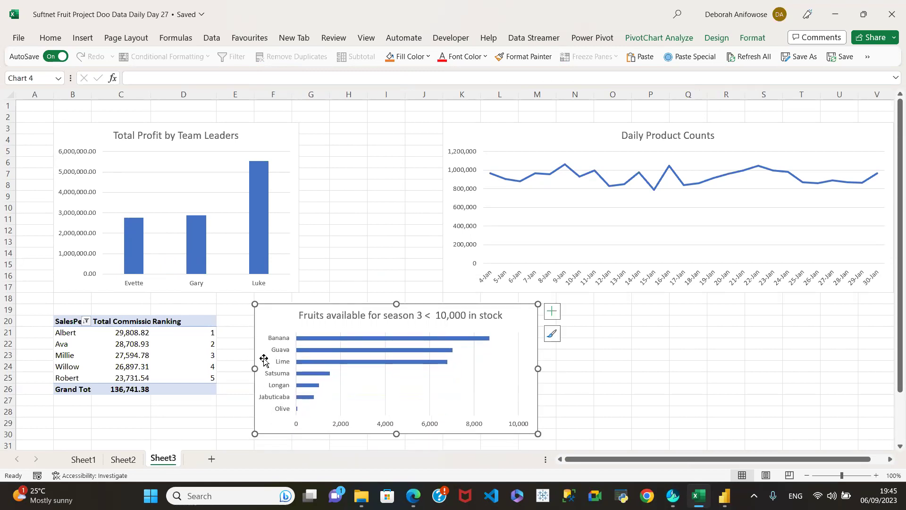
Shift the Total Profit chart toward the sheet's edge, and move the Daily Product Counts chart next to it with a reduced width
left_click(268, 142)
left_click_drag(268, 143, 240, 147)
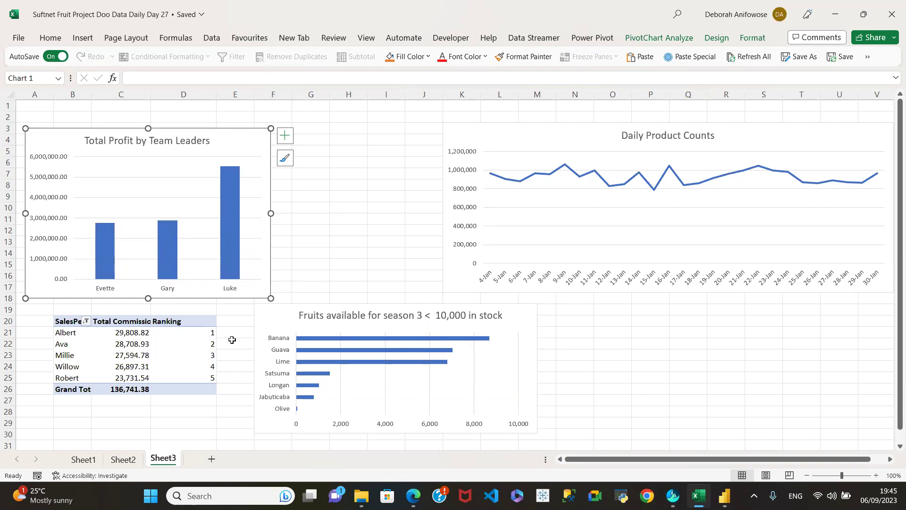
left_click(532, 137)
left_click_drag(532, 137, 383, 135)
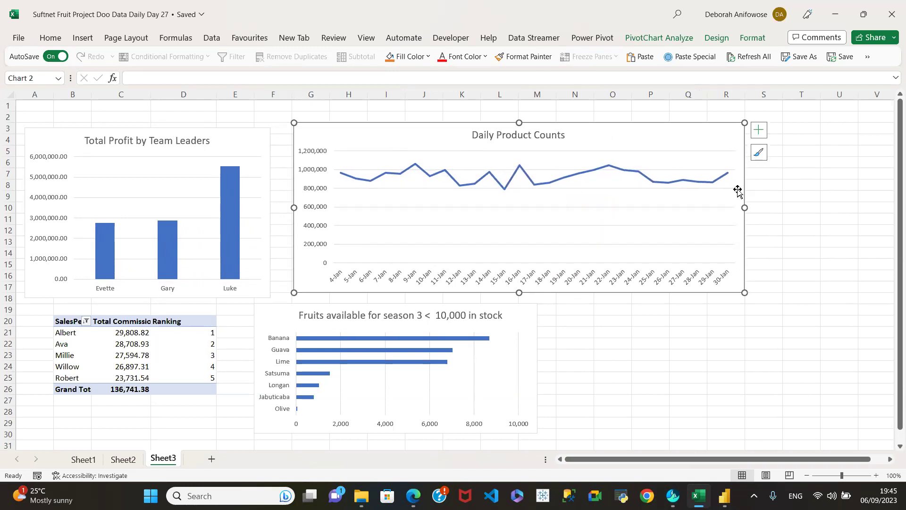
left_click_drag(744, 208, 678, 210)
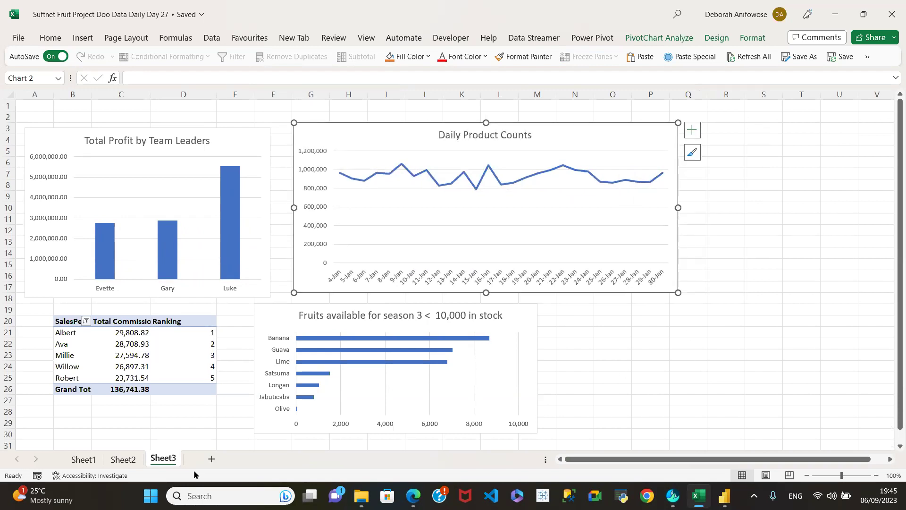
Copy "5. Total Cost per Region alongside total sales amount" from the Sheet1 questions into cell G1 of Sheet2 and make it bold
left_click(89, 462)
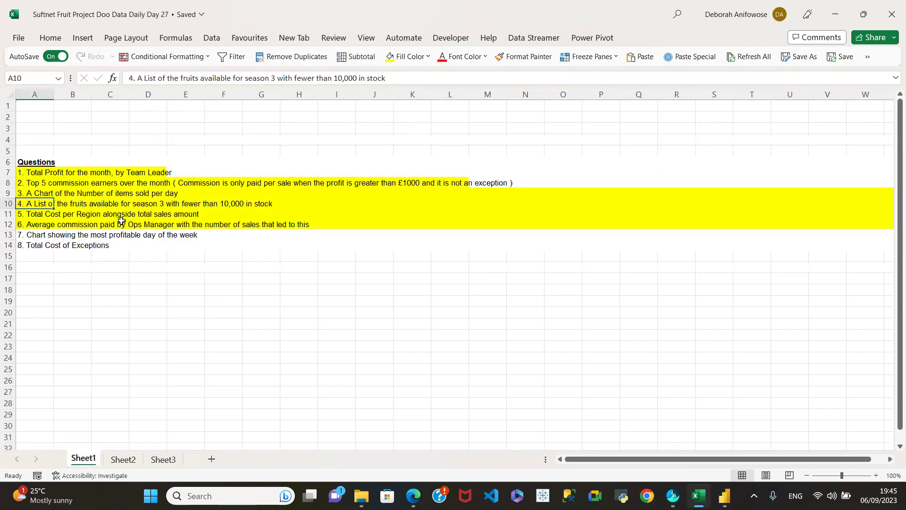
left_click(18, 217)
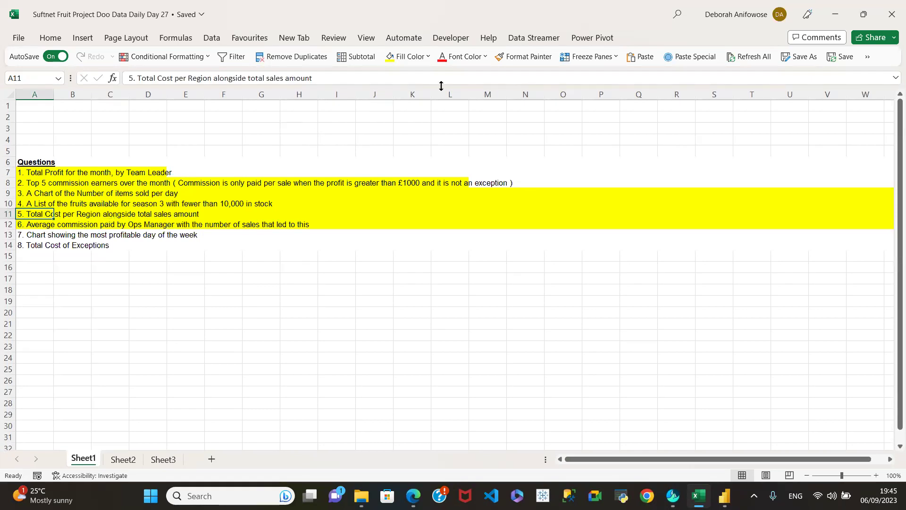
left_click_drag(339, 84, 93, 86)
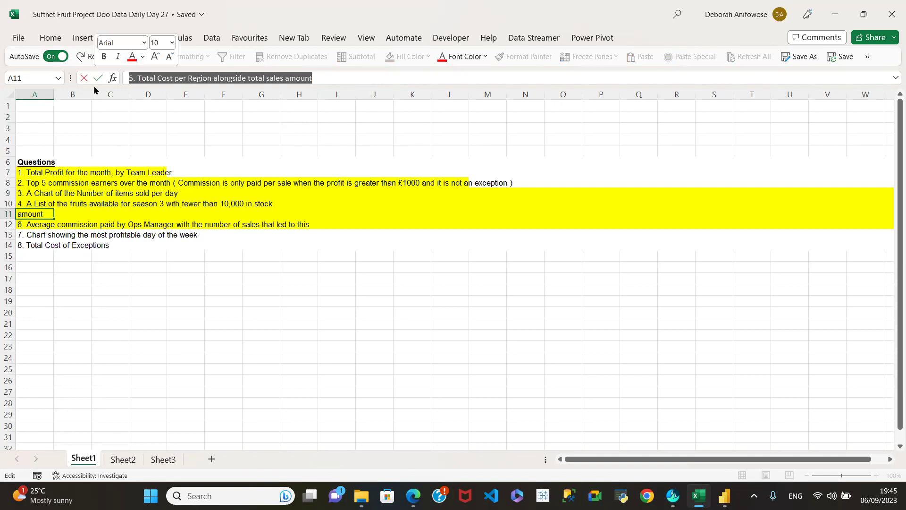
key("ctrl+c")
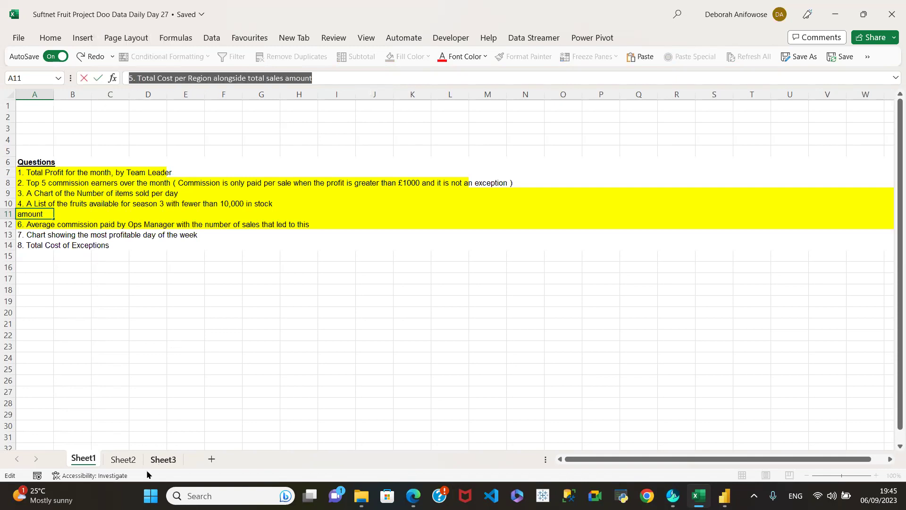
left_click(122, 461)
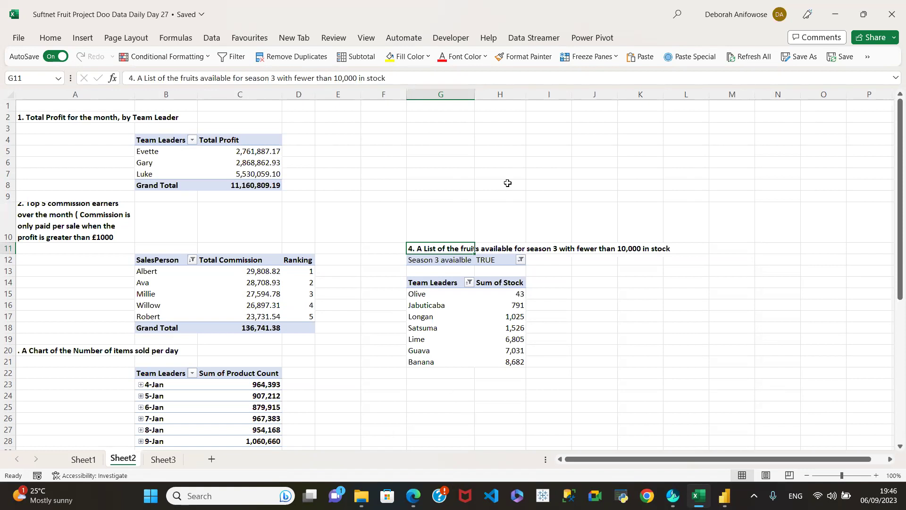
left_click(443, 107)
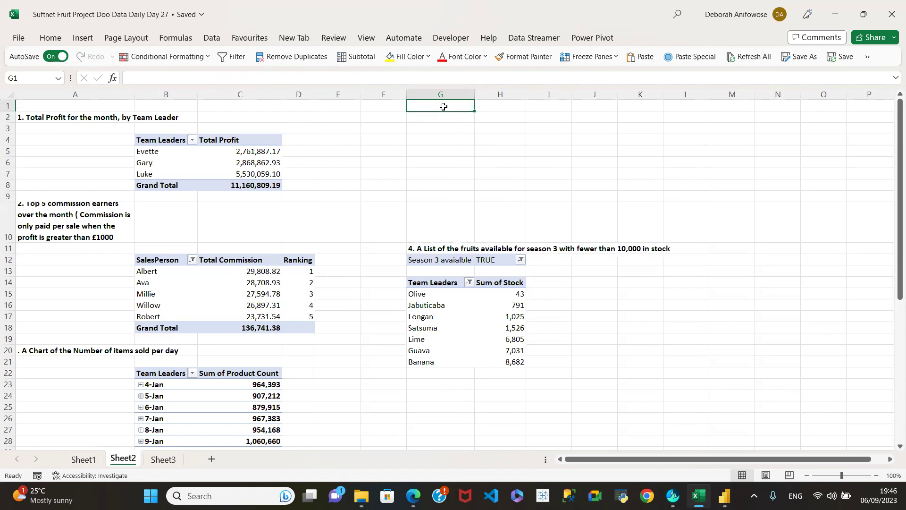
key("ctrl+v")
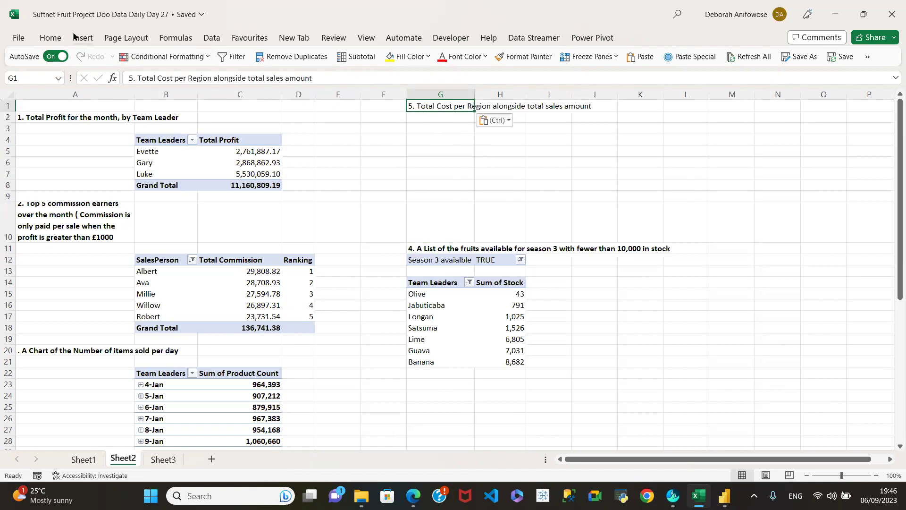
left_click(51, 38)
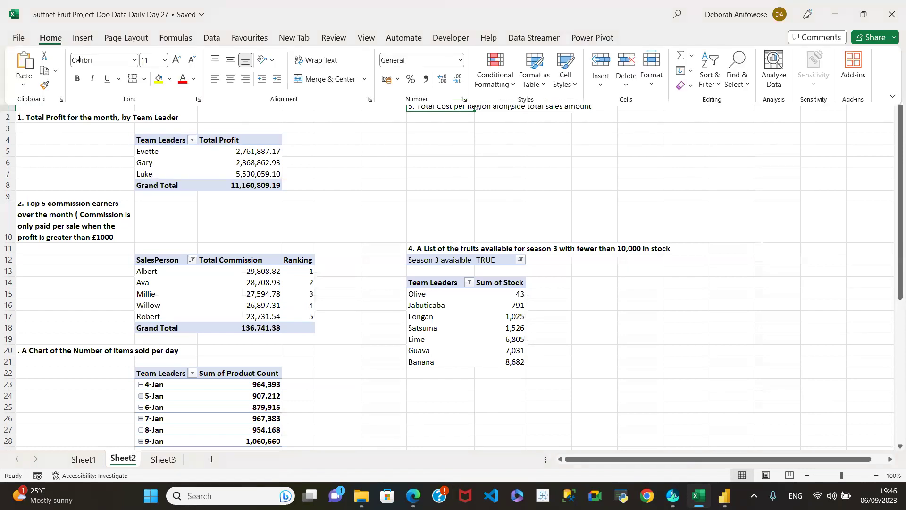
left_click(79, 80)
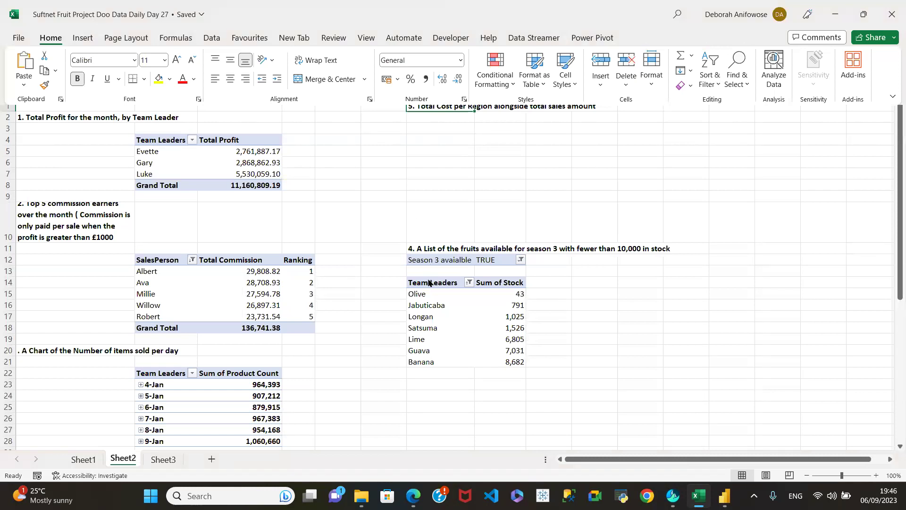
Copy the Total Profit by team leader pivot table in B4:C8 and paste it at G2 under the question 5 heading
left_click(165, 142)
left_click(167, 140)
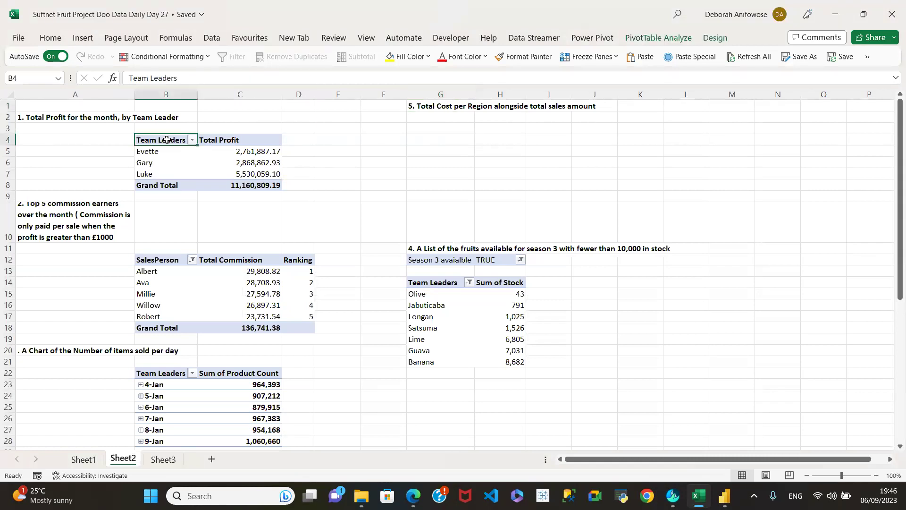
key("shift+Right")
key("shift+Down")
key("shift+Down")
key("shift+Down")
key("shift+Down")
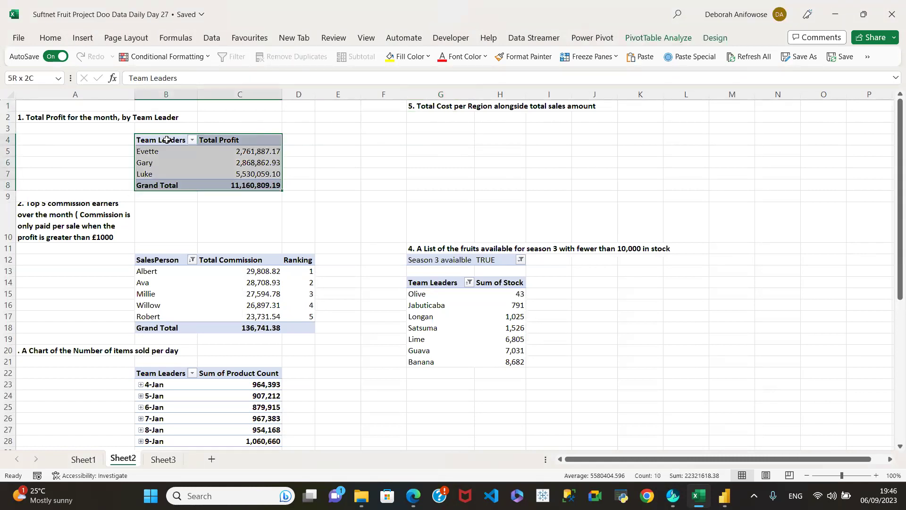
key("ctrl+c")
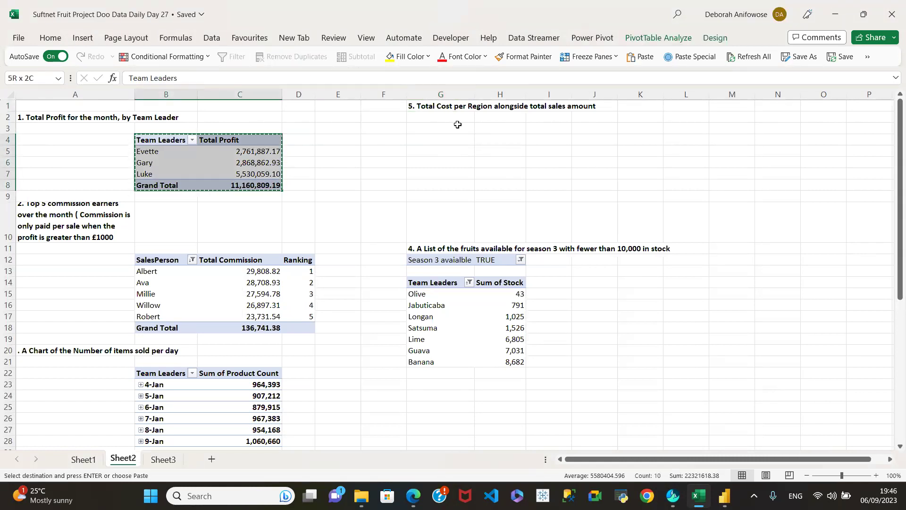
left_click(436, 118)
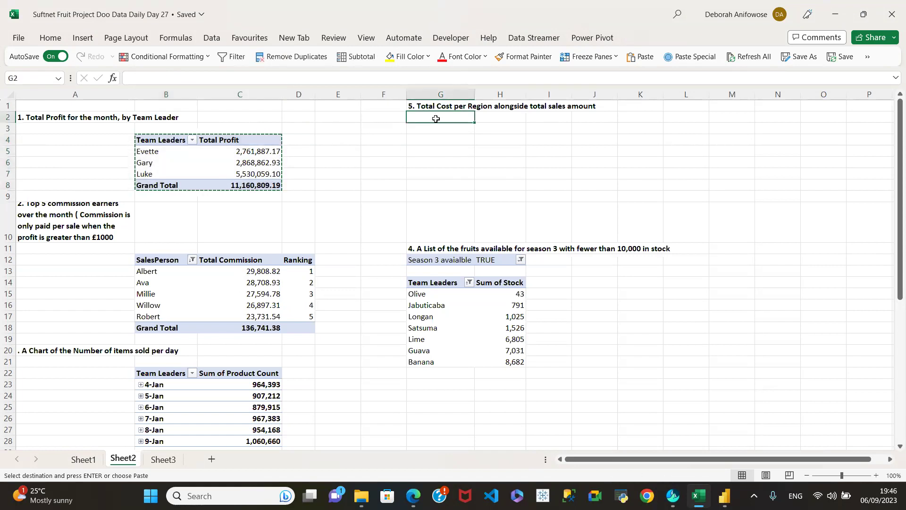
key("shift+Right")
key("shift+Down")
key("shift+Down")
key("shift+Down")
key("shift+Down")
key("ctrl+v")
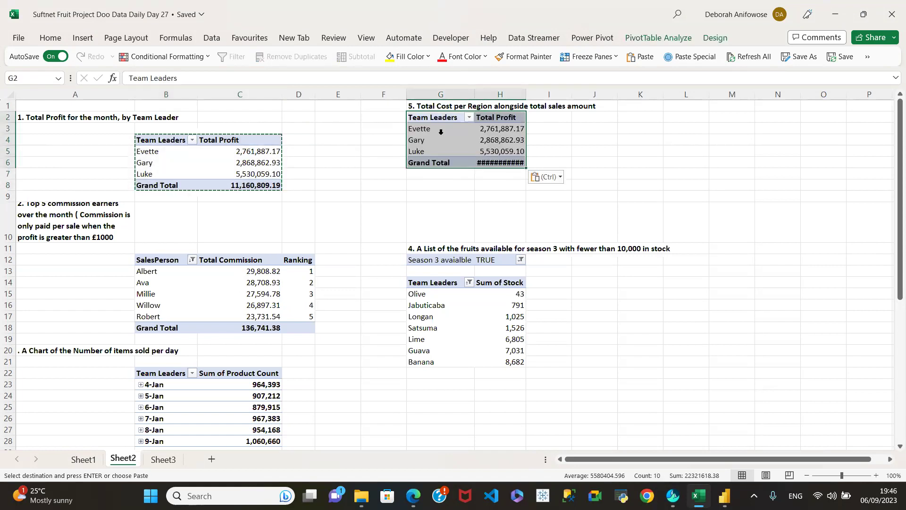
left_click(442, 132)
left_click(504, 150)
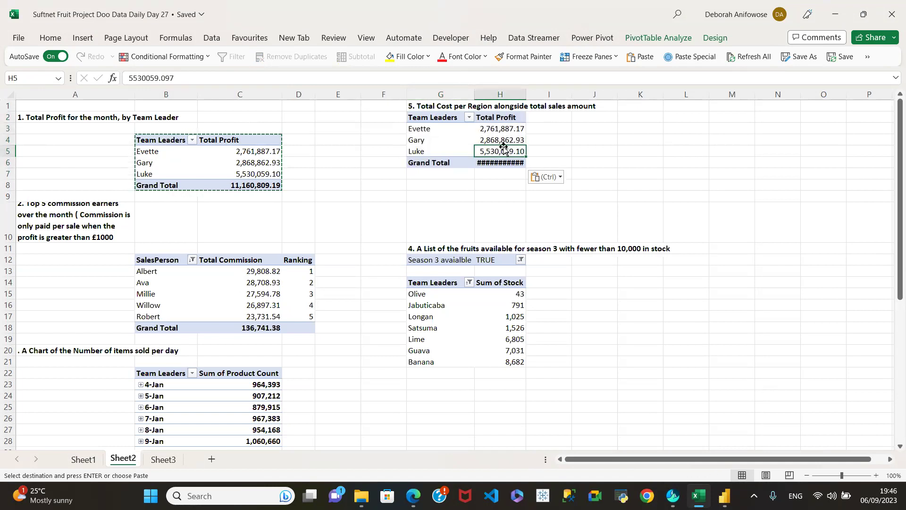
left_click(444, 140)
right_click(444, 140)
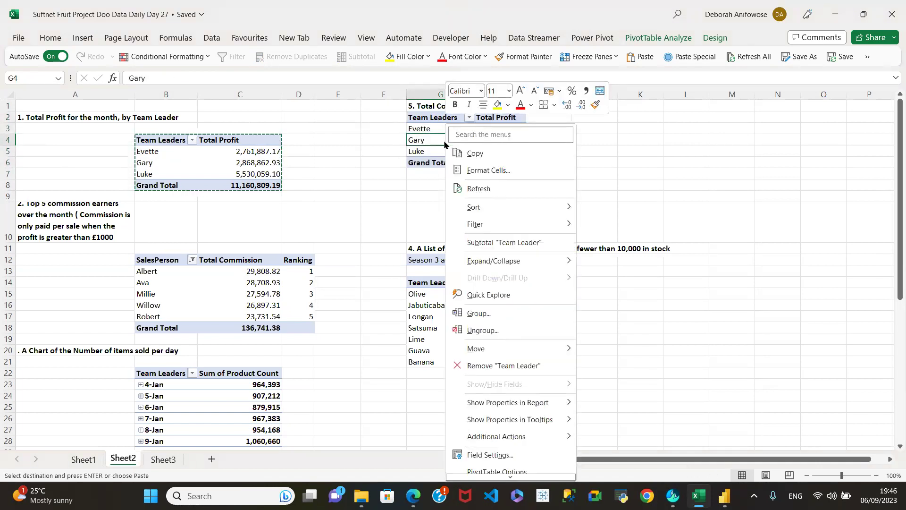
left_click(491, 455)
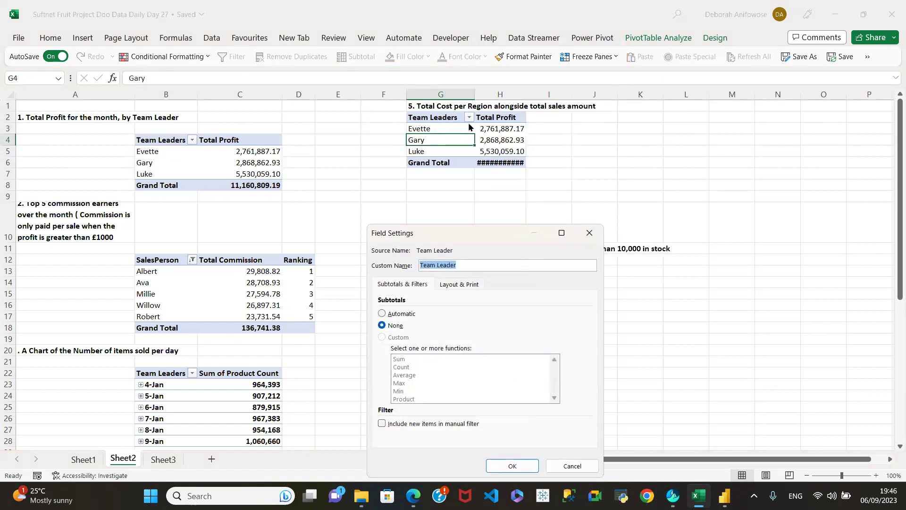
left_click(590, 233)
Show the field list for the copied pivot table under the question 5 heading
left_click(445, 132)
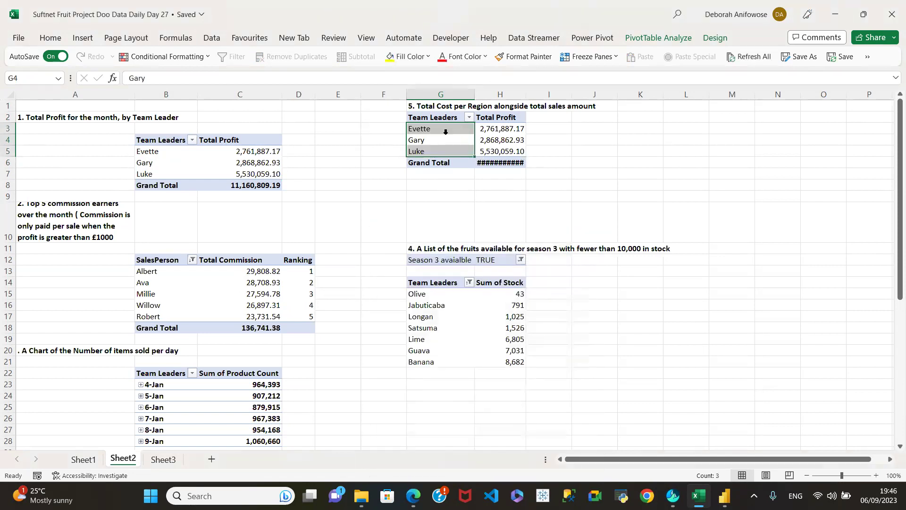
key("Return")
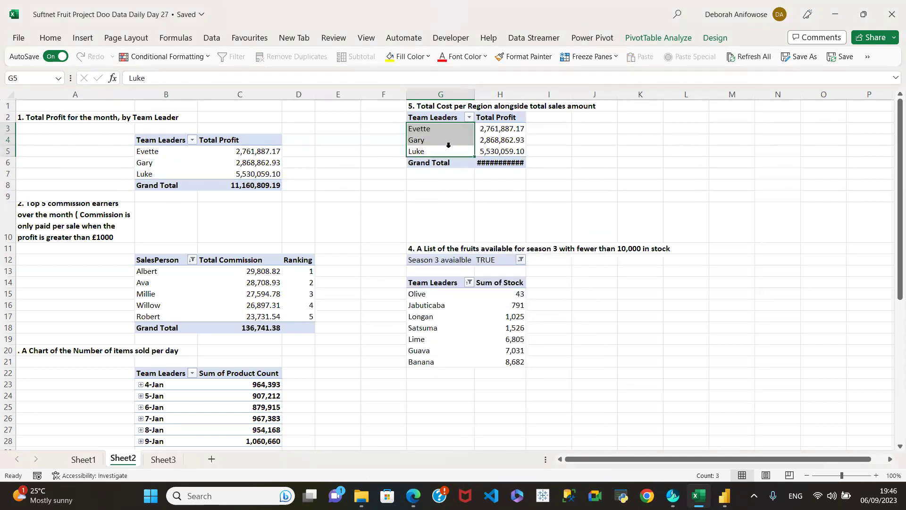
right_click(448, 150)
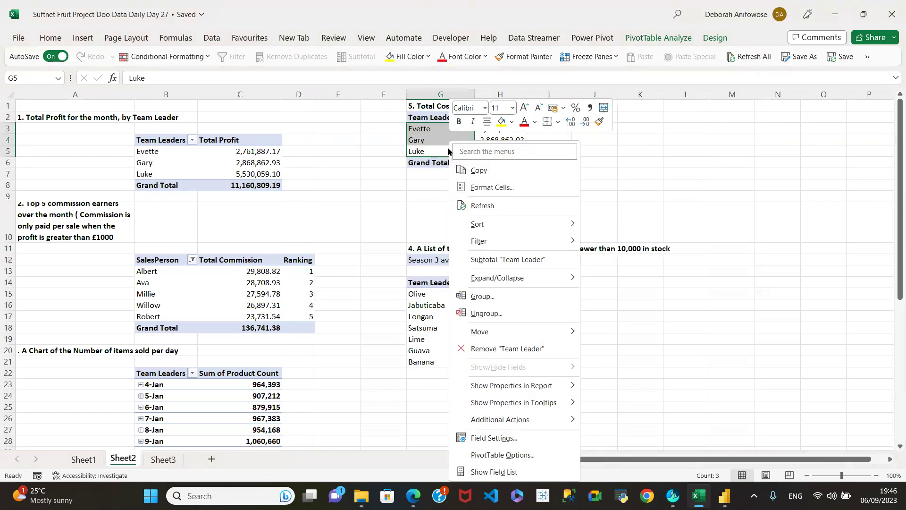
left_click(493, 472)
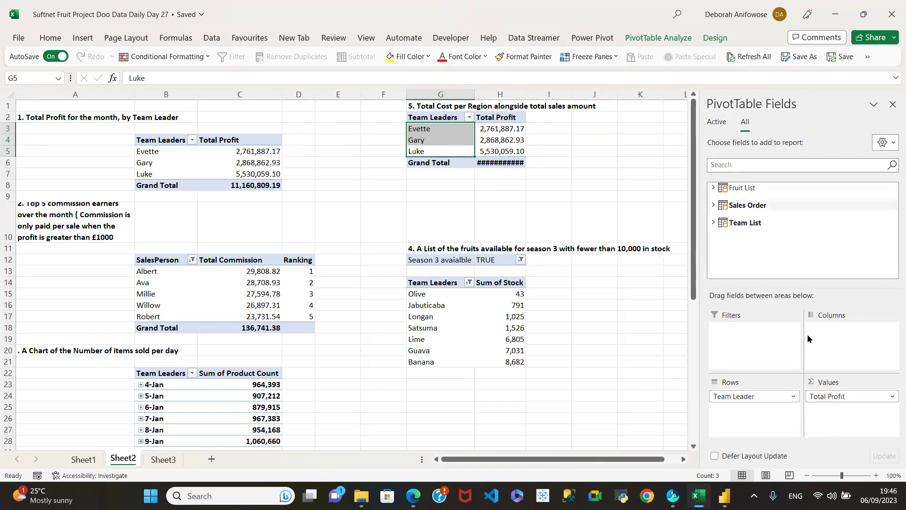
Remove Total Profit from the values of the question 5 pivot table and expand the Sales Order fields
left_click_drag(849, 397, 827, 225)
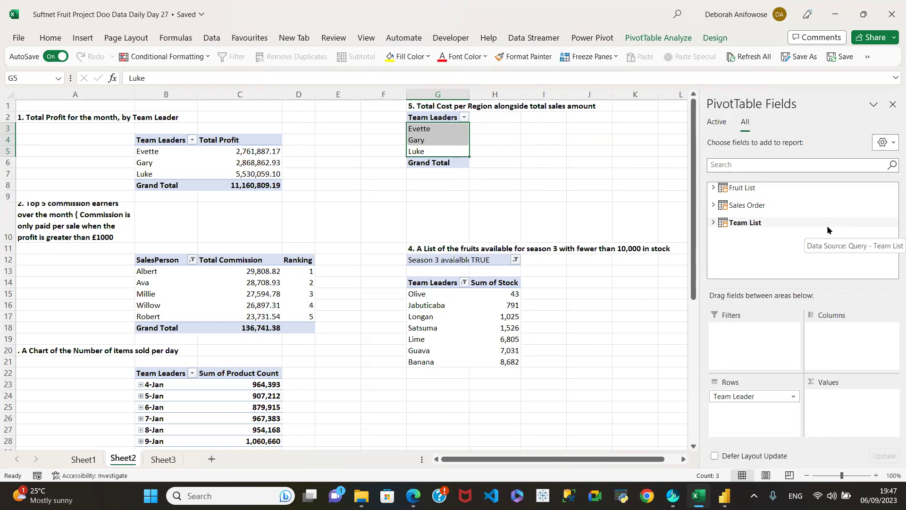
left_click(712, 206)
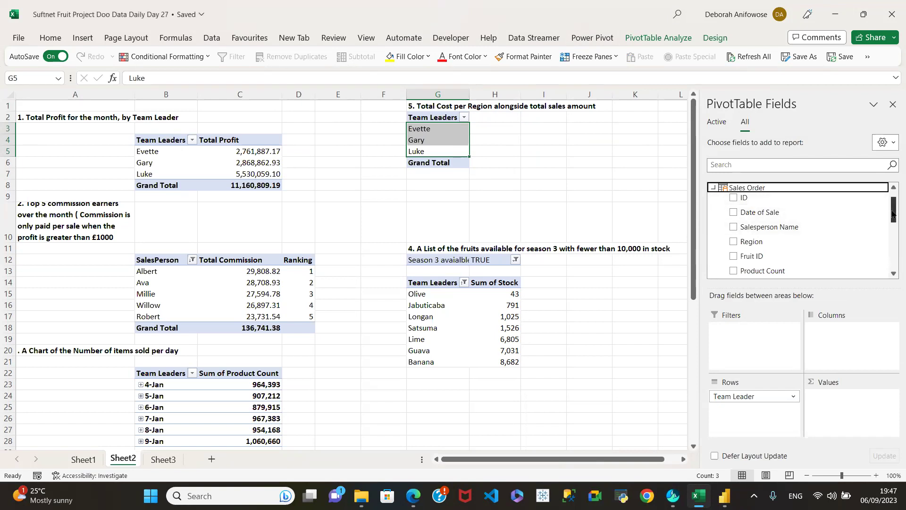
scroll(893, 214, "down", 2)
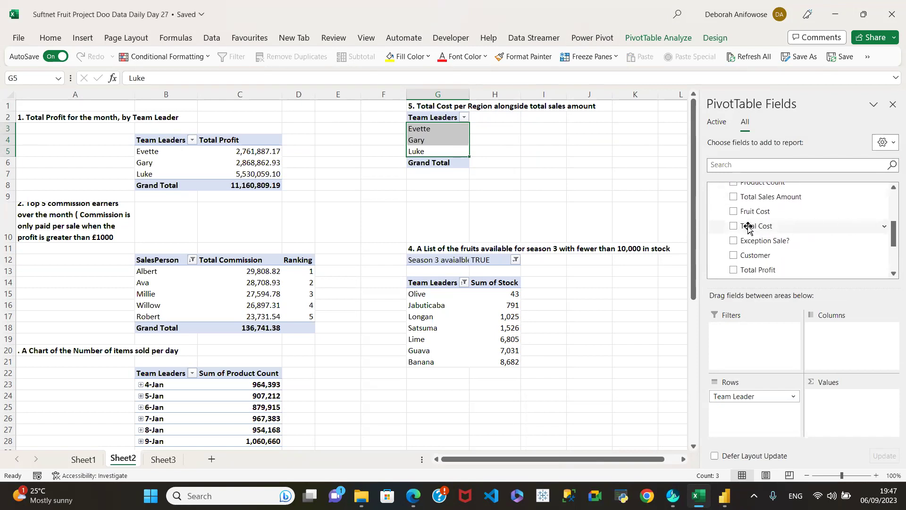
Try to add the Sales Order field Total Cost to the question 5 pivot table at G2
left_click(733, 226)
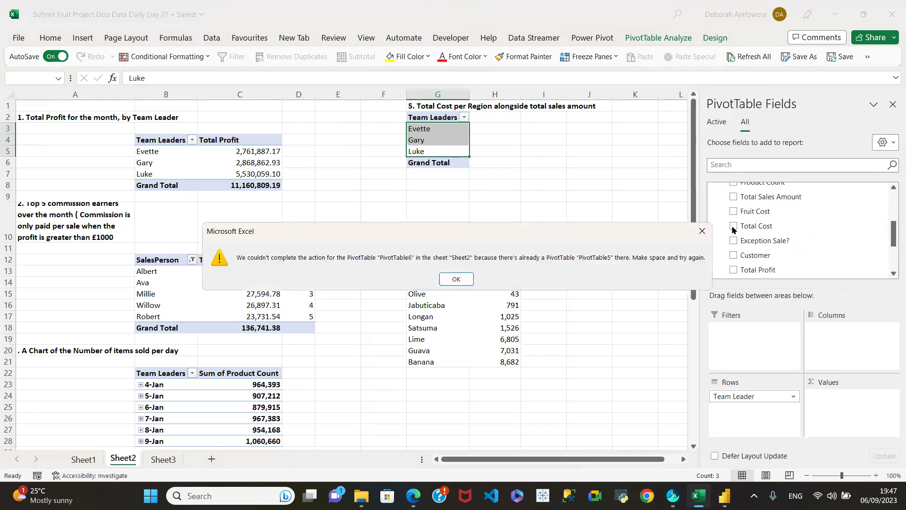
left_click(455, 279)
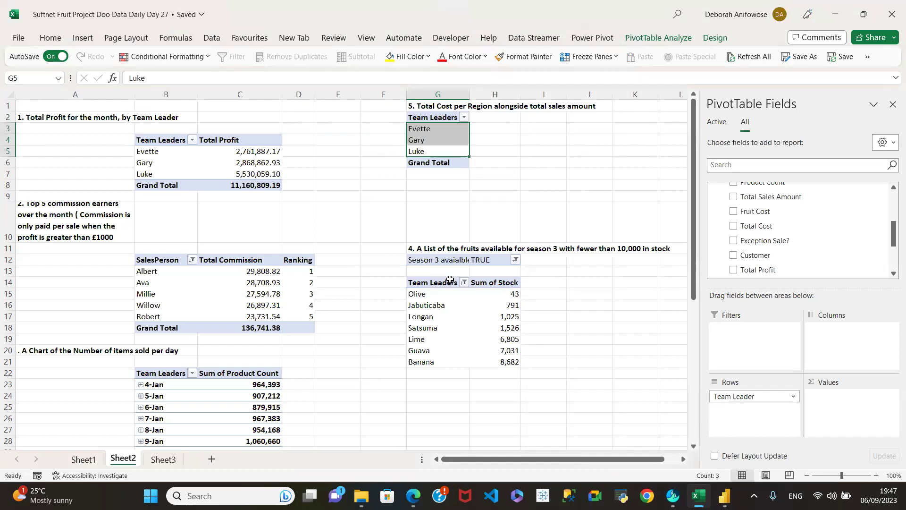
left_click(433, 141)
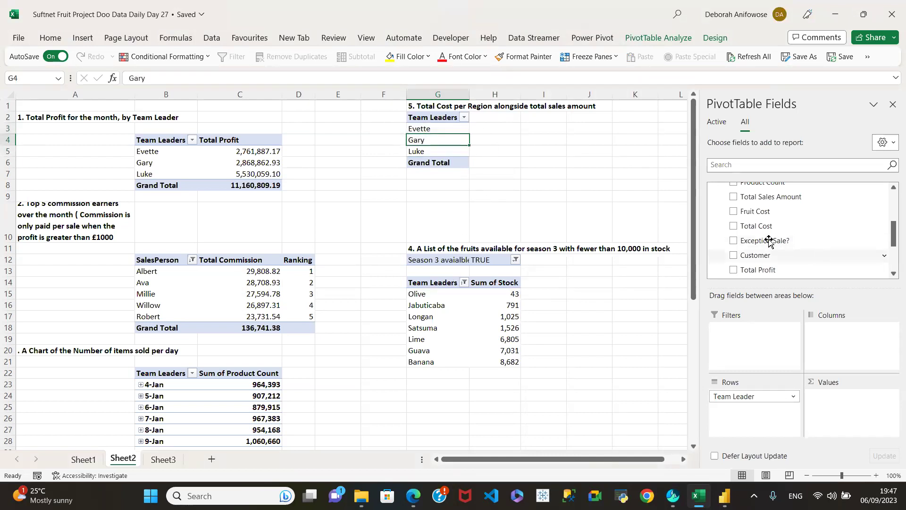
left_click(732, 227)
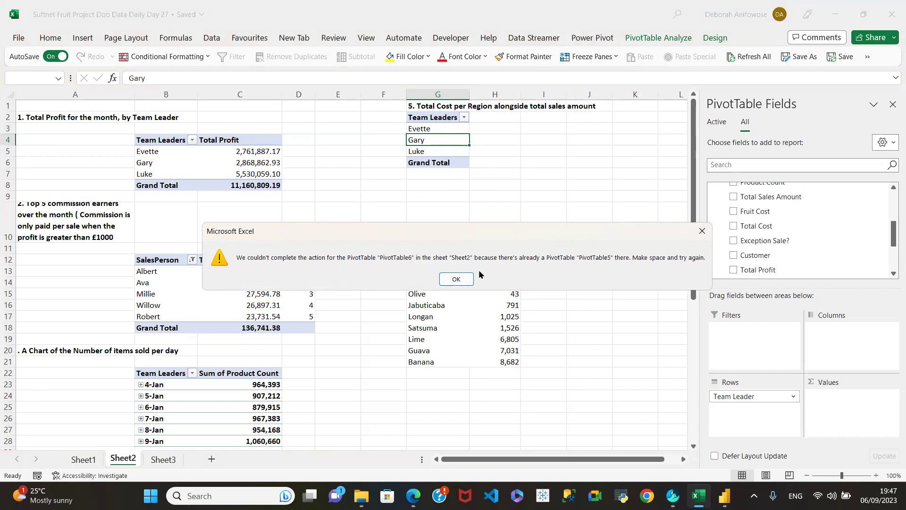
left_click(462, 279)
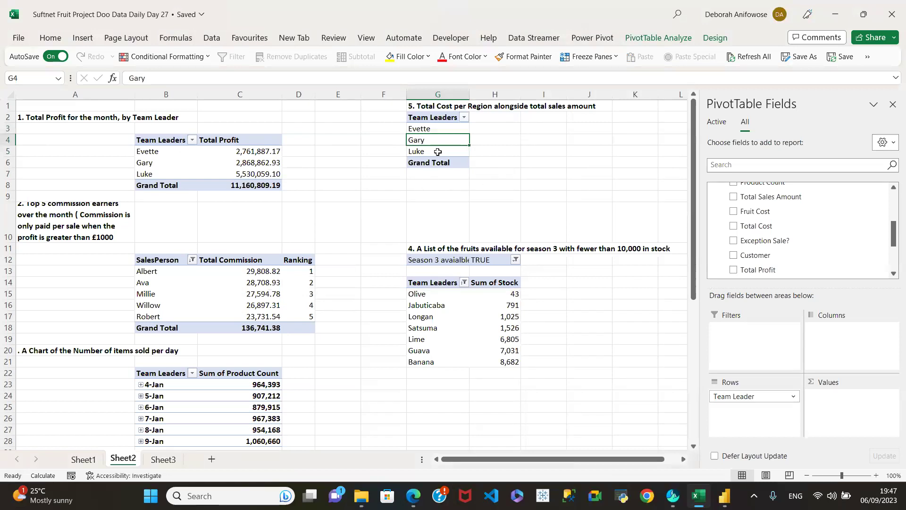
Move the question 5 pivot table from G2:G6 to G24, below the season 3 stock pivot table
left_click(434, 117)
left_click_drag(435, 117, 449, 160)
key("ctrl+c")
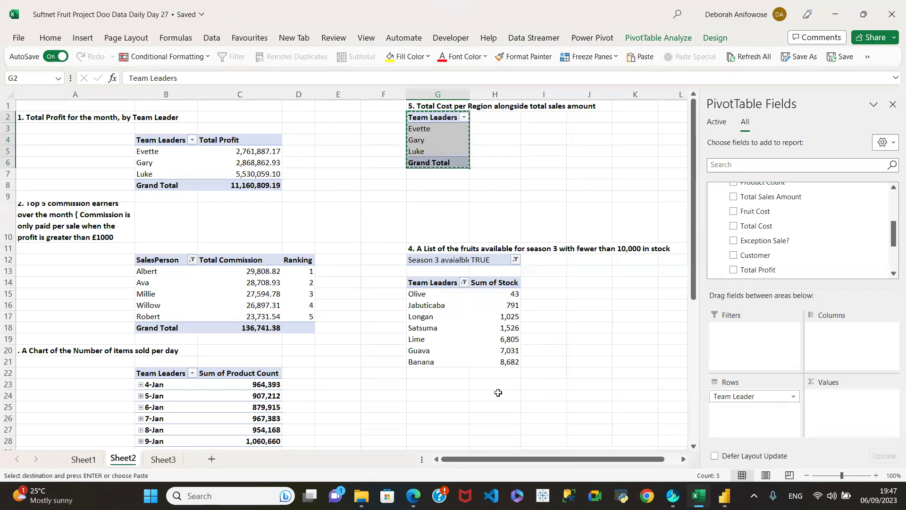
left_click(442, 396)
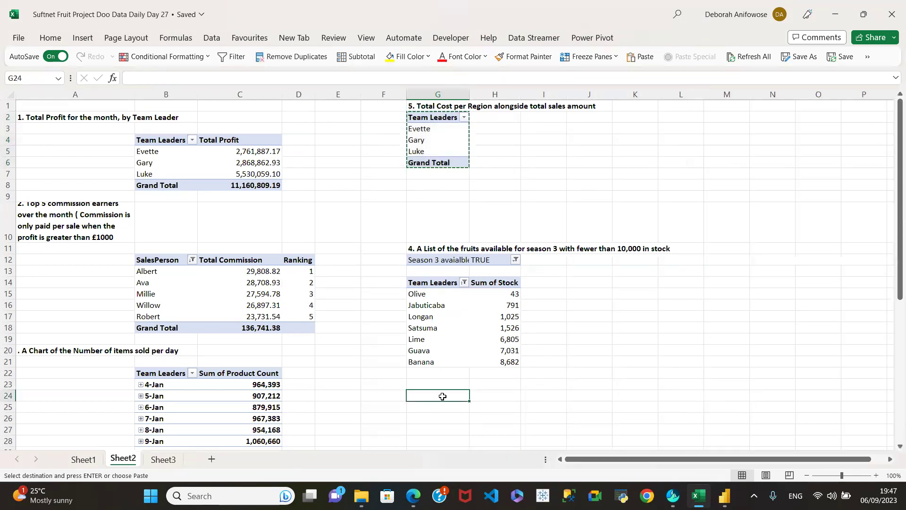
key("Return")
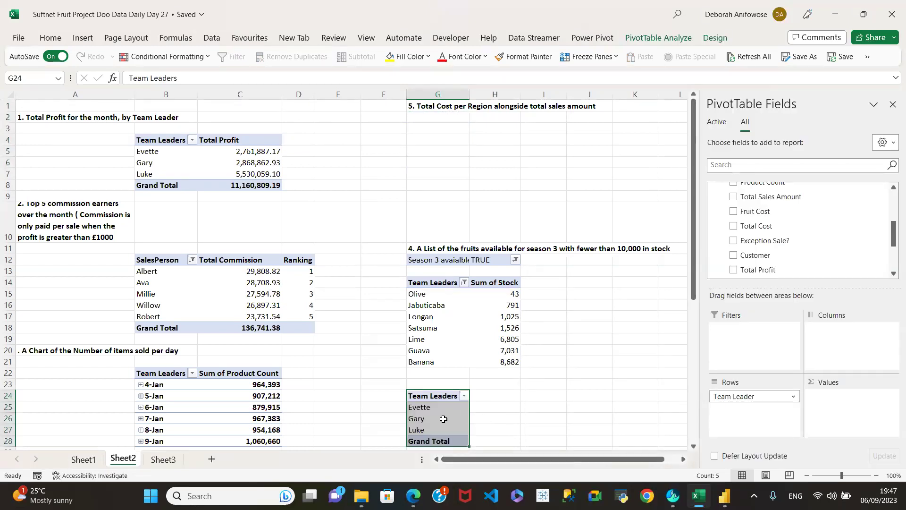
Add the Total Cost field to the values of the pivot table at G24
left_click(443, 418)
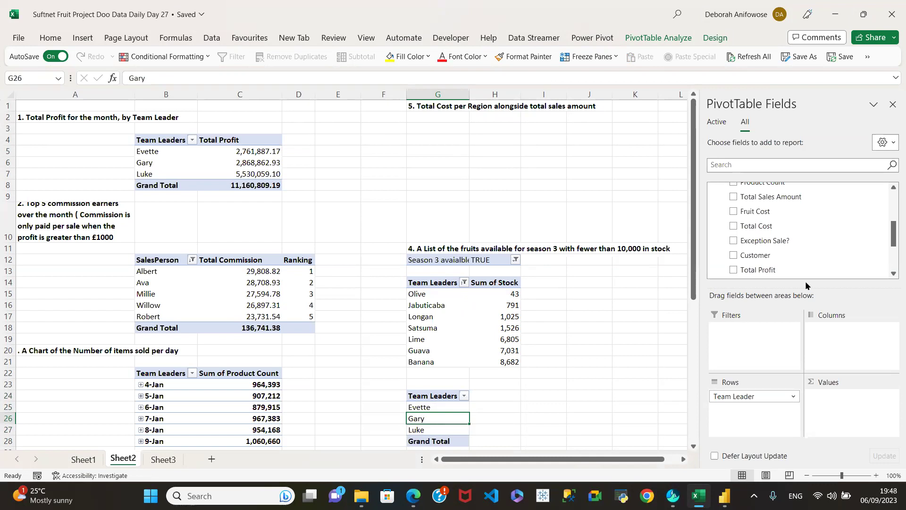
left_click(733, 226)
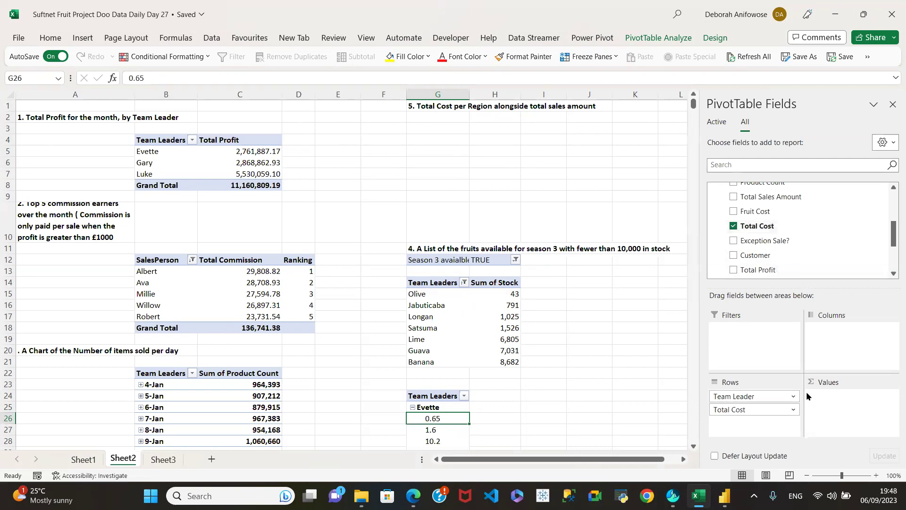
left_click_drag(751, 409, 836, 401)
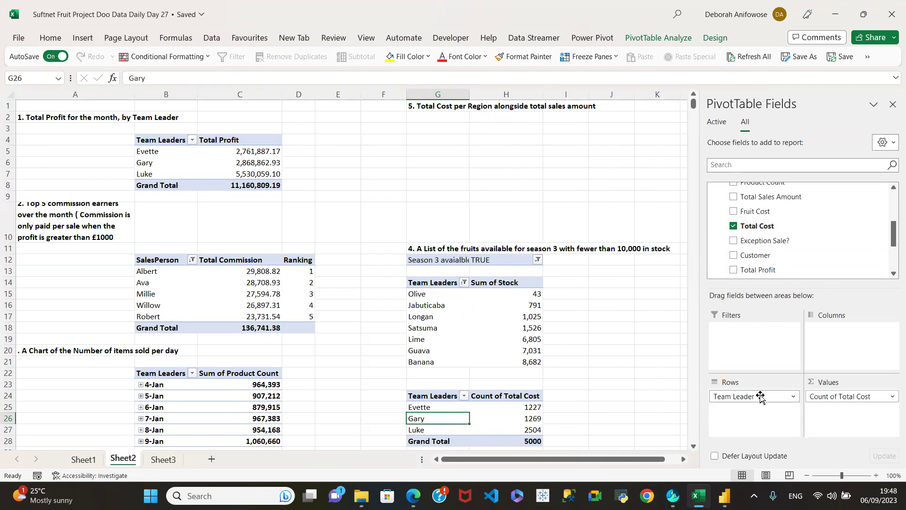
Replace Team Leader with Region in the rows of the pivot table at G24 and add Total Sales Amount to its values
left_click_drag(760, 397, 803, 245)
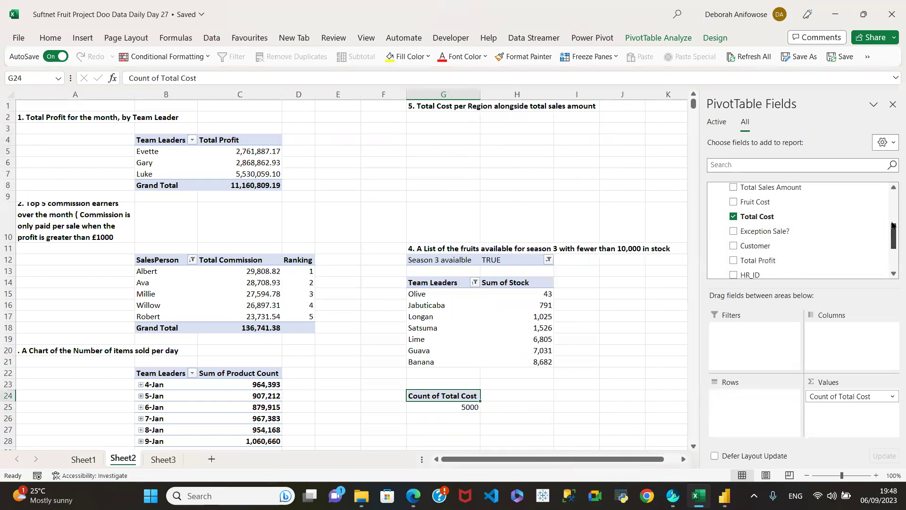
scroll(893, 191, "up", 4)
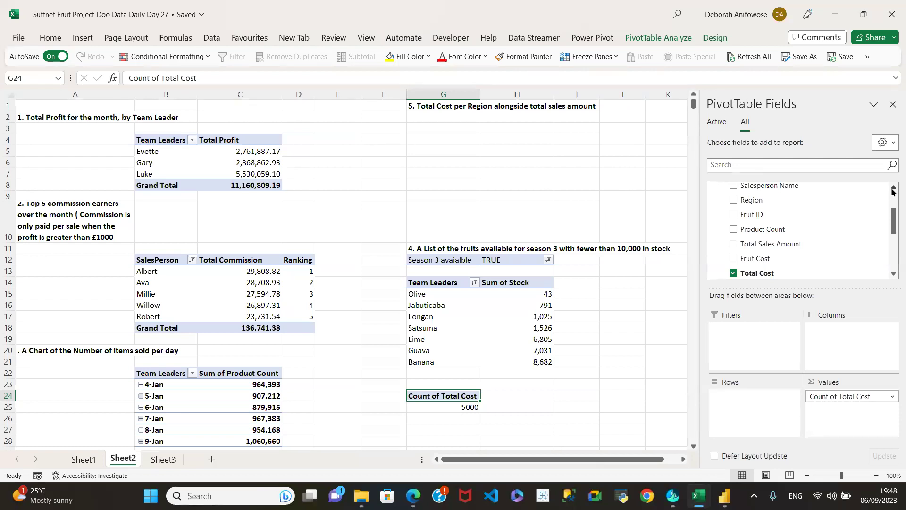
left_click(733, 201)
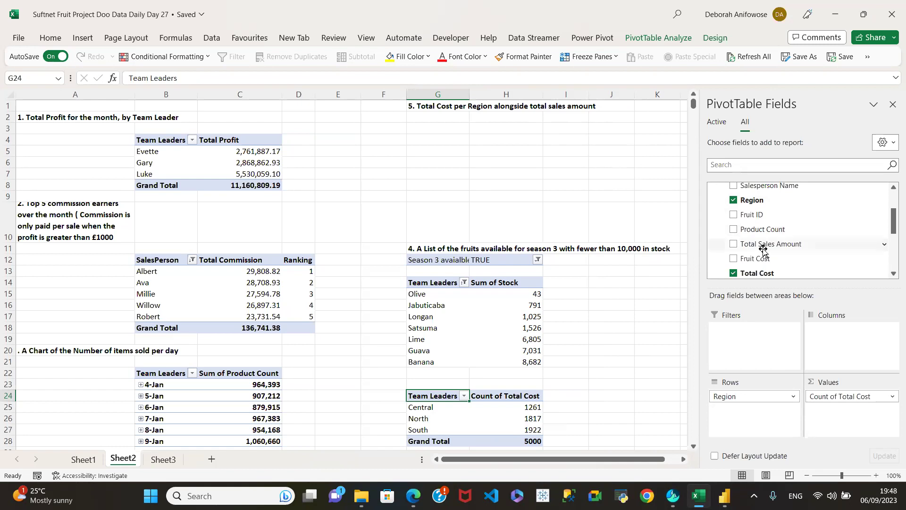
mouse_move(893, 218)
left_mouse_down()
mouse_move(893, 237)
mouse_move(892, 227)
left_mouse_up()
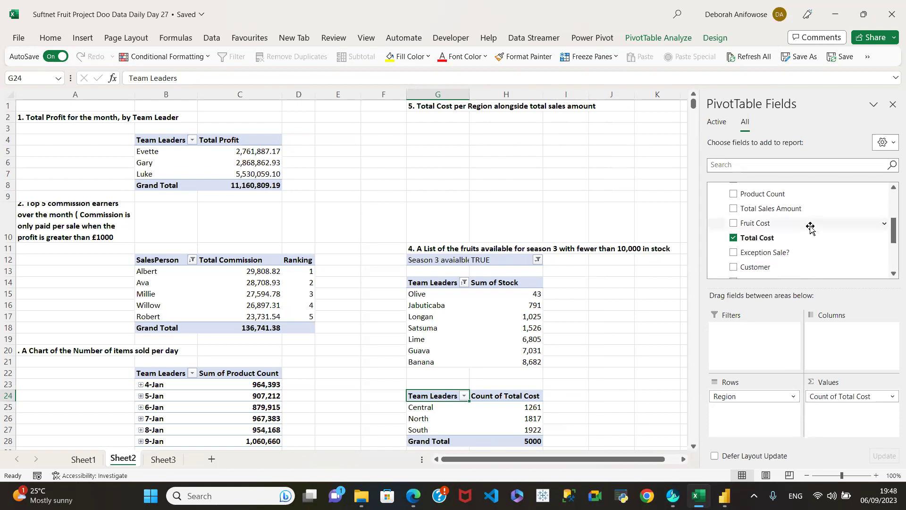
left_click(733, 209)
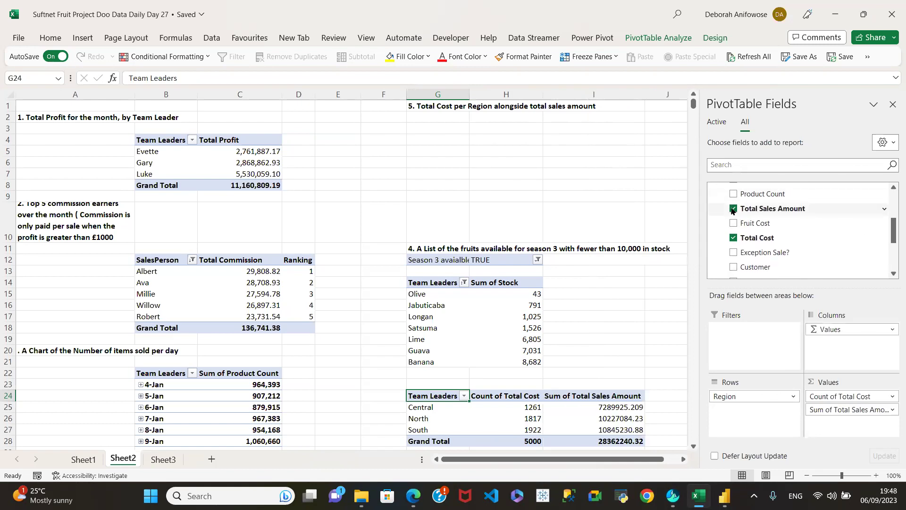
mouse_move(639, 418)
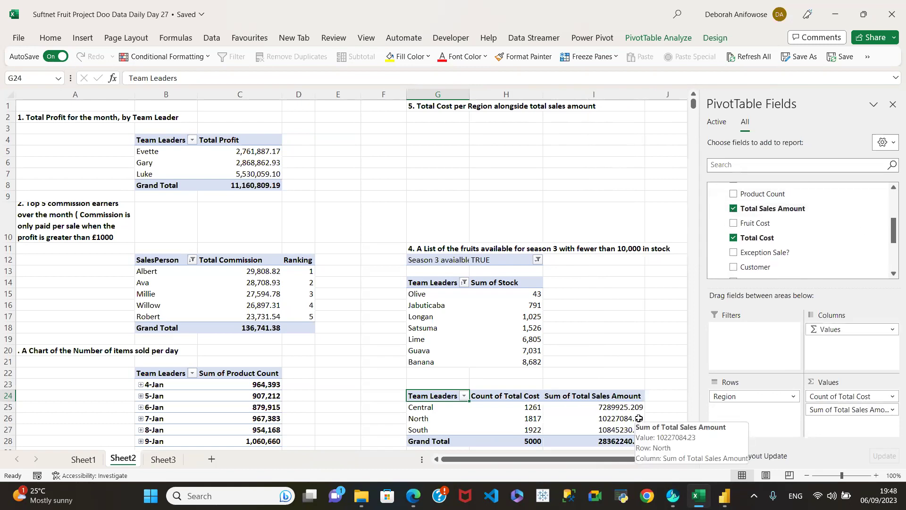
left_click(533, 409)
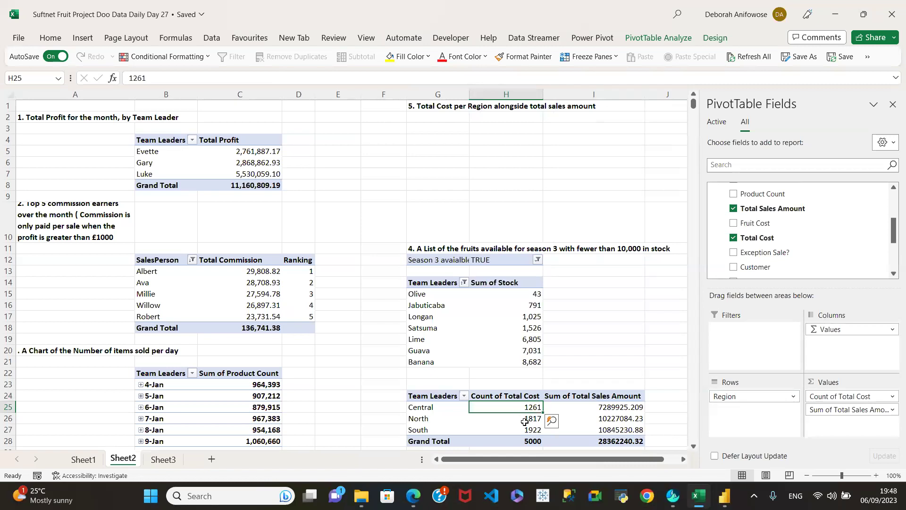
mouse_move(525, 421)
left_click(891, 398)
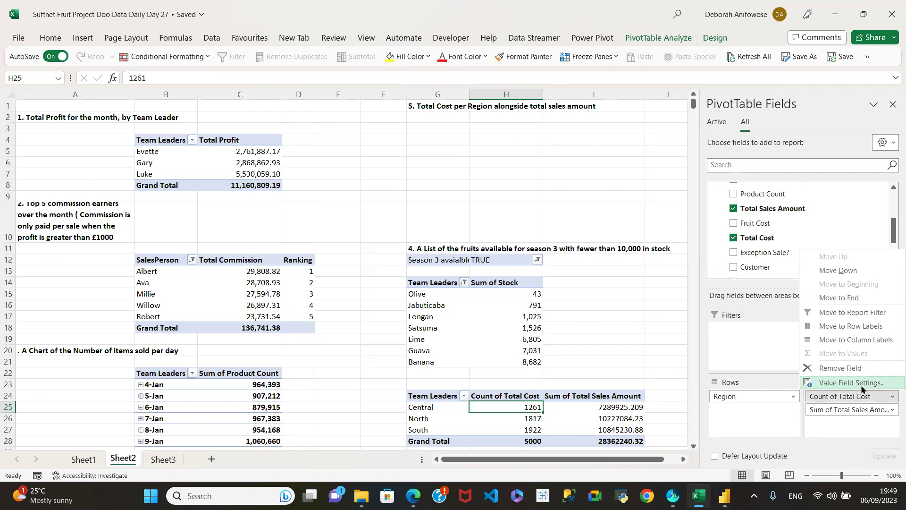
left_click(597, 184)
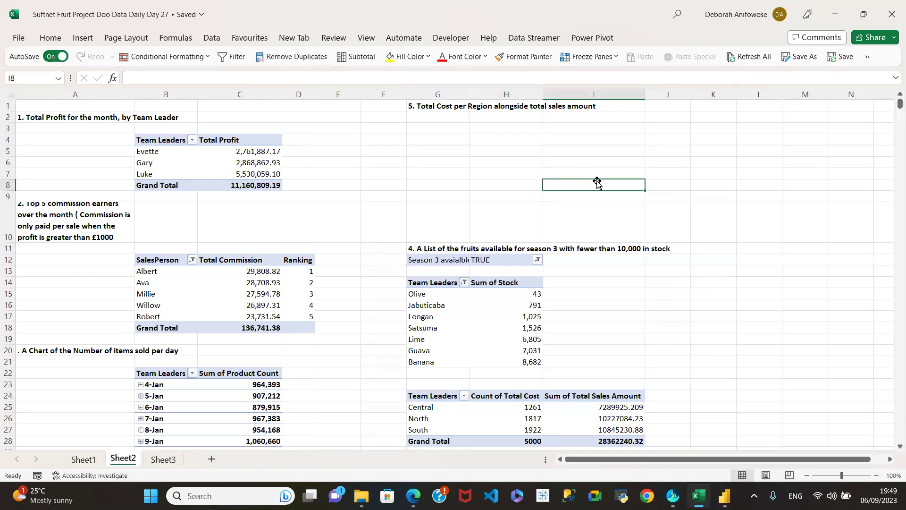
Open the workbook's queries in the Power Query Editor and display the Sales Order query
left_click(485, 418)
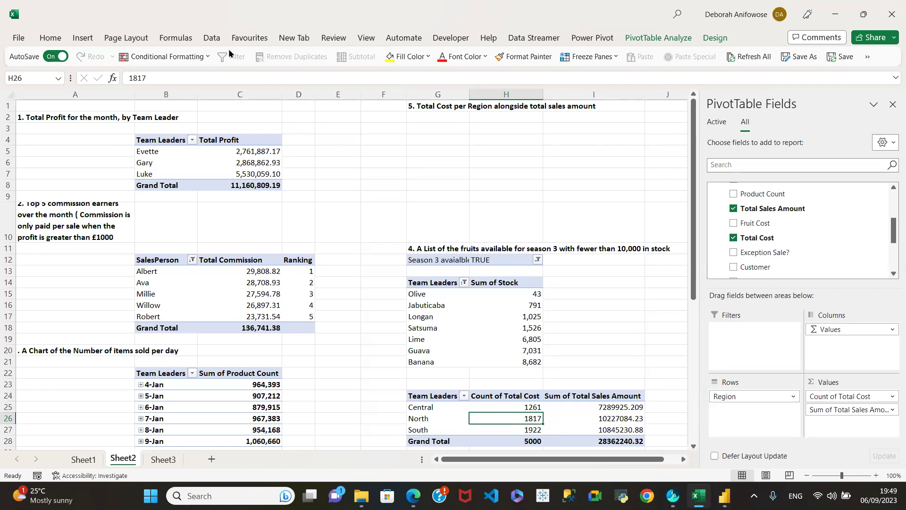
left_click(211, 40)
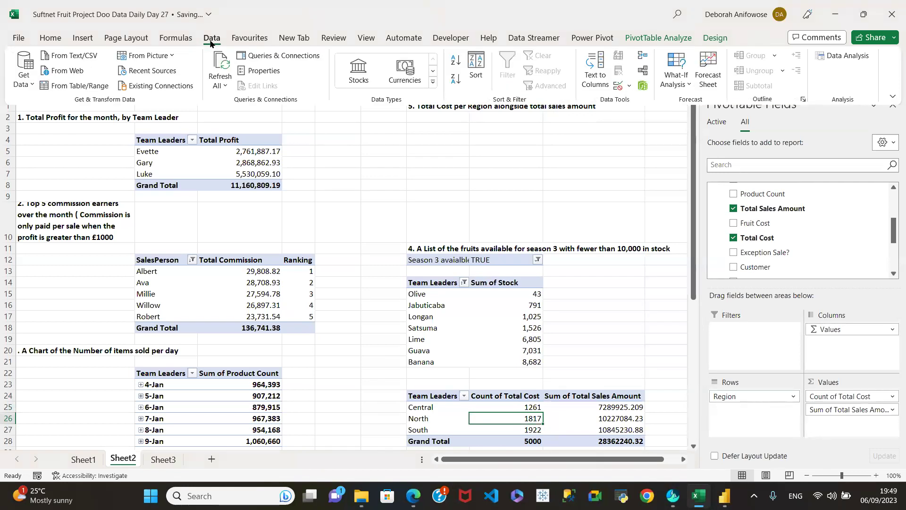
left_click(274, 56)
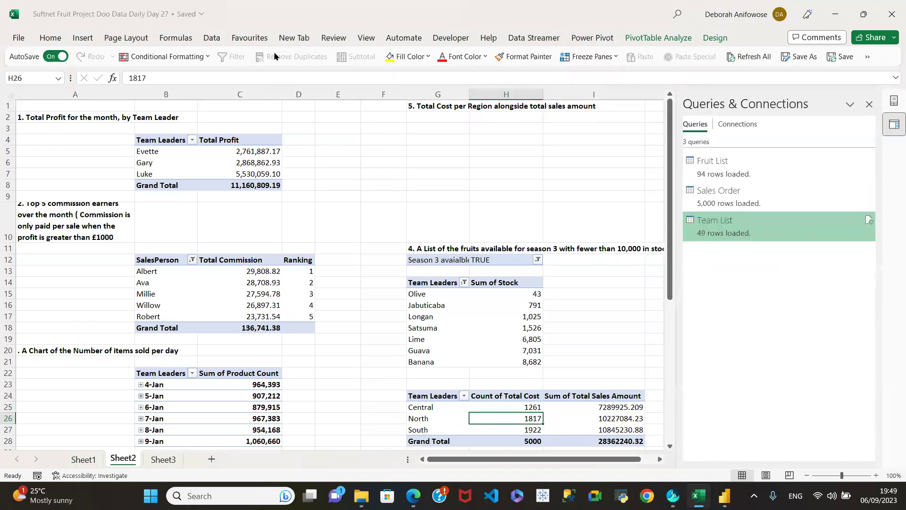
right_click(736, 173)
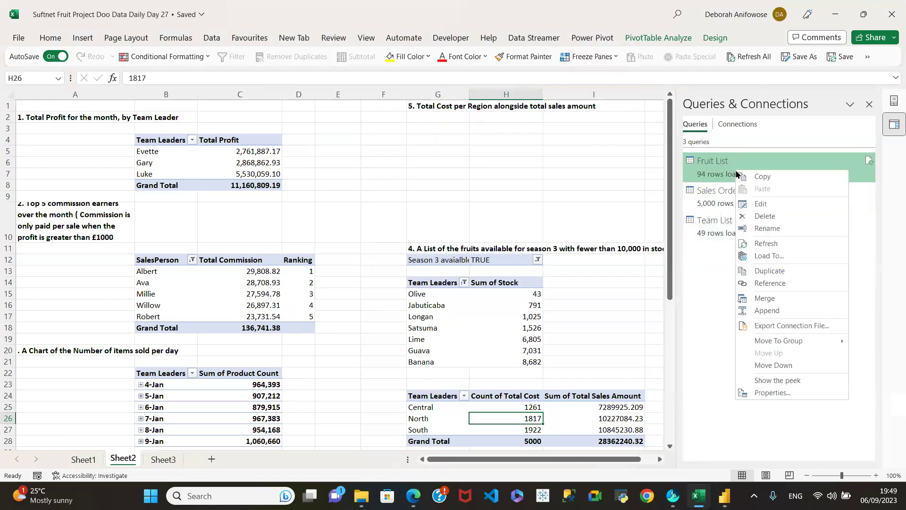
left_click(767, 204)
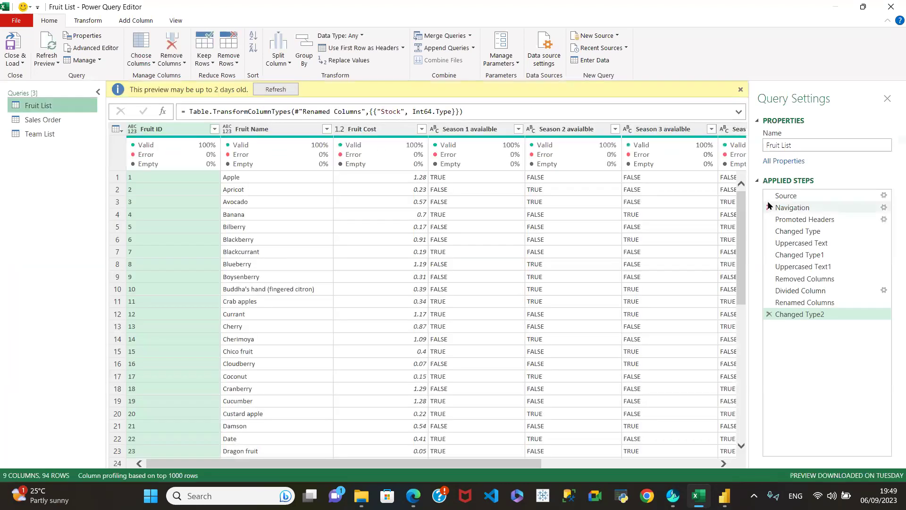
left_click(44, 121)
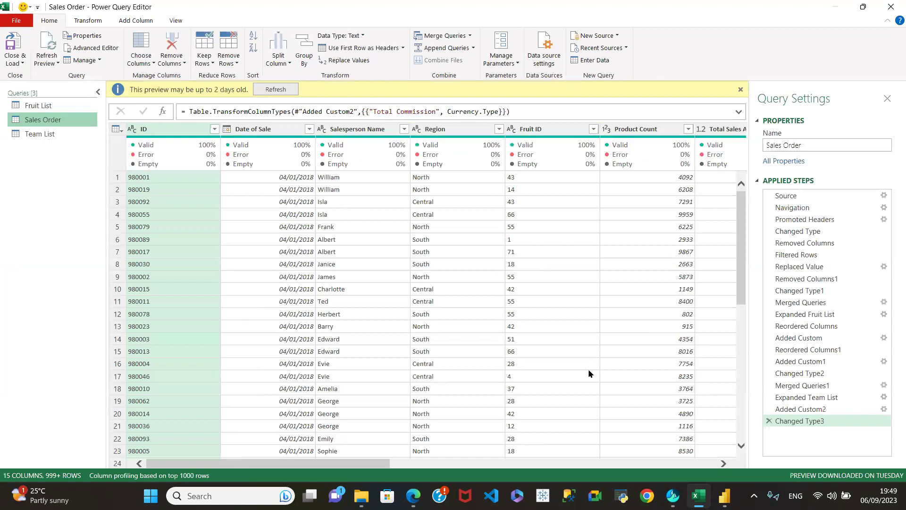
Change the data type of the Sales Order query's Total Cost column to Currency and load the queries back into the workbook
left_click_drag(381, 463, 514, 471)
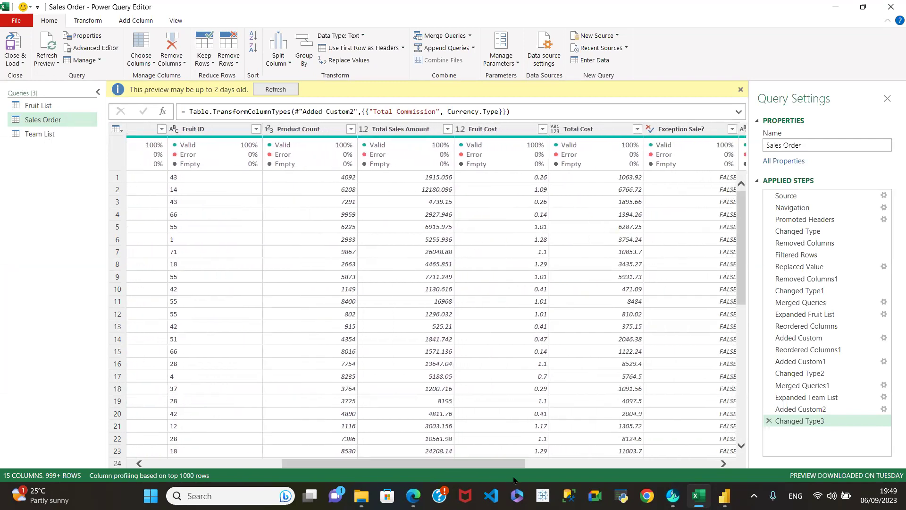
left_click(554, 133)
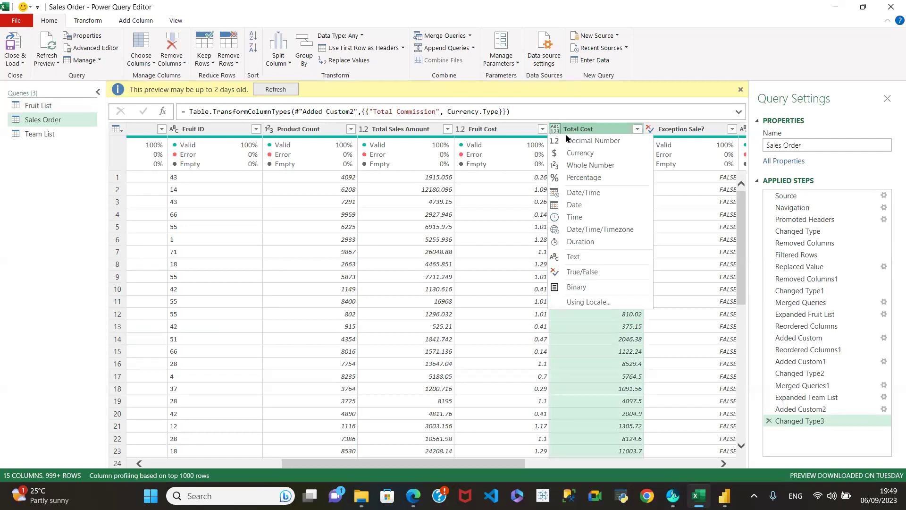
left_click(583, 154)
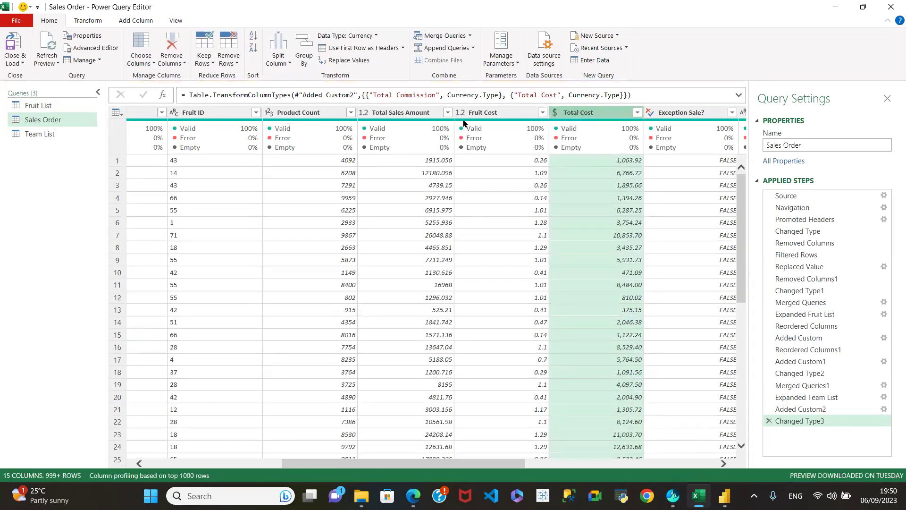
left_click(15, 60)
left_click(50, 76)
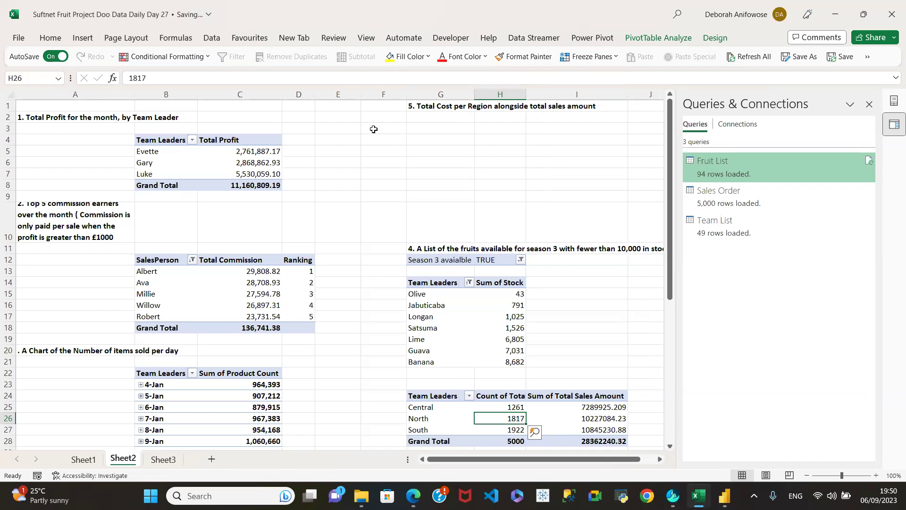
Close the list of queries and remove Count of Total Cost from the values of the pivot table at G24
left_click(869, 105)
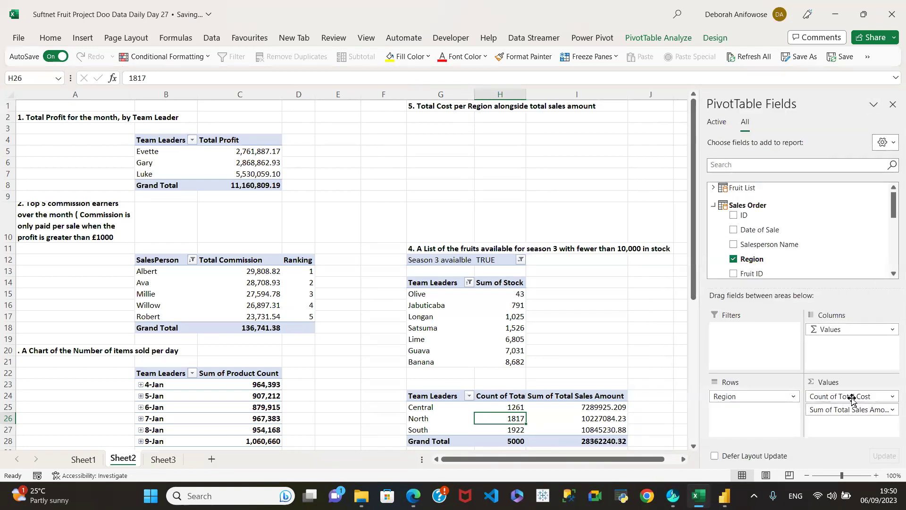
left_click_drag(852, 399, 827, 259)
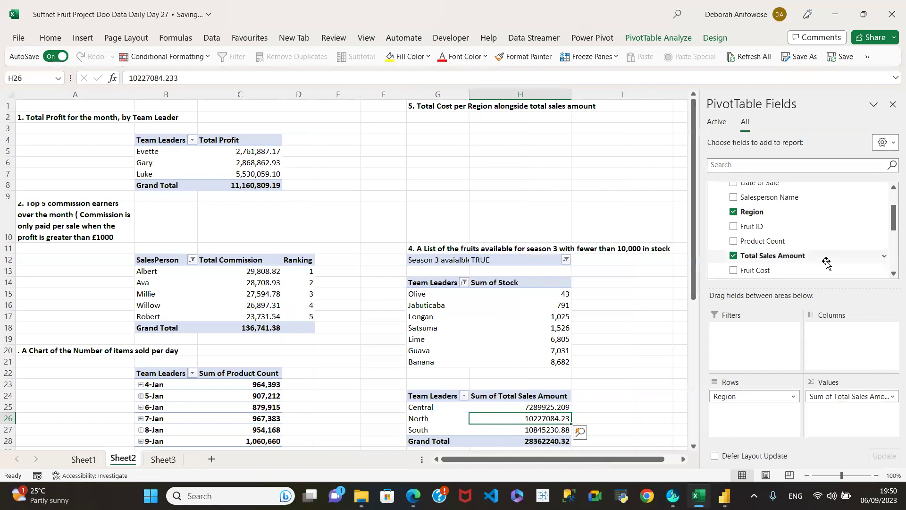
Add the Sales Order table's Total Cost field to the values of the pivot table at G24
left_click(893, 195)
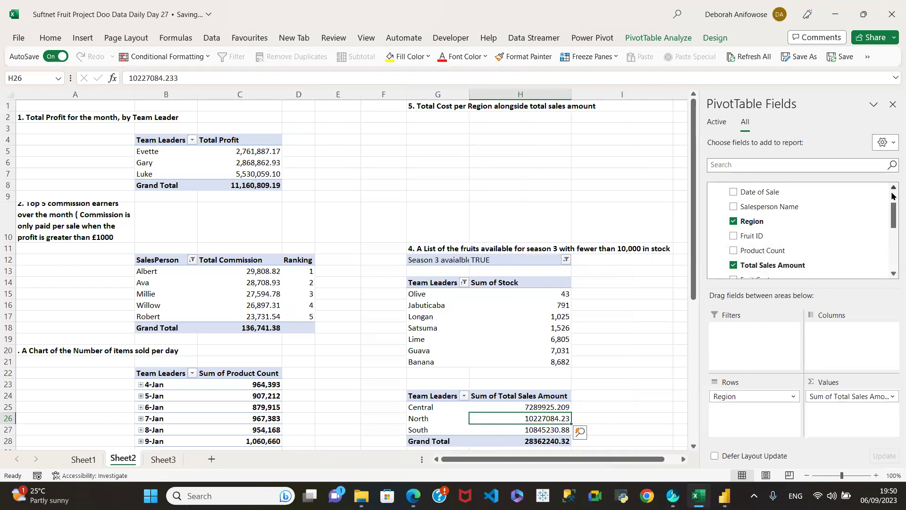
left_click(892, 195)
left_click(892, 194)
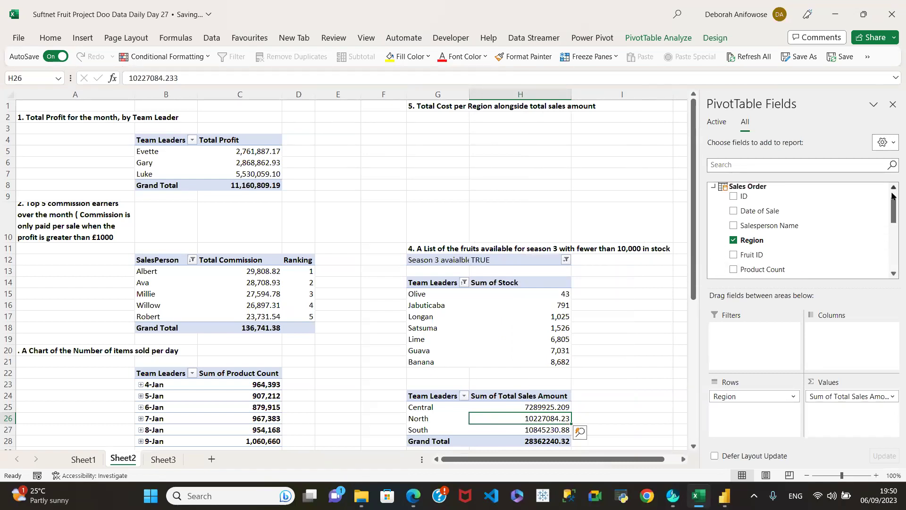
left_click(893, 276)
left_click(893, 275)
left_click(893, 276)
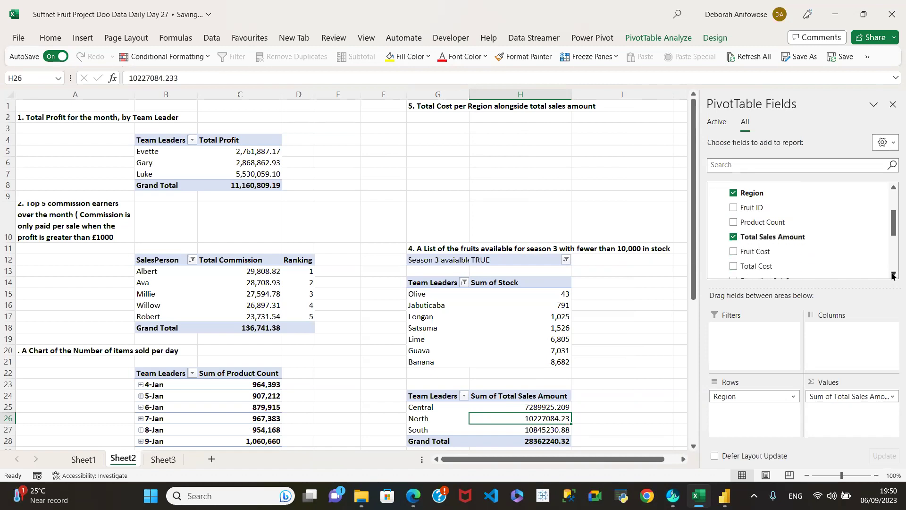
left_click(733, 266)
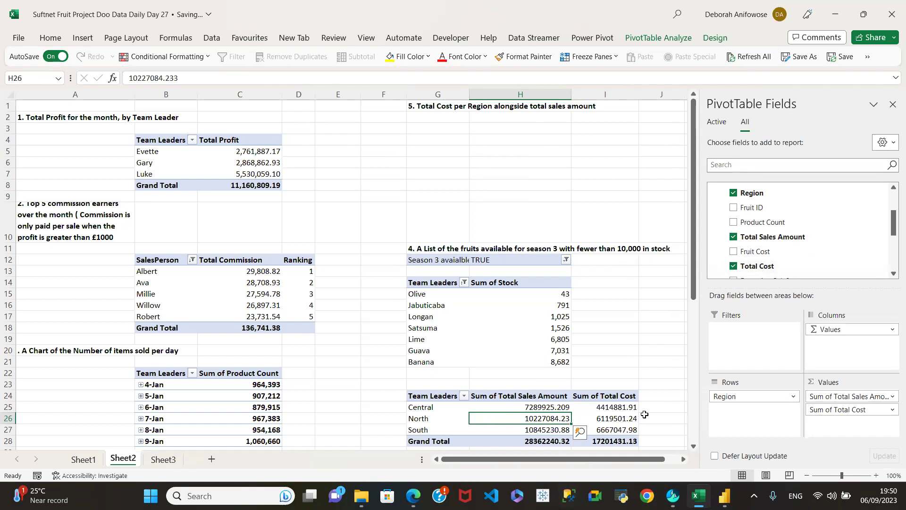
Format the Sum of Total Sales Amount values in the region pivot table as Number with a thousands separator
left_click(542, 408)
right_click(543, 409)
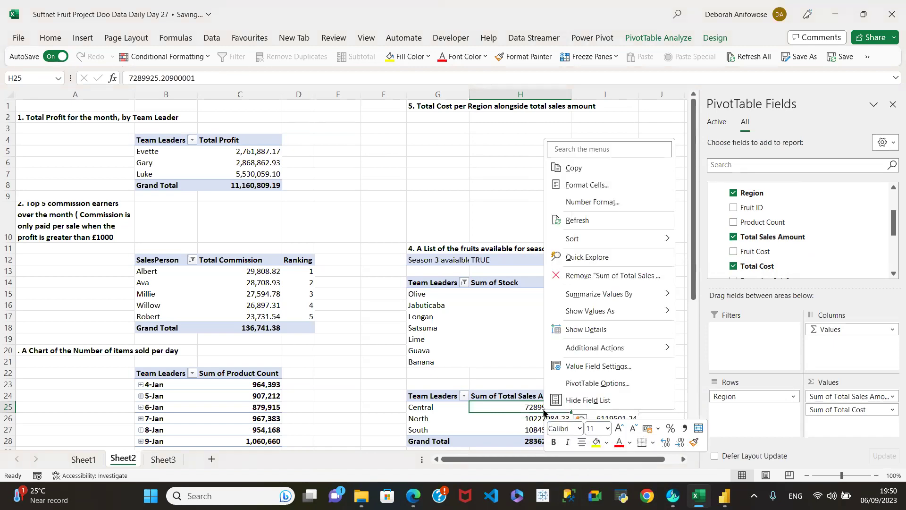
left_click(613, 207)
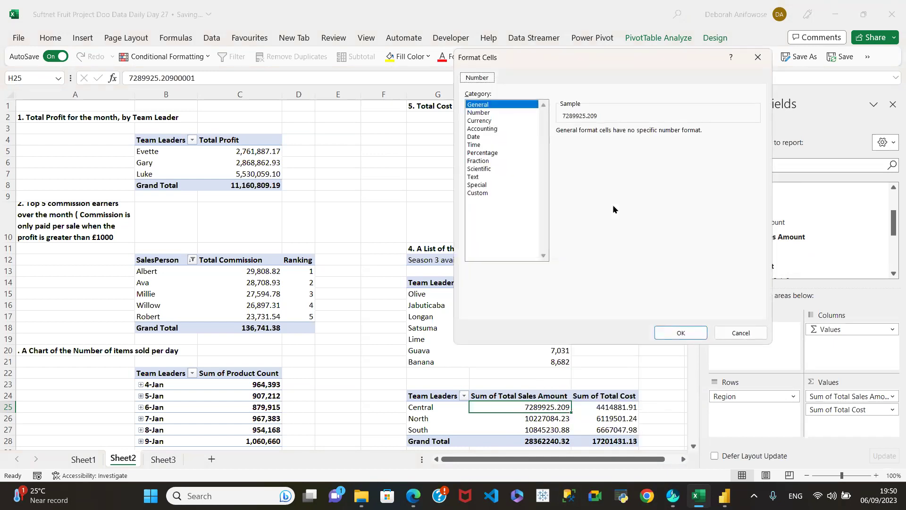
left_click(482, 113)
left_click(561, 147)
left_click(679, 330)
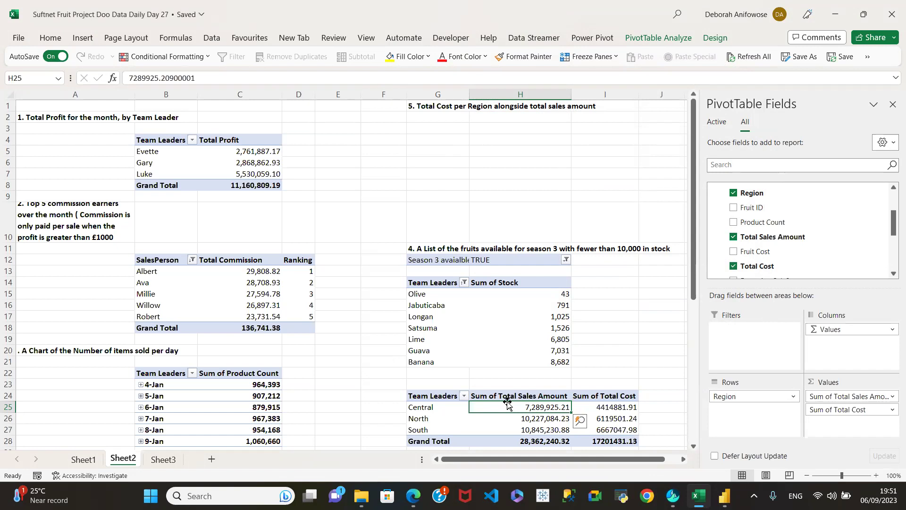
Preview pie and column chart types for the region pivot table and insert a 3-D Clustered Column PivotChart
left_click(525, 419)
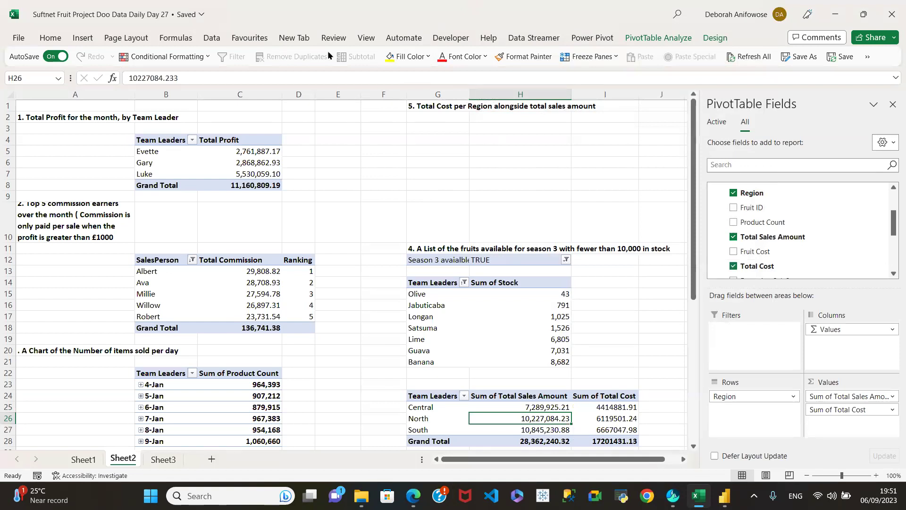
left_click(82, 37)
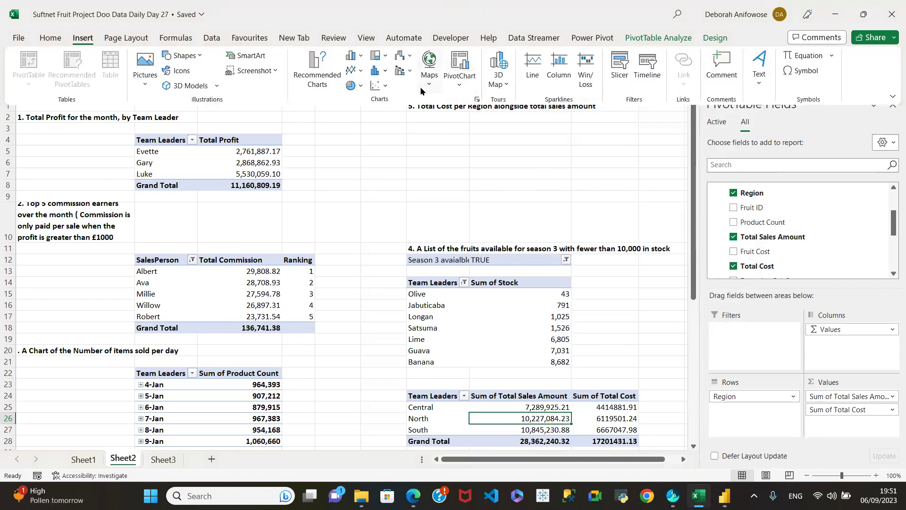
left_click(461, 84)
left_click(482, 103)
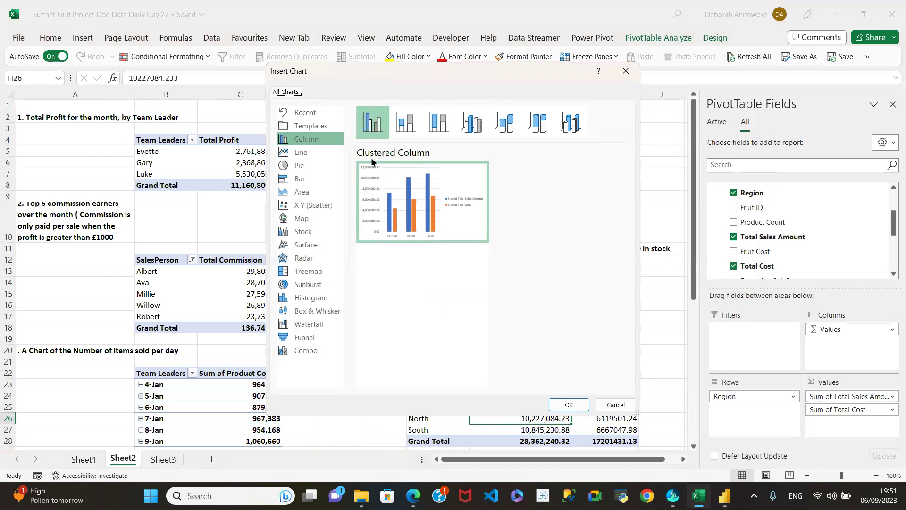
left_click(302, 170)
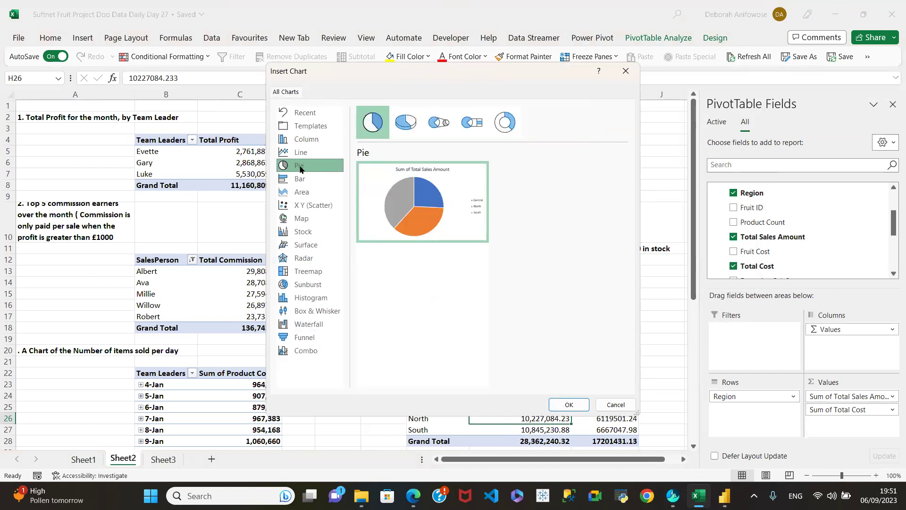
mouse_move(454, 200)
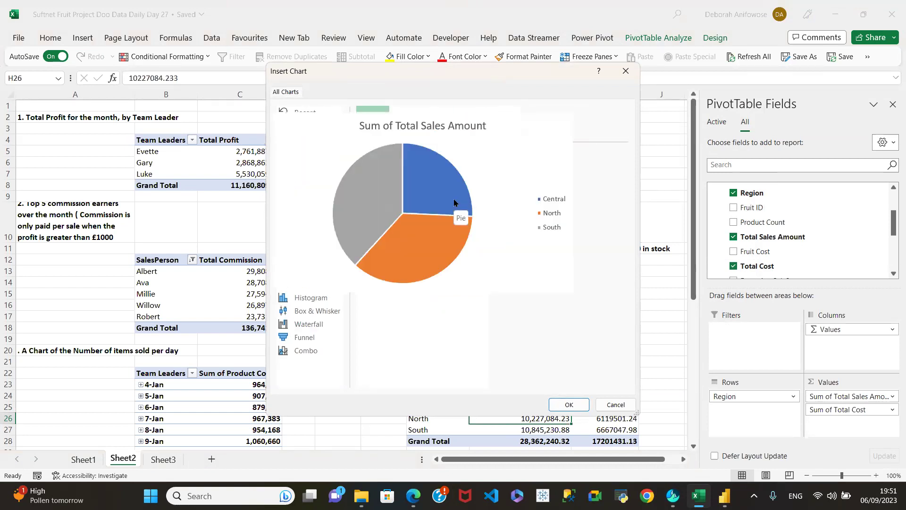
mouse_move(433, 181)
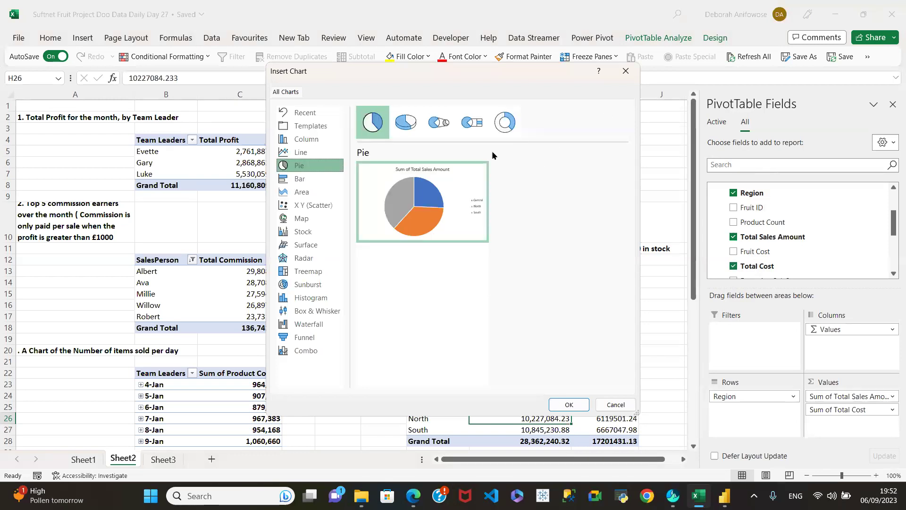
left_click(308, 140)
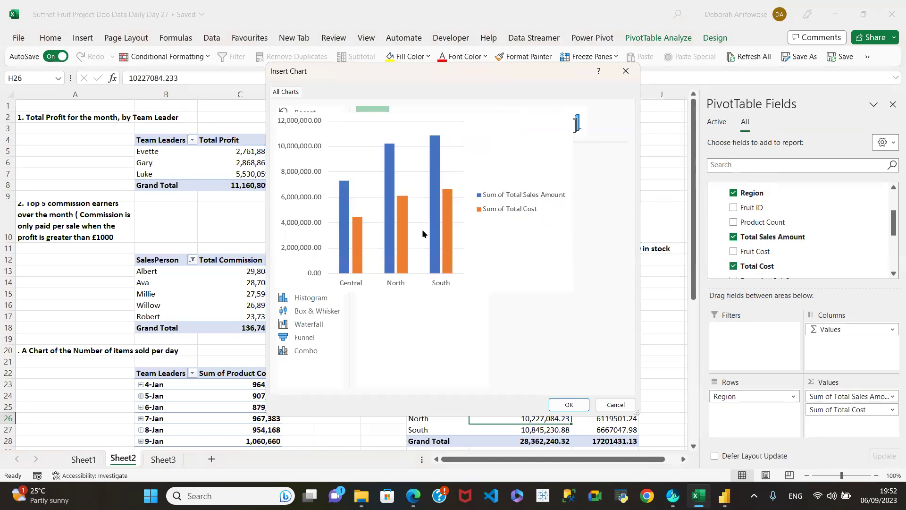
mouse_move(374, 172)
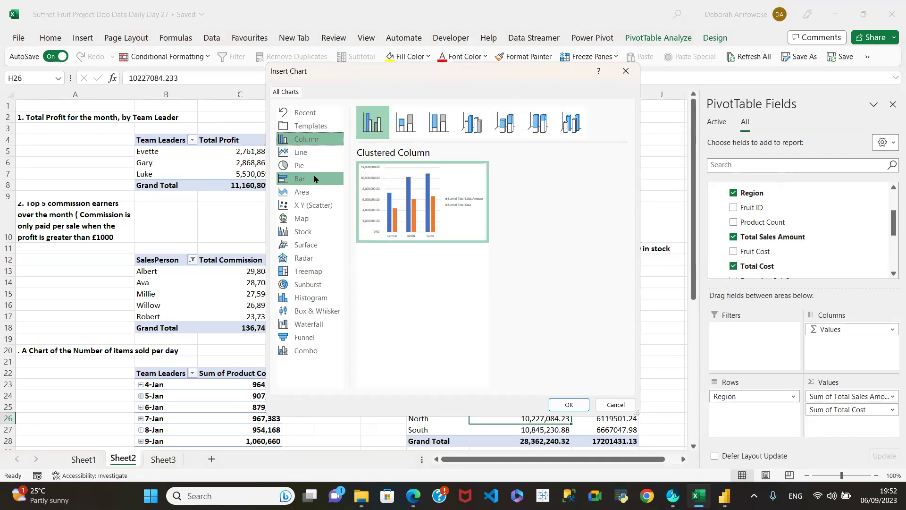
left_click(406, 126)
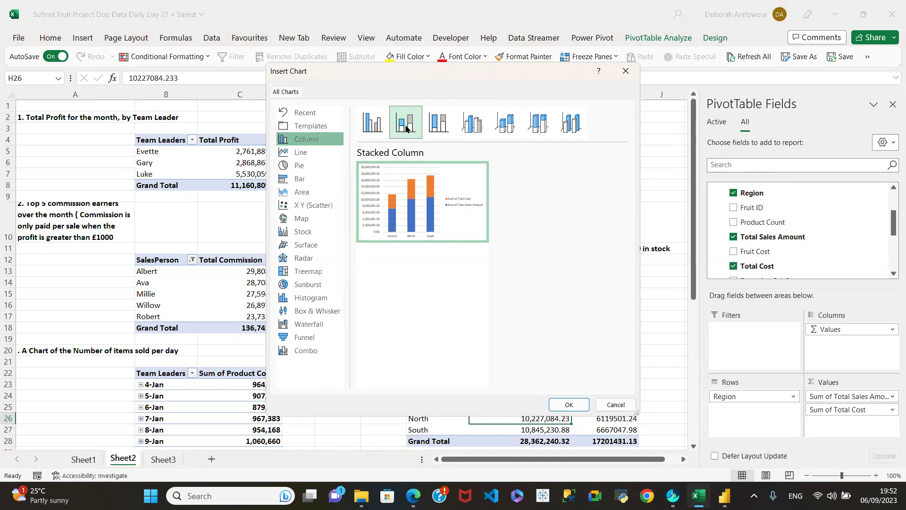
mouse_move(456, 189)
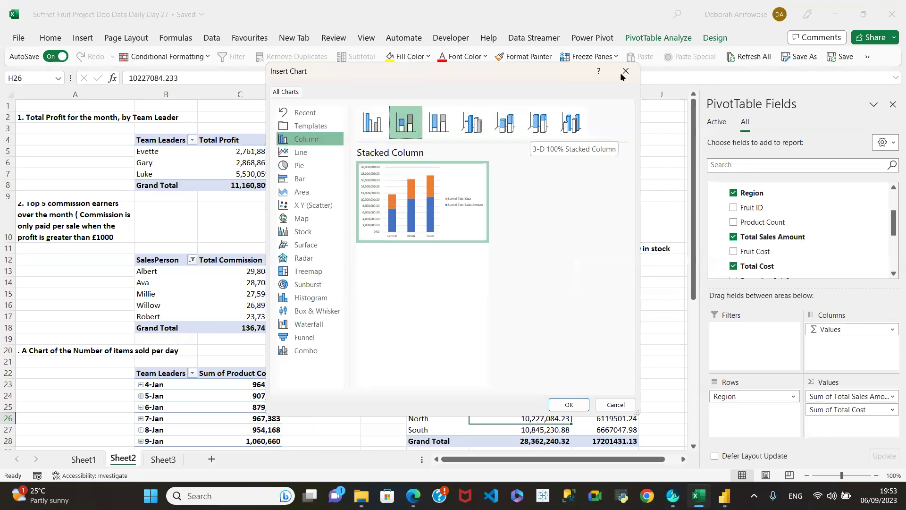
left_click(445, 126)
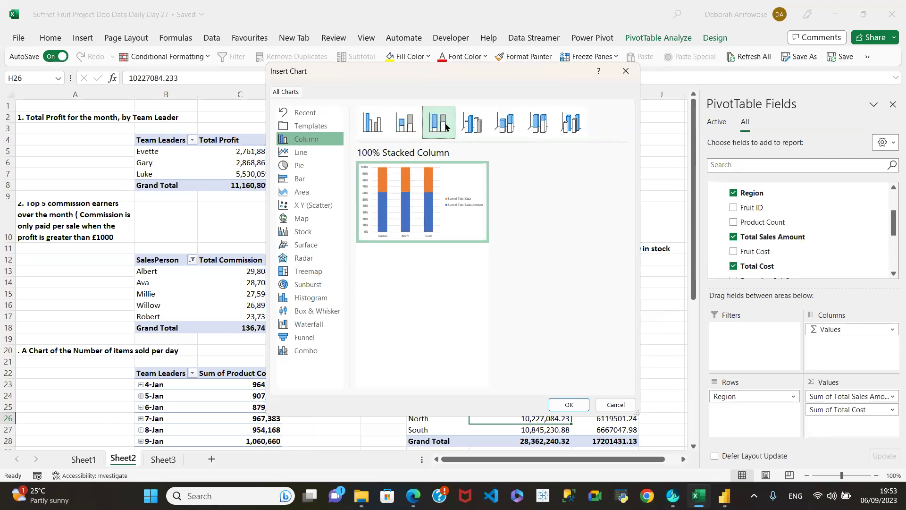
mouse_move(402, 181)
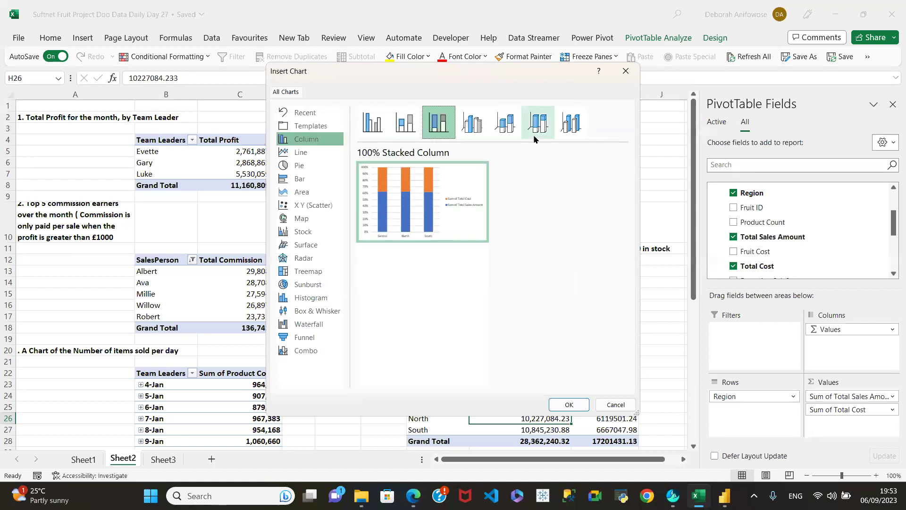
left_click(474, 127)
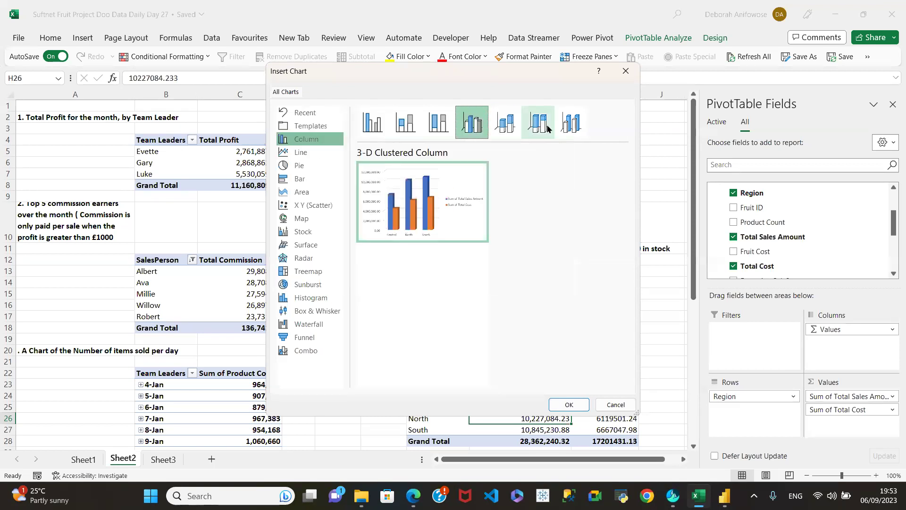
mouse_move(461, 174)
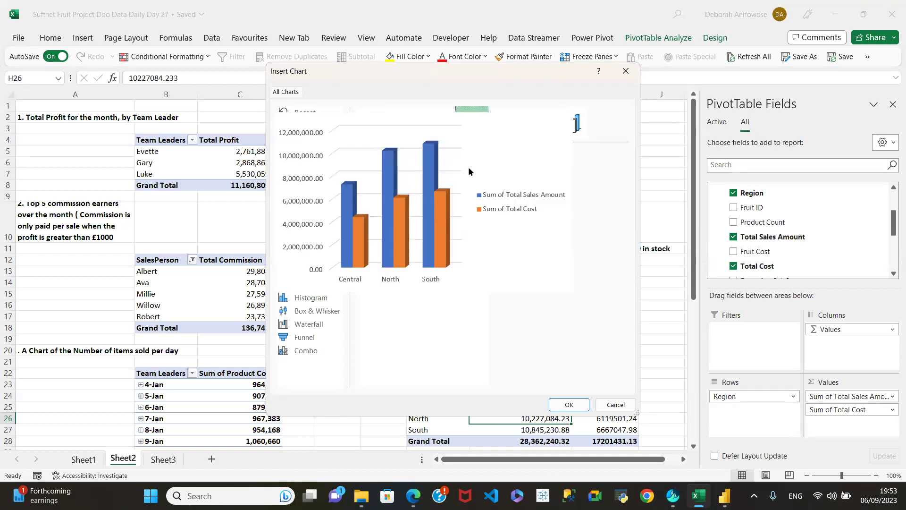
left_click(581, 407)
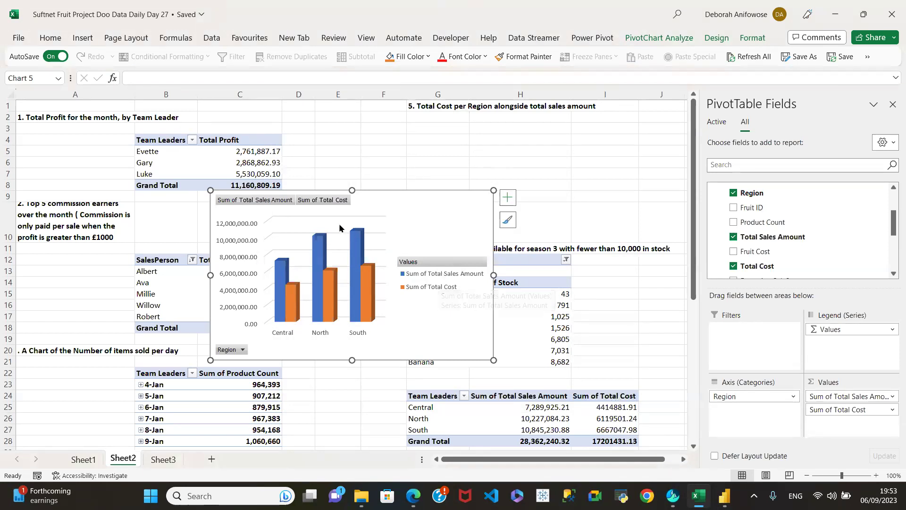
Hide all field buttons on the region PivotChart and add a chart title
right_click(255, 203)
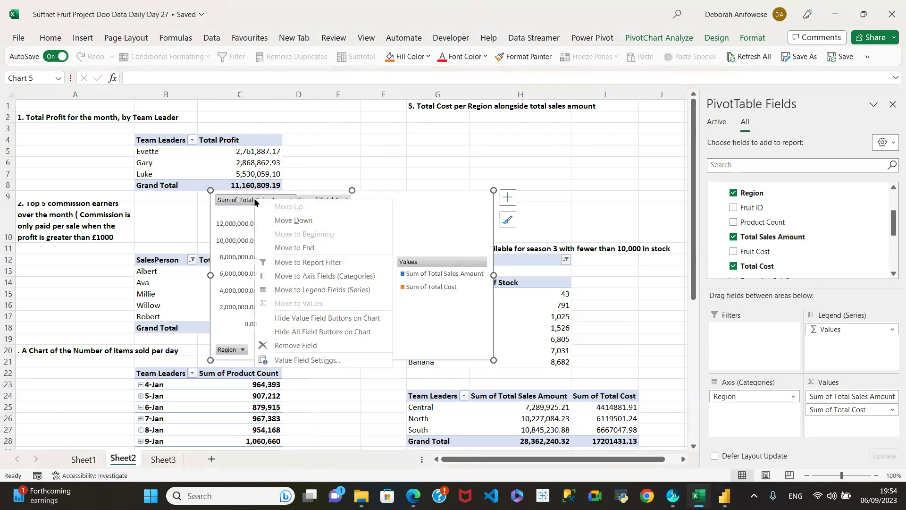
left_click(332, 332)
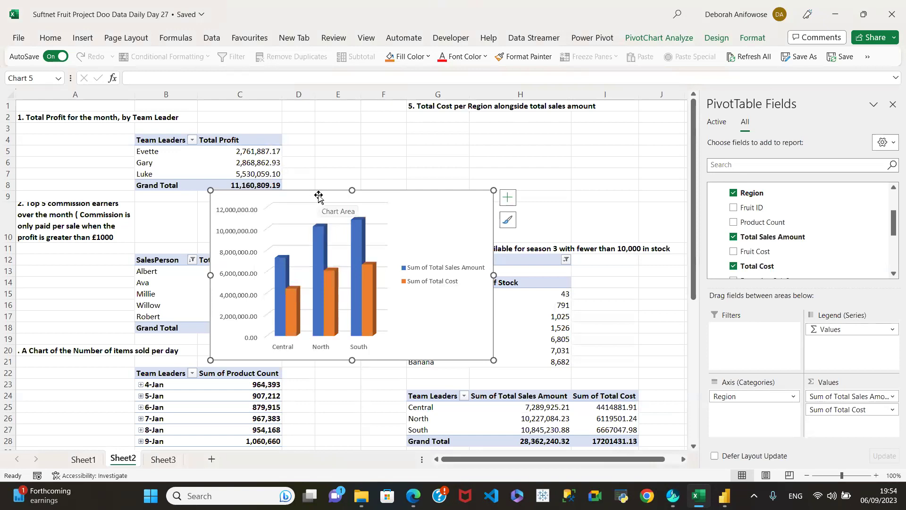
left_click(514, 197)
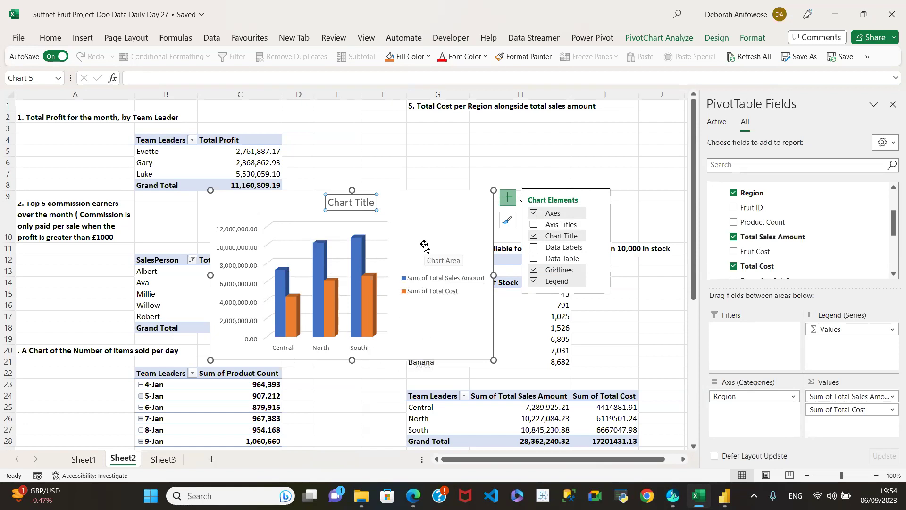
Replace the placeholder title of the region PivotChart with "Total Cost/Sales by Region"
left_click(328, 204)
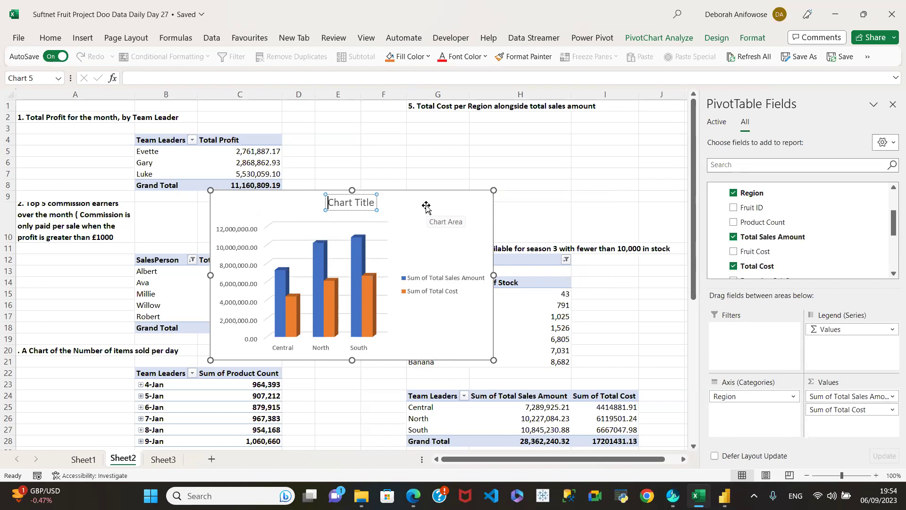
key("Delete")
key("Delete")
key("Delete")
key("Delete")
key("Delete")
key("Delete")
key("Delete")
key("Delete")
key("Delete")
key("Delete")
key("Delete")
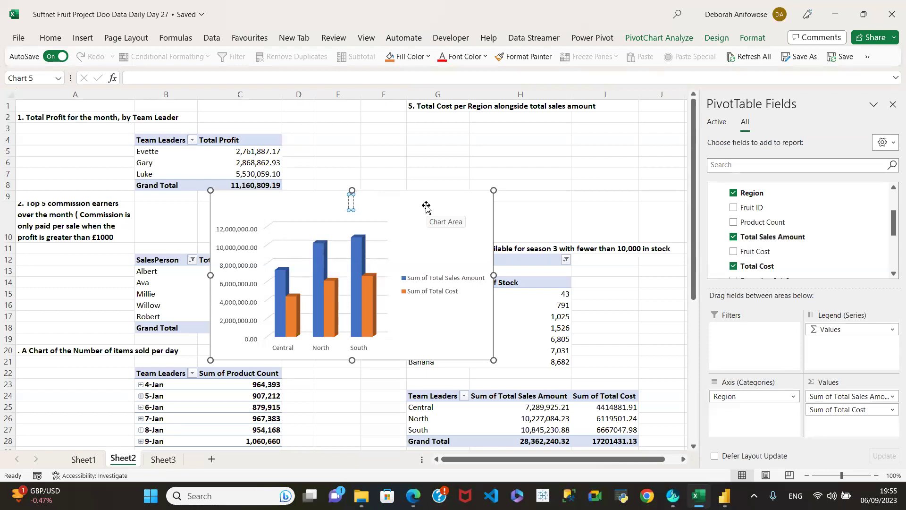
type("Total Cost")
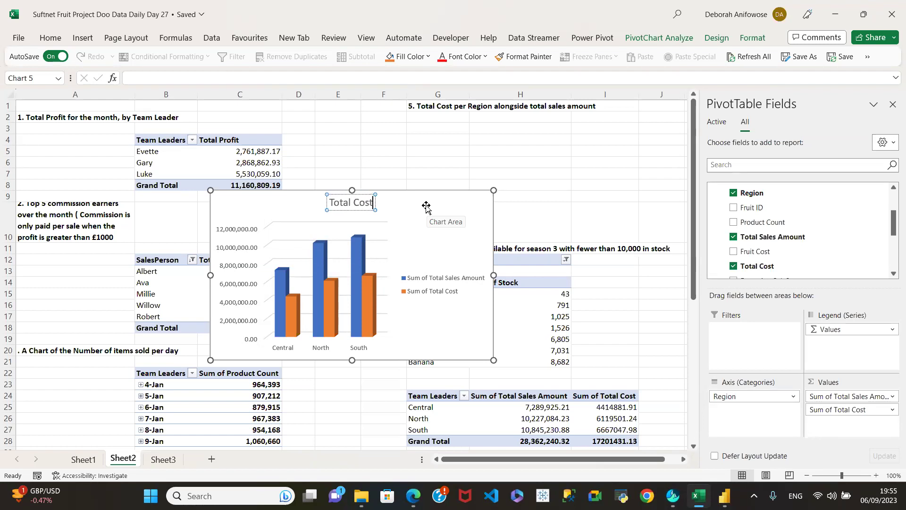
type("/Sa")
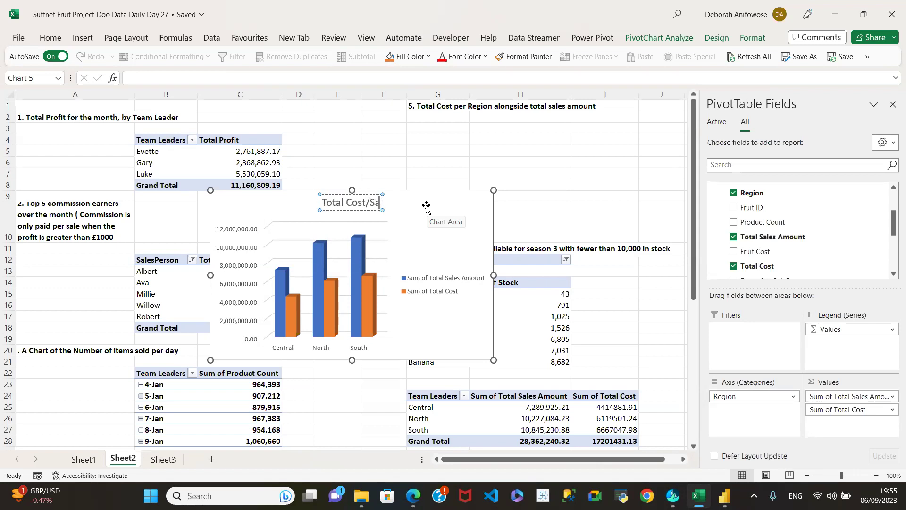
type("les by")
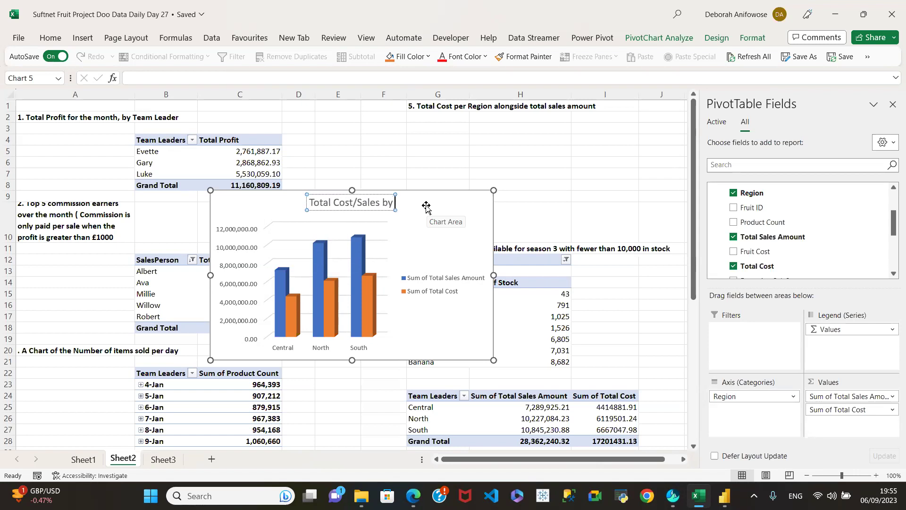
type(" Region")
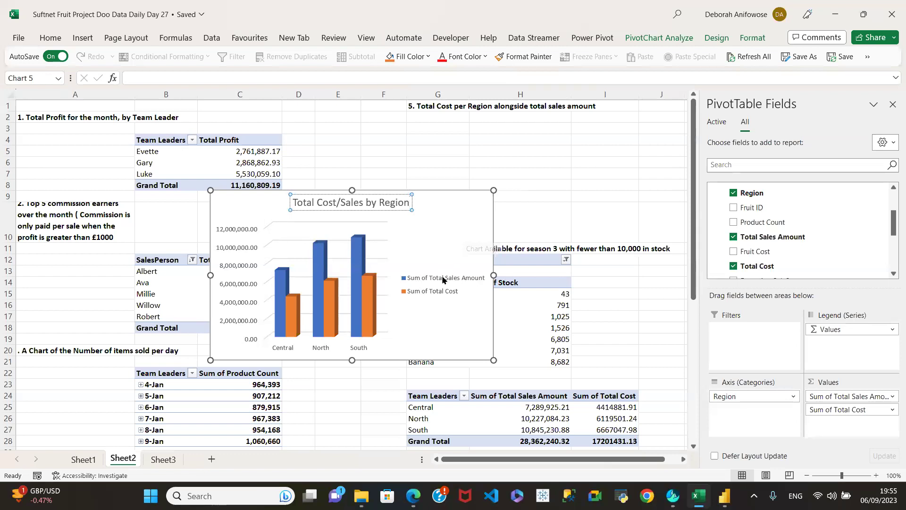
left_click(456, 212)
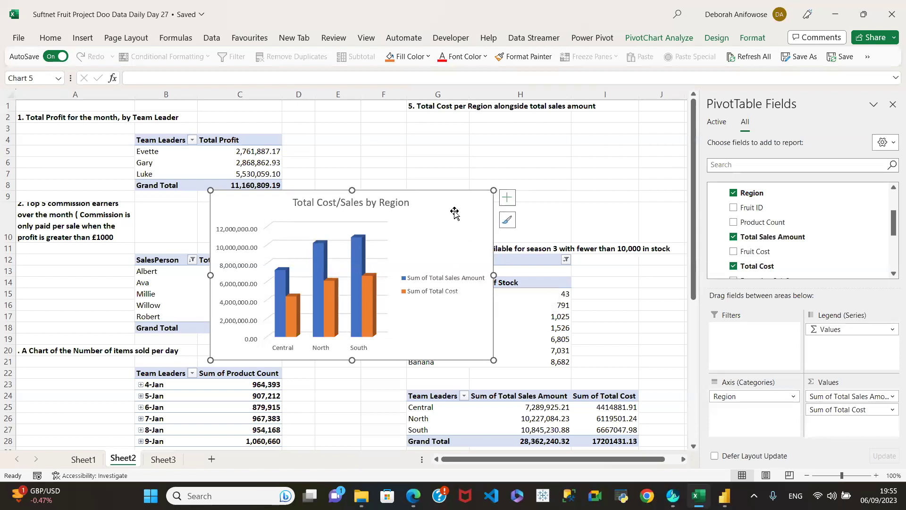
Place the region PivotChart's legend at the bottom of the chart and cut the chart from Sheet2
left_click(507, 198)
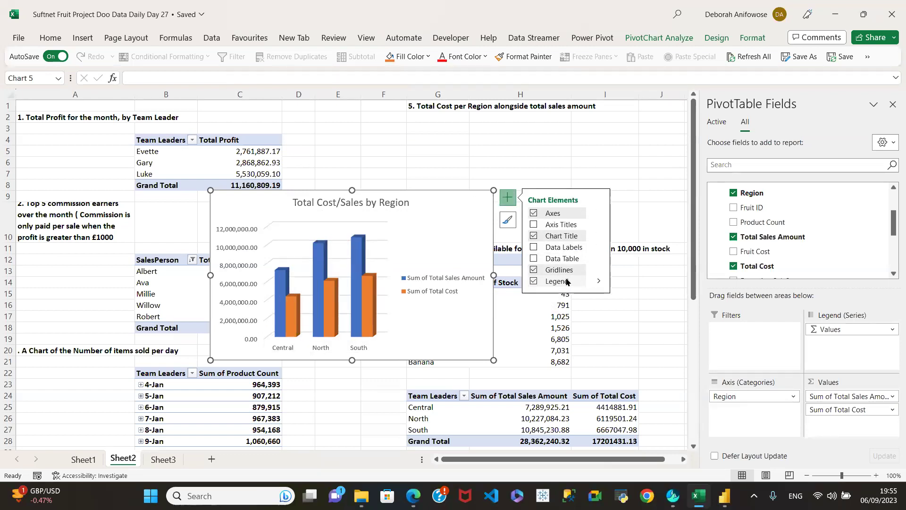
left_click(598, 282)
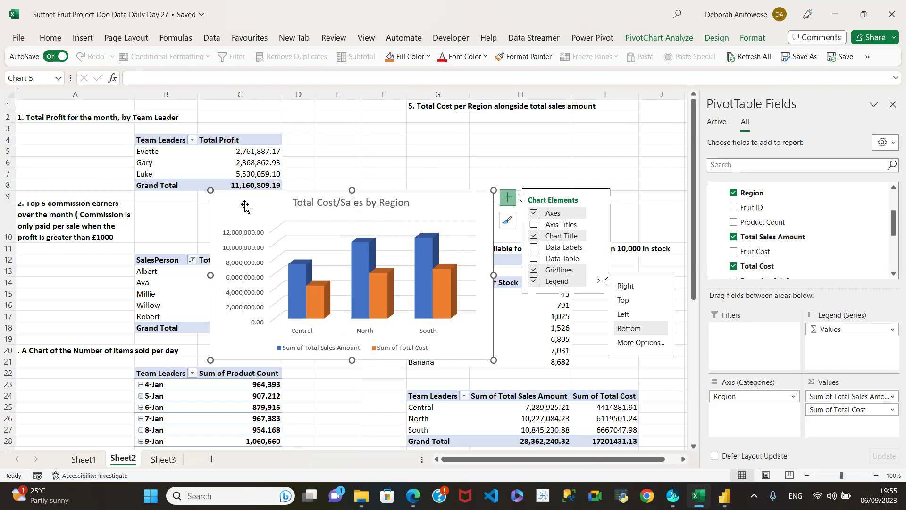
key("Delete")
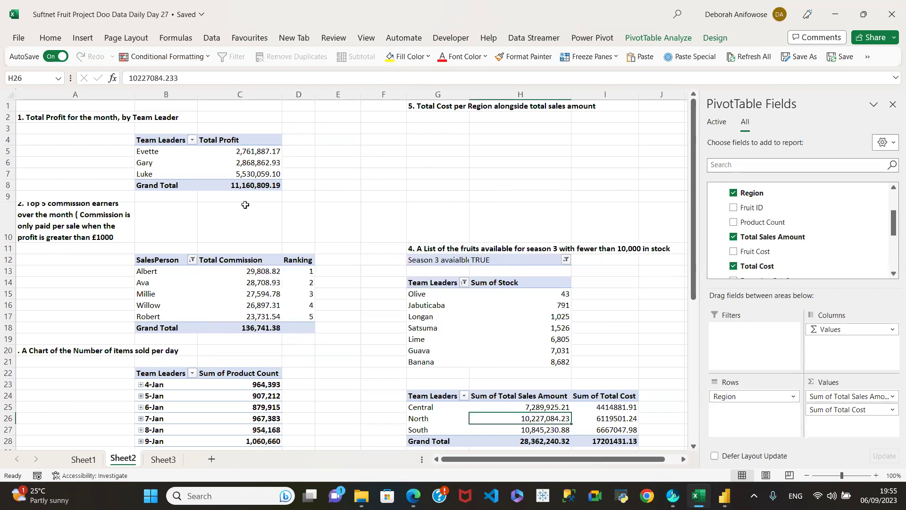
Paste the cut region cost and sales PivotChart into Sheet3 at cell O19, with the PivotTable Fields pane closed
left_click(163, 458)
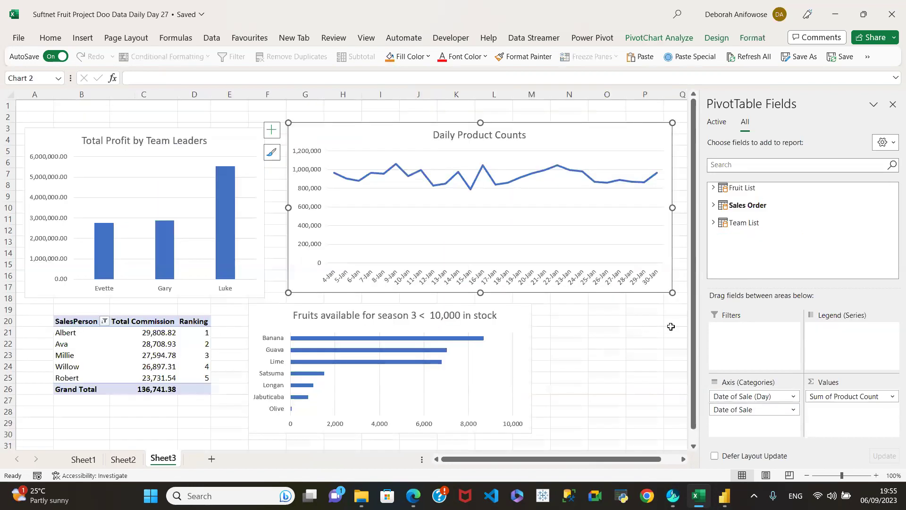
left_click(893, 104)
left_click(603, 311)
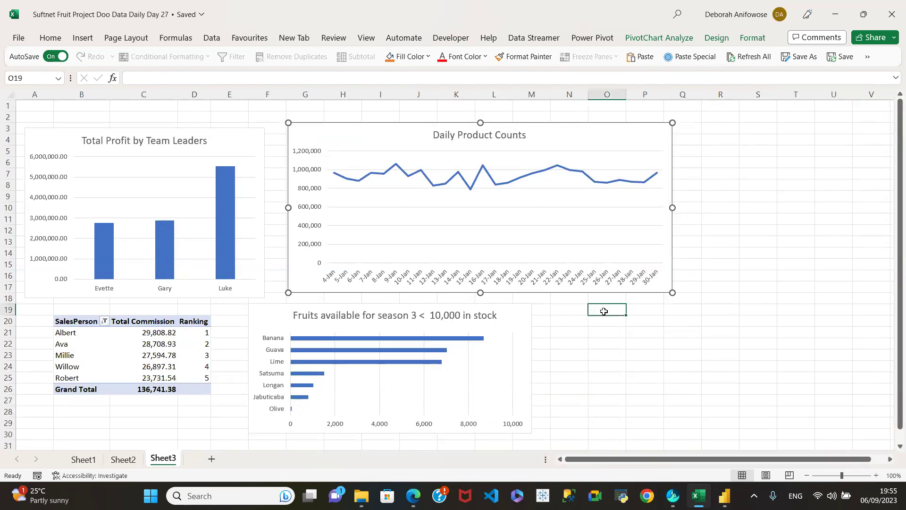
key("ctrl+v")
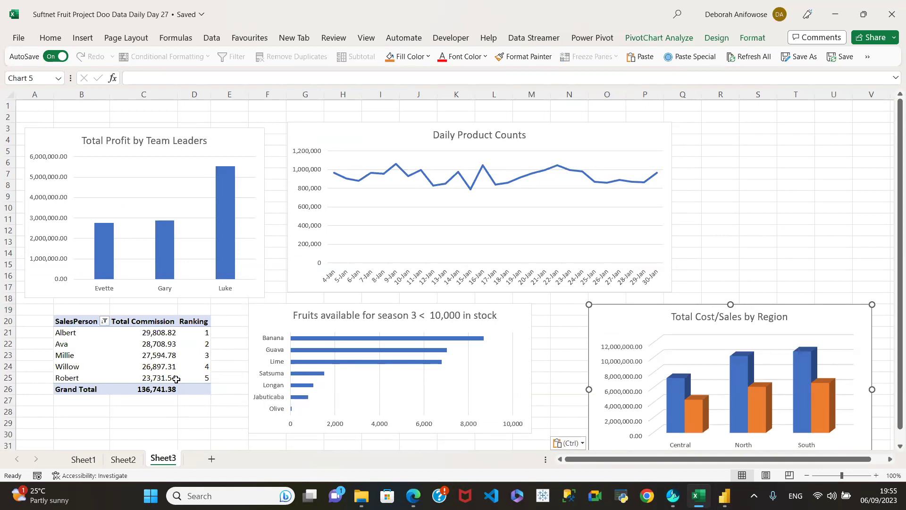
Review questions 6 to 8 in the question list on Sheet1
left_click(83, 460)
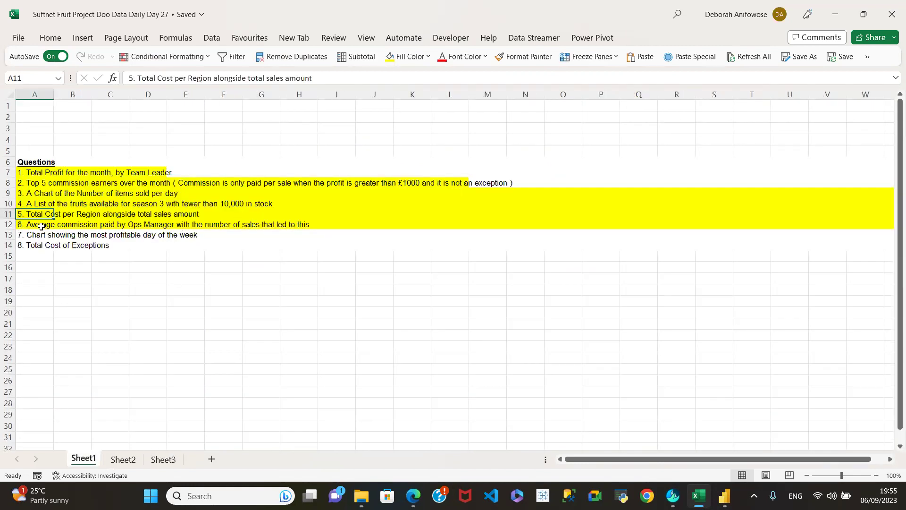
left_click(13, 226)
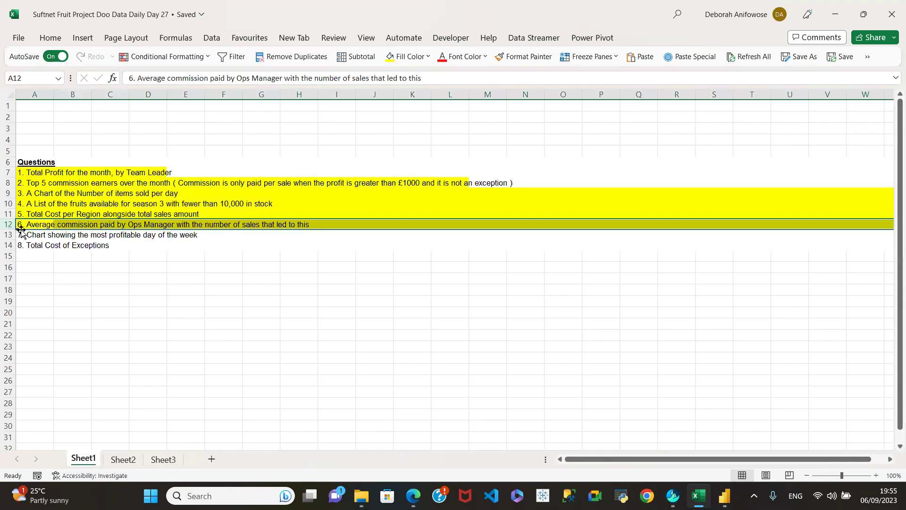
left_click(10, 234)
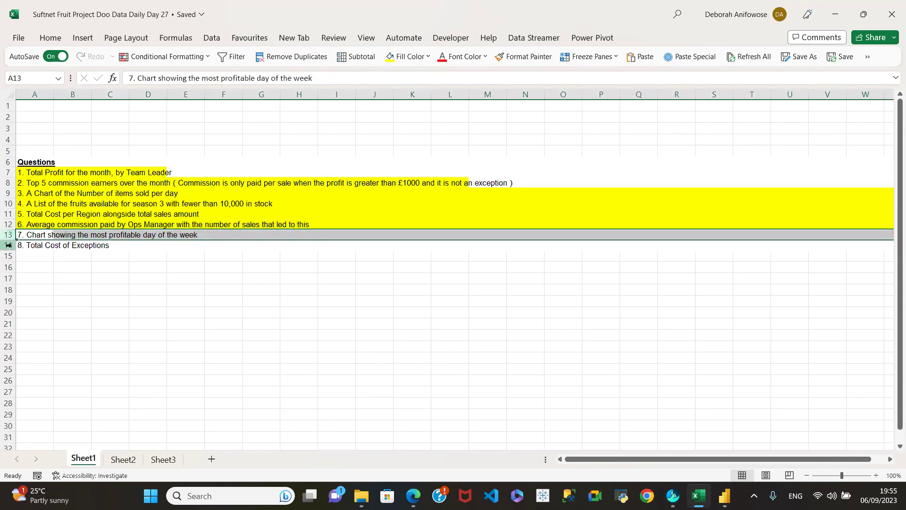
left_click(7, 245)
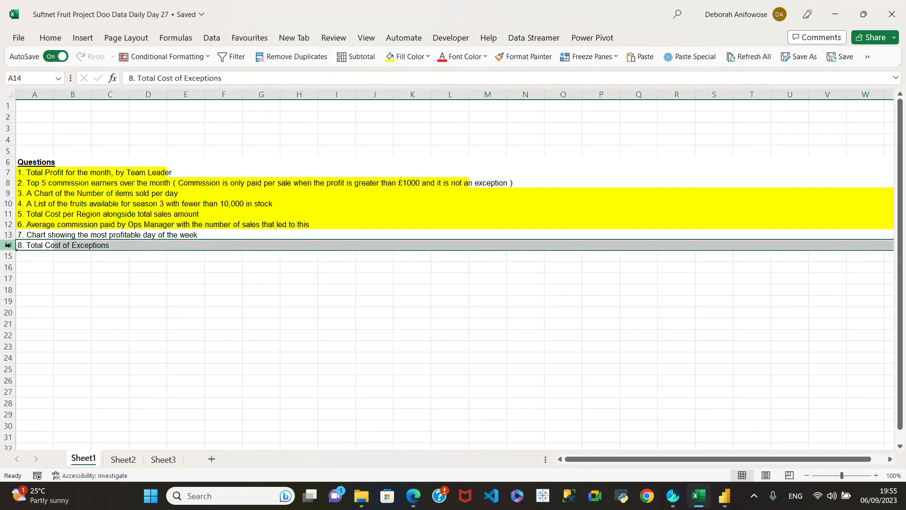